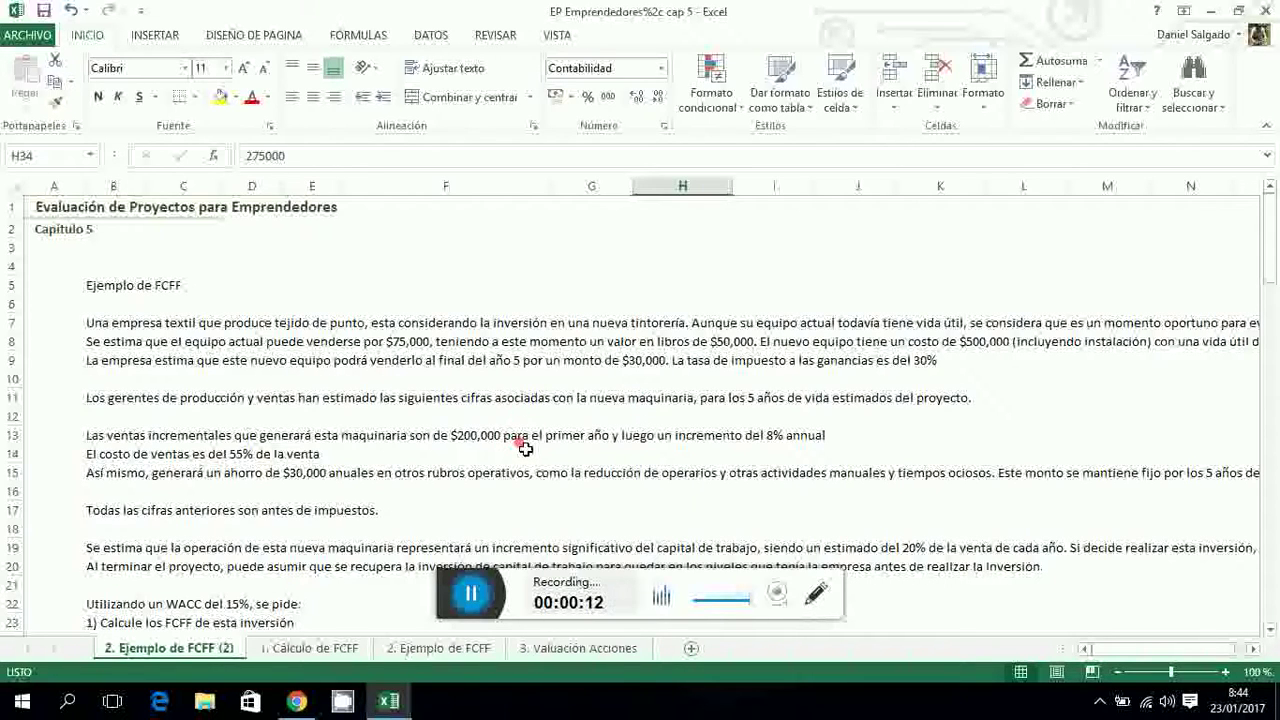
Read the FCFF example's problem statement and examine the formula, rates and year 0 to 5 cash flow template below it
left_click(466, 418)
key("Down")
key("Down")
key("Down")
key("Down")
key("Down")
key("Down")
key("Down")
key("Down")
key("Down")
key("Down")
key("Down")
key("Down")
key("Down")
key("Down")
key("Down")
key("Down")
key("Down")
key("Down")
key("Down")
key("Down")
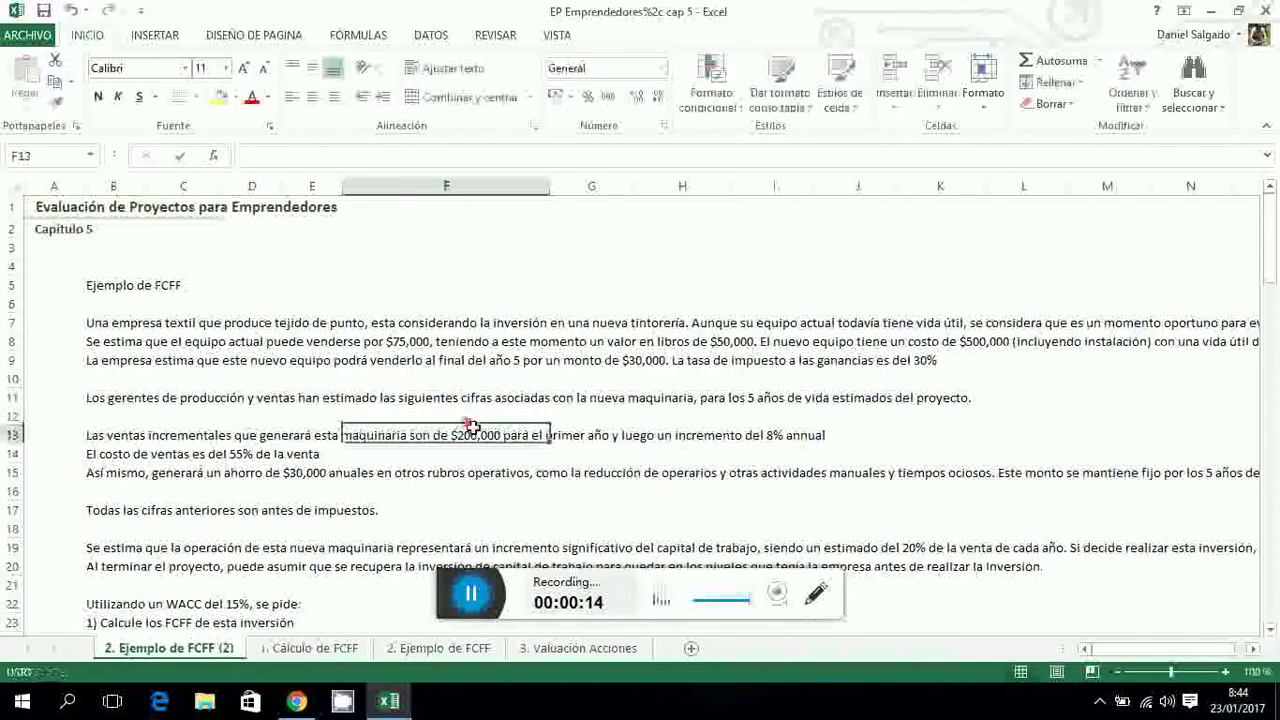
key("Down")
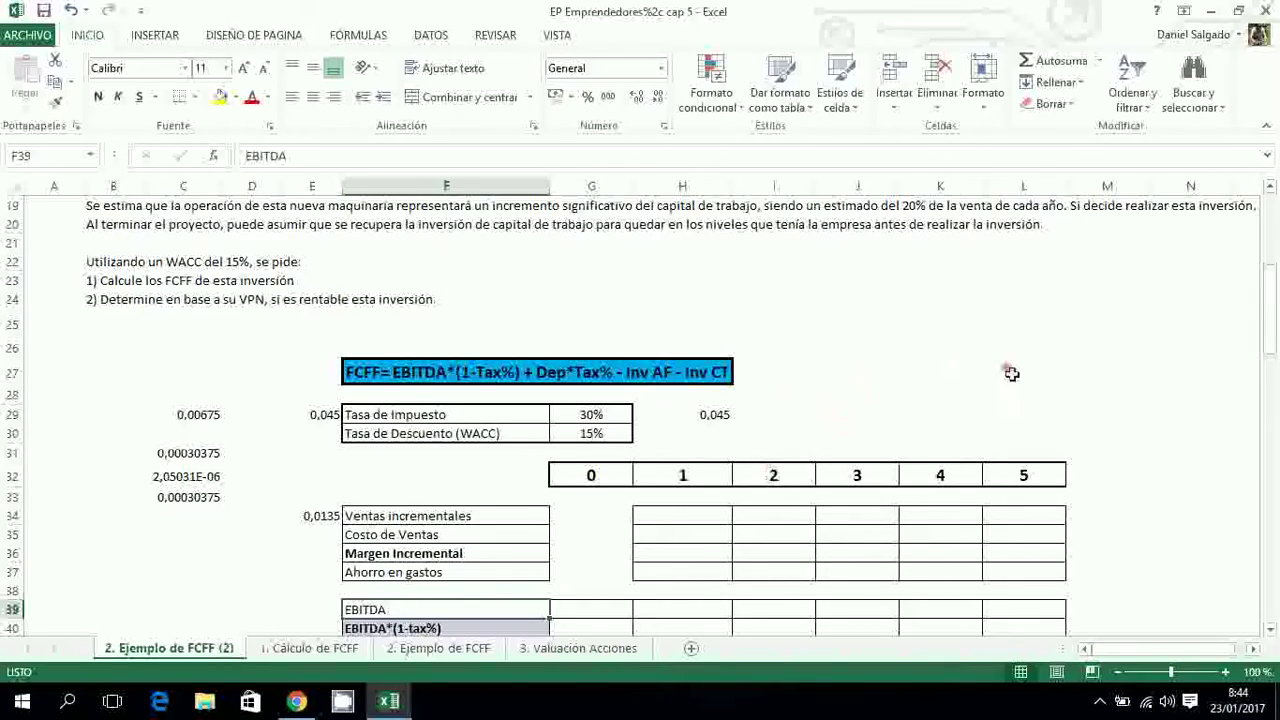
left_click_drag(1275, 340, 1268, 269)
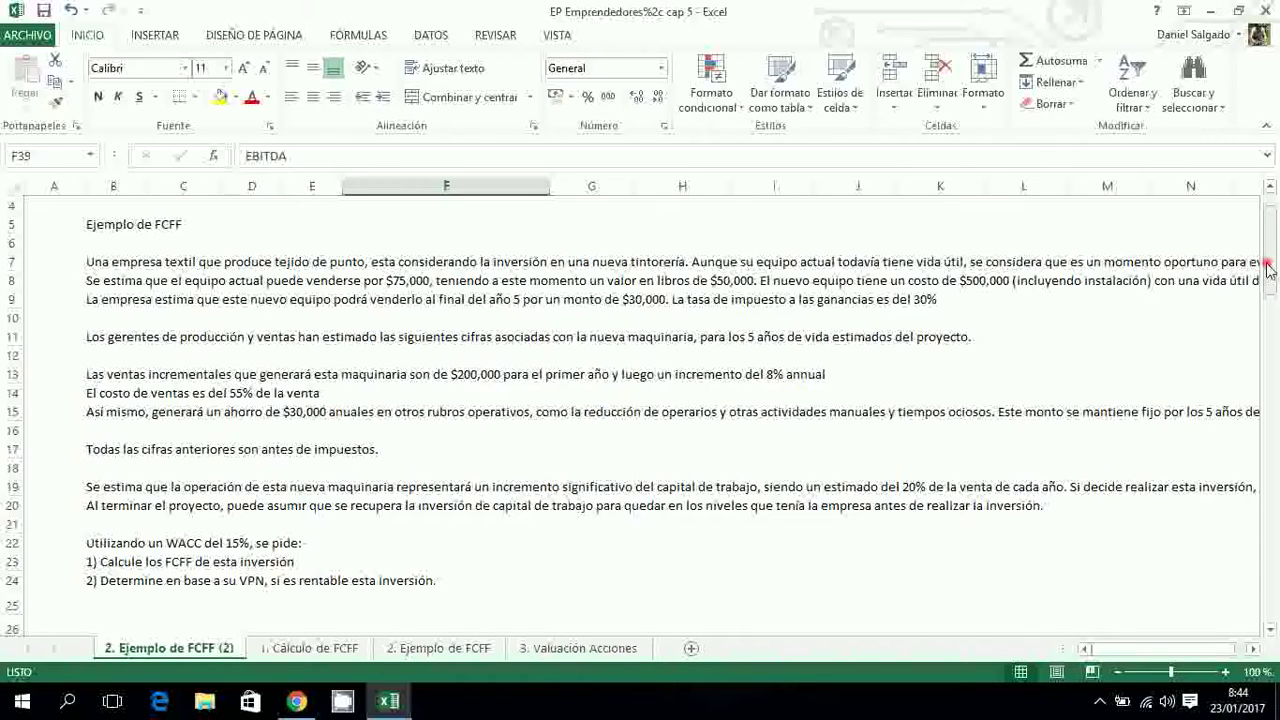
left_click_drag(1274, 266, 1272, 378)
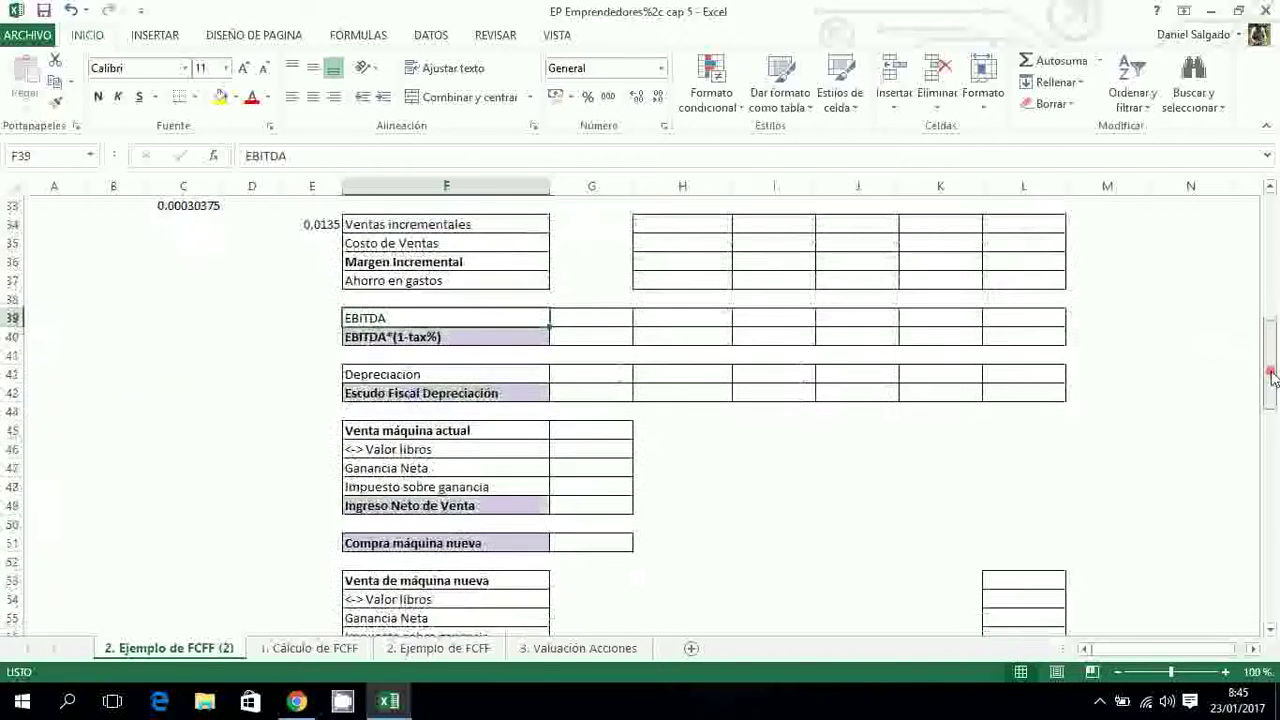
left_click(581, 440)
left_click_drag(581, 440, 1030, 410)
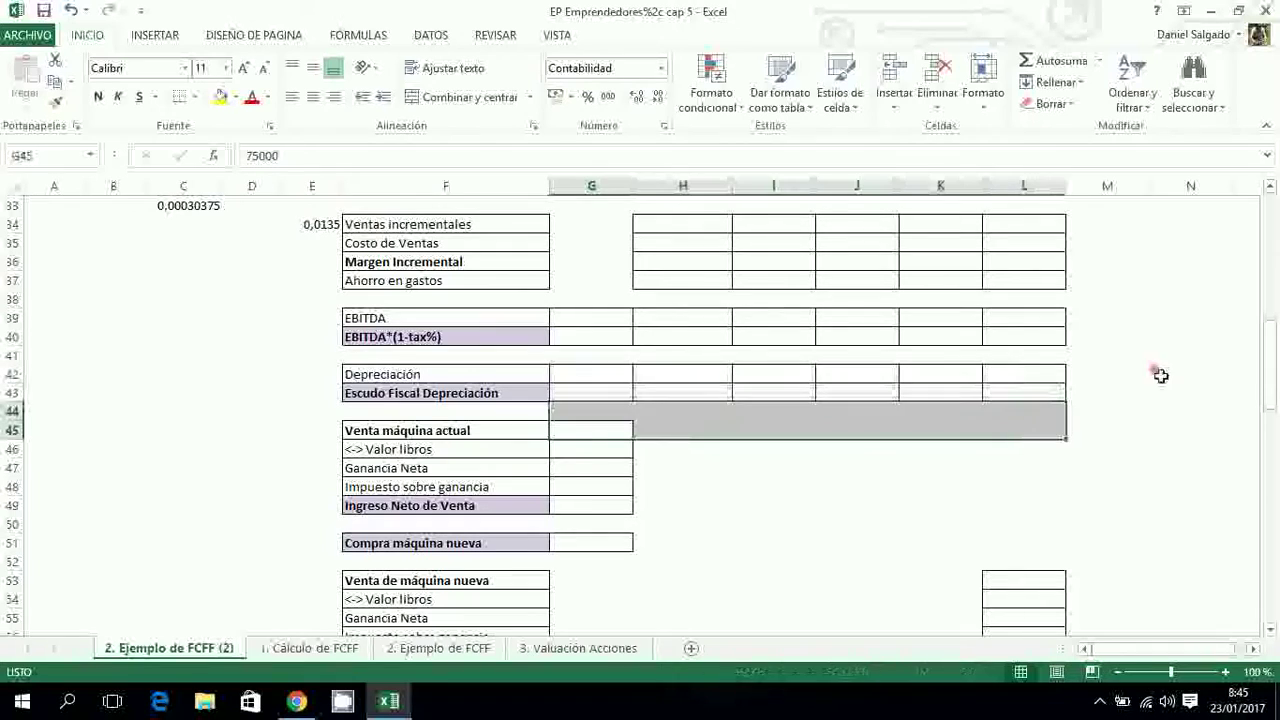
left_click(1200, 377)
left_click(623, 434)
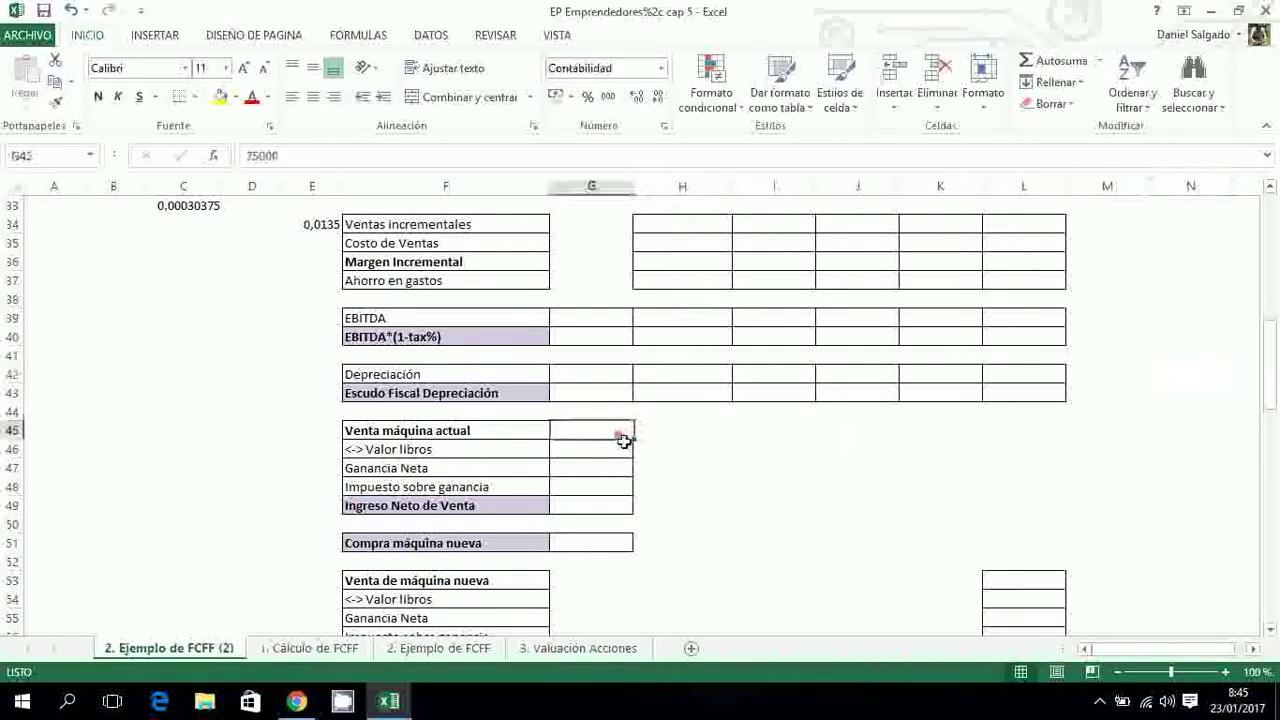
Freeze the panes above row 33 so the FCFF formula, rates and year headings stay fixed
left_click_drag(1270, 400, 1270, 347)
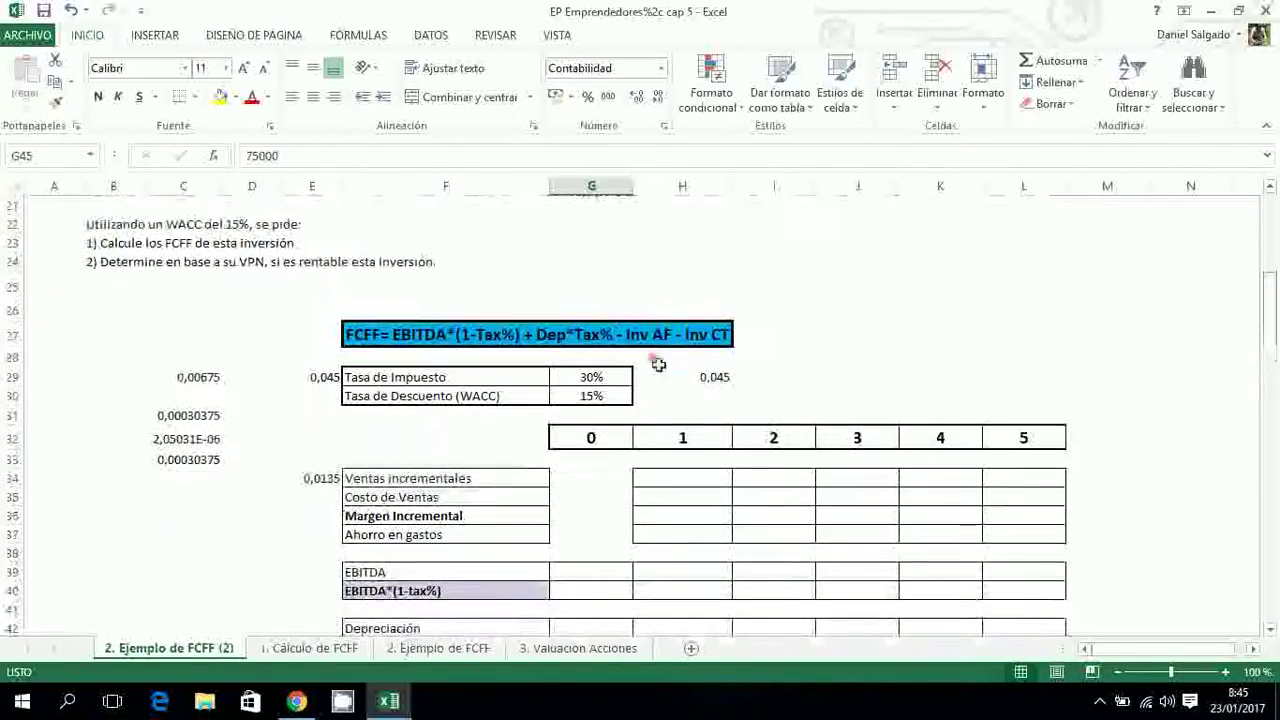
left_click(20, 459)
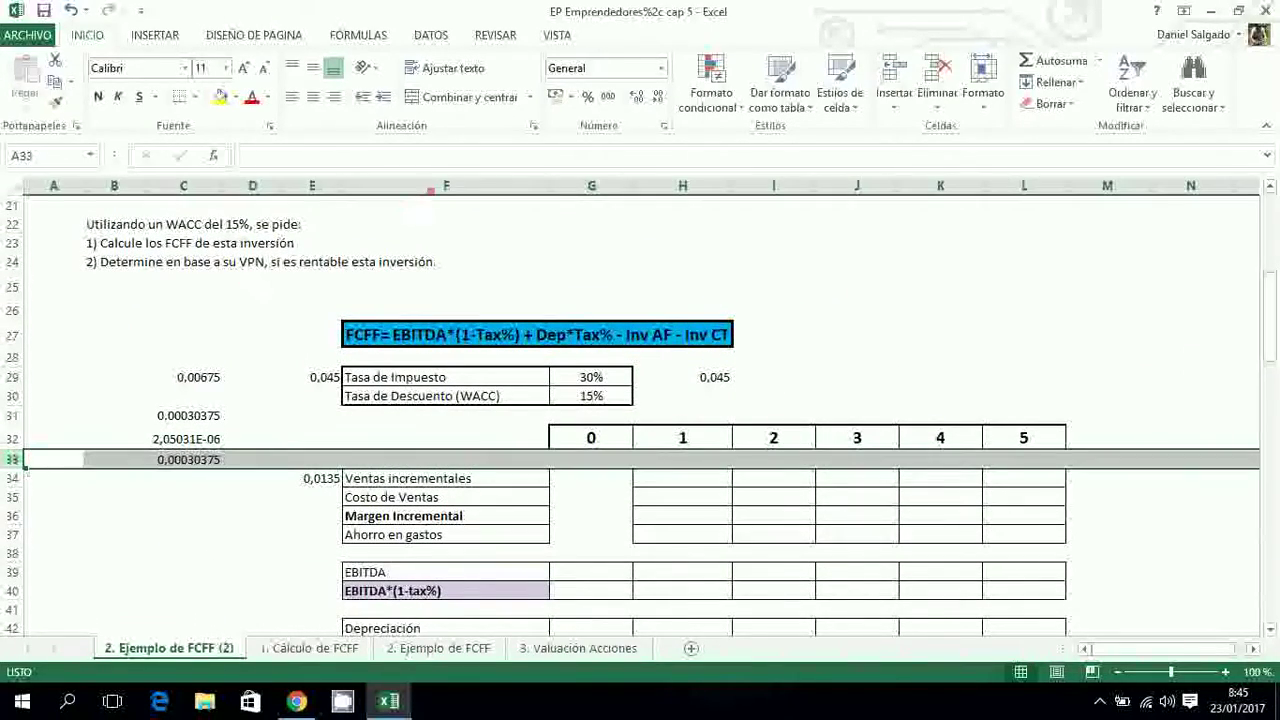
left_click(558, 36)
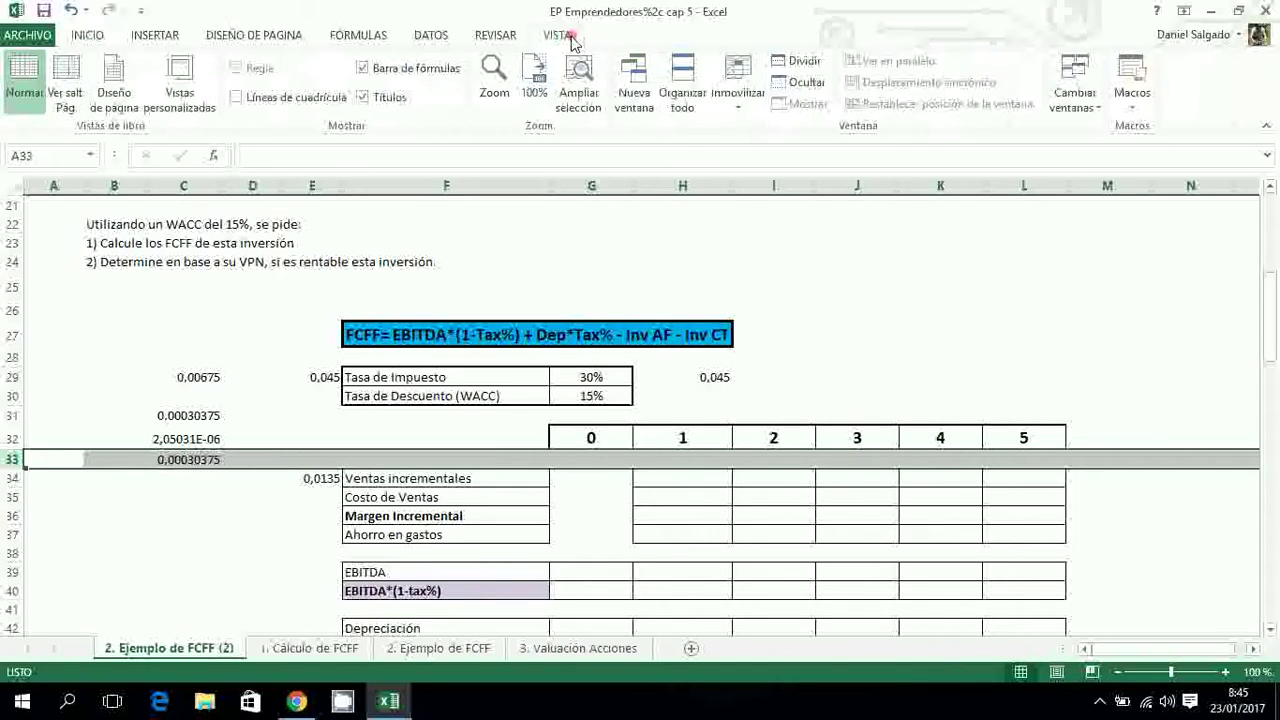
left_click(737, 112)
left_click(805, 132)
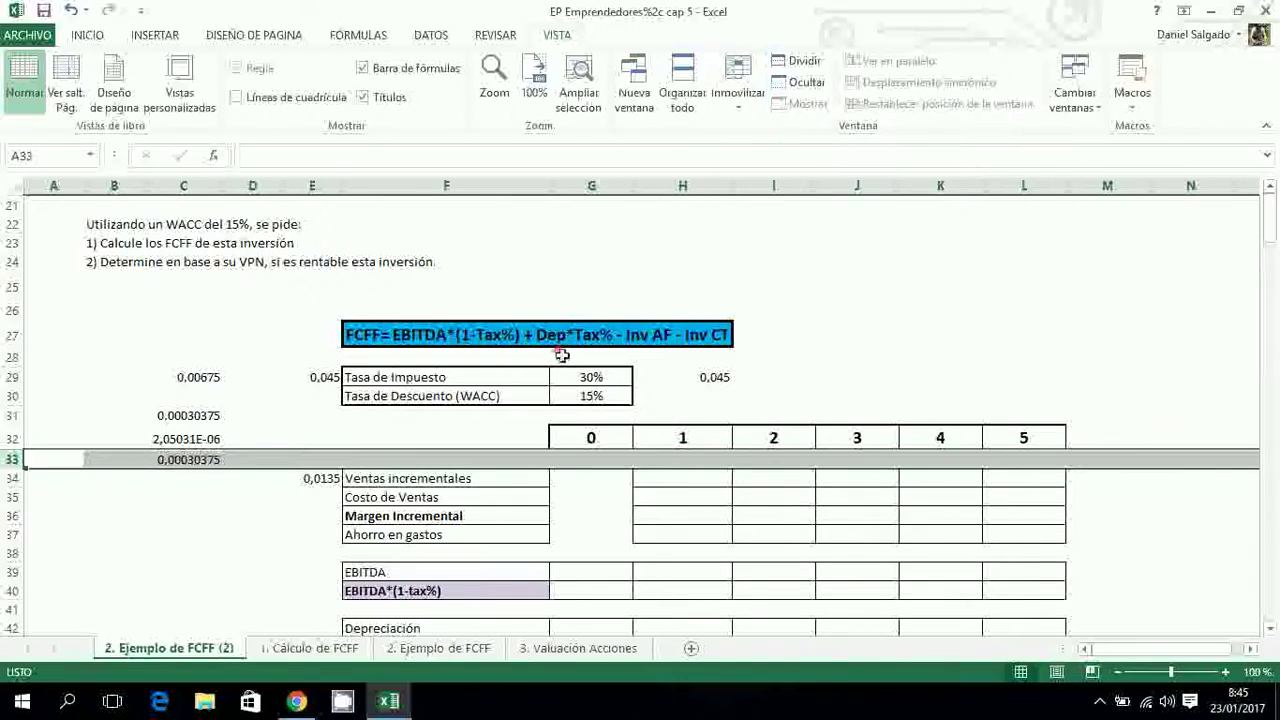
Change the font colour of the current machine's sale value in G45 to automatic black
left_click(233, 505)
key("Down")
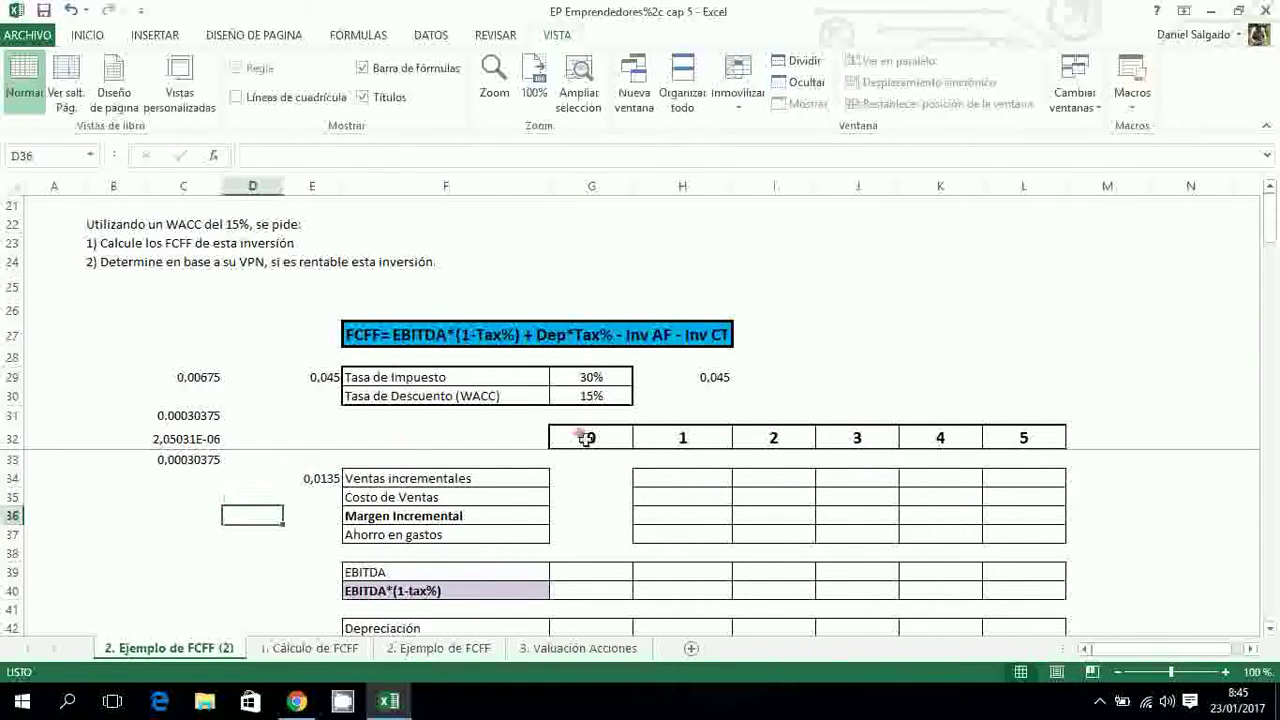
left_click(614, 572)
key("Down")
key("Down")
key("Down")
key("Down")
key("Down")
key("Down")
key("Down")
key("Down")
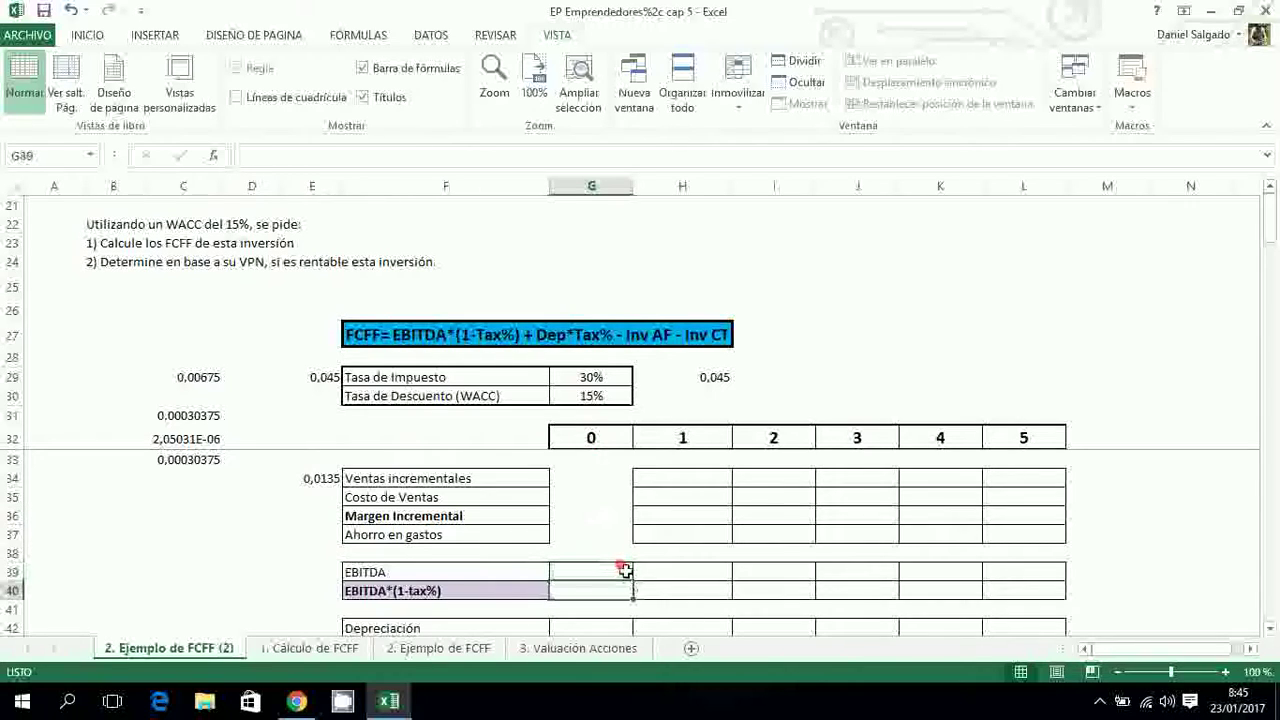
key("Up")
key("Up")
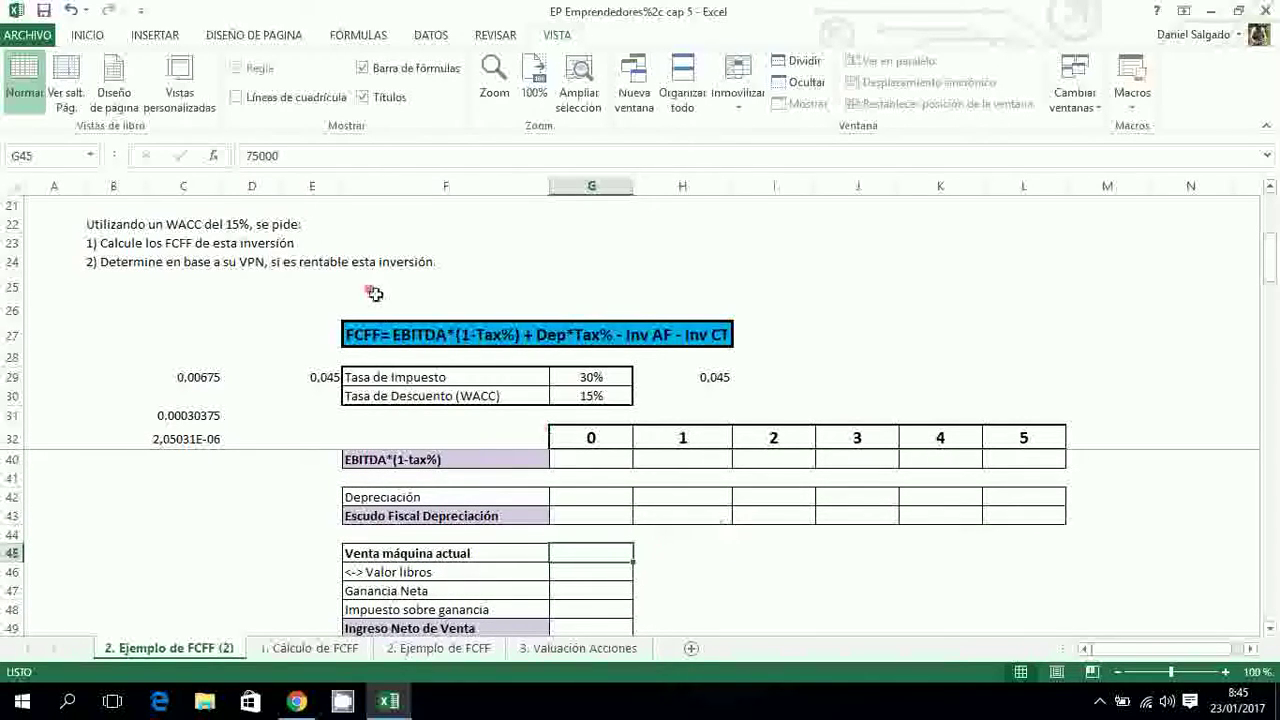
left_click(87, 35)
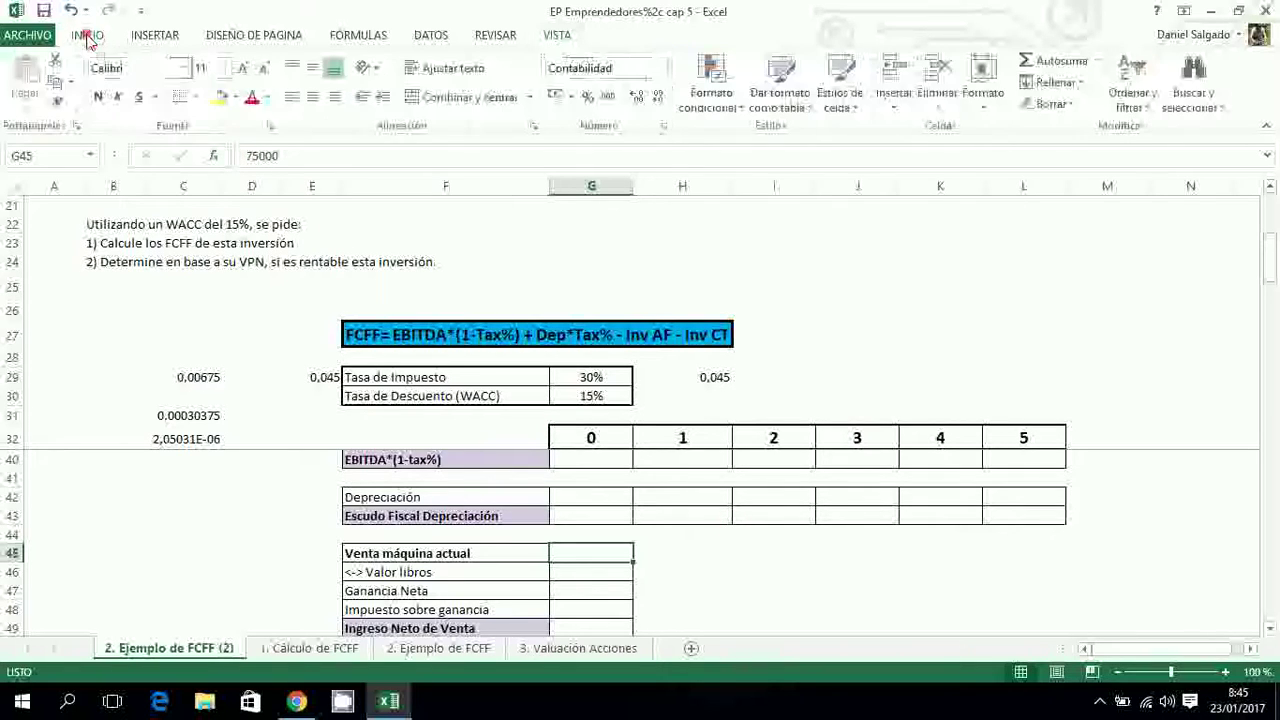
left_click(267, 97)
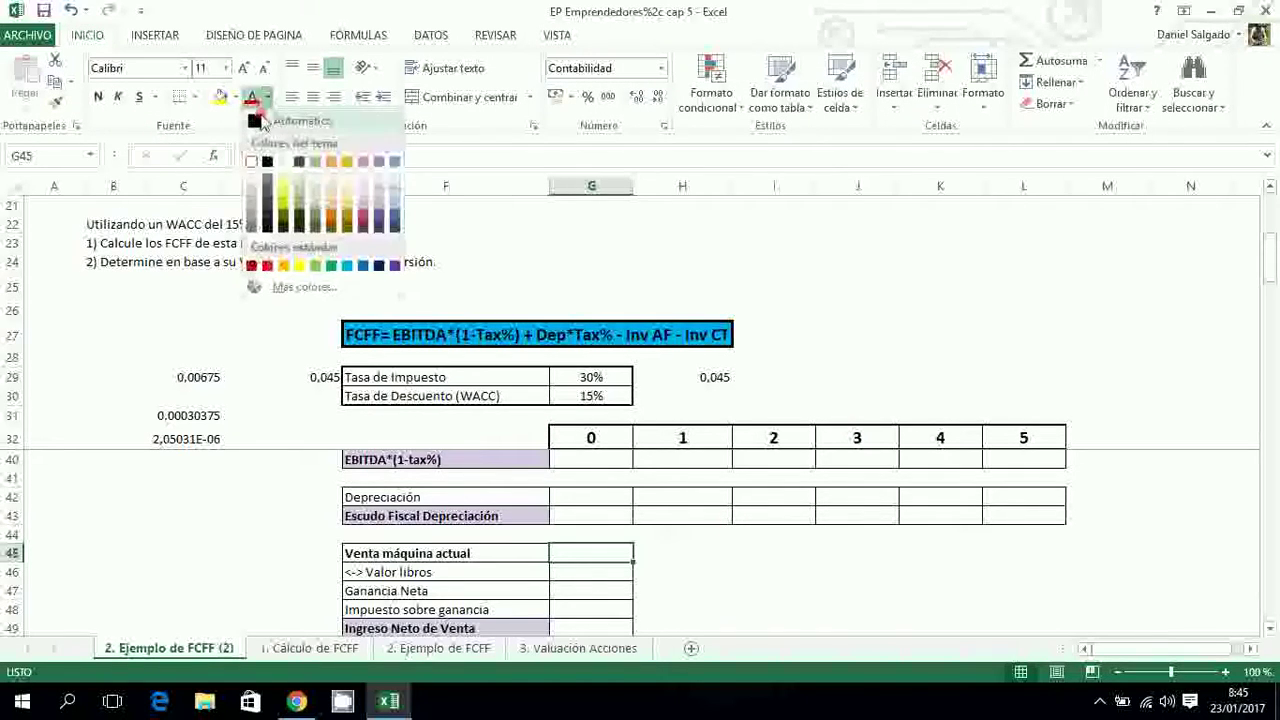
left_click(257, 131)
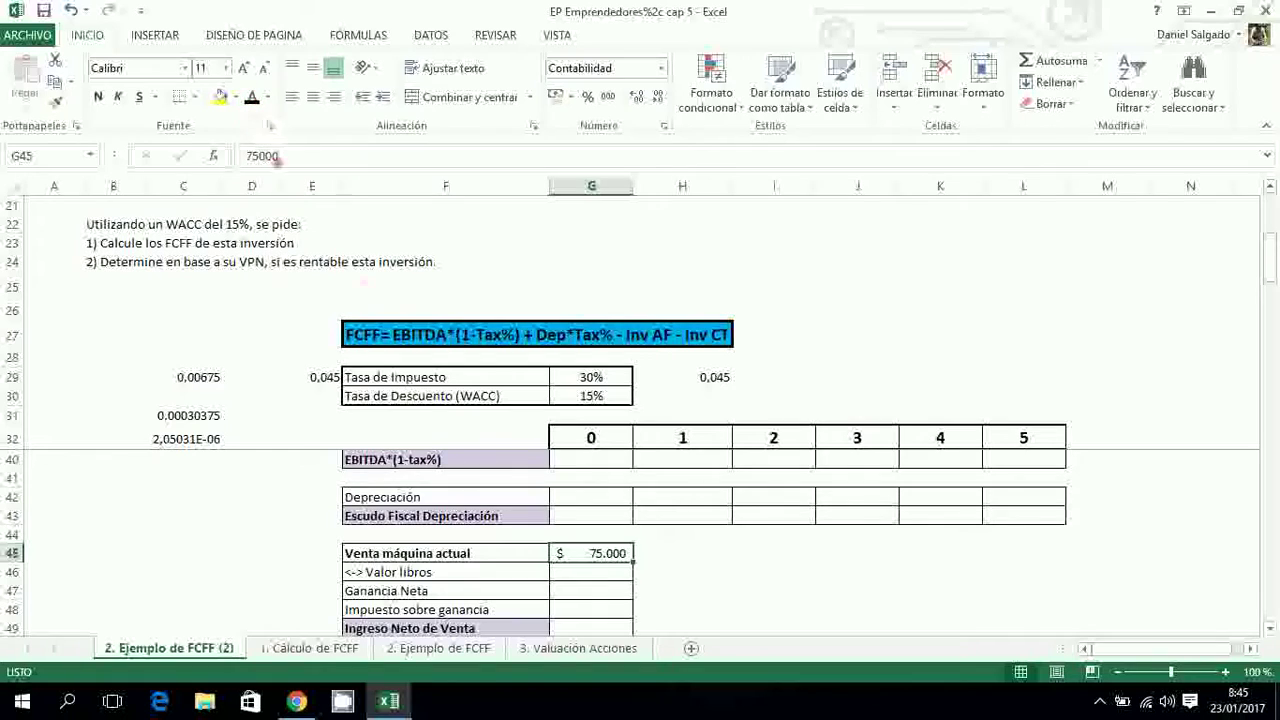
Apply the black font colour to the current machine's book value in G46 and net gain in G47
left_click(606, 572)
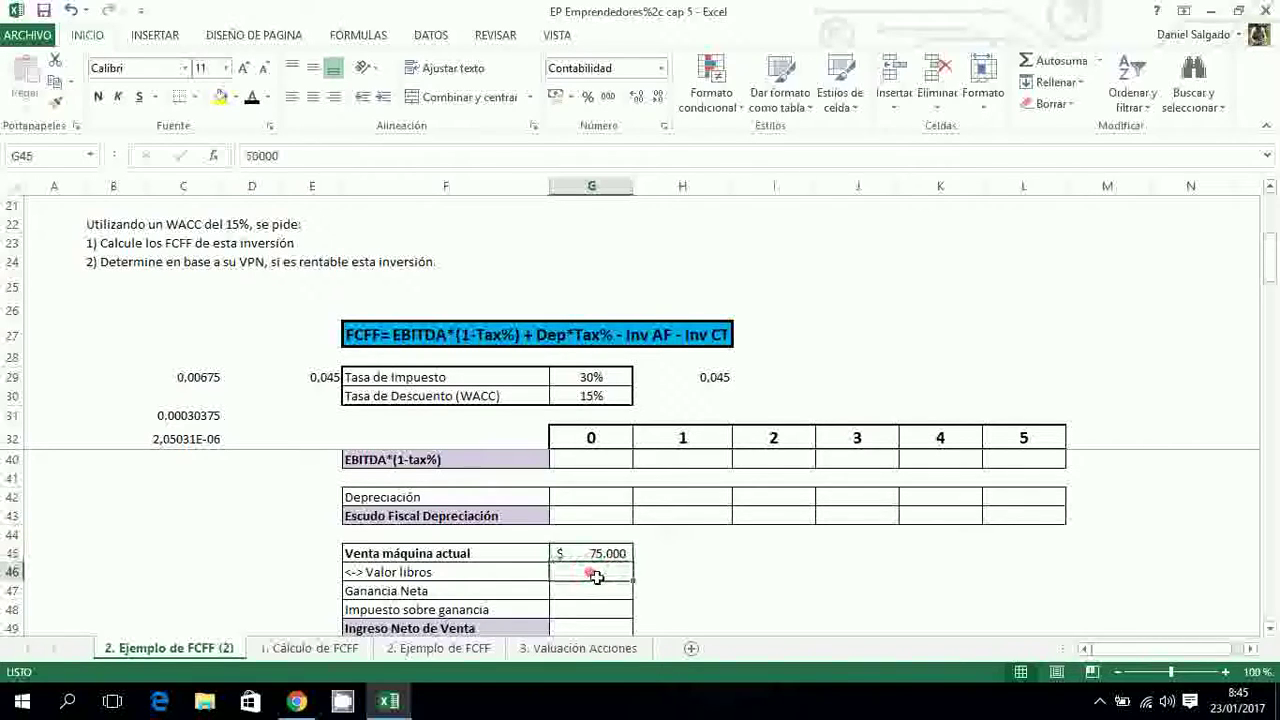
left_click(254, 100)
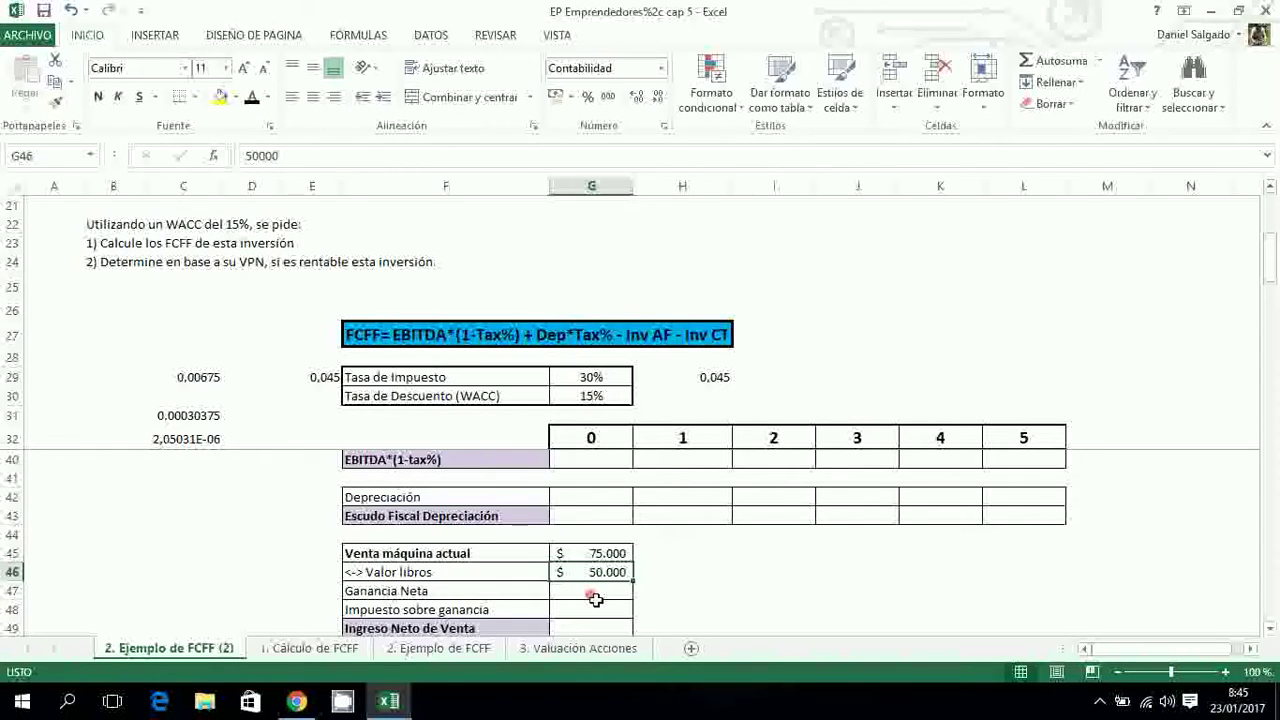
left_click(594, 597)
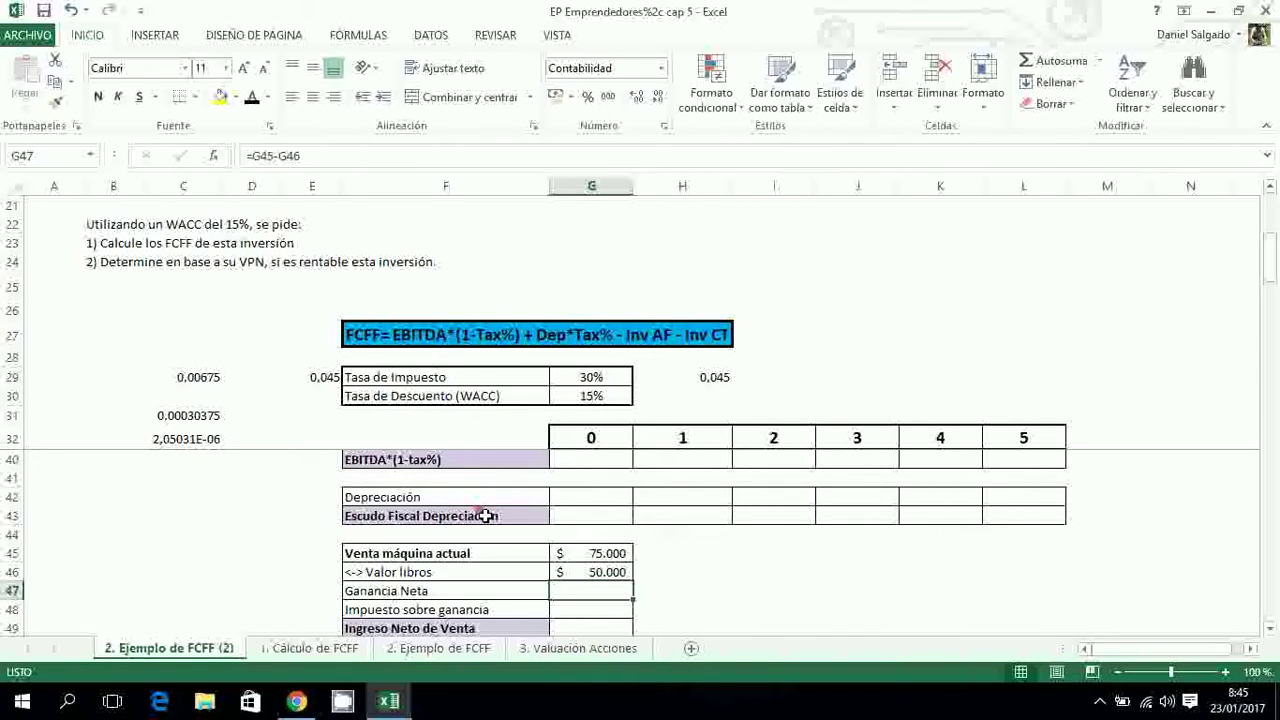
left_click(253, 97)
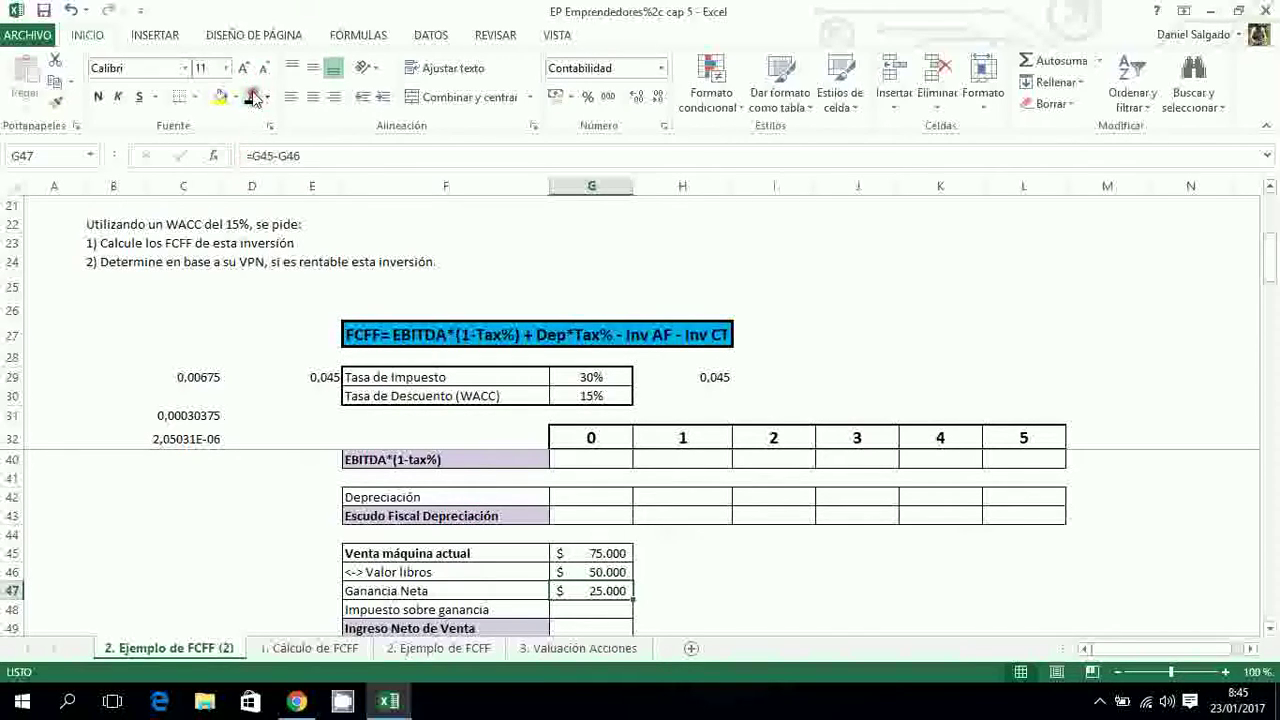
Apply the black font colour to the tax on the gain in G48 and inspect the cells its formula references
left_click(578, 610)
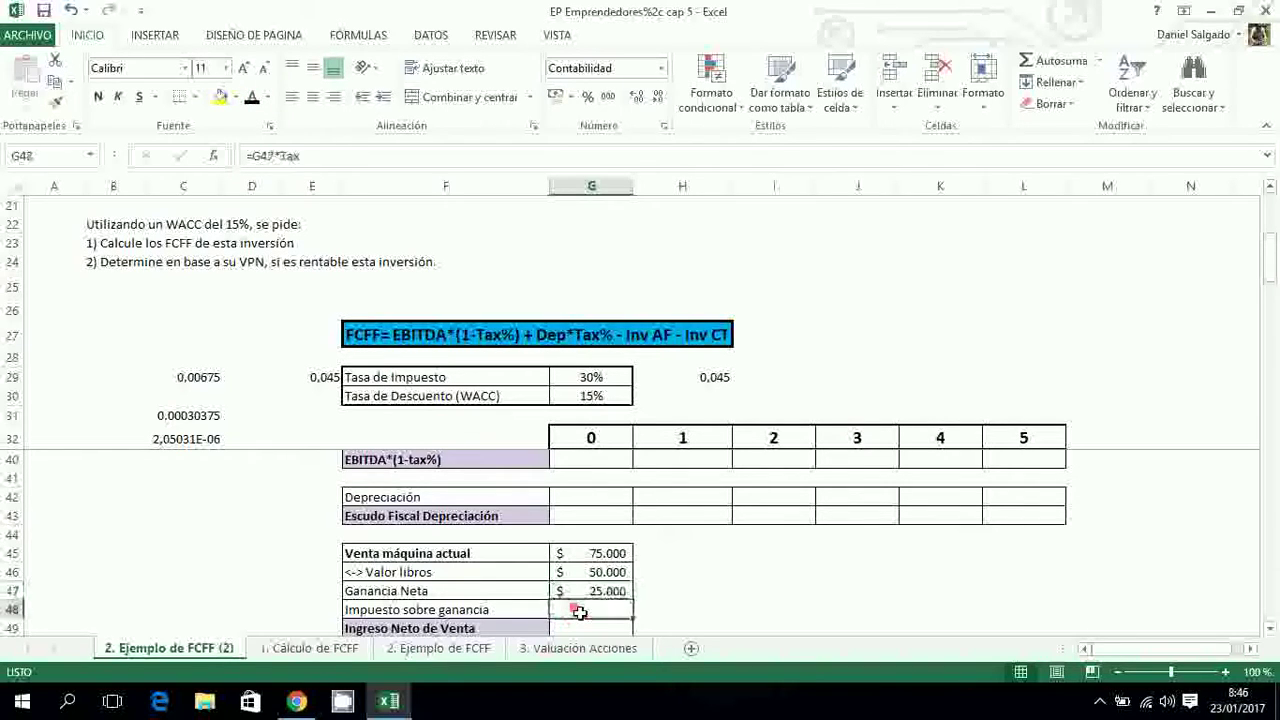
left_click(253, 97)
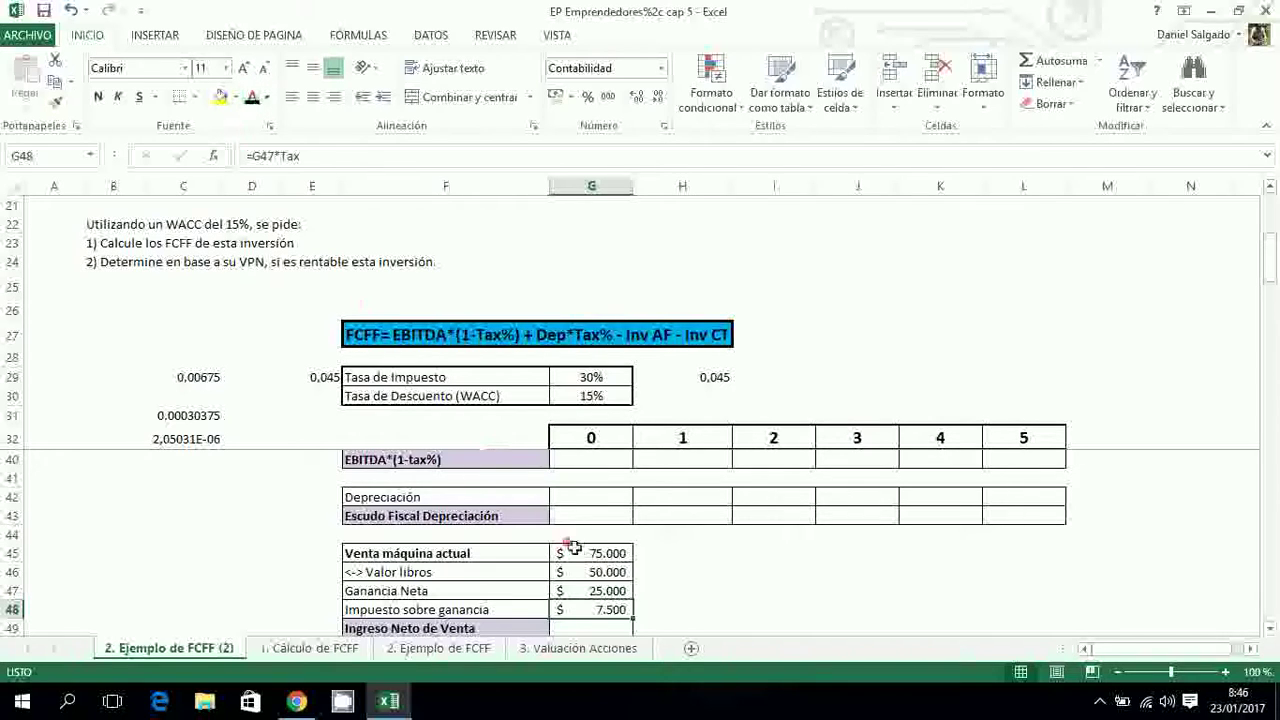
double_click(612, 617)
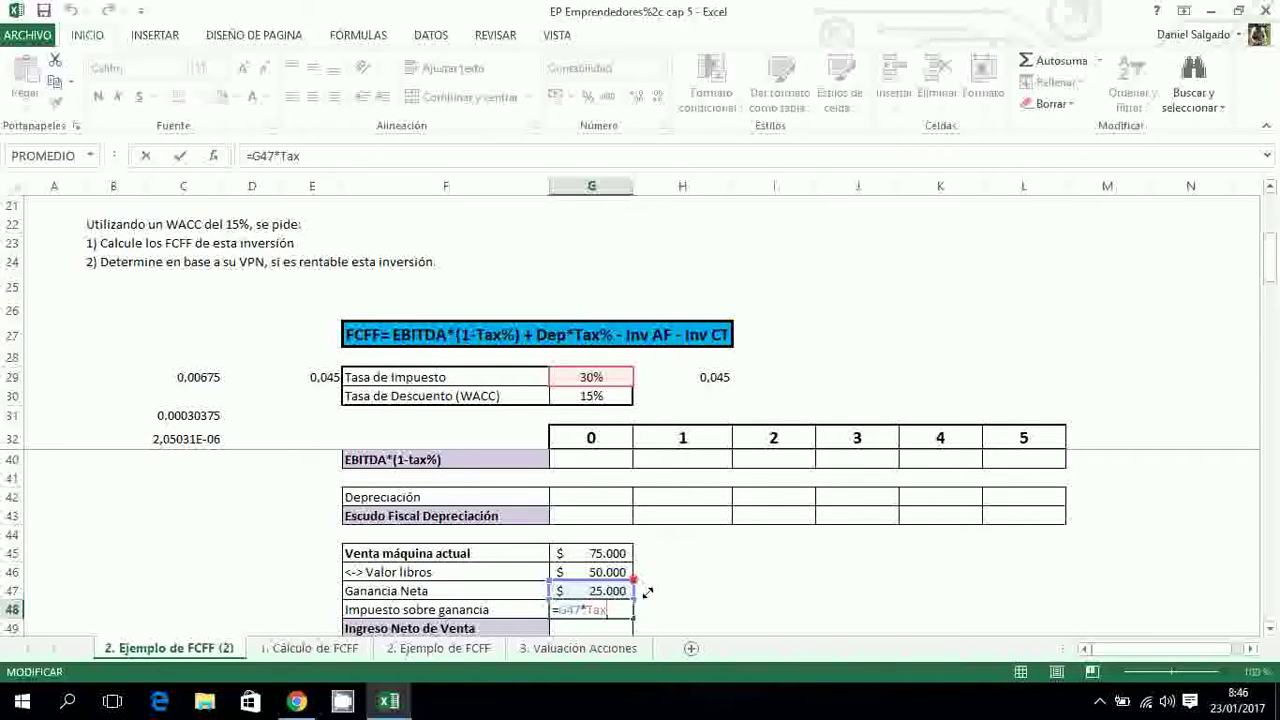
key("ctrl+Return")
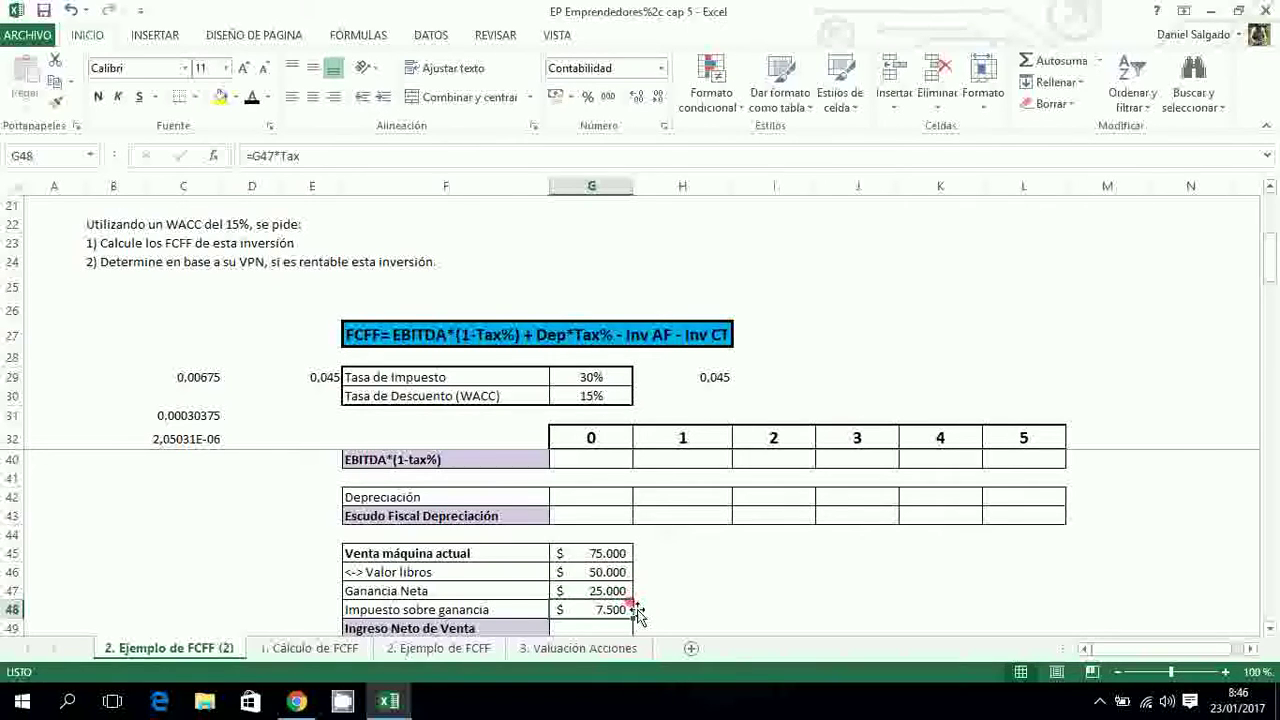
Apply the black font colour to the current machine's net sale income in G49
left_click(1269, 629)
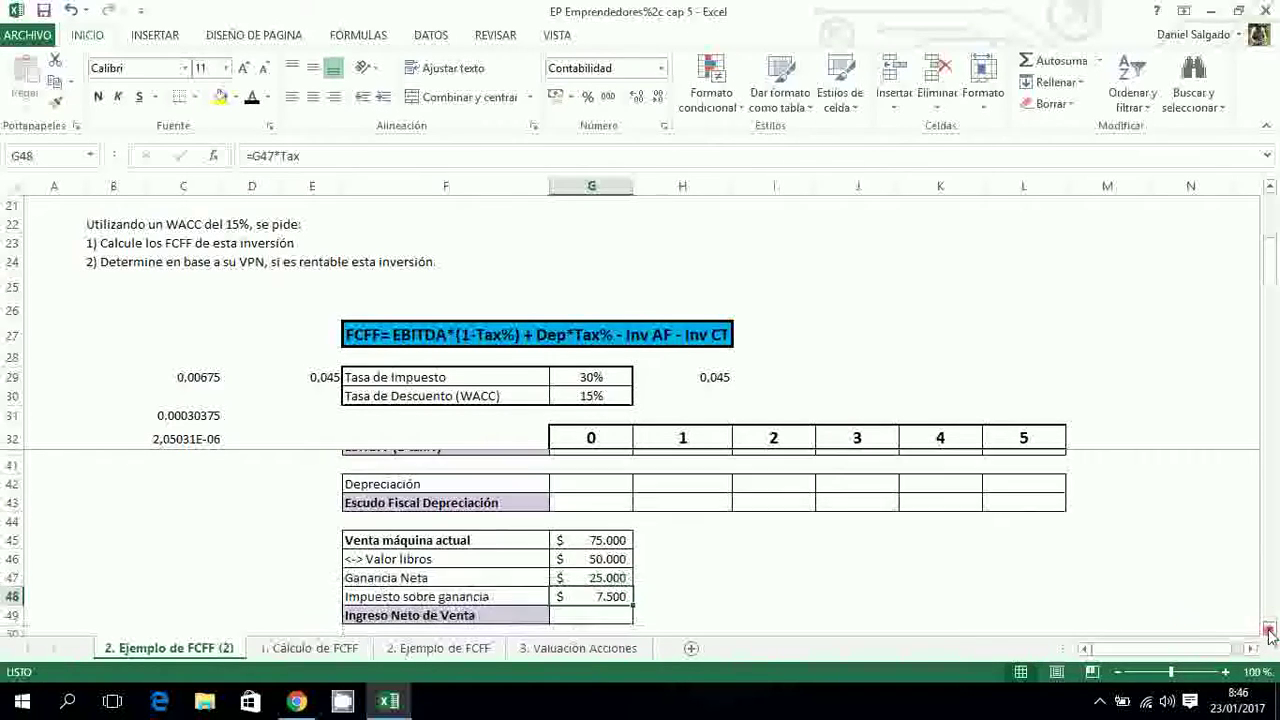
left_click(1269, 630)
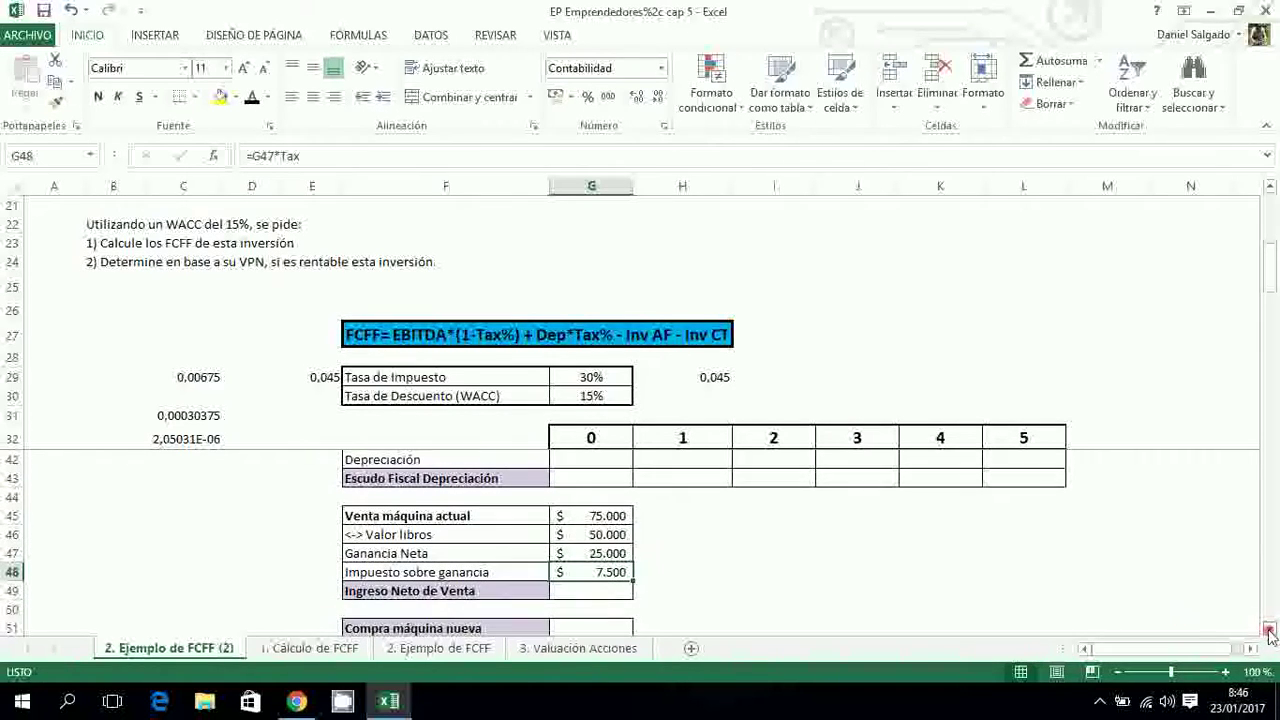
left_click(591, 592)
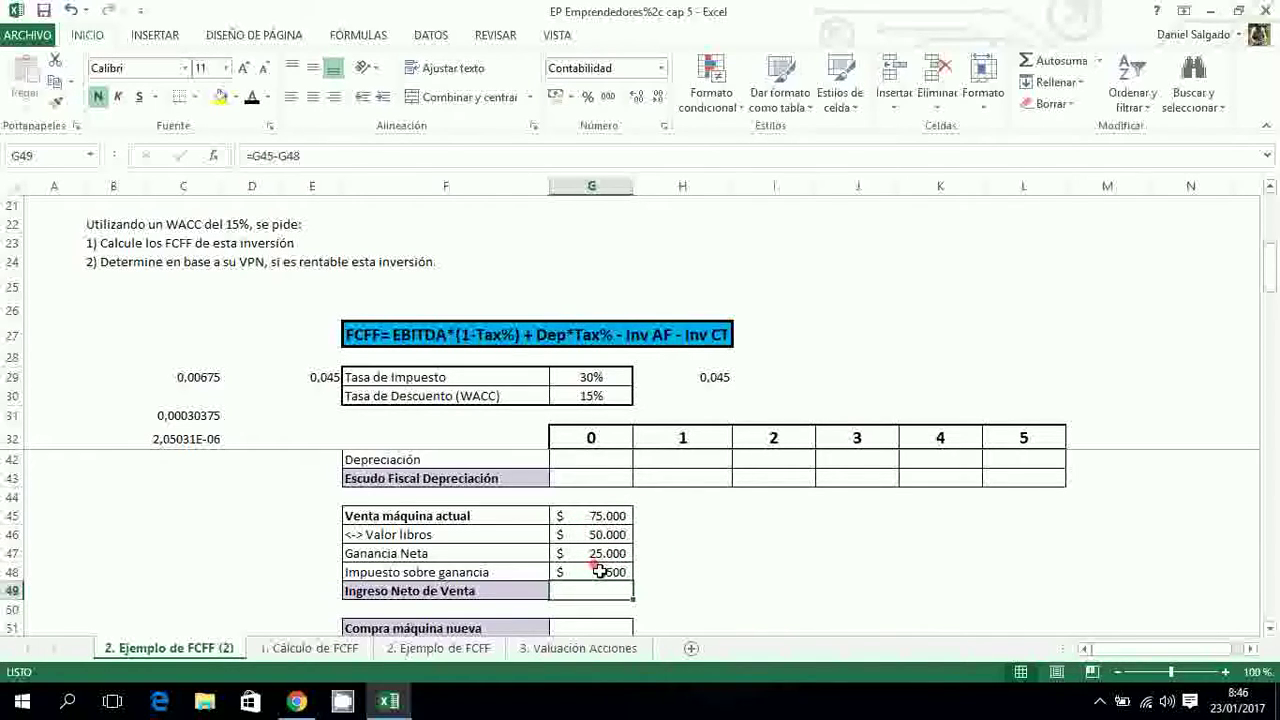
left_click(252, 100)
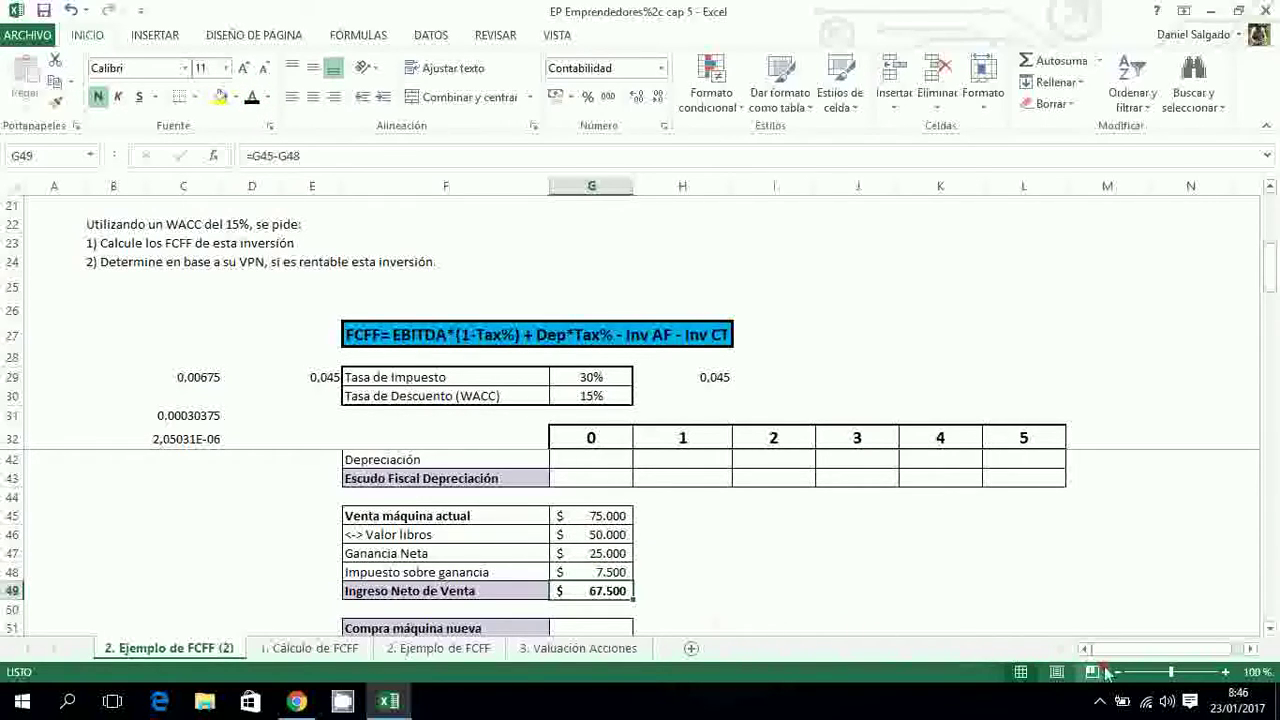
Apply the black font colour to the new machine purchase amount for year 0 in G51
left_click(1273, 627)
left_click(1273, 627)
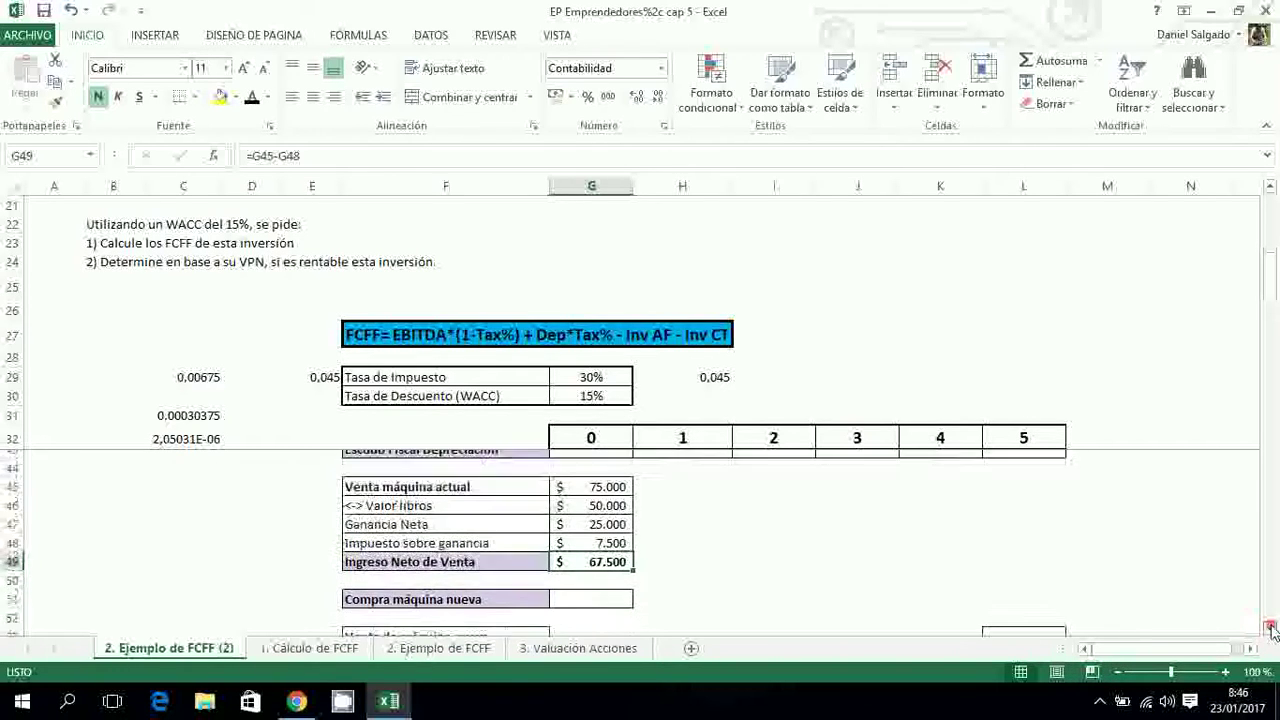
left_click(1273, 627)
left_click(1273, 627)
left_click(1273, 627)
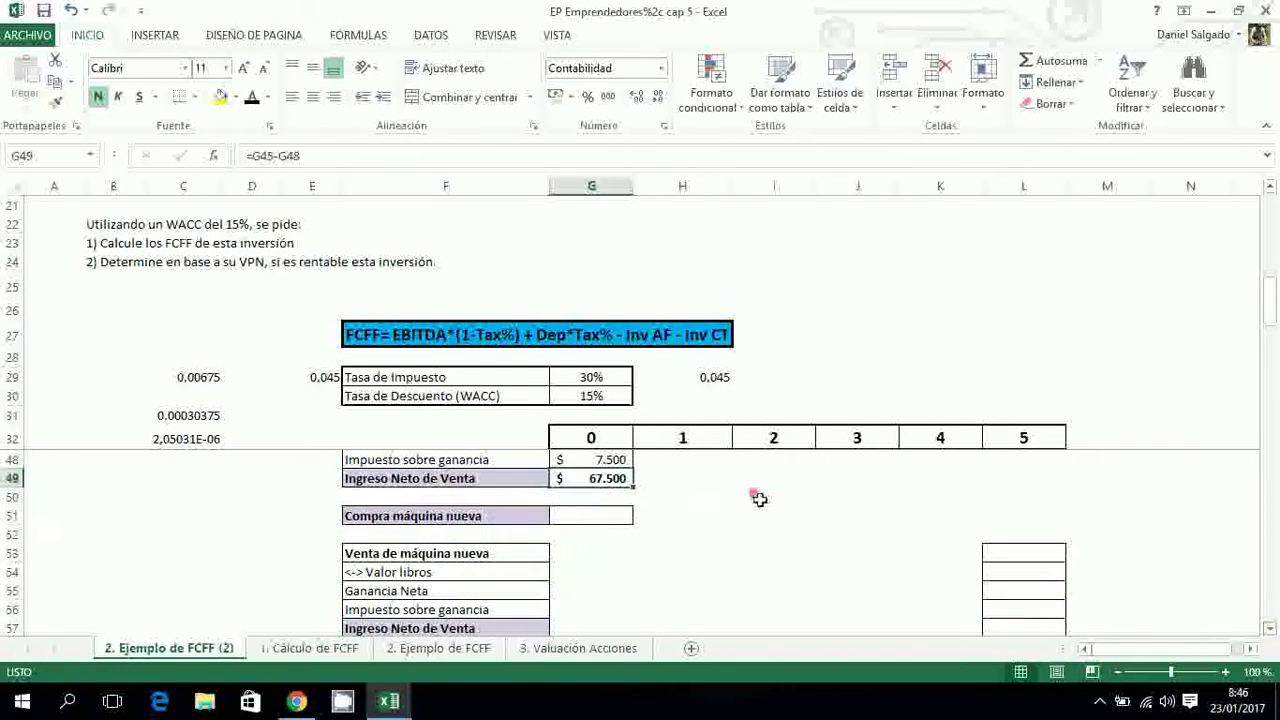
left_click(608, 515)
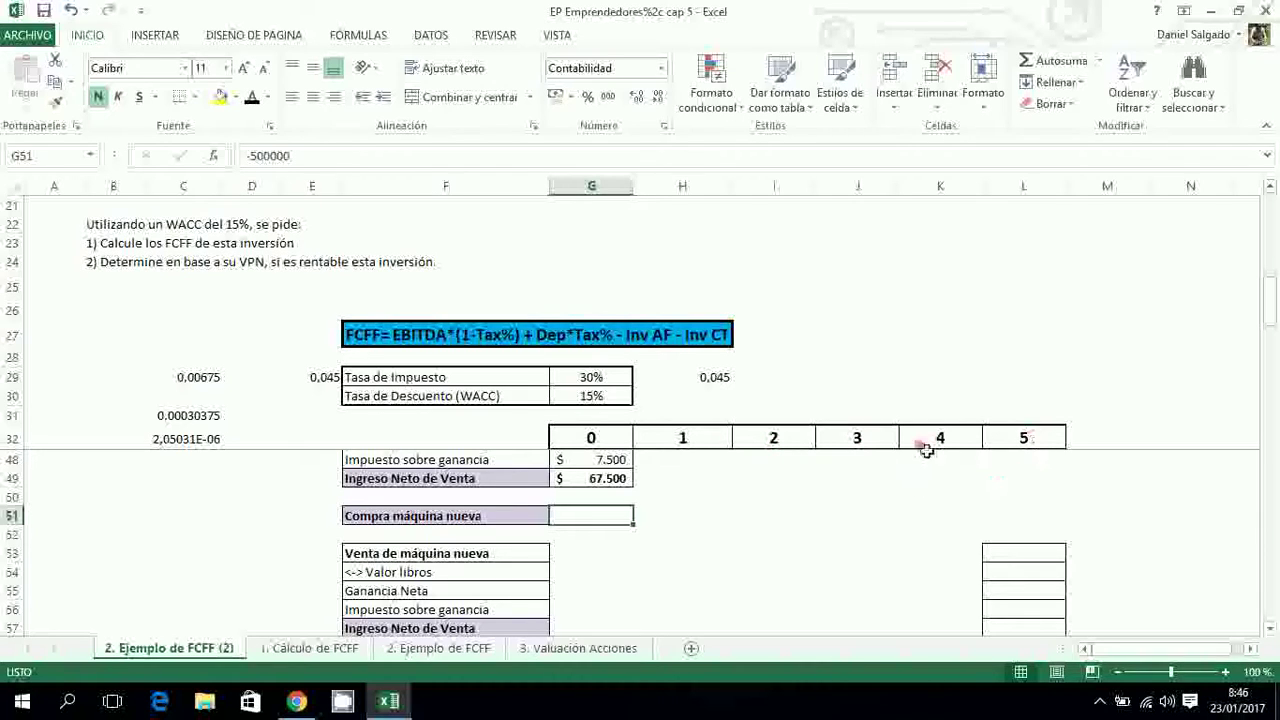
left_click(254, 100)
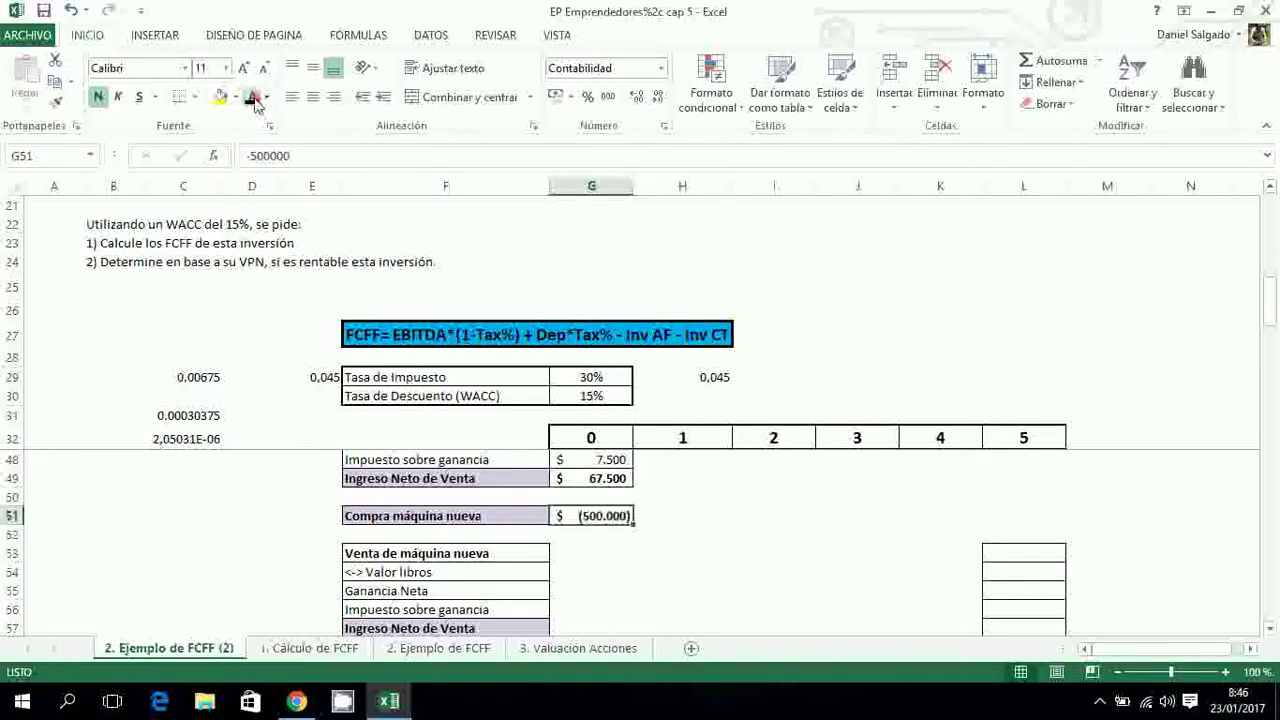
Apply the black font colour to the year 0 working capital value in G59
left_click(1271, 628)
left_click(1271, 628)
left_click(1271, 628)
left_click(1271, 628)
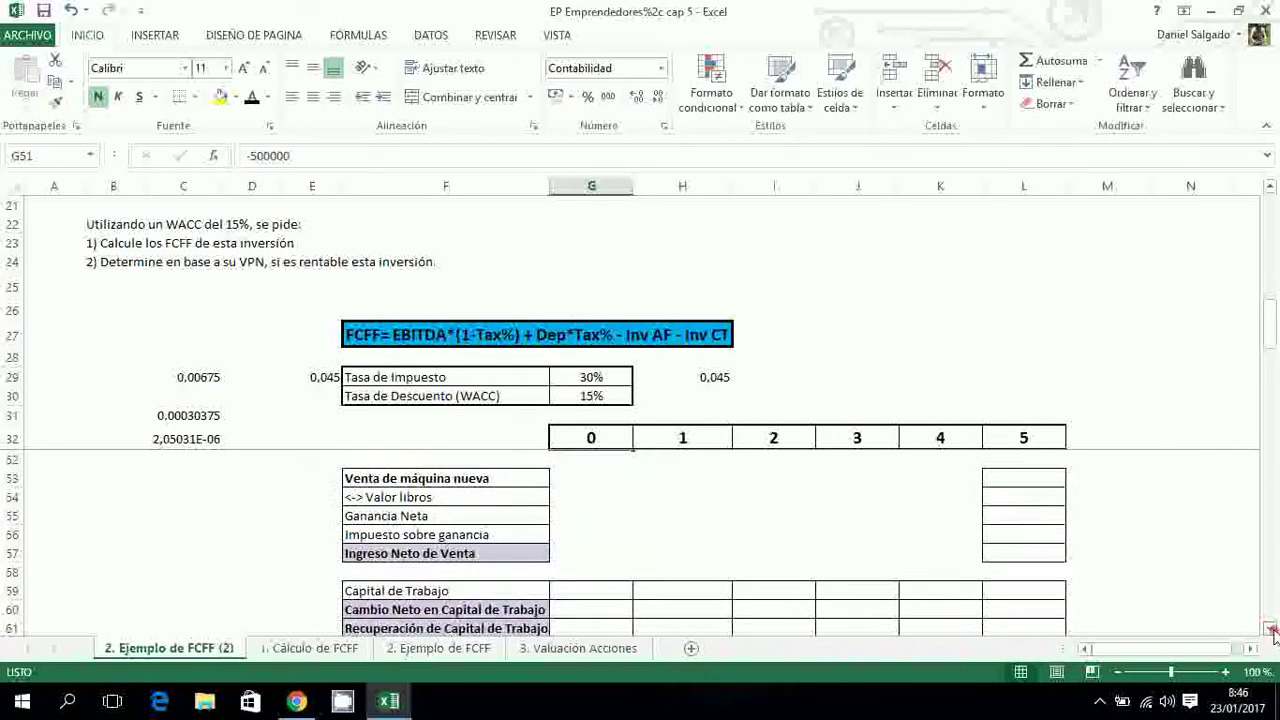
left_click(1271, 628)
left_click(1271, 628)
left_click(576, 557)
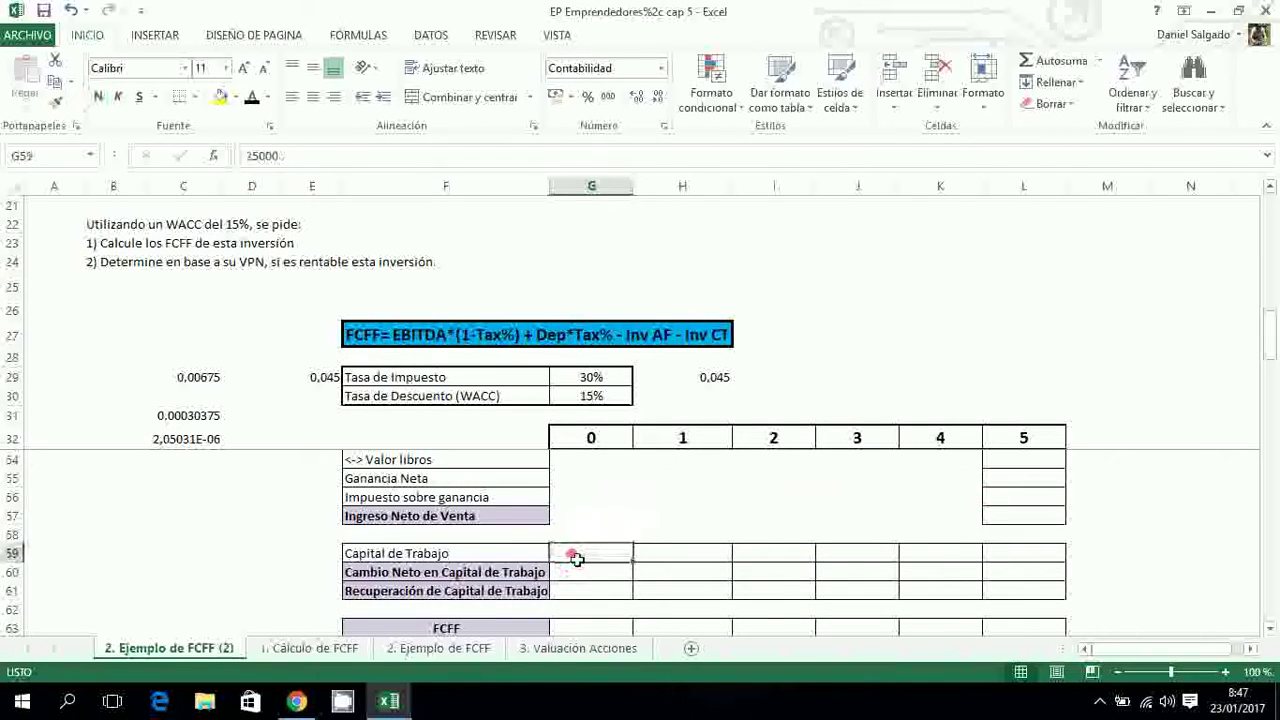
left_click(253, 100)
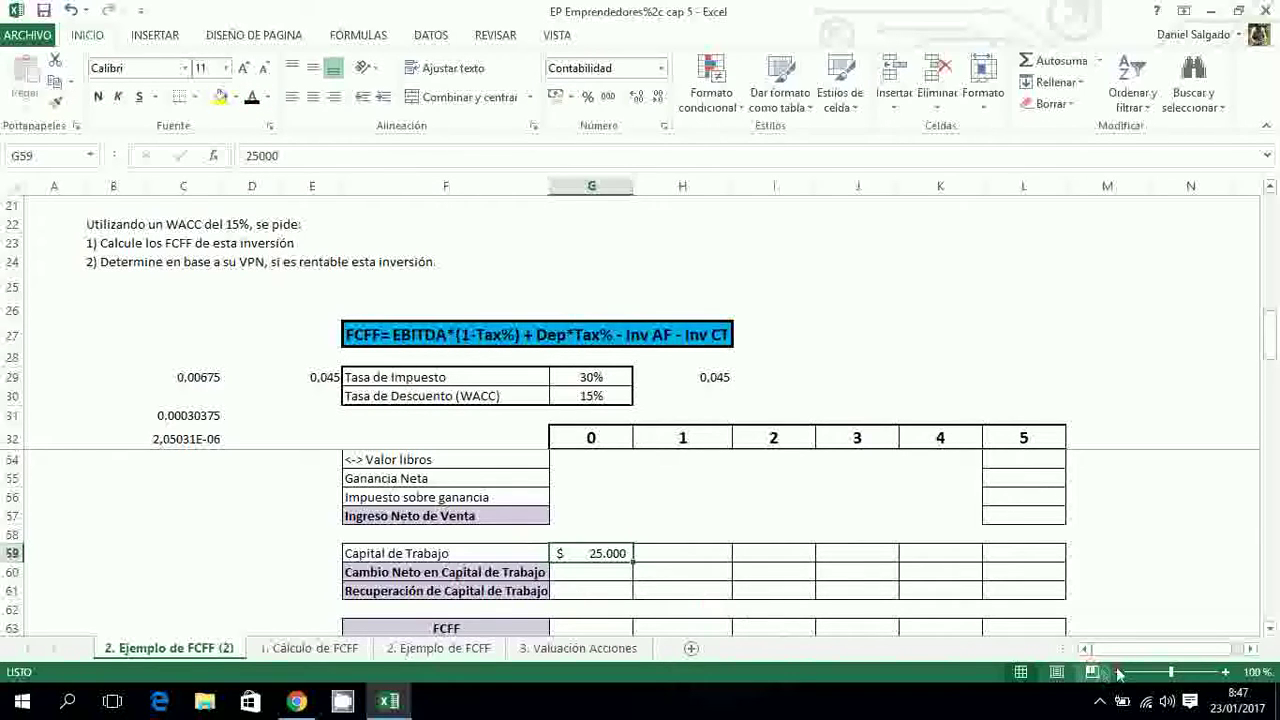
Apply the black font colour to the year 0 FCFF value in G63
left_click(1268, 632)
left_click(1268, 632)
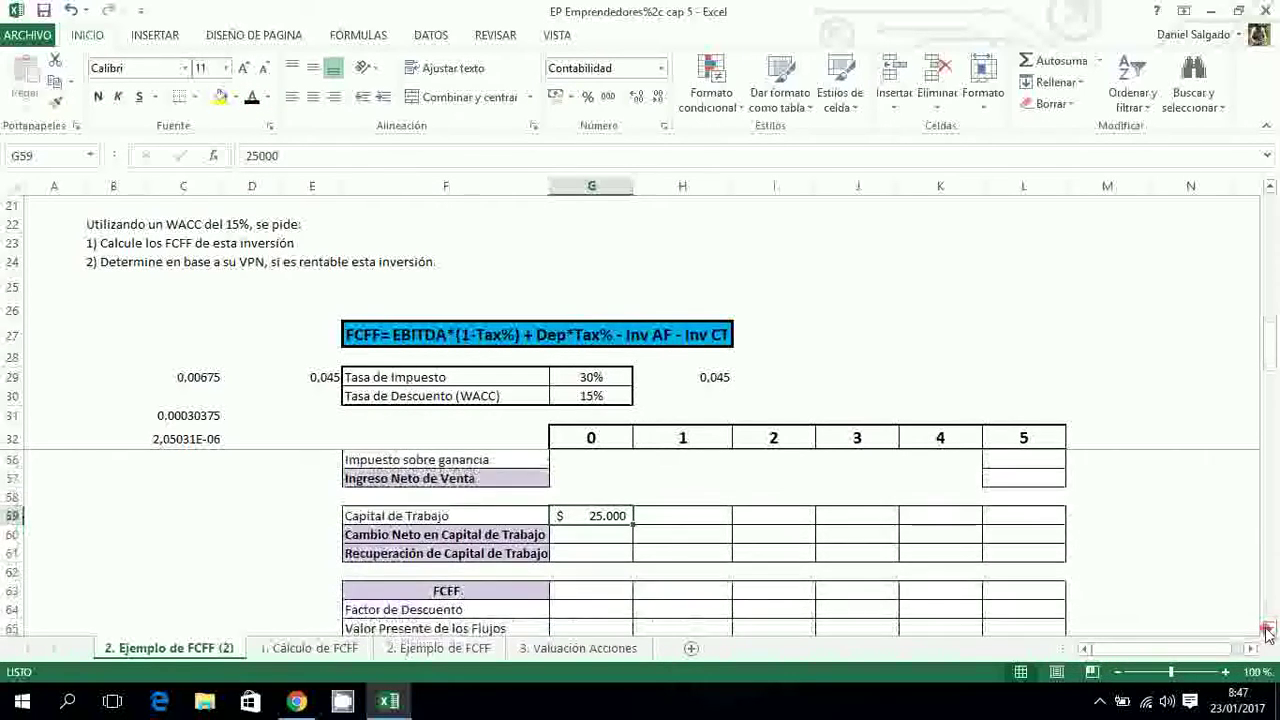
left_click(1268, 632)
left_click(563, 574)
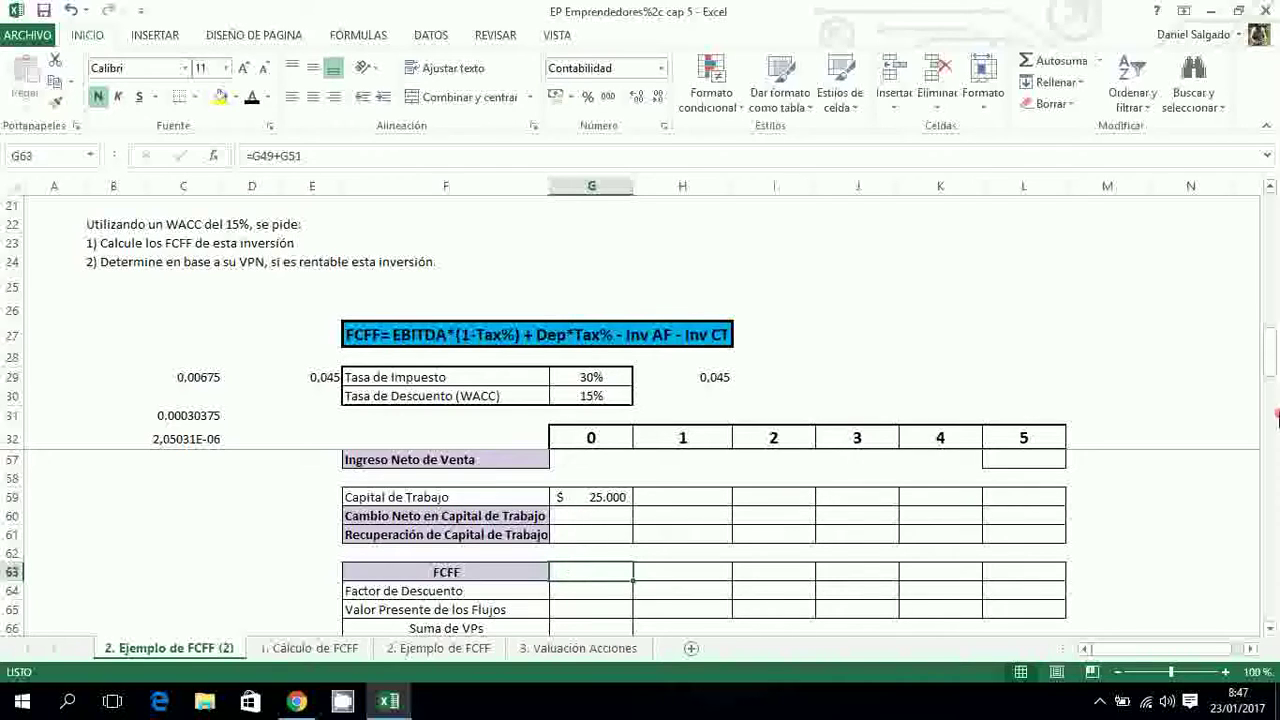
left_click(1271, 190)
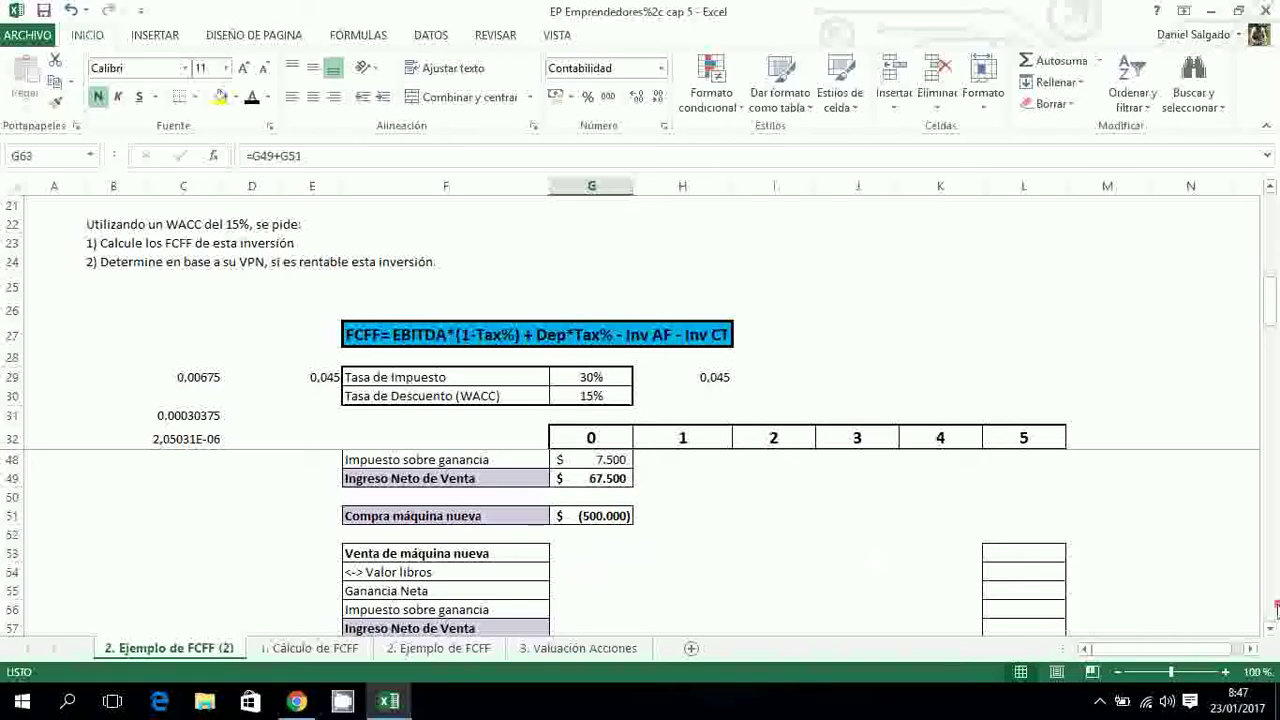
left_click(1270, 632)
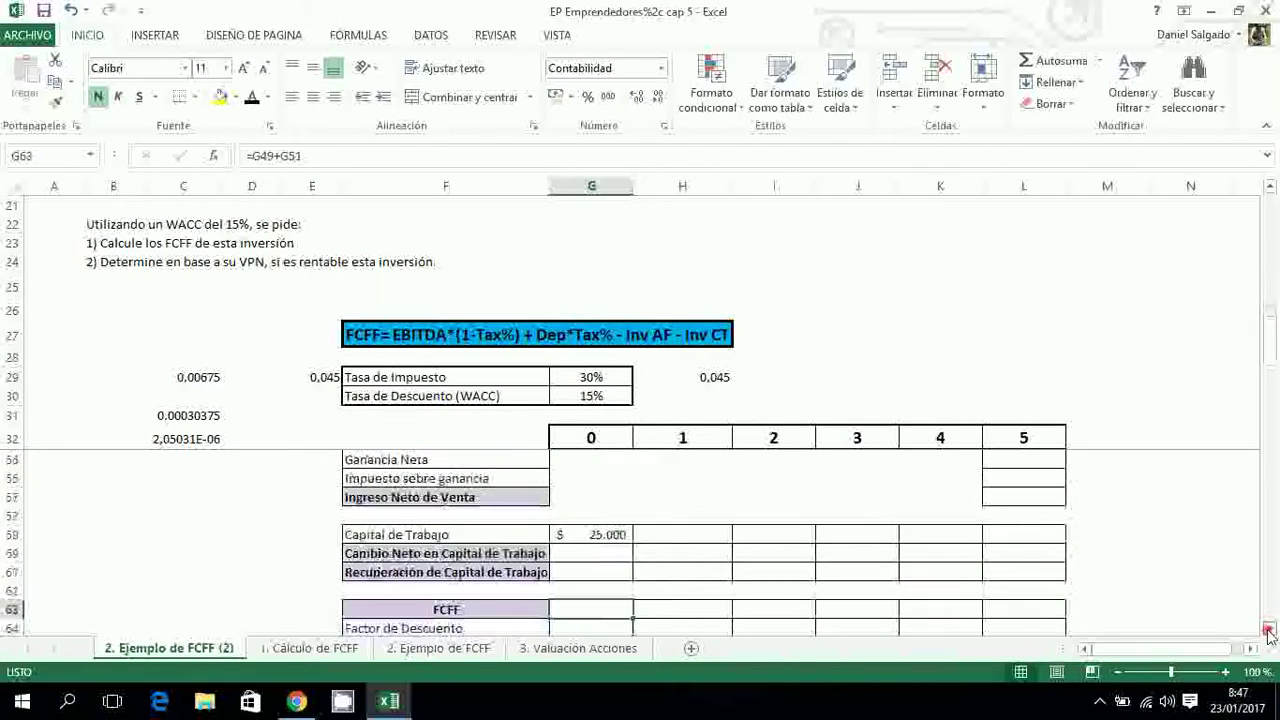
left_click(252, 97)
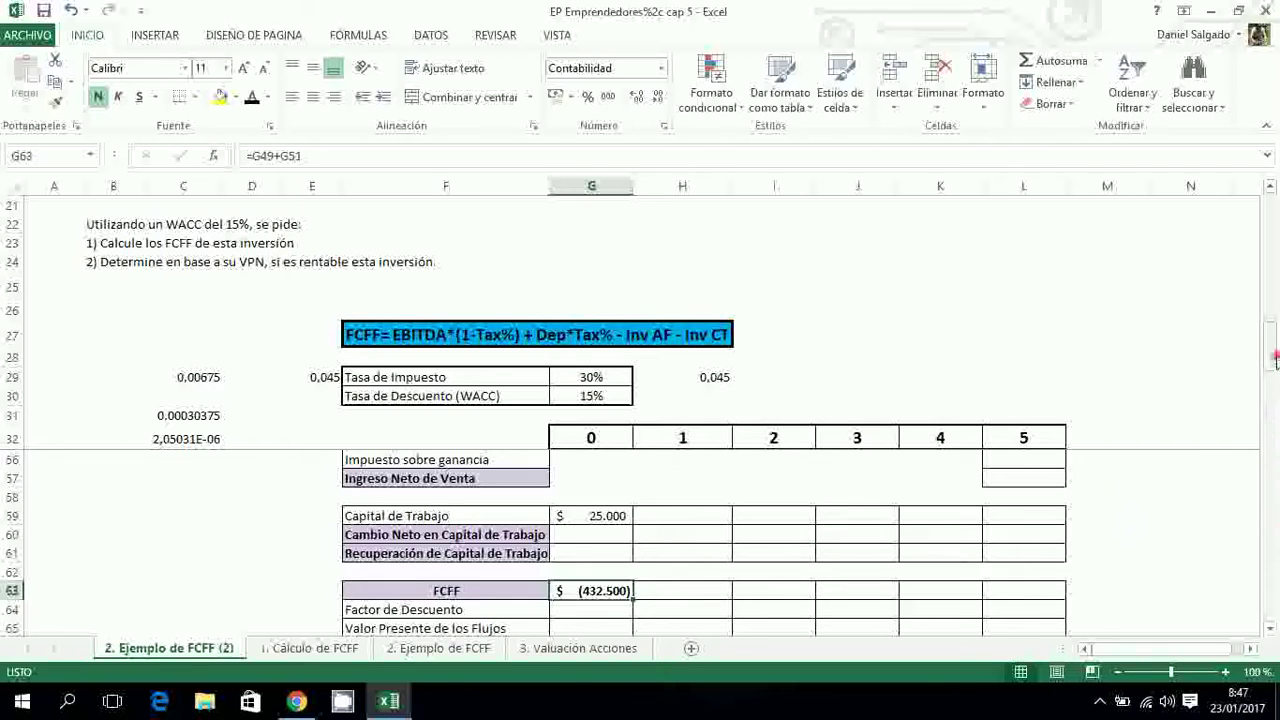
Apply the black font colour to the year 1 incremental sales value in H34
left_click_drag(1273, 345, 1270, 213)
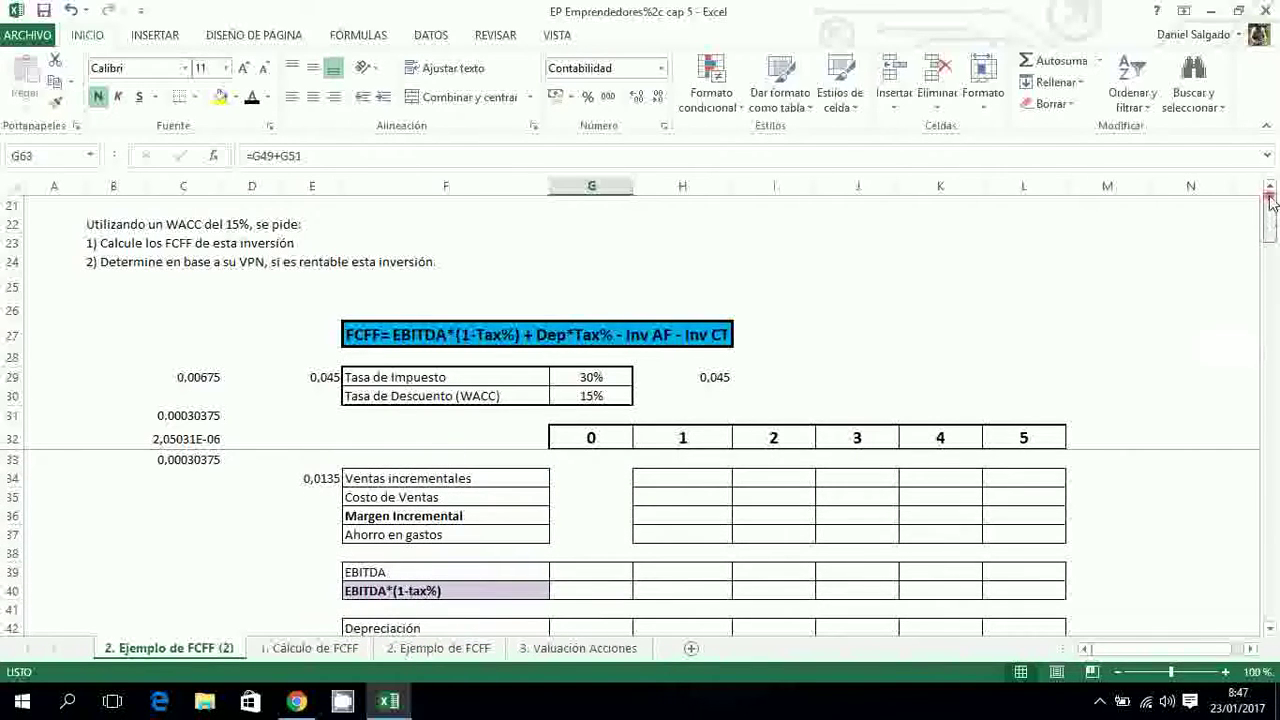
left_click(692, 484)
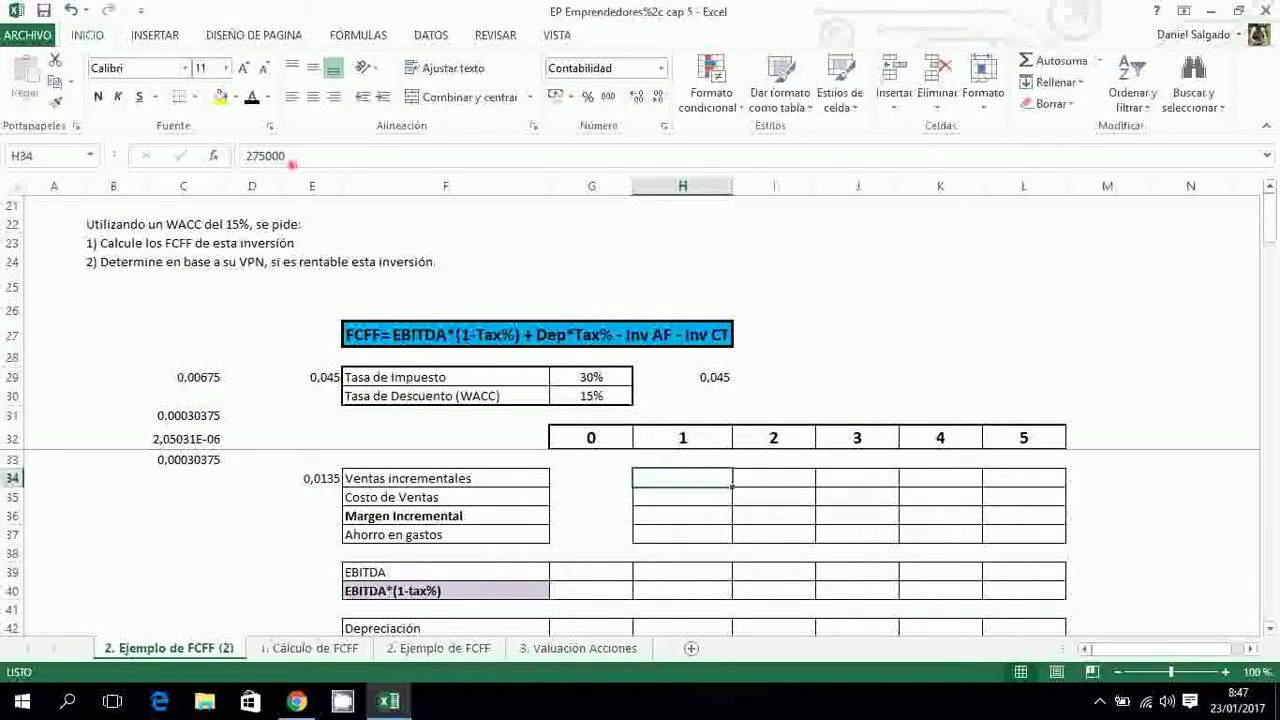
left_click(252, 98)
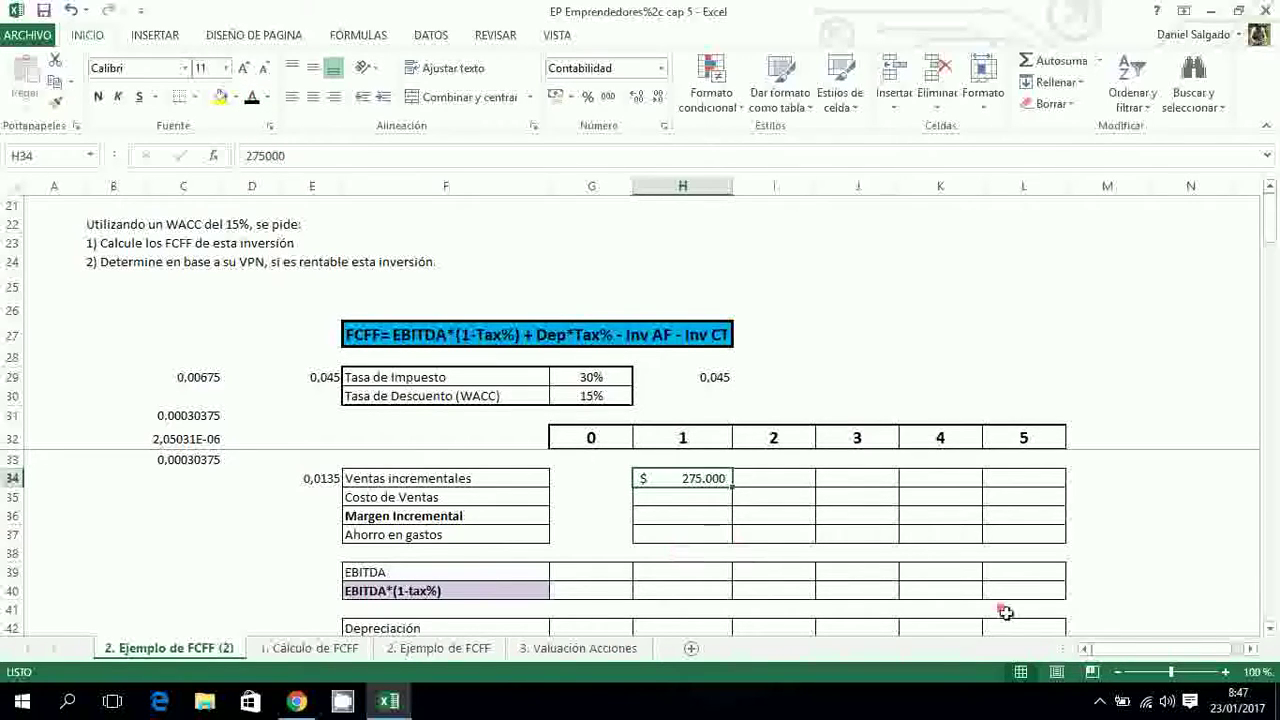
Review the depreciation and current machine sale sections below the incremental sales row
left_click(1270, 629)
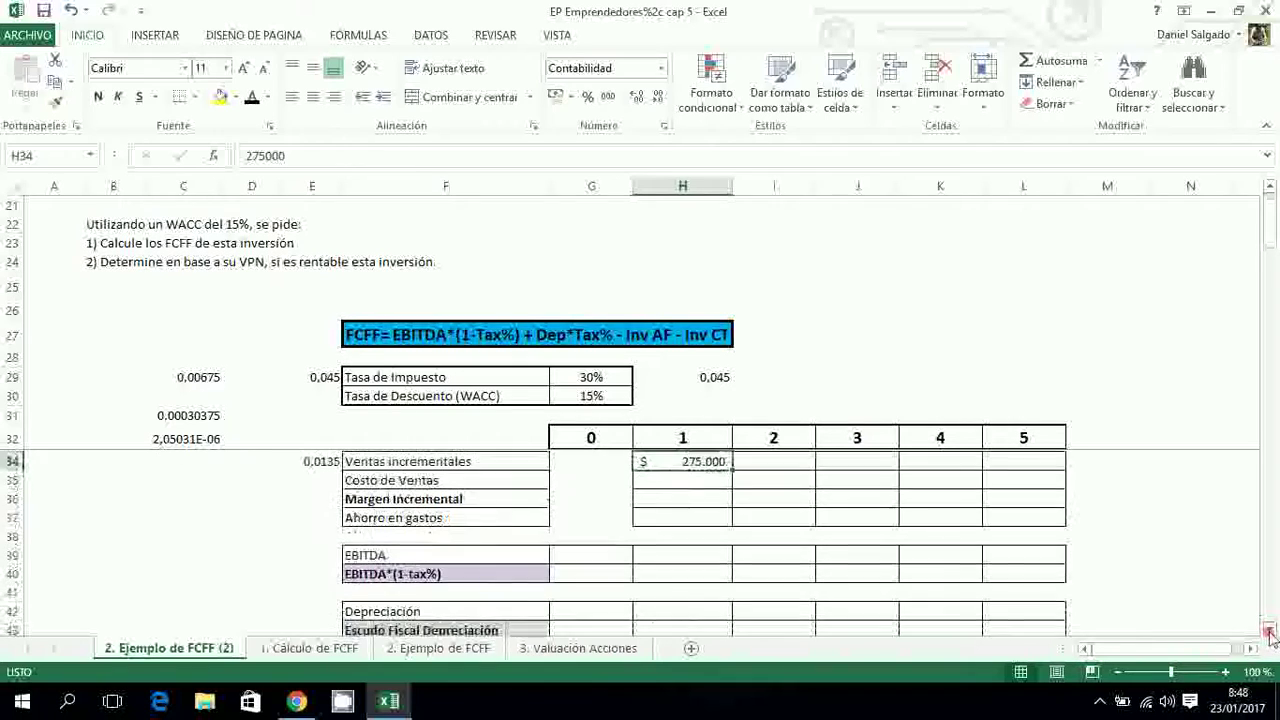
left_click(1270, 632)
left_click(1270, 632)
left_click(1270, 632)
left_click(1270, 632)
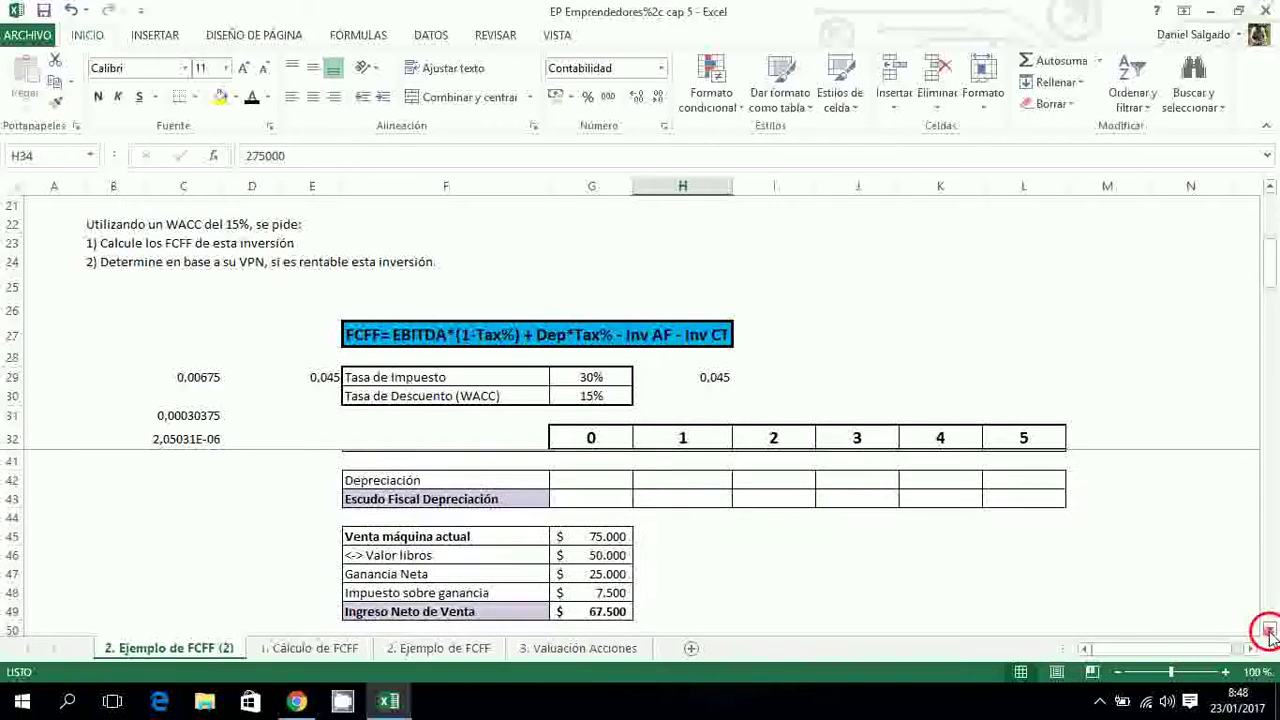
left_click(1270, 632)
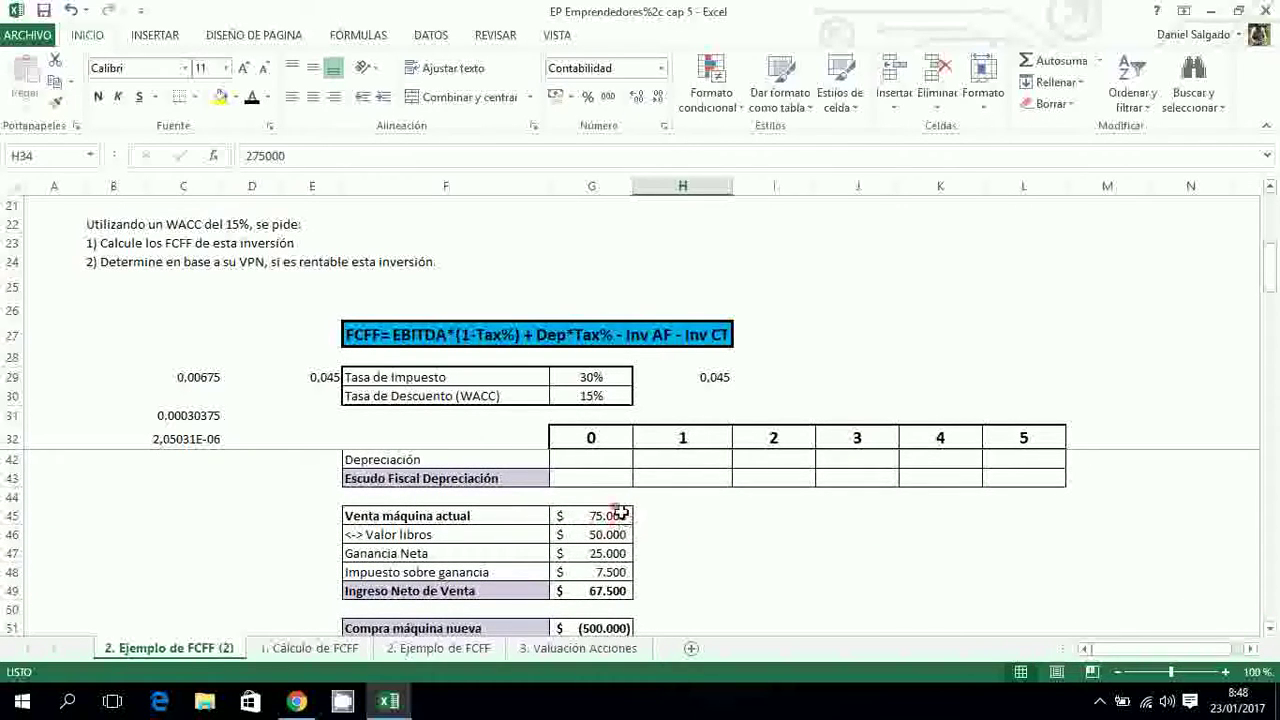
left_click(1271, 185)
left_click(1271, 185)
left_click(1271, 185)
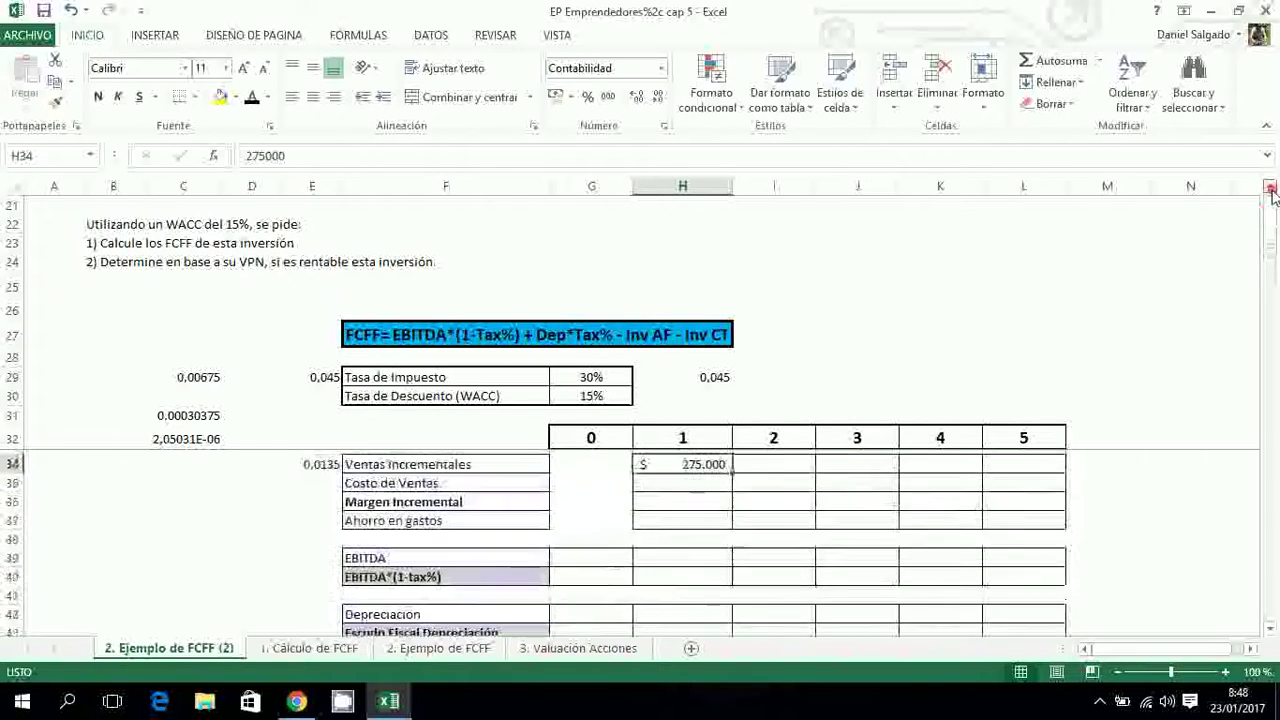
left_click(1271, 188)
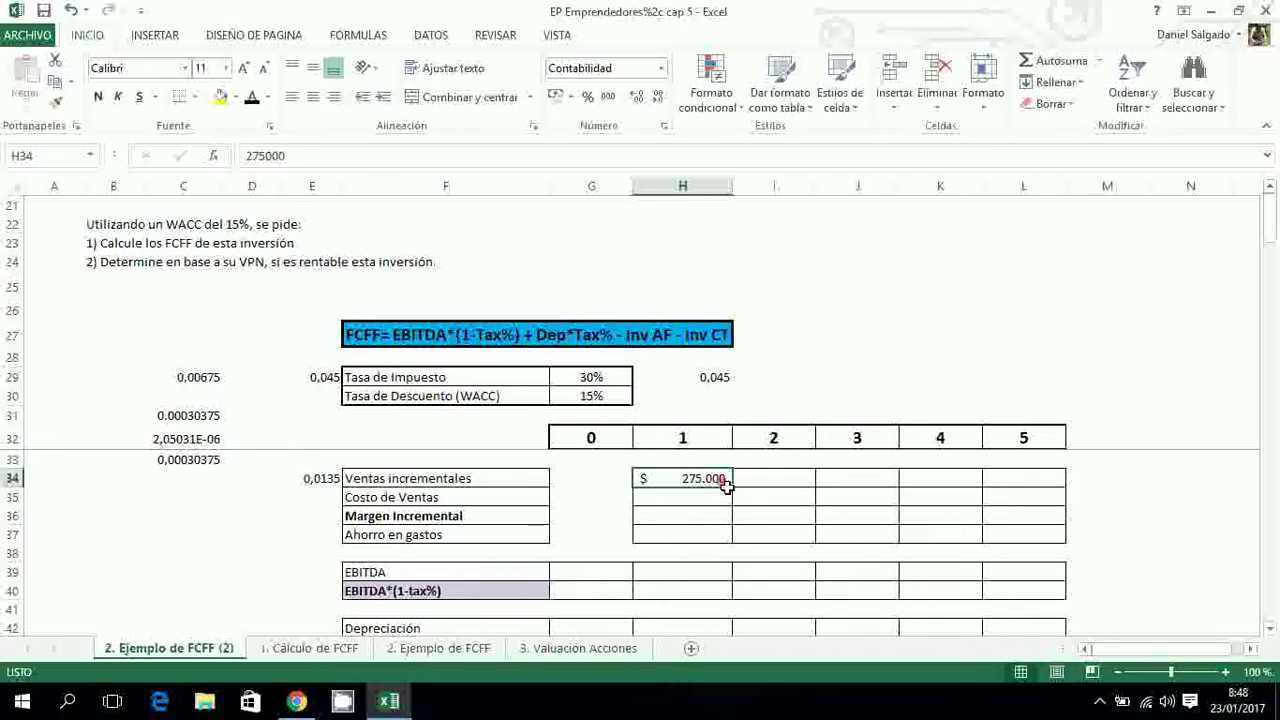
Check the year 2 incremental sales formula and apply the black font colour to the incremental sales in H34:L34
left_click(769, 486)
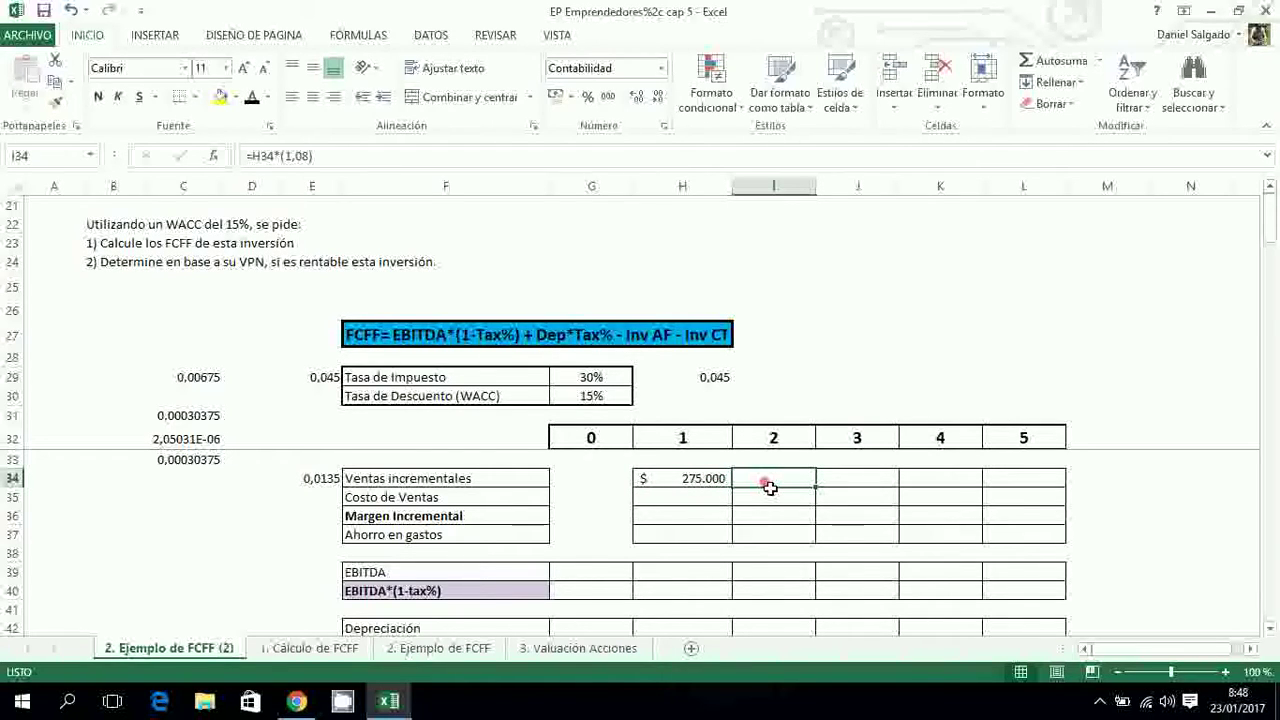
left_click_drag(700, 480, 1005, 490)
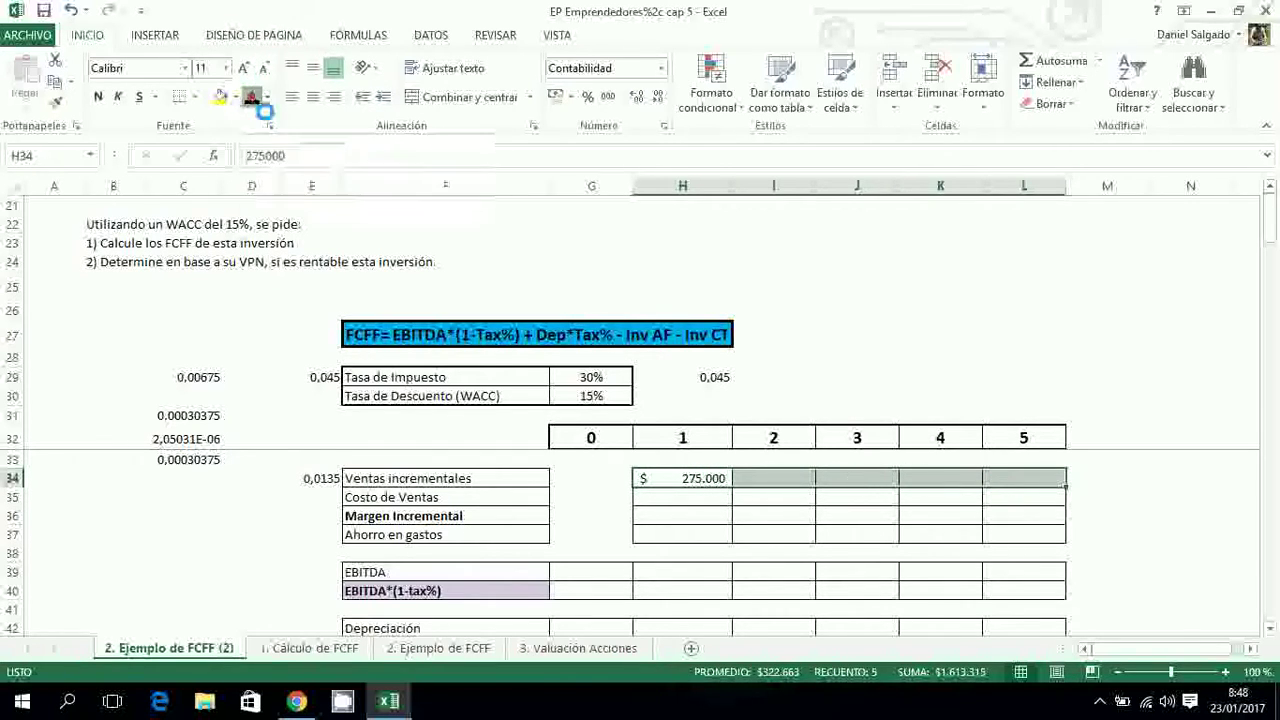
left_click(251, 97)
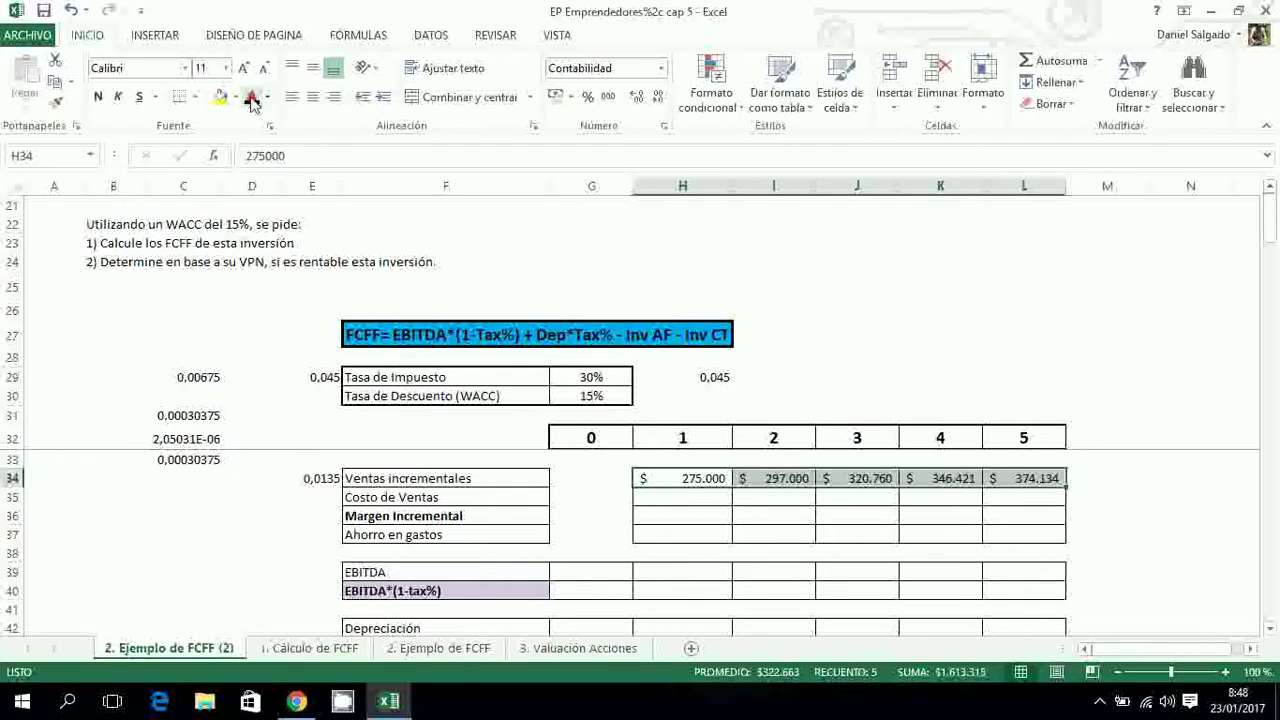
Apply the black font colour to the cost of sales for year 1 in H35 and years 2 to 5 in I35:L35
left_click(700, 497)
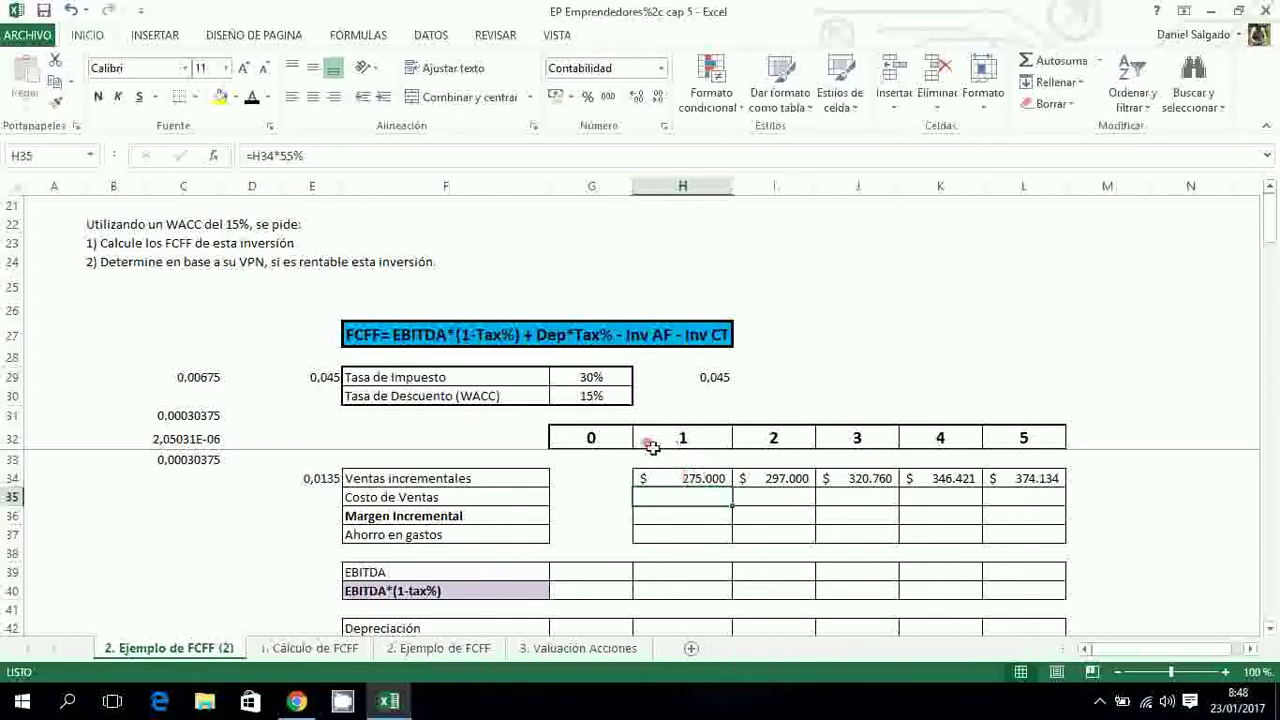
left_click(252, 97)
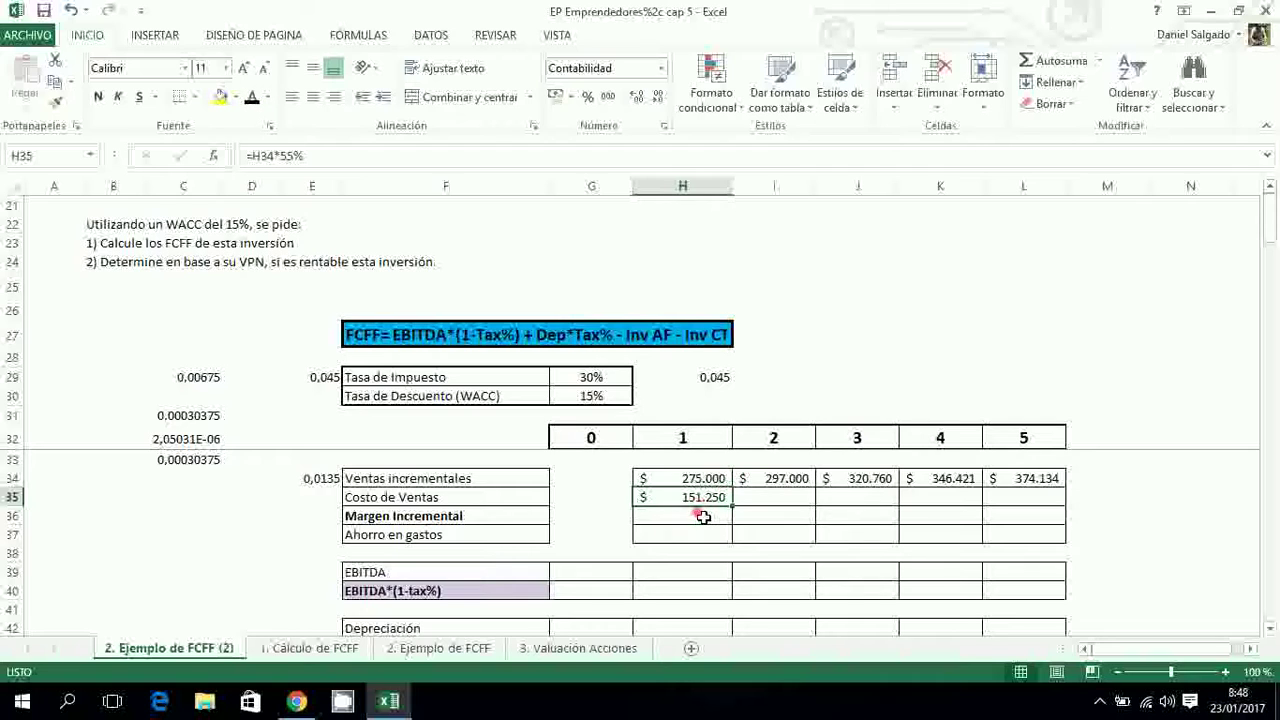
left_click_drag(748, 502, 1040, 500)
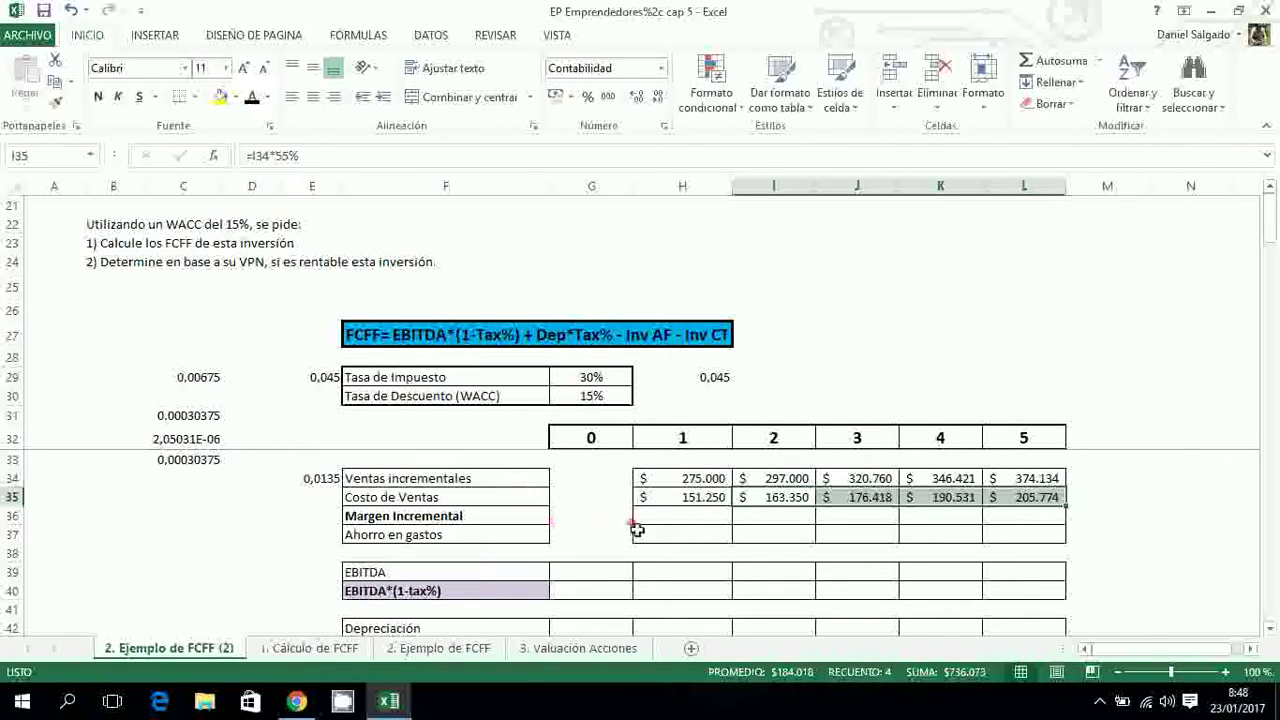
Apply the black font colour to the incremental margin for year 1 in H36 and years 2 to 5 in I36:L36
left_click(681, 522)
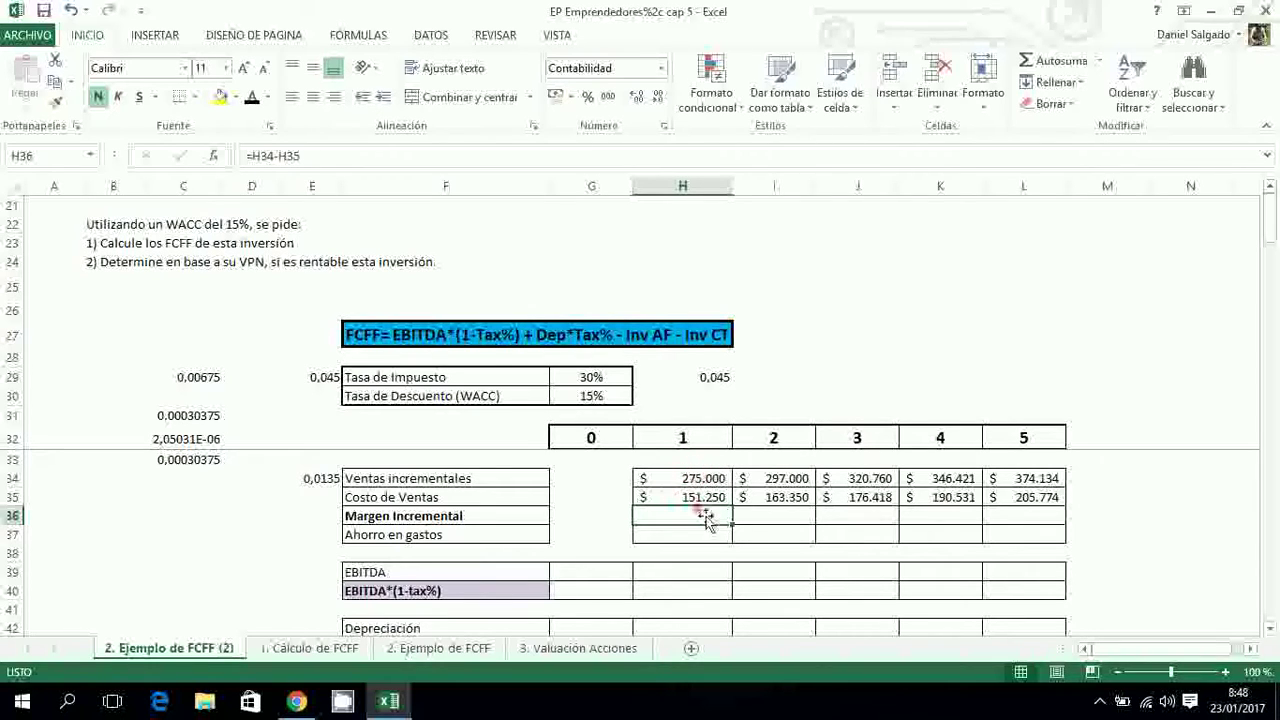
left_click(252, 96)
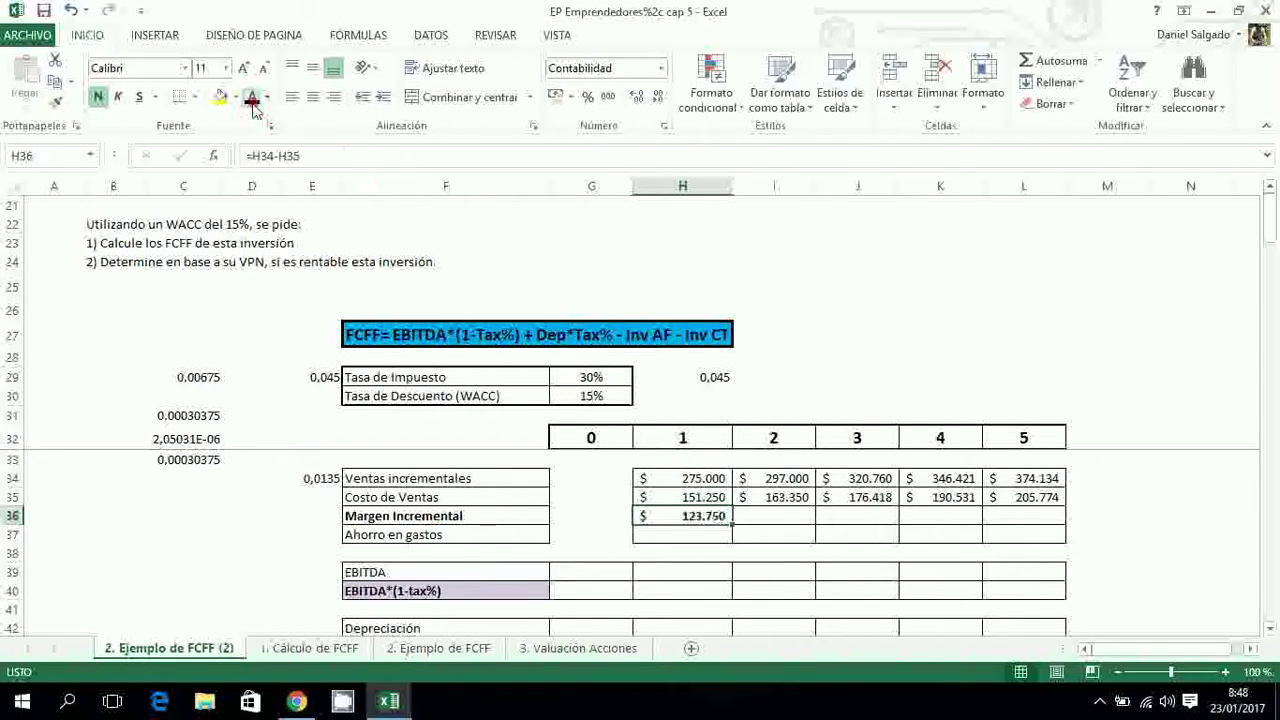
left_click_drag(738, 524, 1017, 524)
left_click(252, 96)
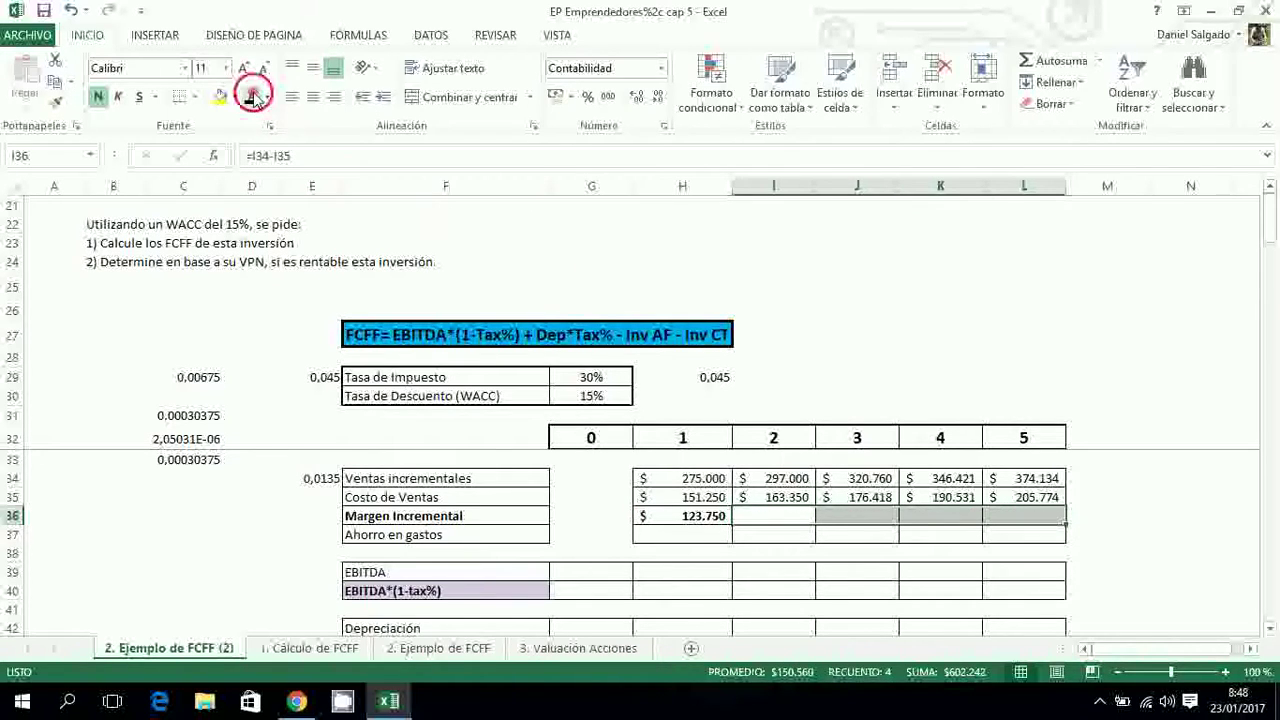
Apply the black font colour to the expense savings for years 1 to 5 in H37:L37
left_click(681, 535)
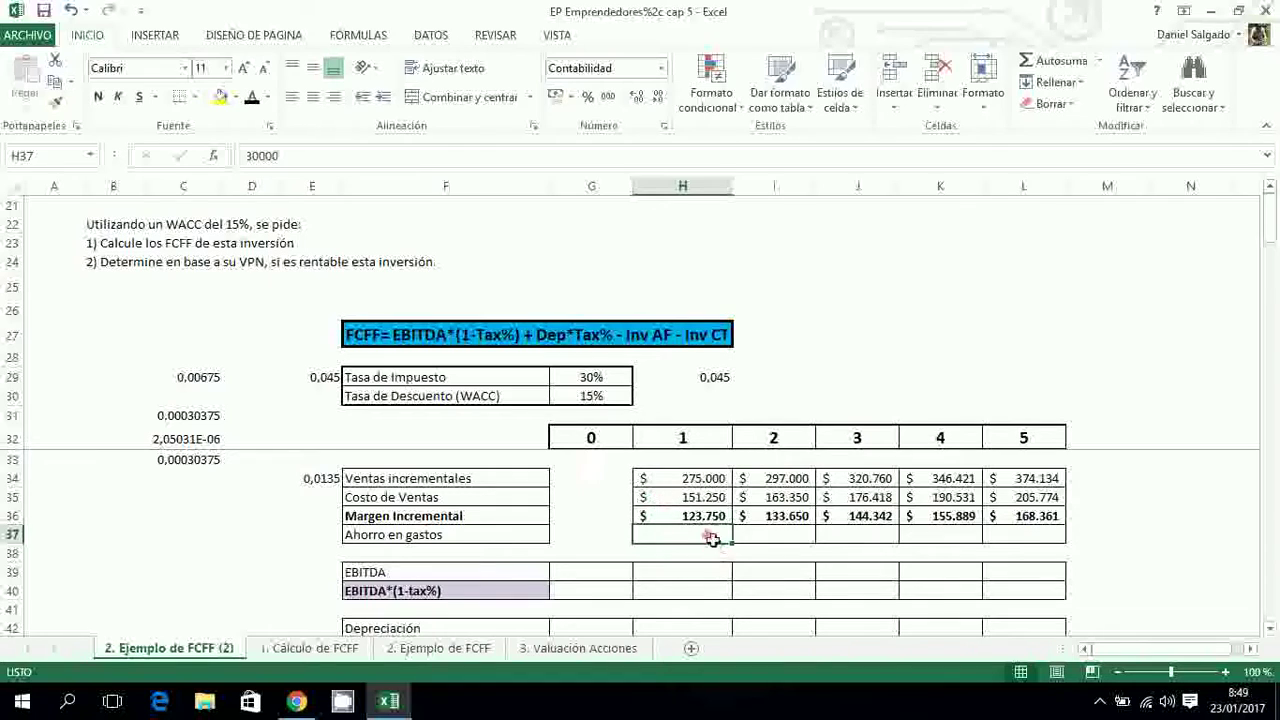
left_click_drag(712, 539, 1003, 549)
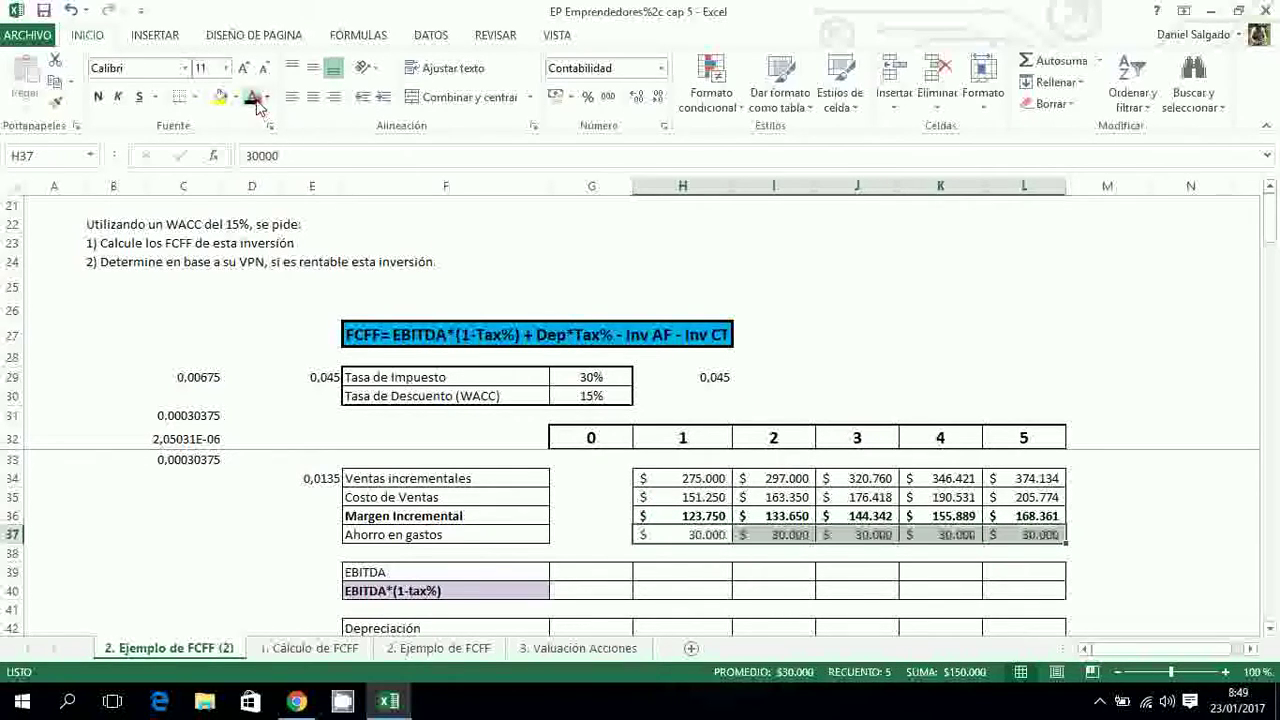
left_click(710, 557)
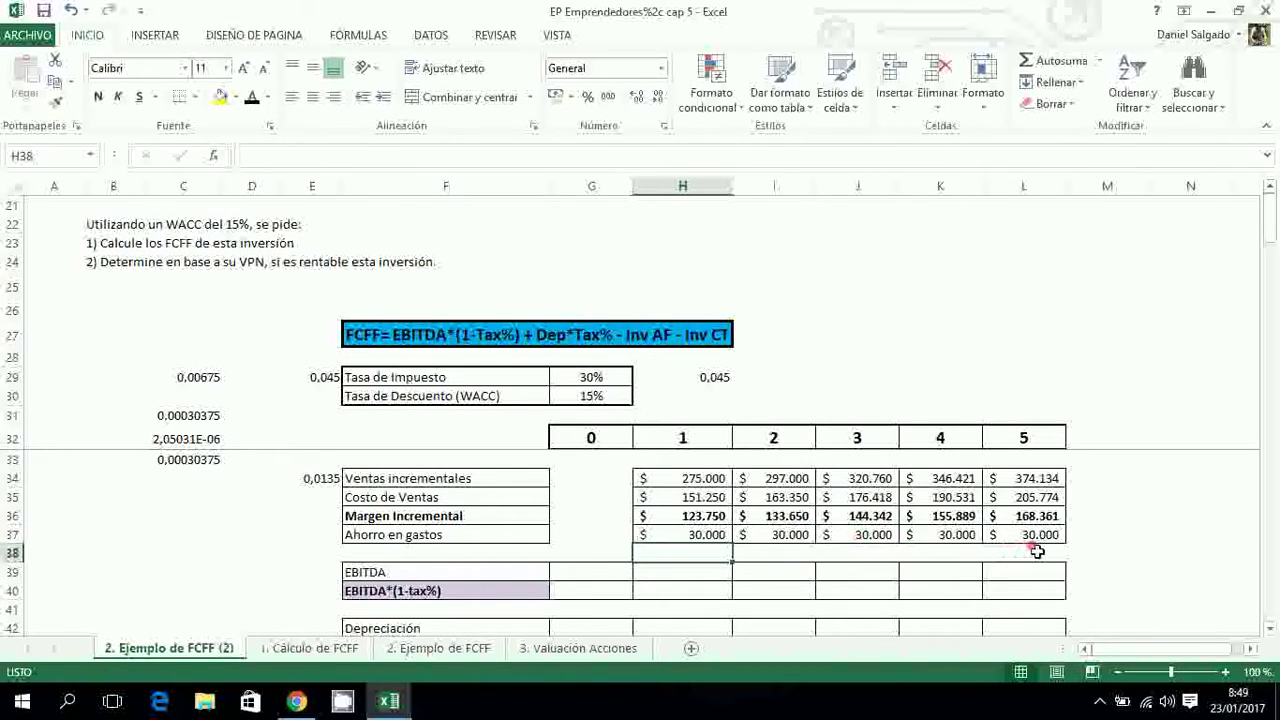
Apply the black font colour to the EBITDA values in H39:L39 and inspect the cells referenced by the year 1 formula
left_click(1270, 631)
left_click(1270, 631)
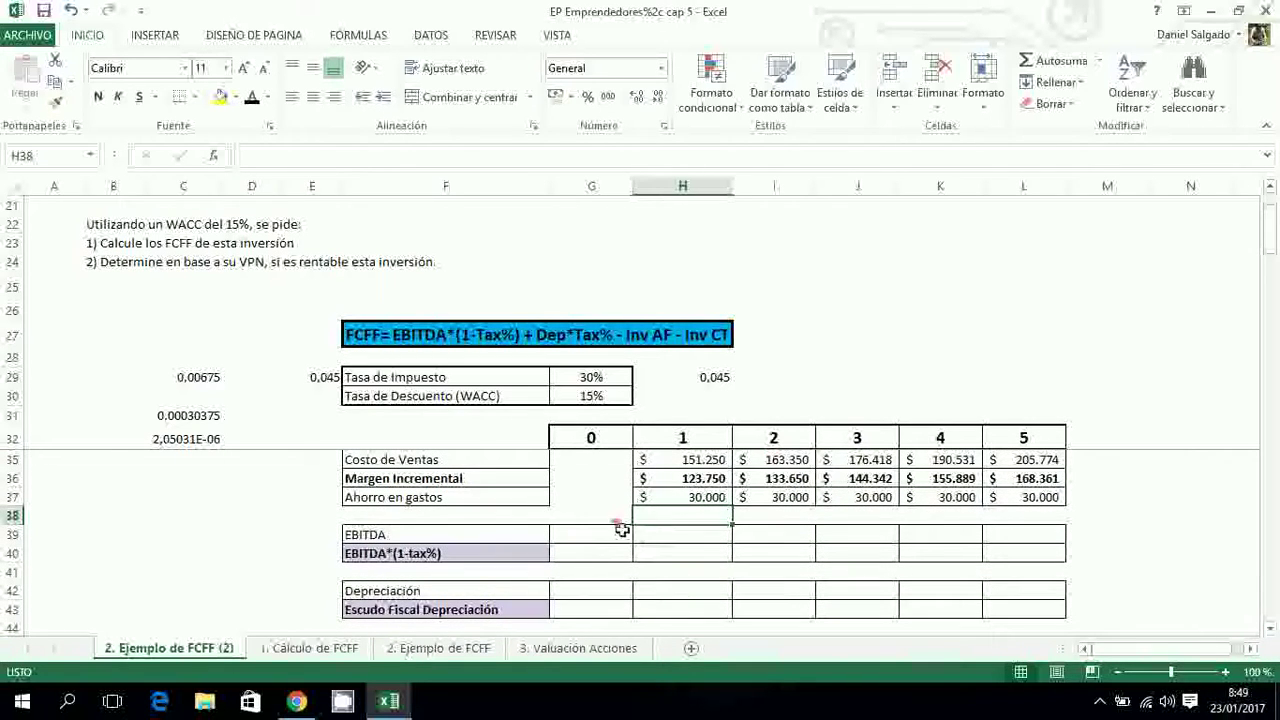
left_click(593, 538)
left_click(680, 537)
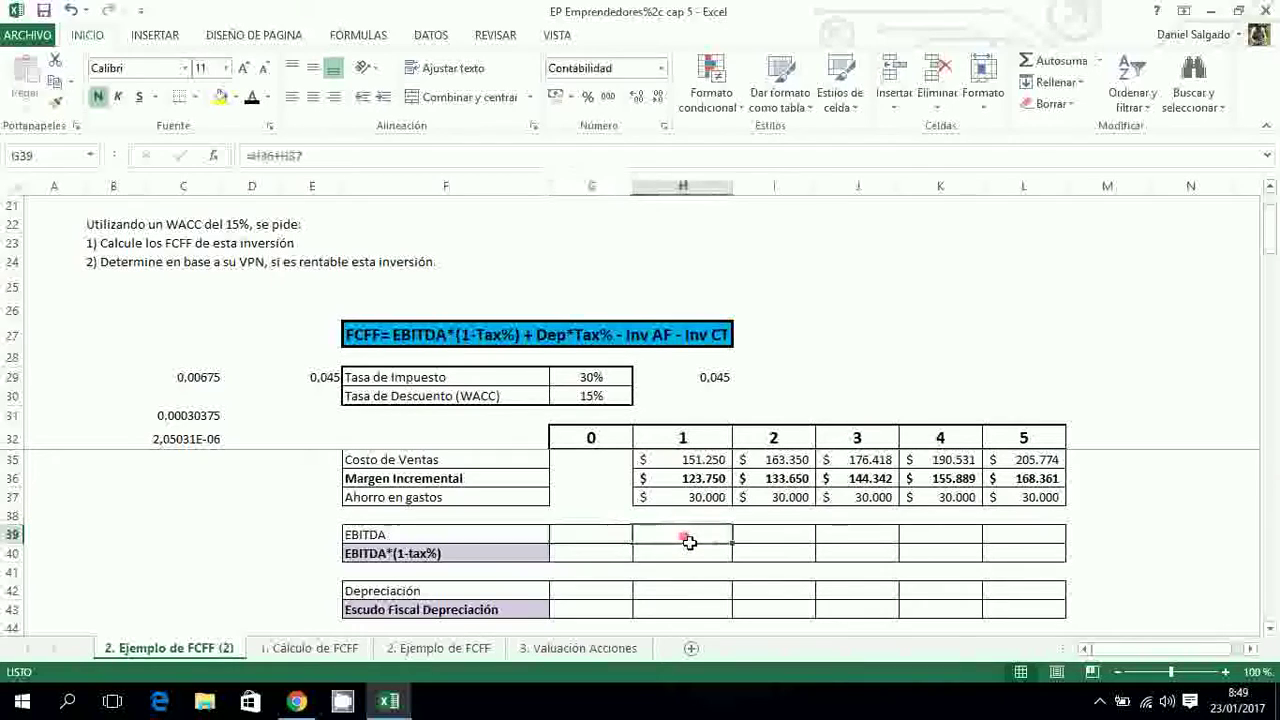
left_click(252, 100)
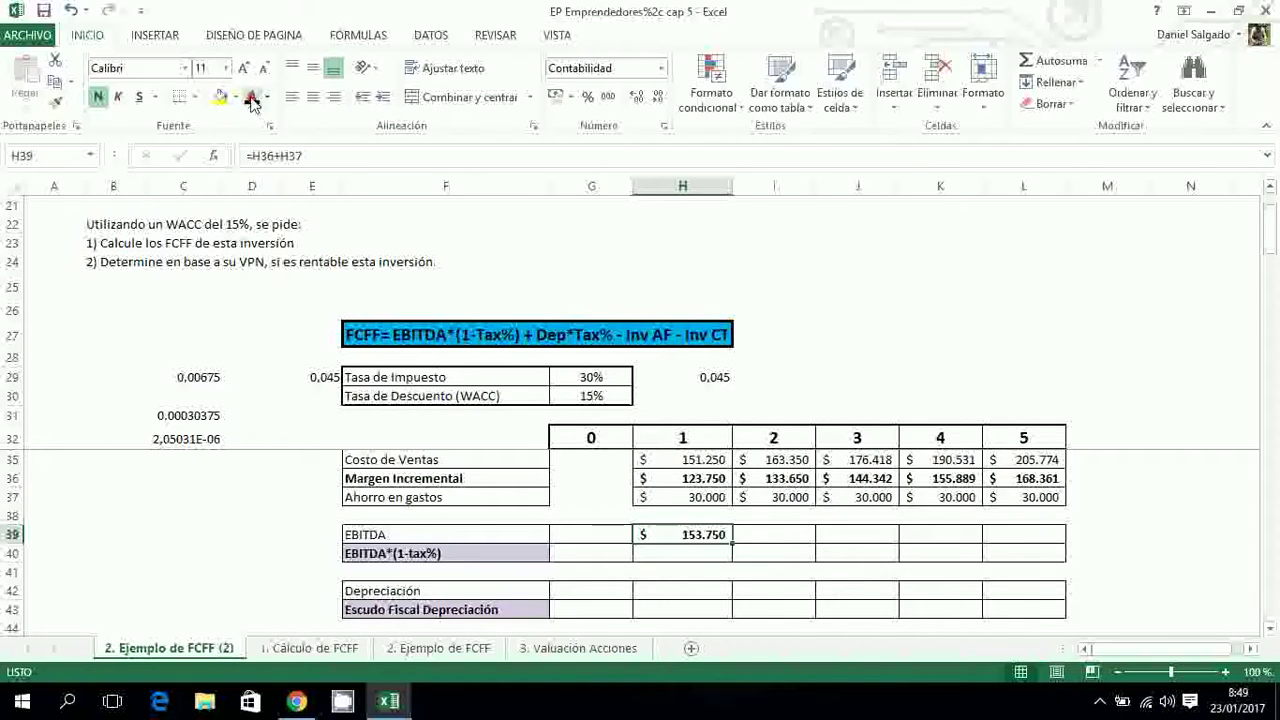
double_click(703, 540)
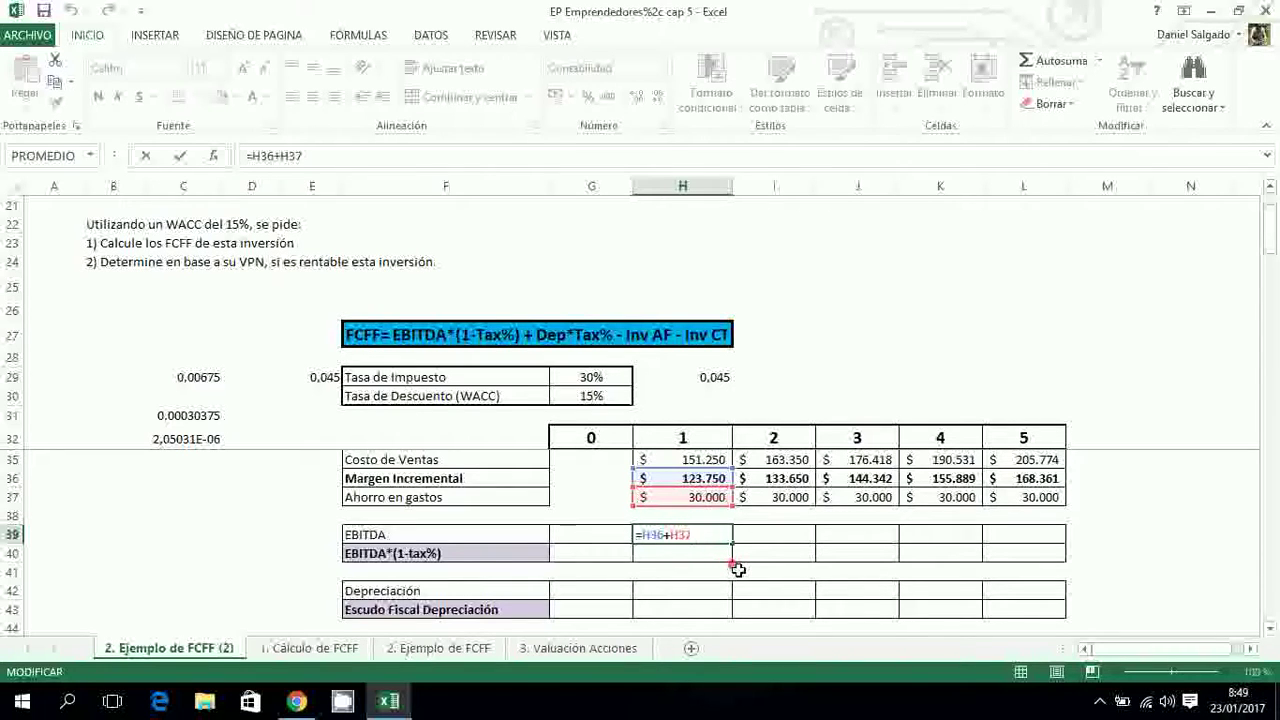
key("ctrl+Return")
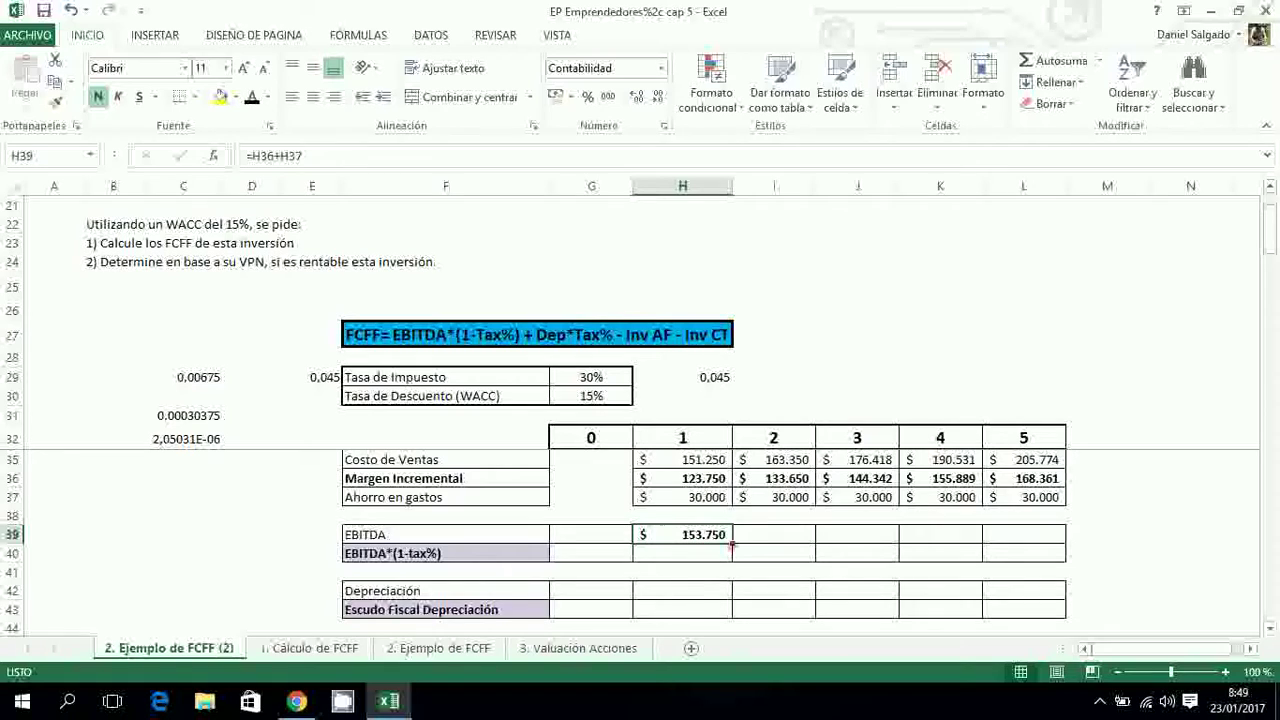
left_click_drag(750, 539, 989, 539)
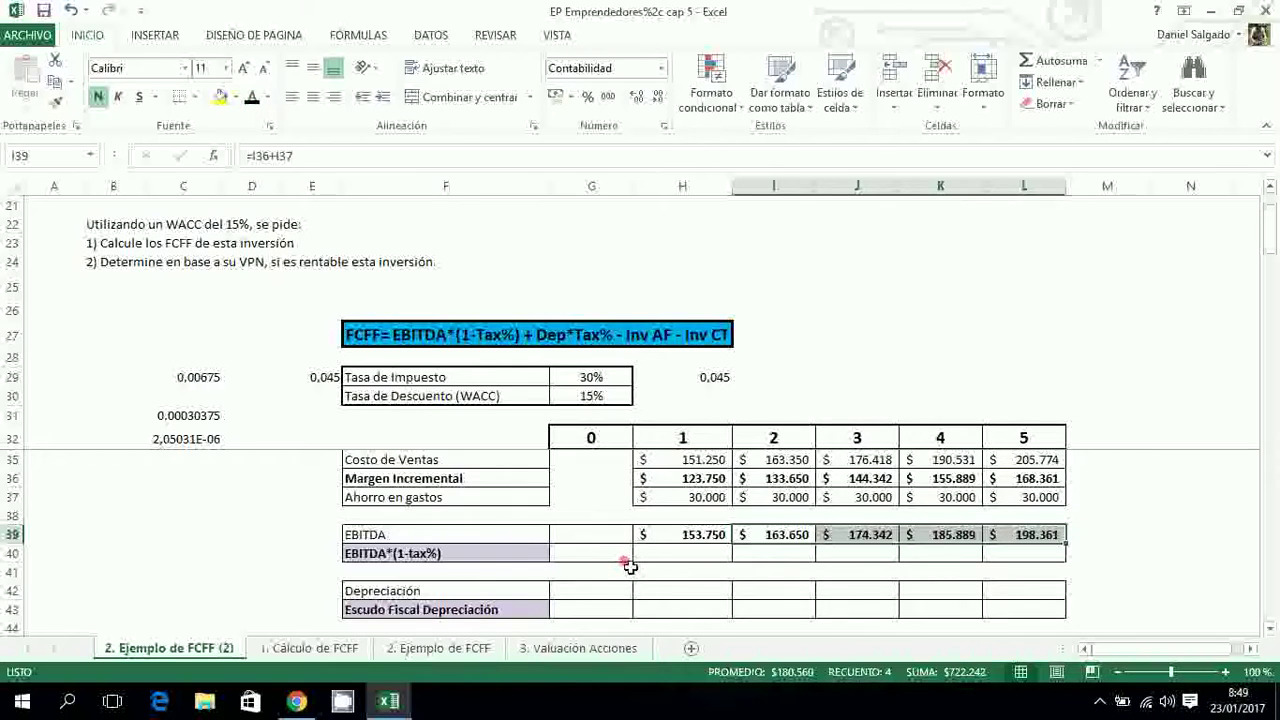
Apply the black font colour to the EBITDA*(1-tax%) values for year 1 in H40 and years 2 to 5 in I40:L40
left_click(665, 558)
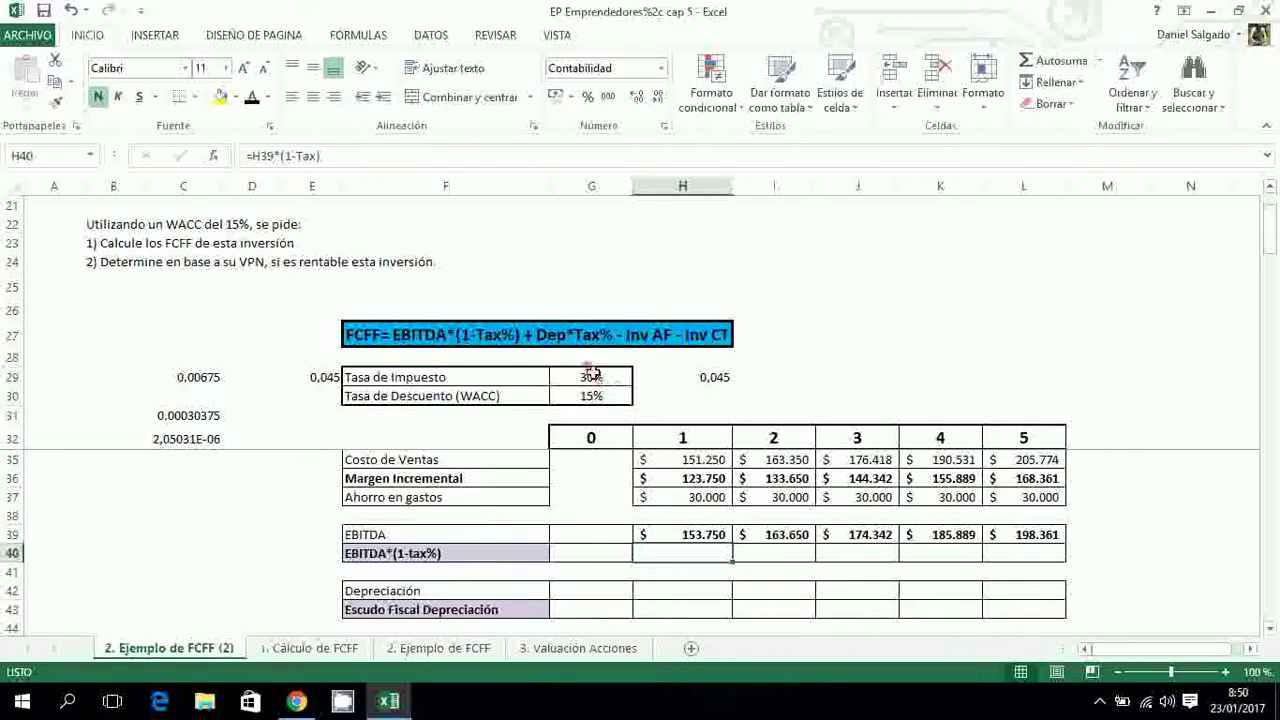
left_click(252, 98)
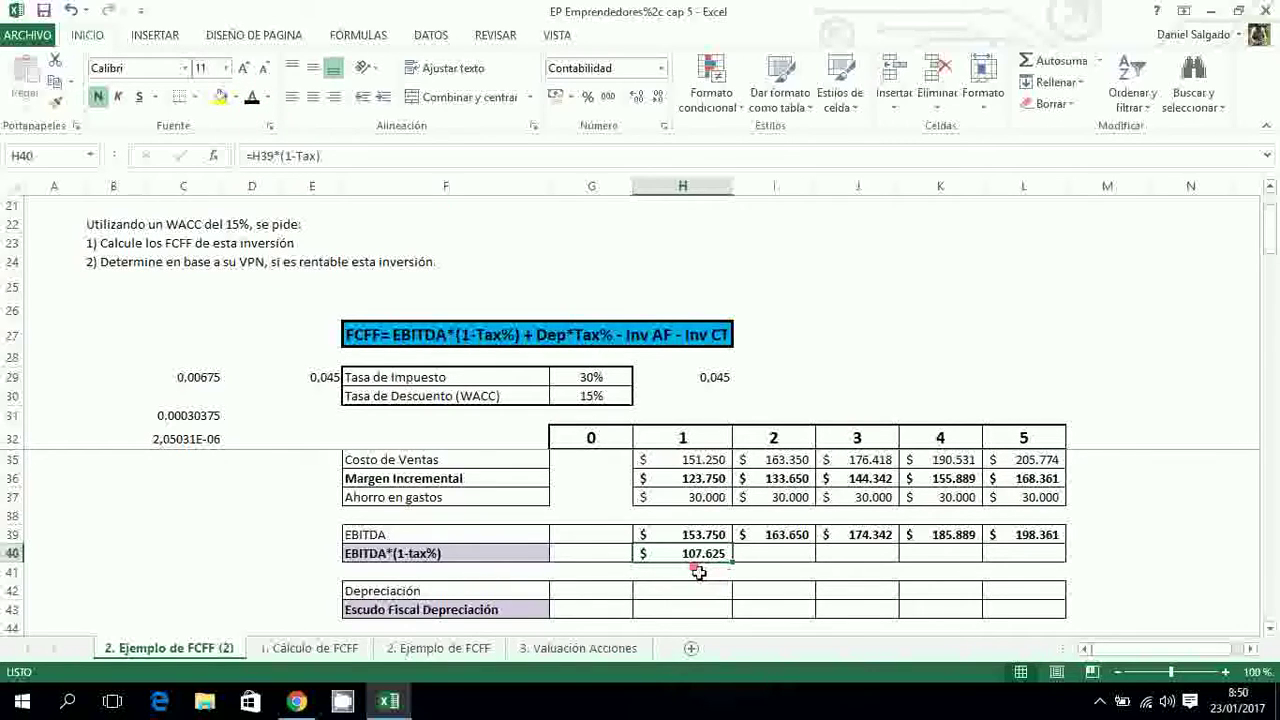
left_click_drag(777, 561, 1030, 555)
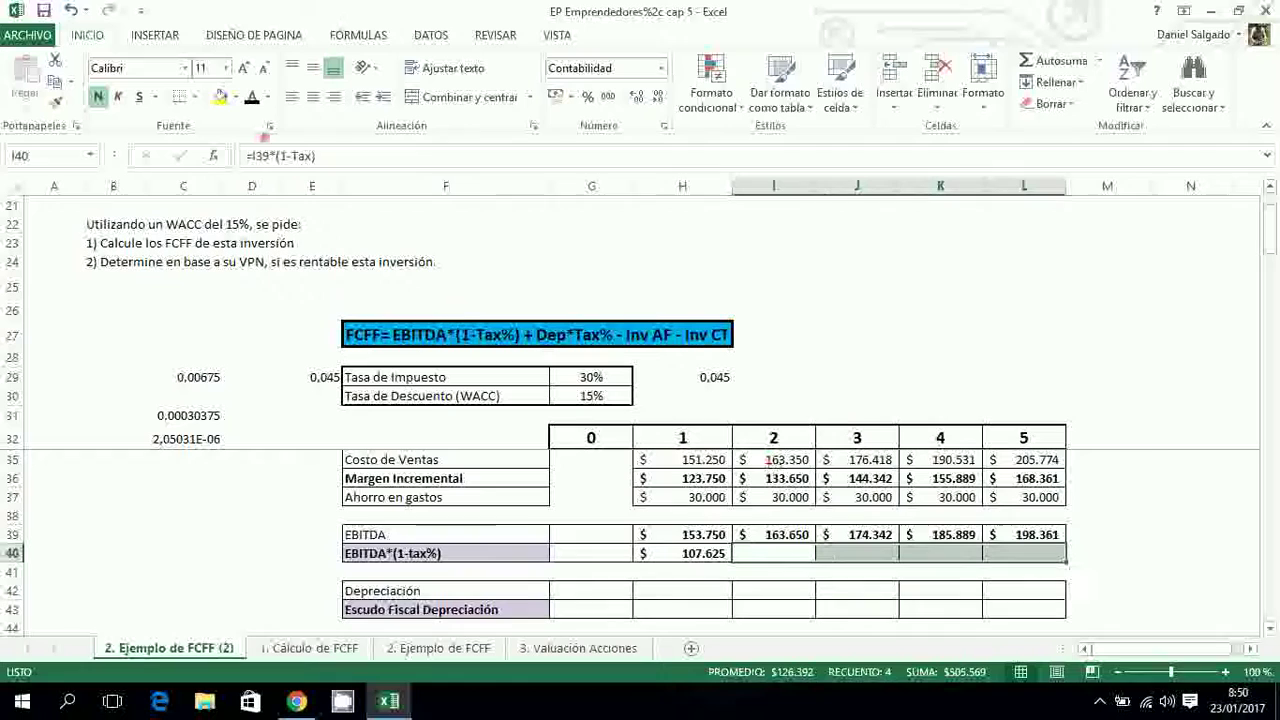
left_click(252, 98)
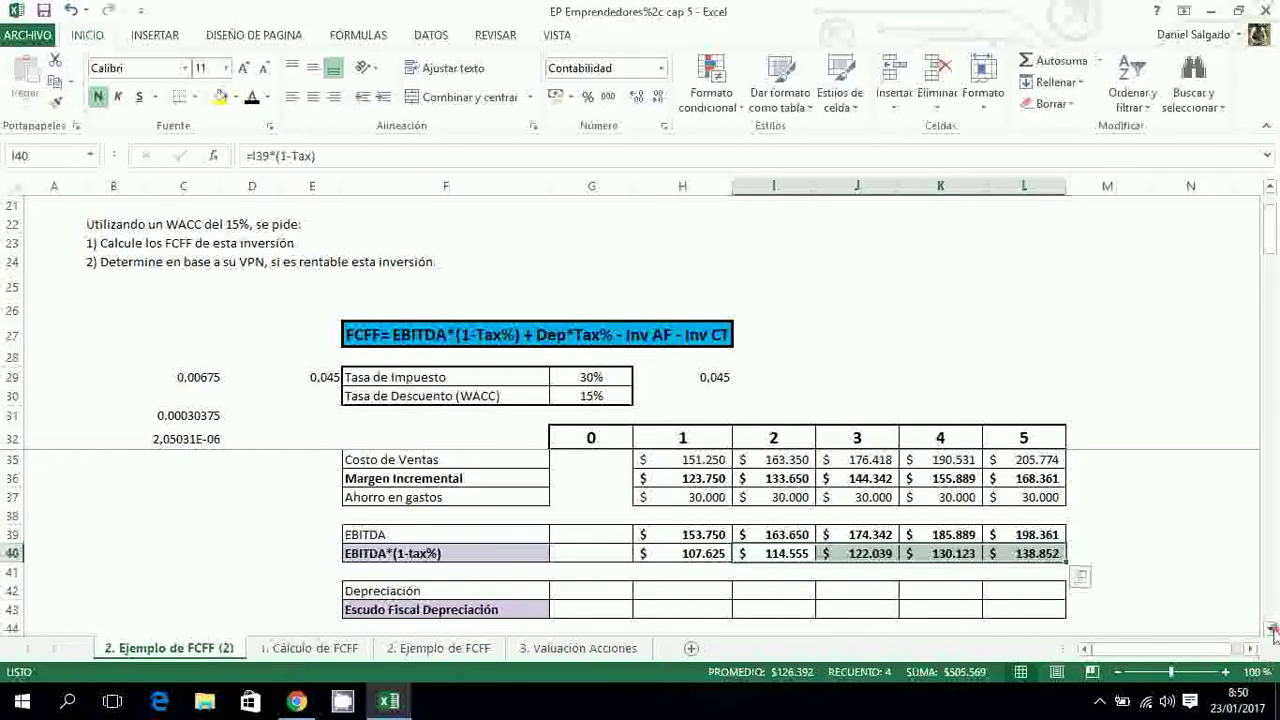
Apply the black font colour to the depreciation values for years 1 to 5 in H42:L42
left_click(1269, 628)
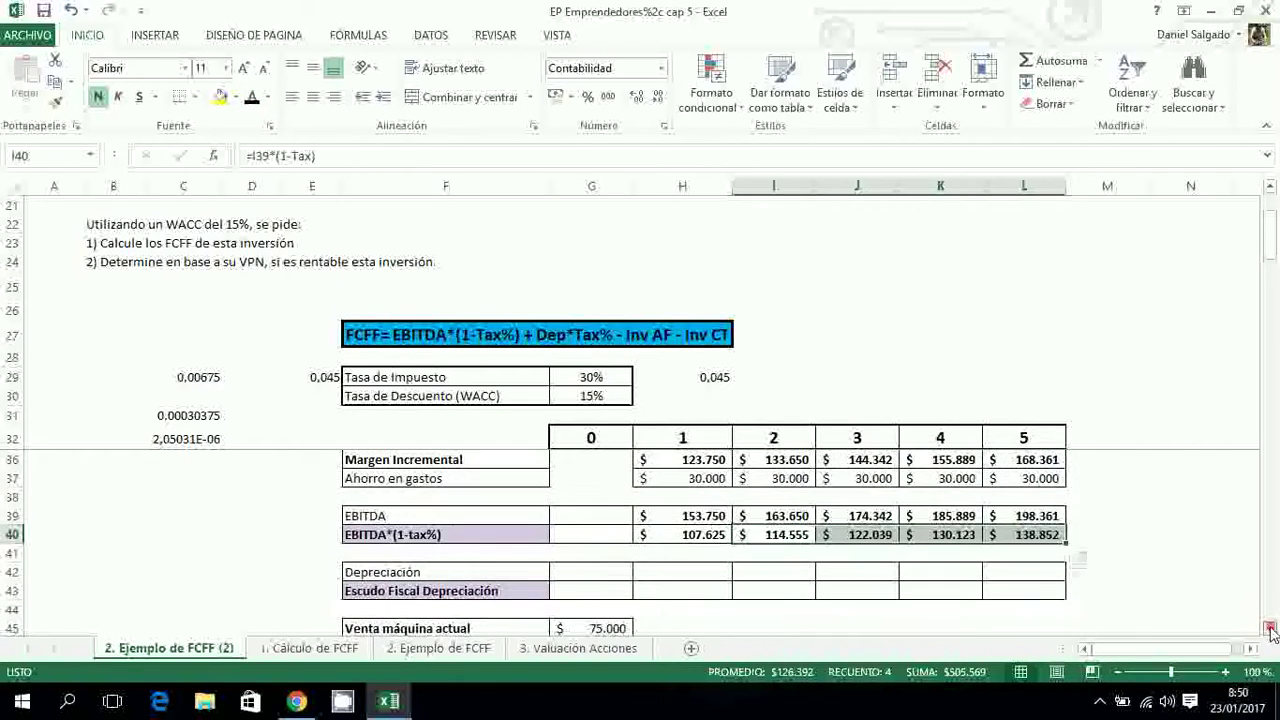
left_click(703, 576)
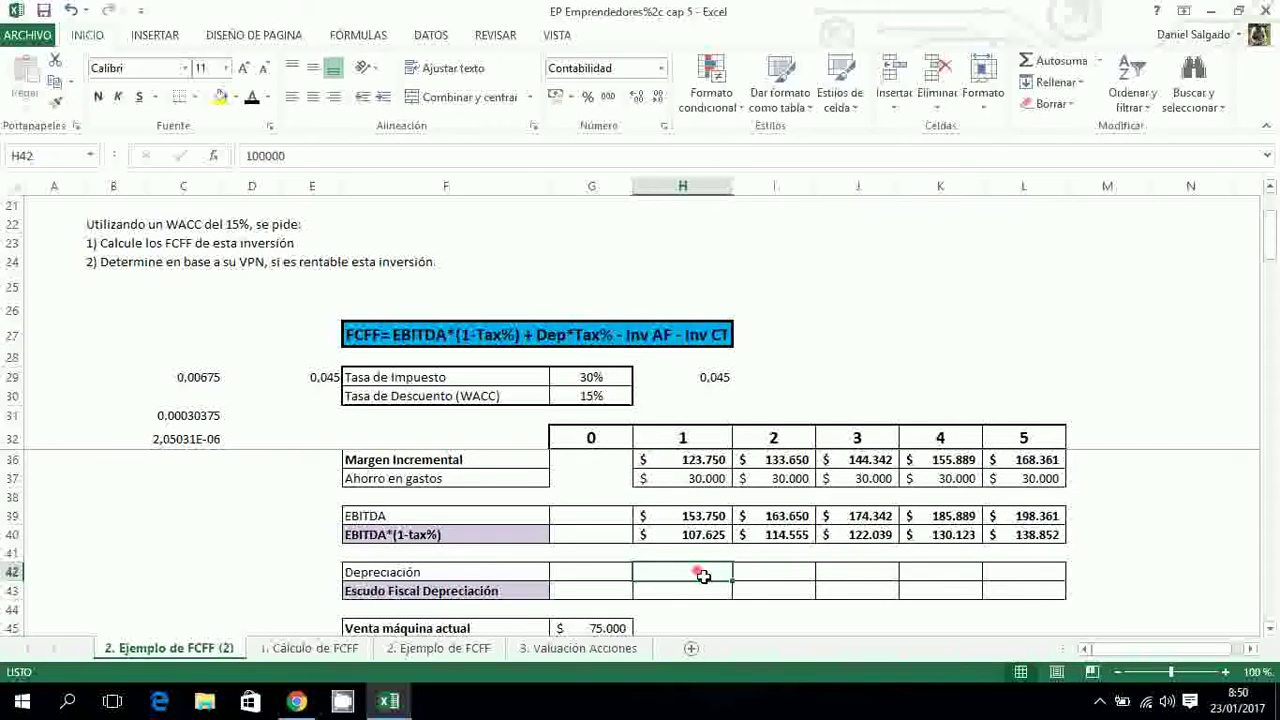
left_click_drag(703, 576, 1030, 576)
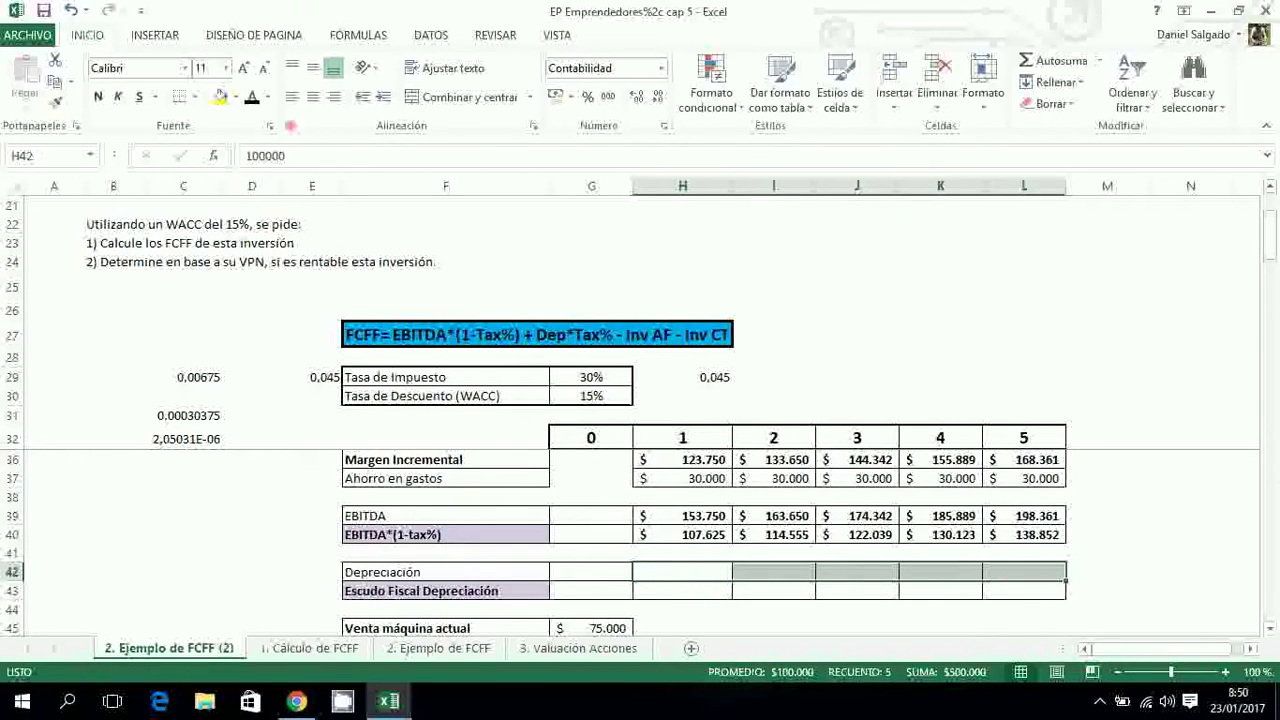
left_click(252, 97)
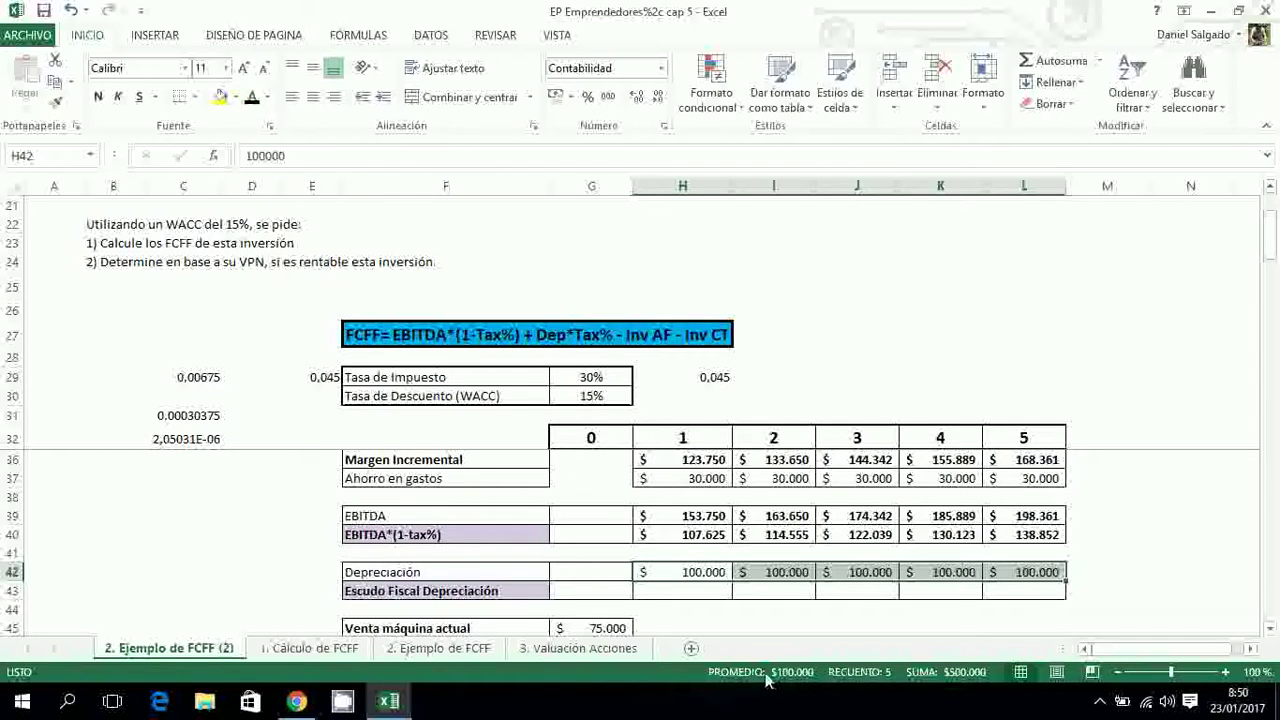
Apply the black font colour to the depreciation tax shield for year 1 in H43 and years 2 to 5 in I43:L43
left_click(724, 595)
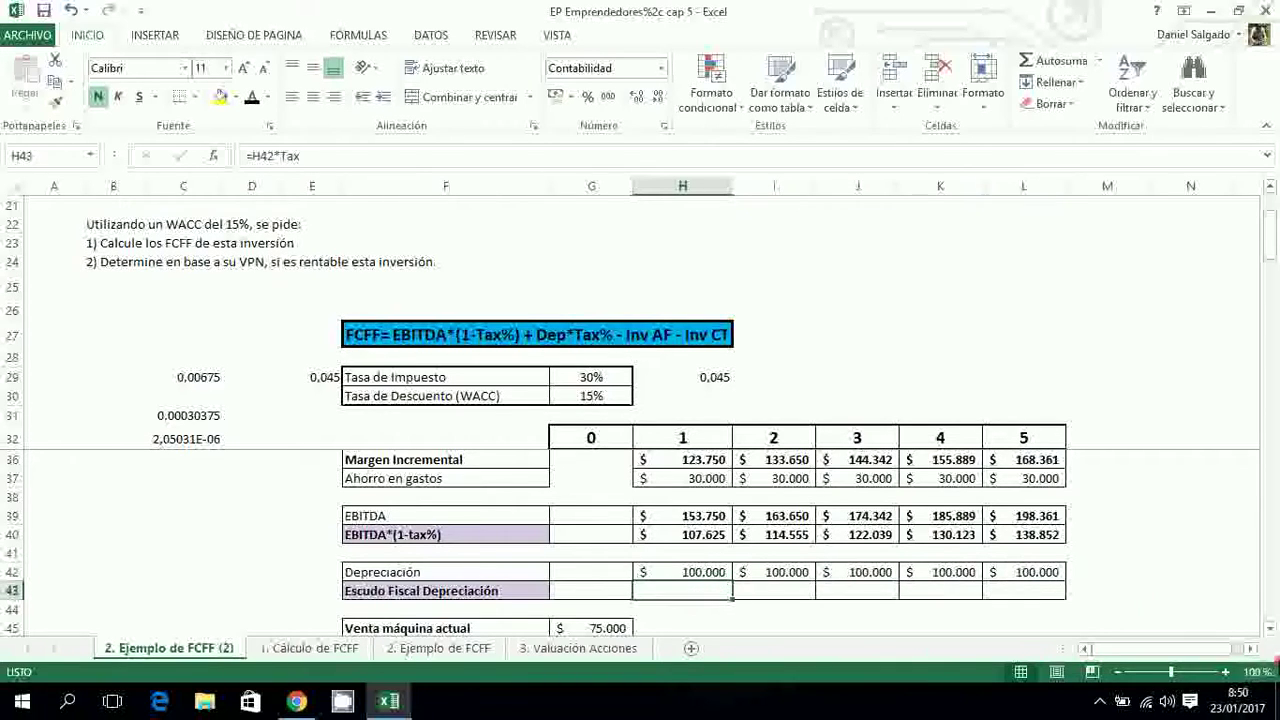
left_click(1271, 630)
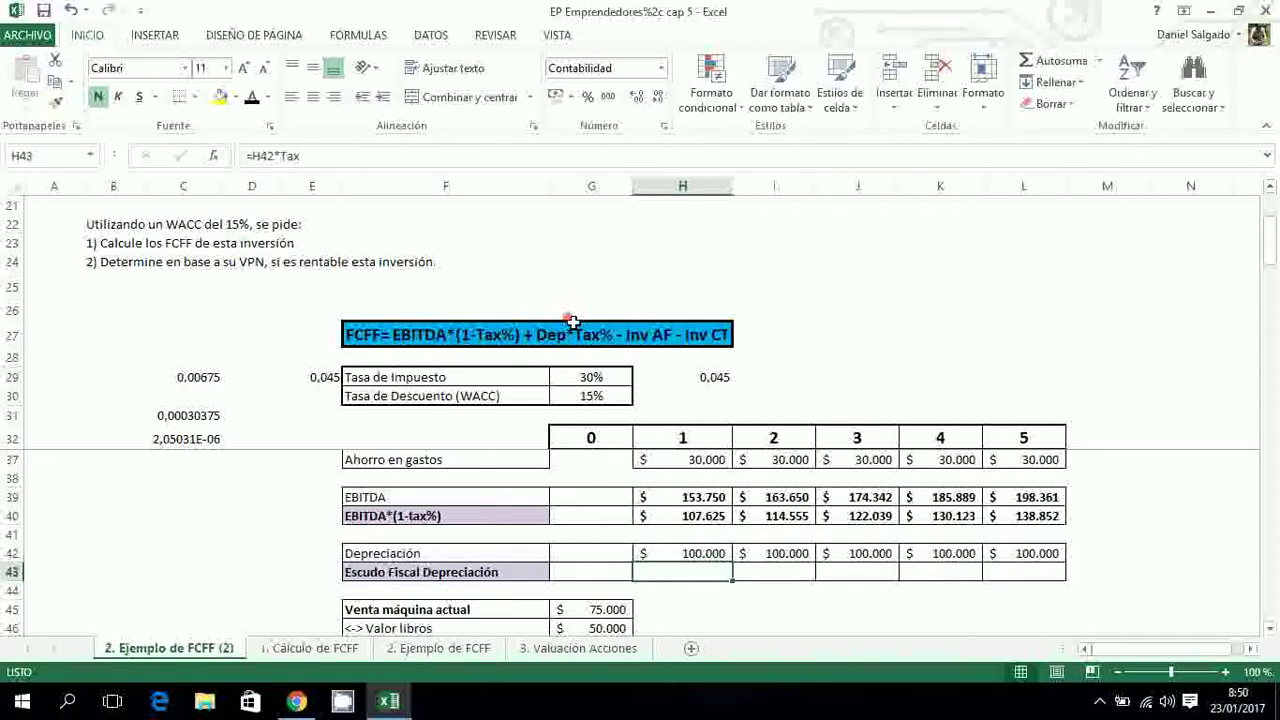
left_click(253, 100)
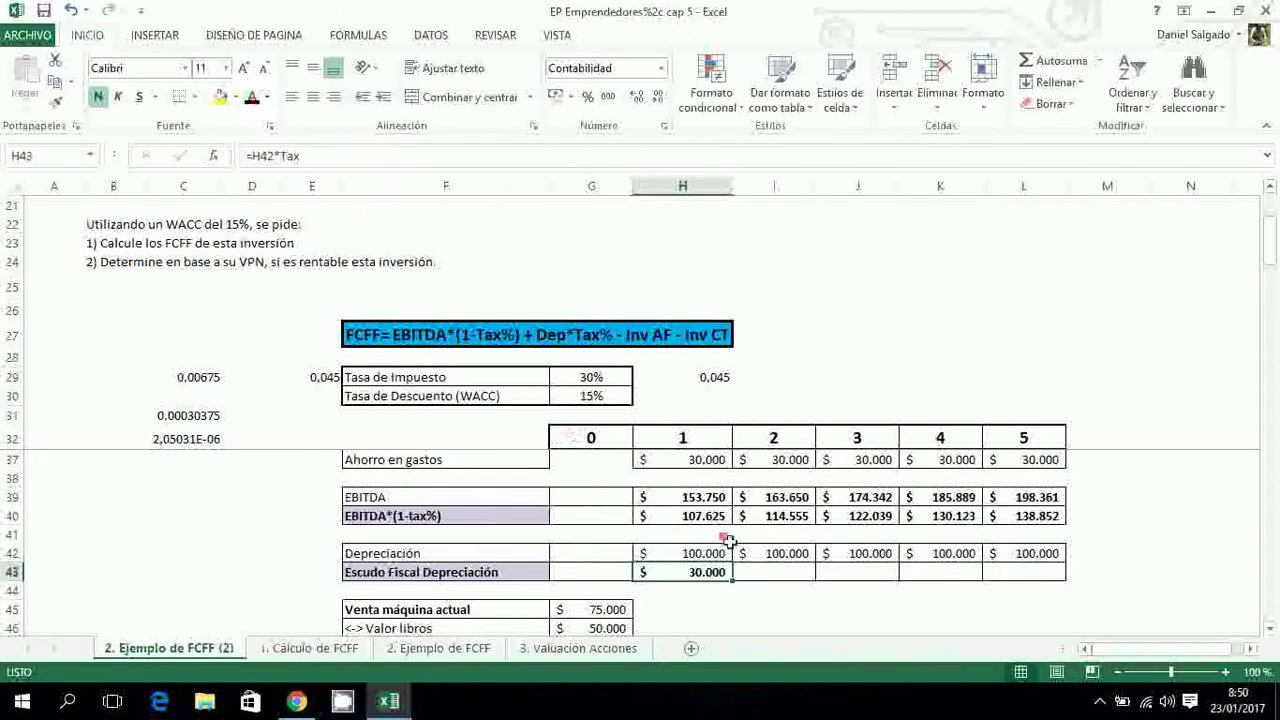
left_click_drag(765, 572, 1000, 570)
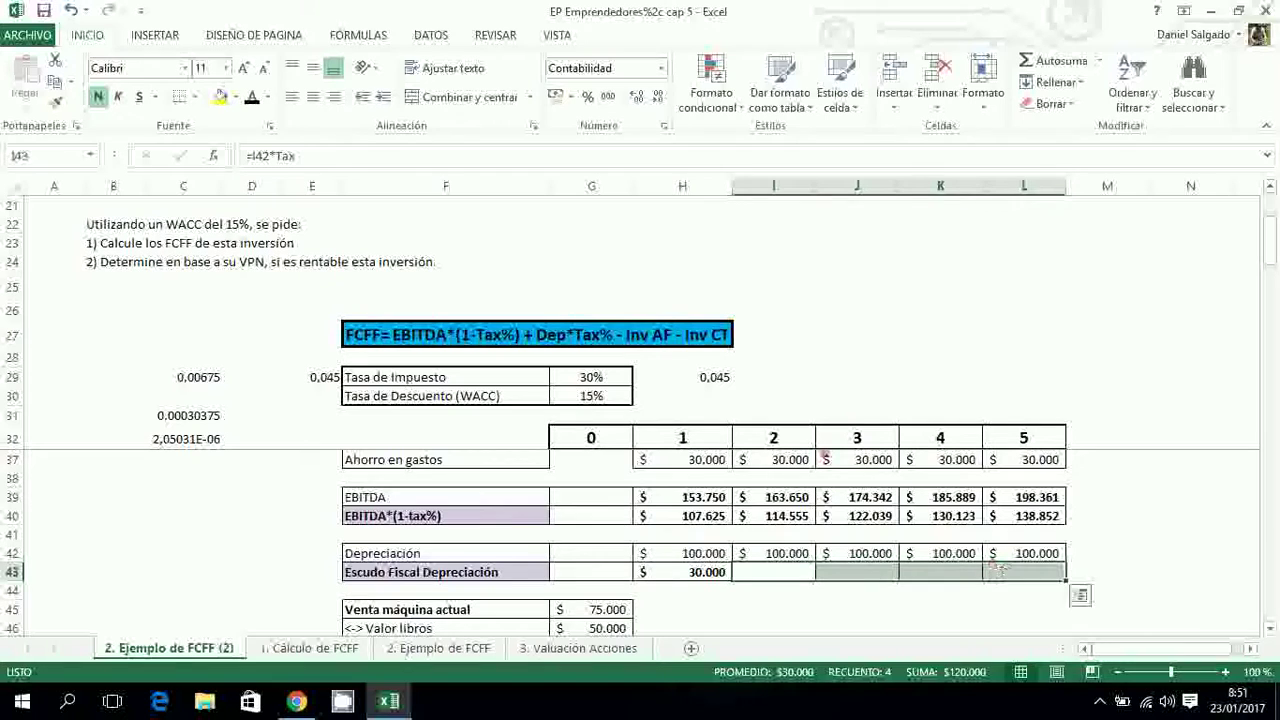
left_click(252, 97)
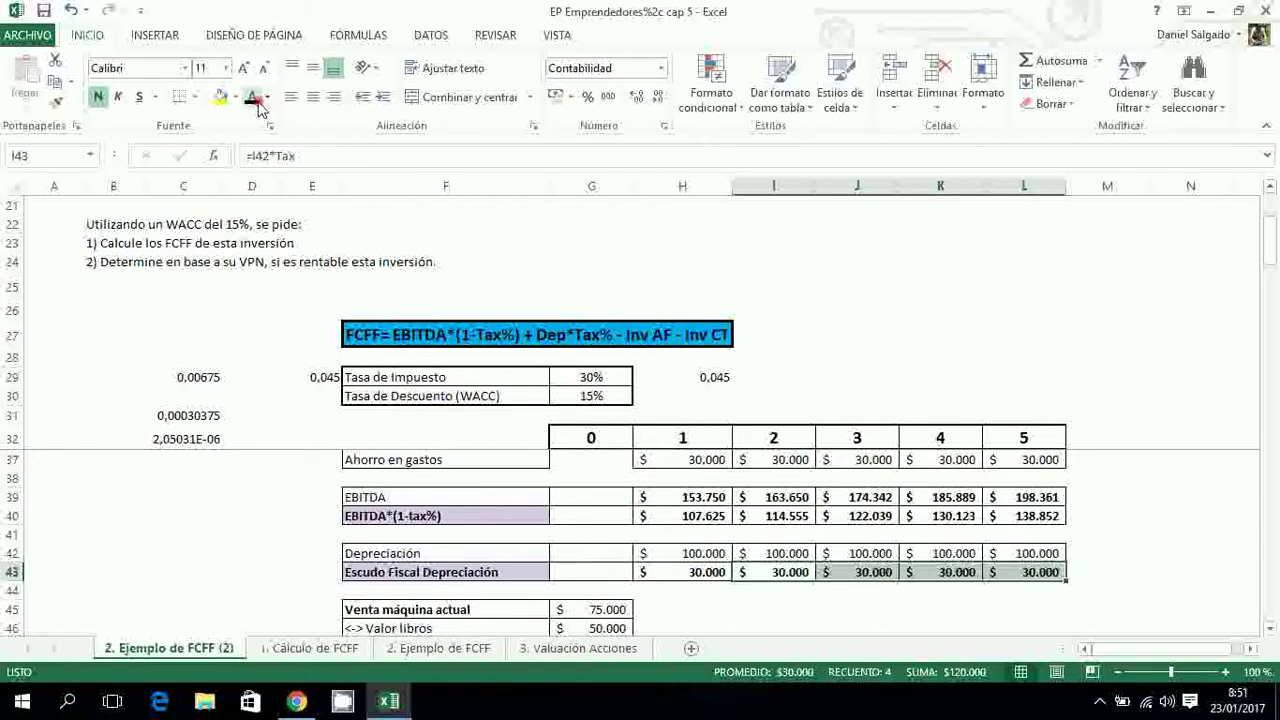
left_click(775, 603)
left_click(706, 566)
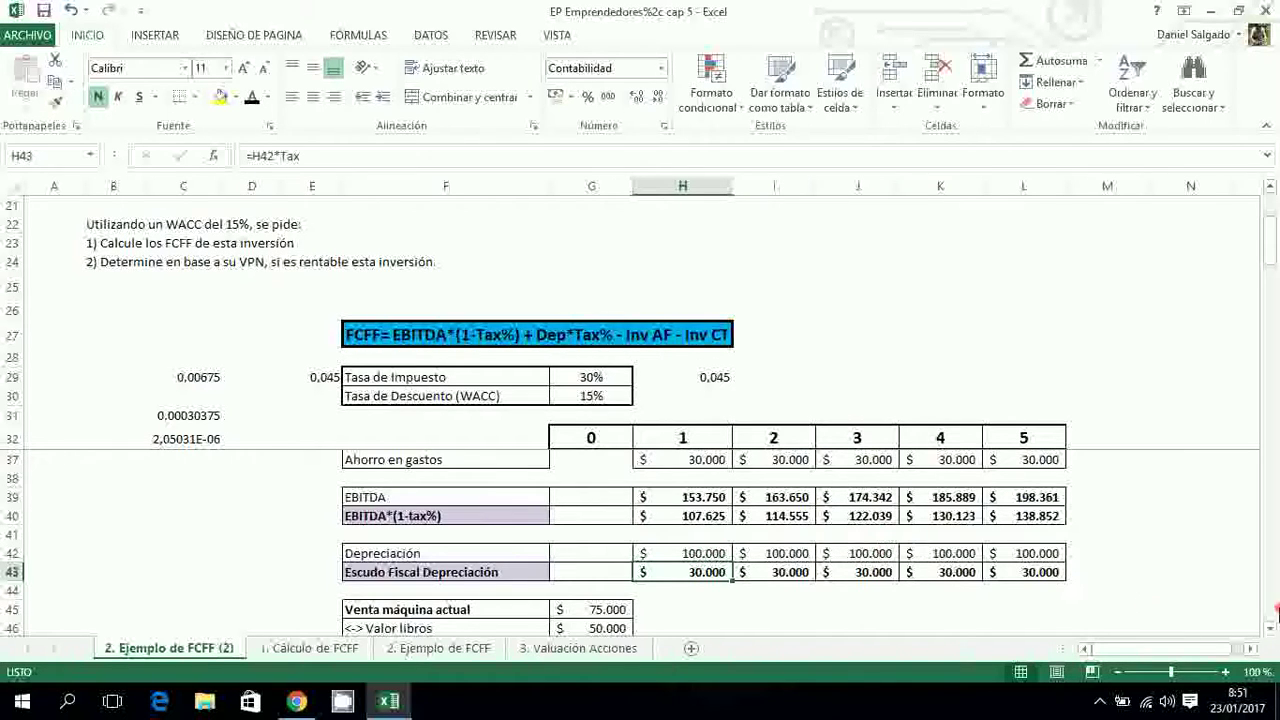
Apply the black font colour to the year 1 working capital value in H59
left_click(1271, 630)
left_click(1271, 630)
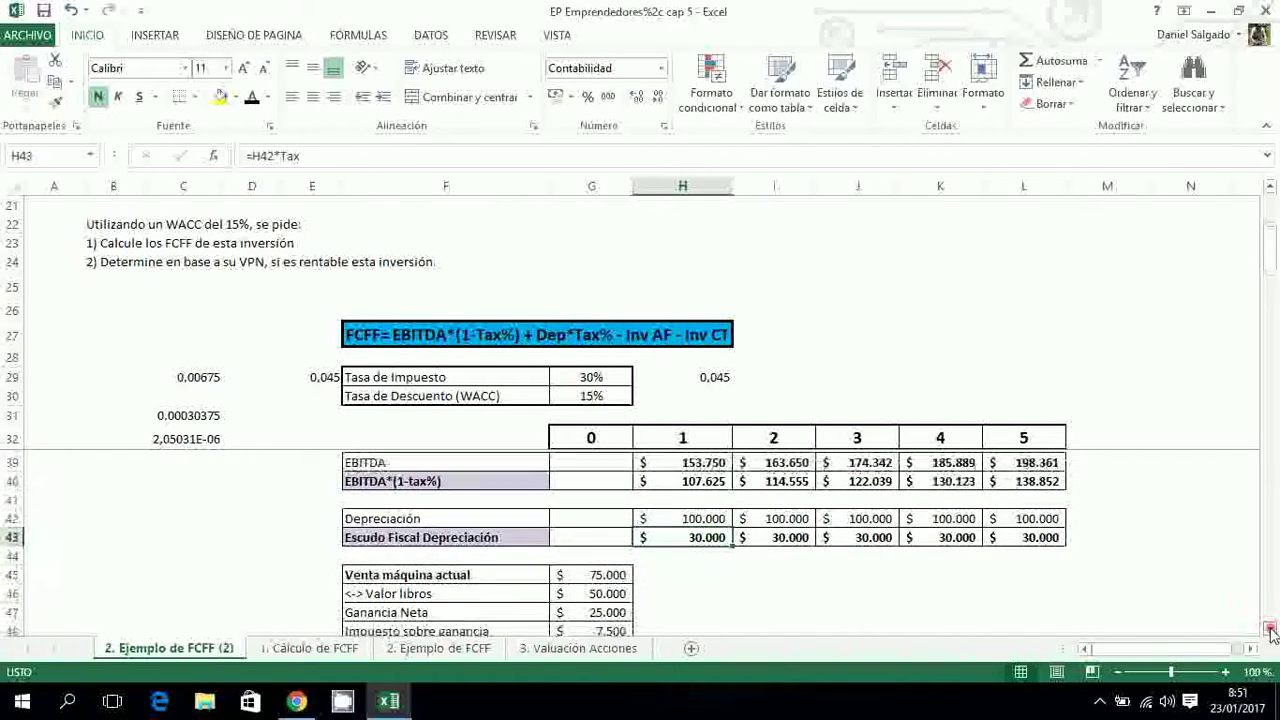
left_click(1271, 630)
left_click(1271, 630)
left_click(1271, 630)
left_click(1271, 630)
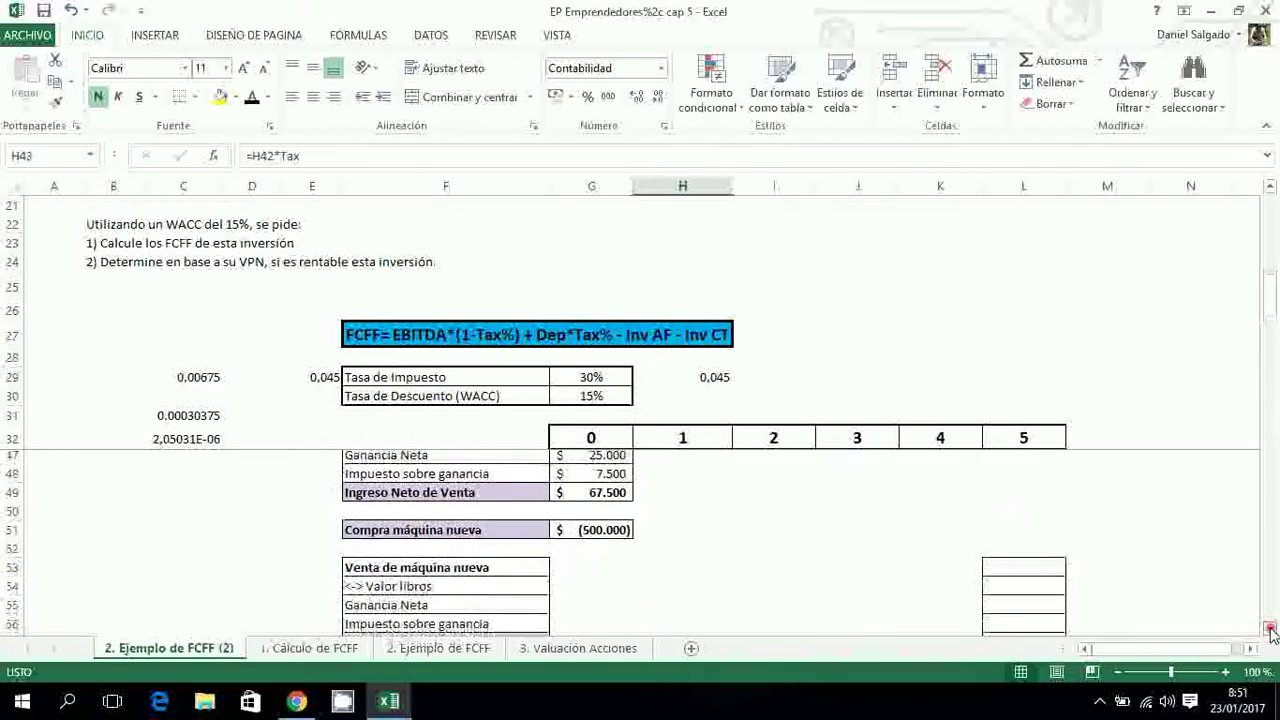
left_click(1271, 630)
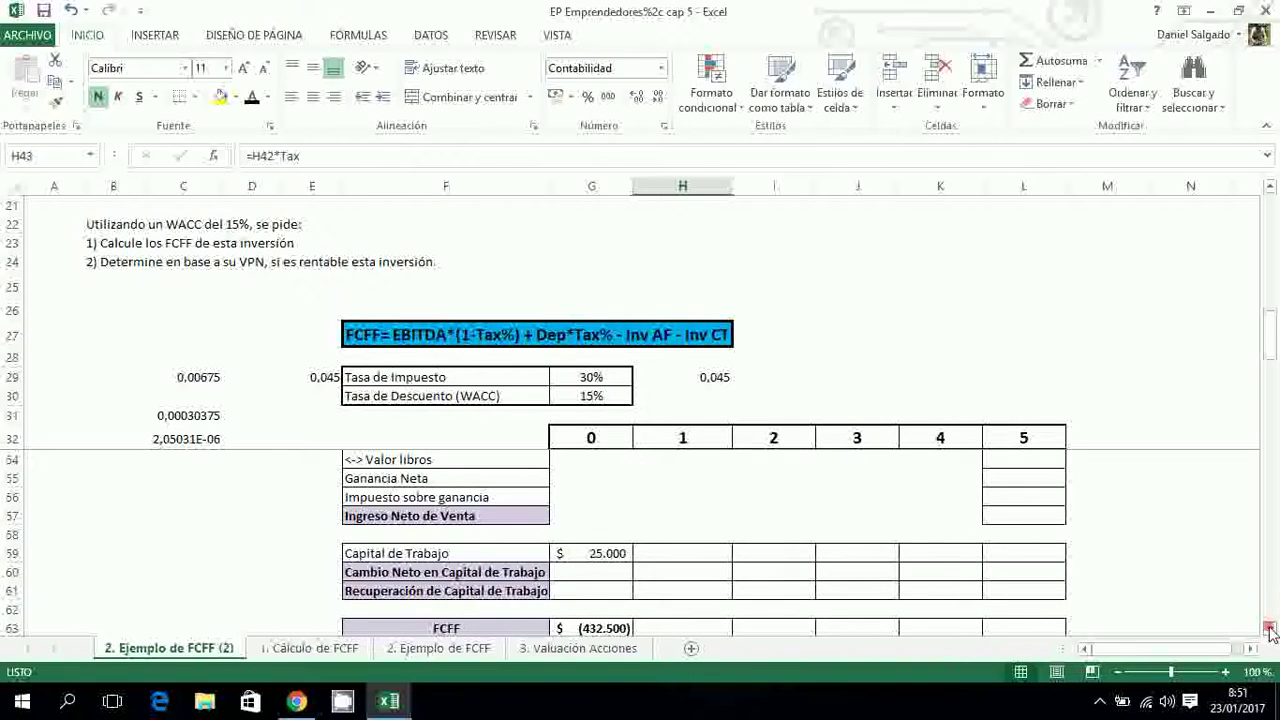
left_click(1271, 630)
left_click(1271, 630)
left_click(1271, 630)
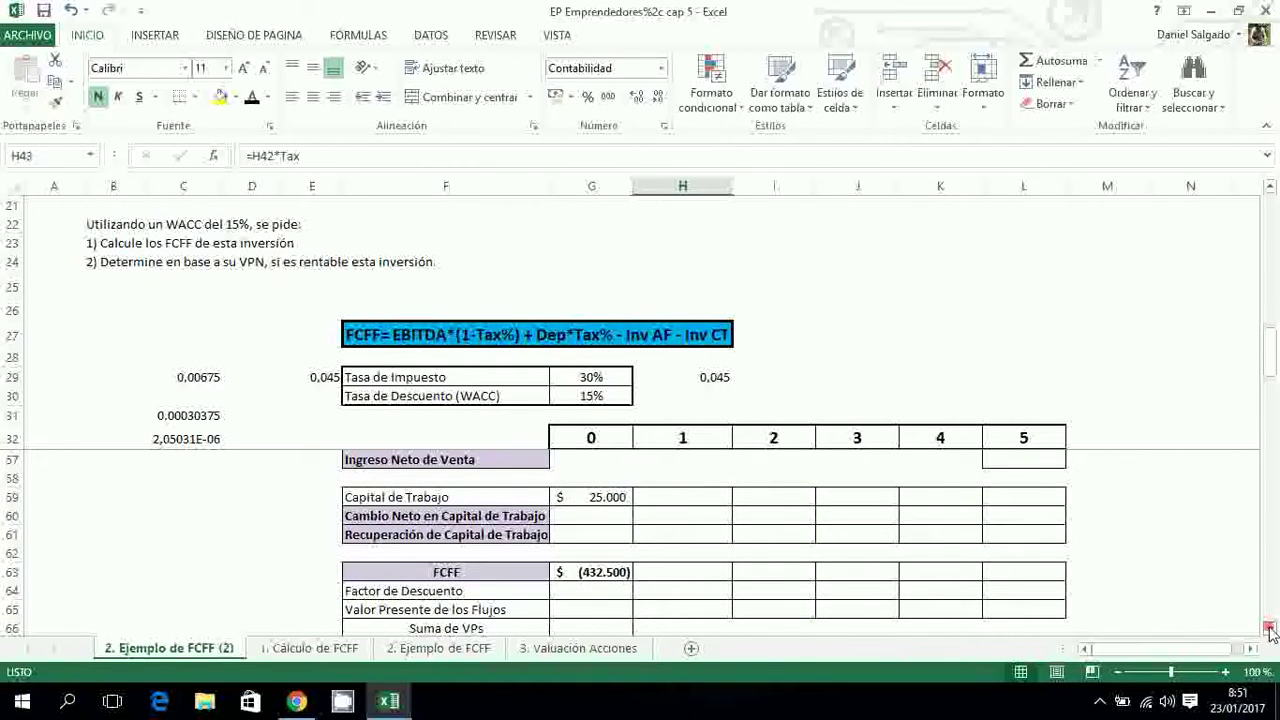
left_click(677, 498)
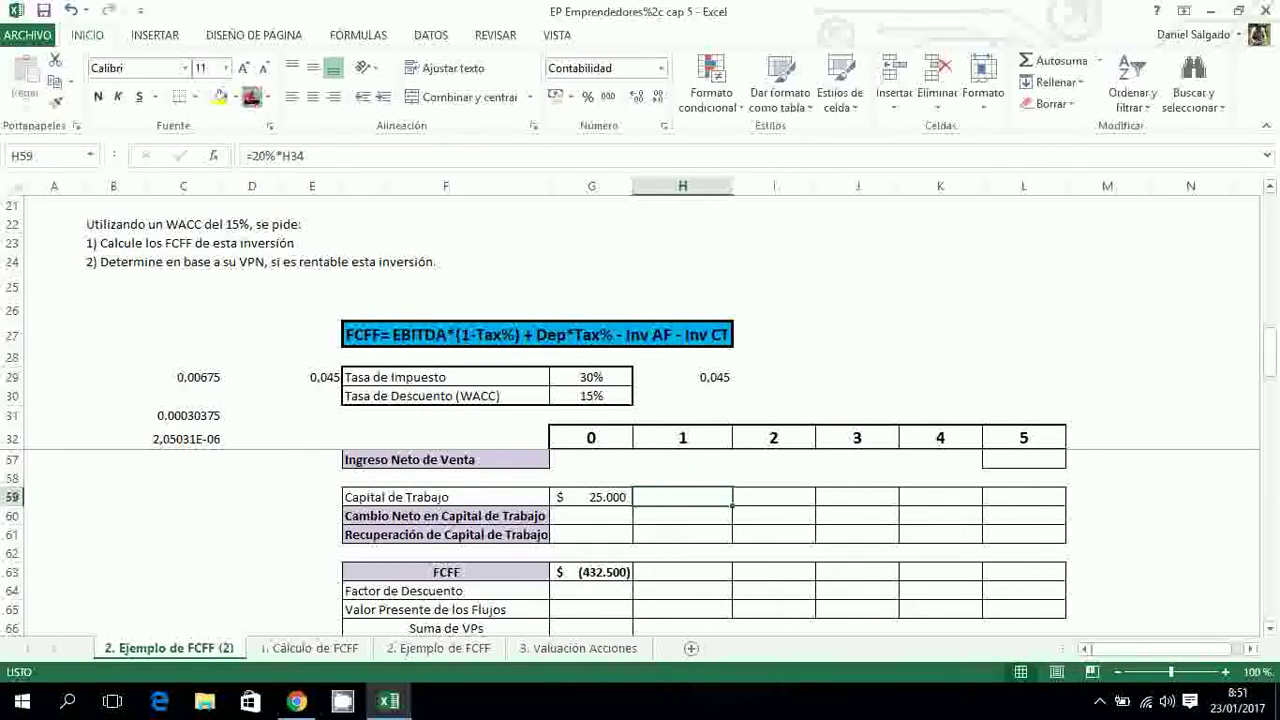
left_click(252, 98)
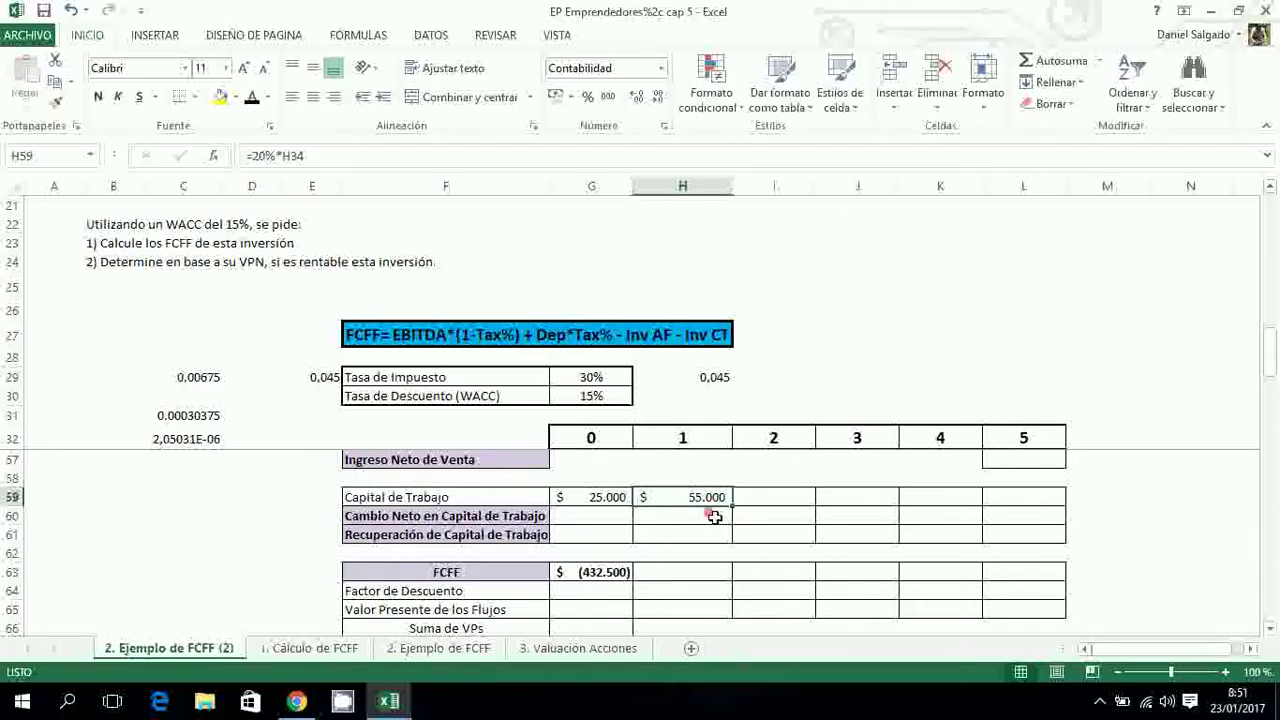
Apply the black font colour to the working capital values for years 2 to 5 in I59, J59, K59 and L59, one cell at a time
left_click(761, 503)
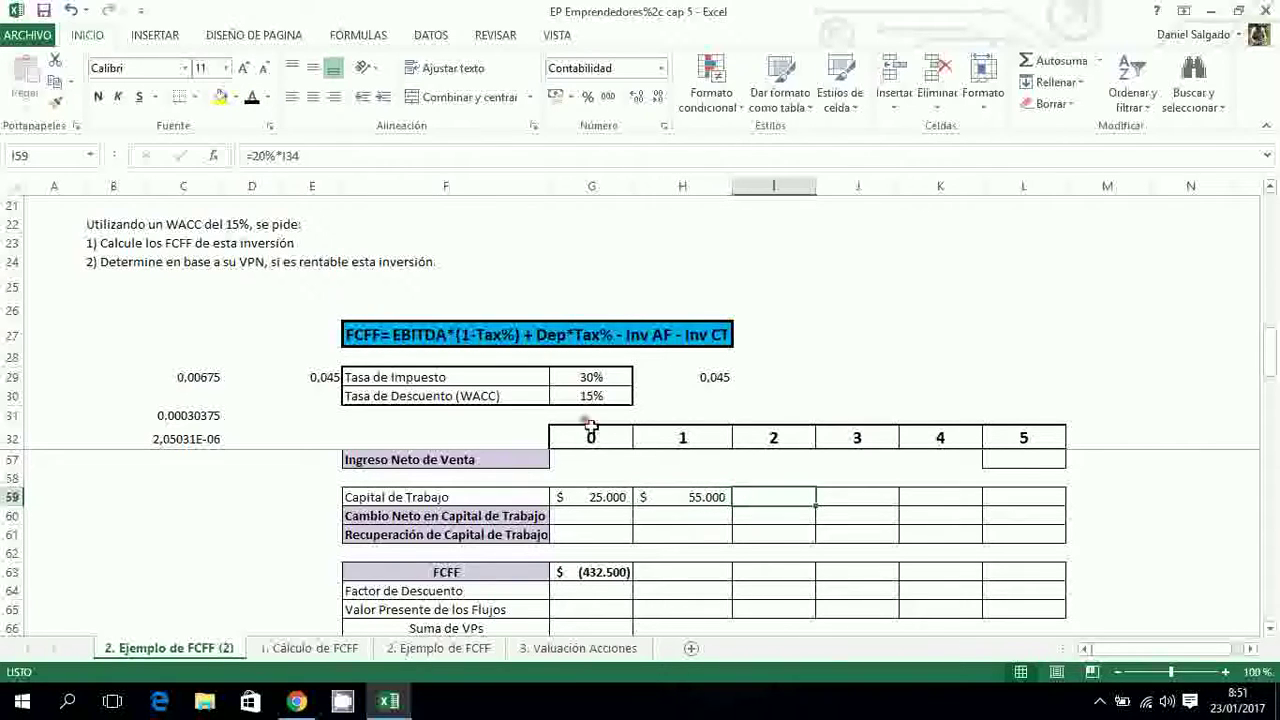
left_click(250, 98)
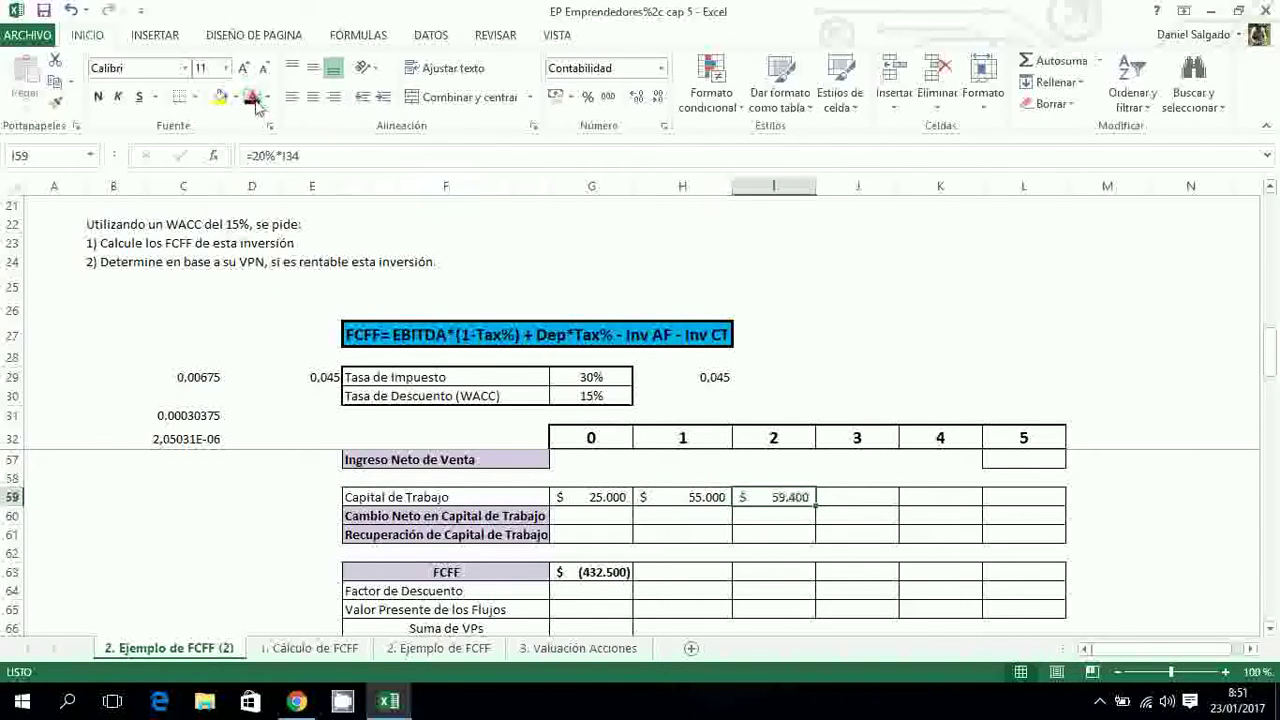
left_click(857, 505)
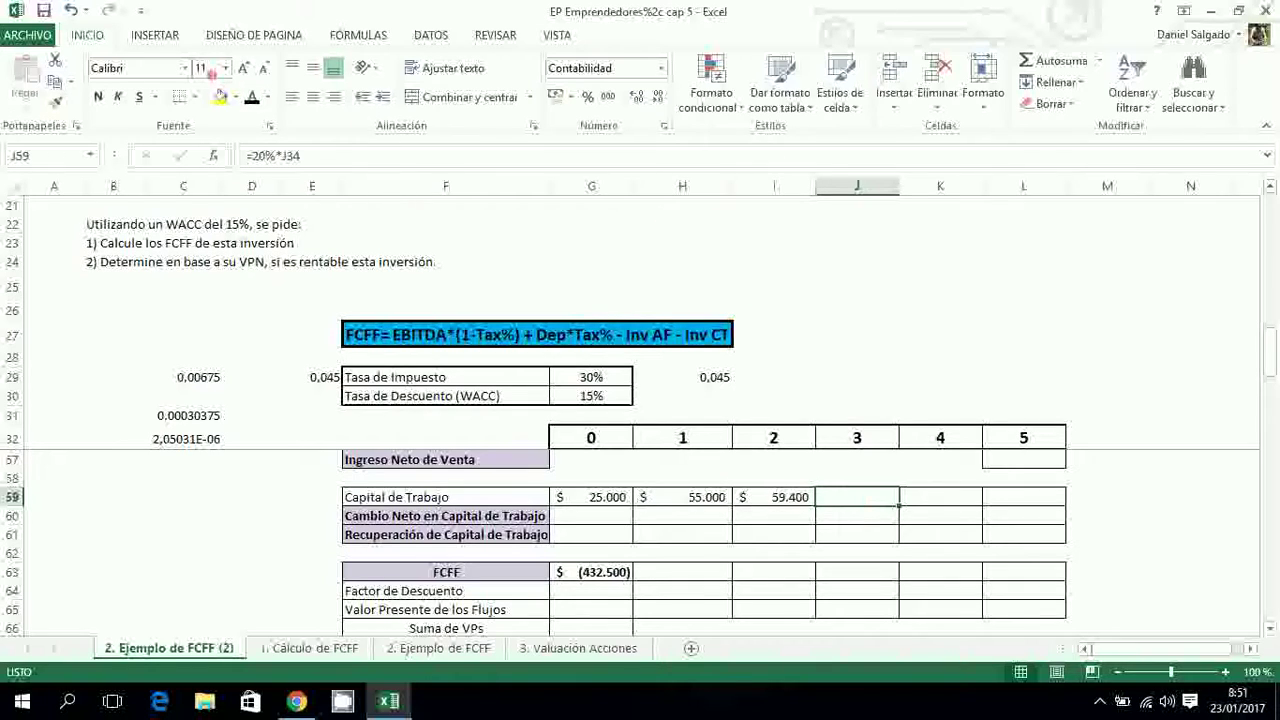
left_click(250, 98)
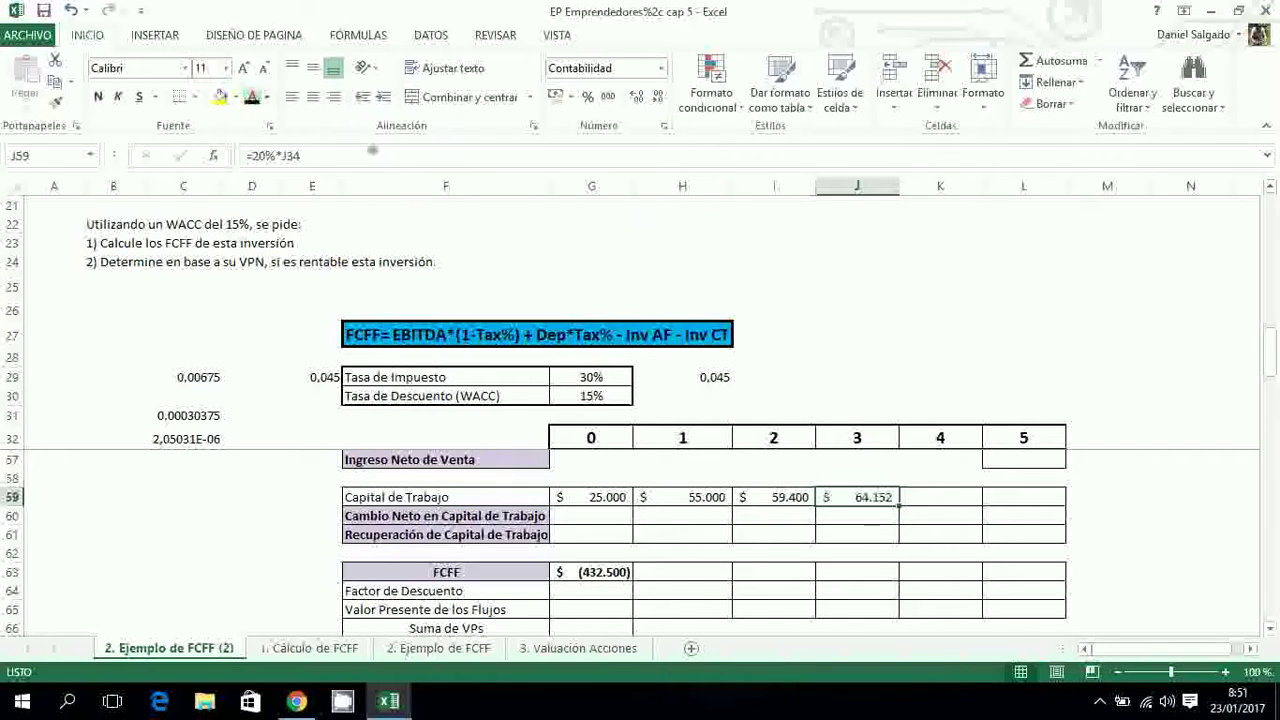
left_click(929, 503)
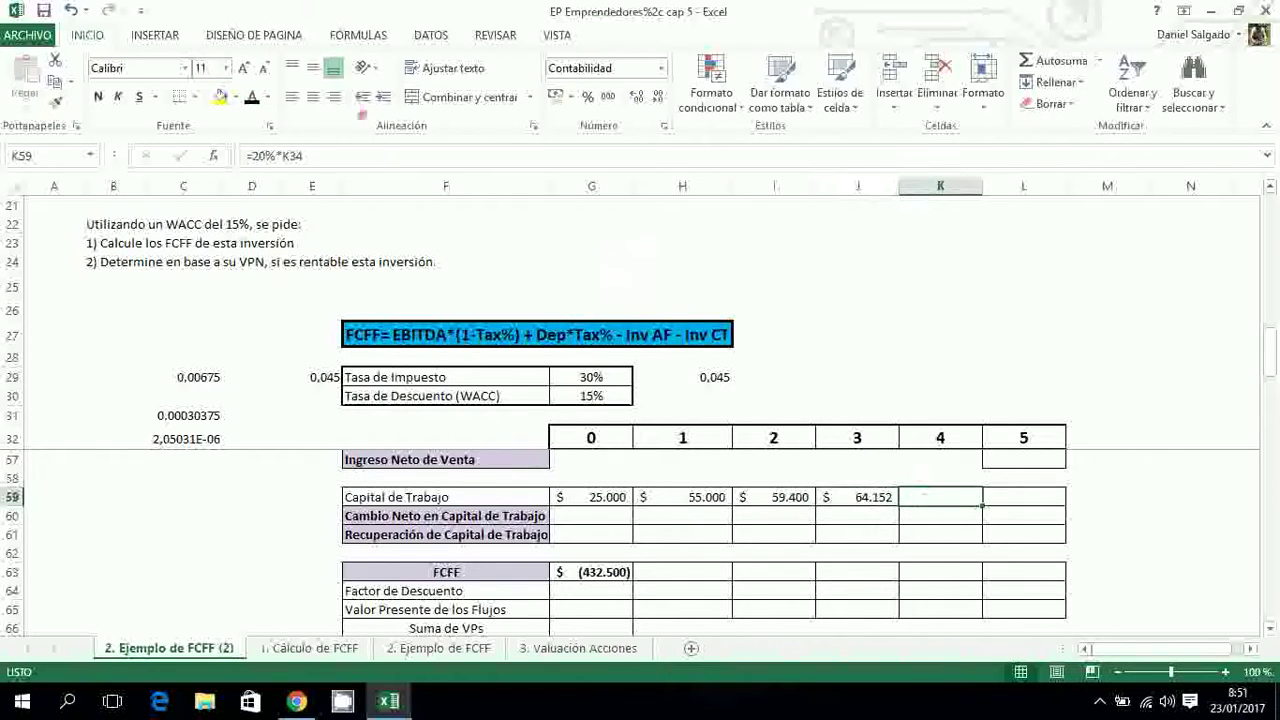
left_click(251, 98)
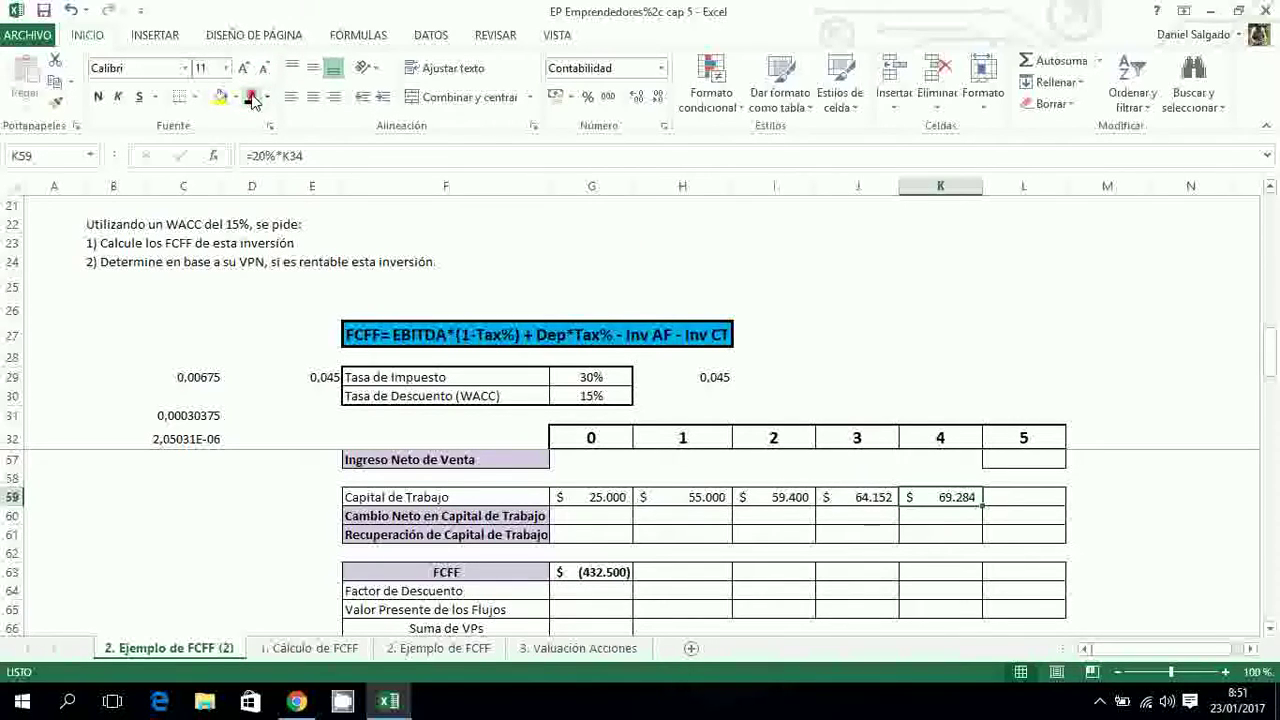
left_click(1013, 500)
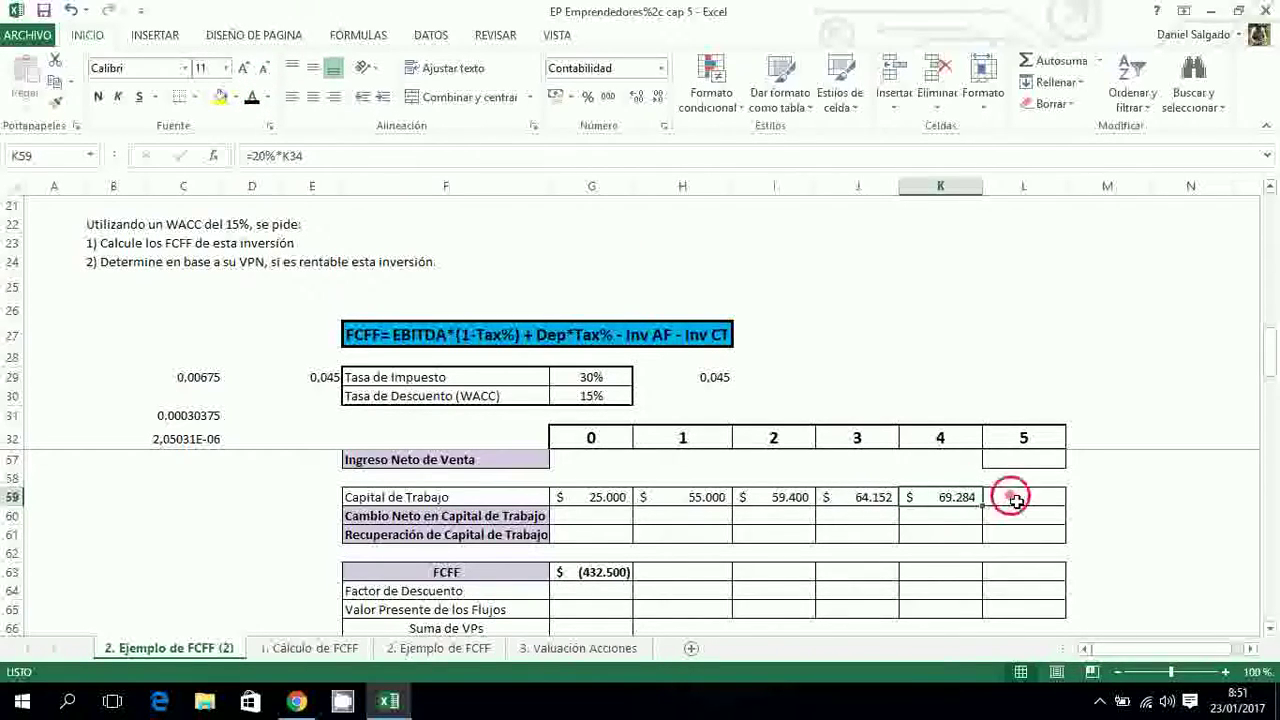
left_click(251, 100)
left_click(567, 591)
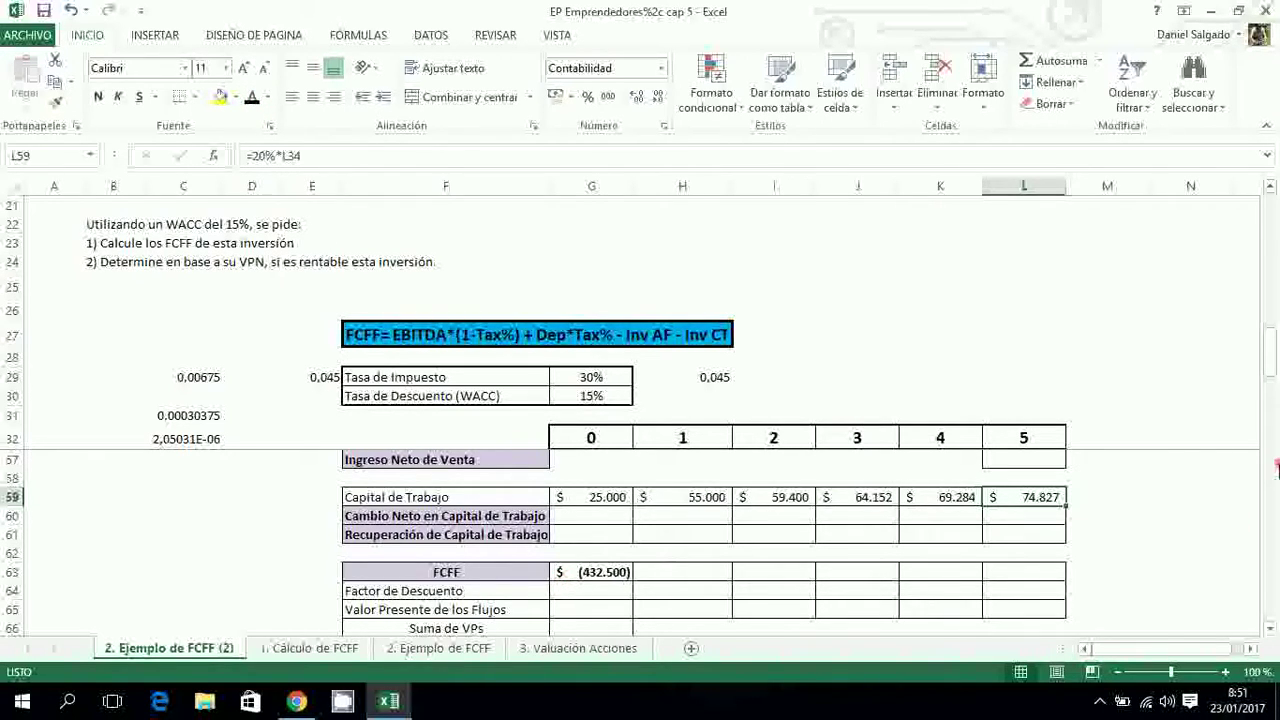
Apply the black font colour to the net change in working capital for year 1 in H60, years 2 to 4 in I60:K60 and year 5 in L60
left_click_drag(1272, 352, 1272, 322)
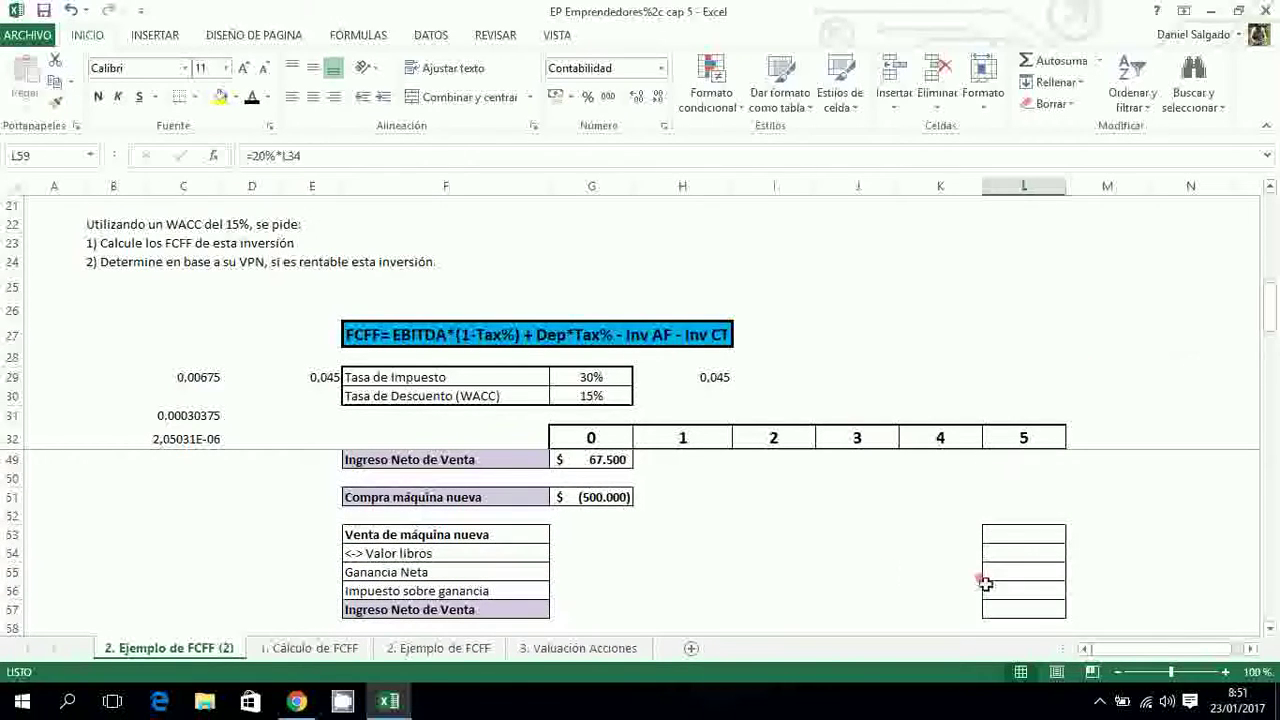
left_click(1271, 631)
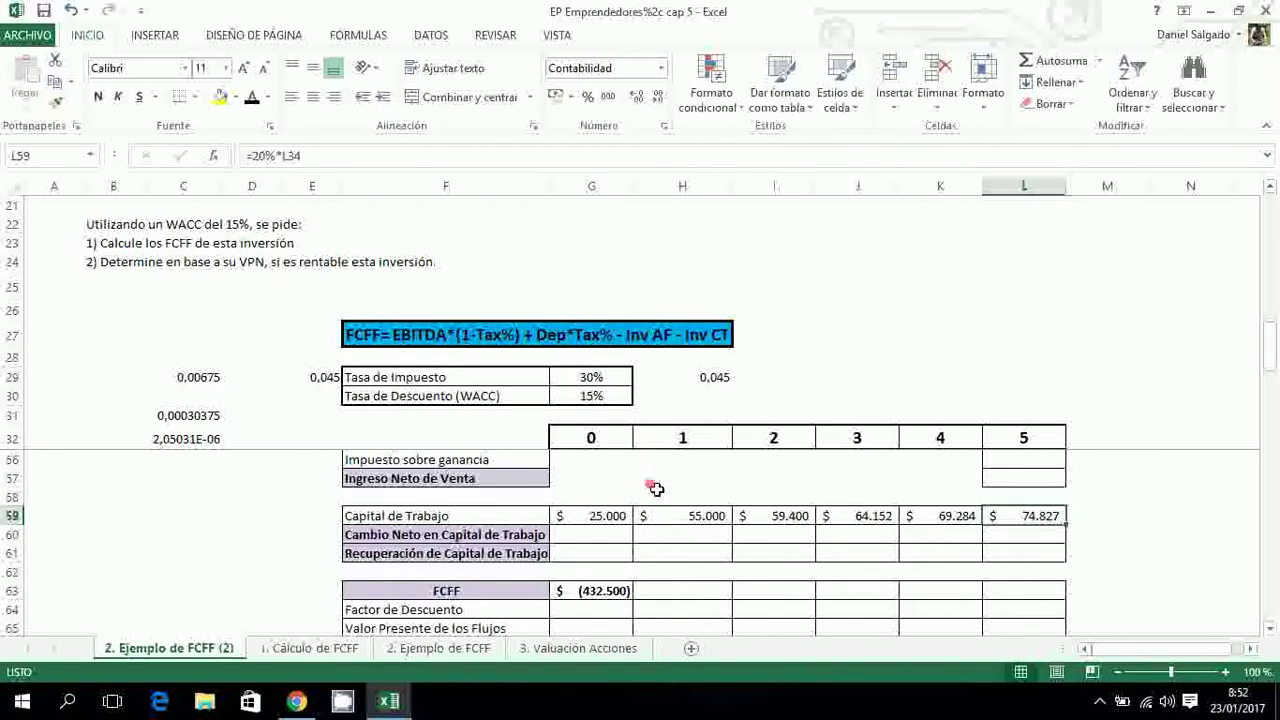
left_click(685, 535)
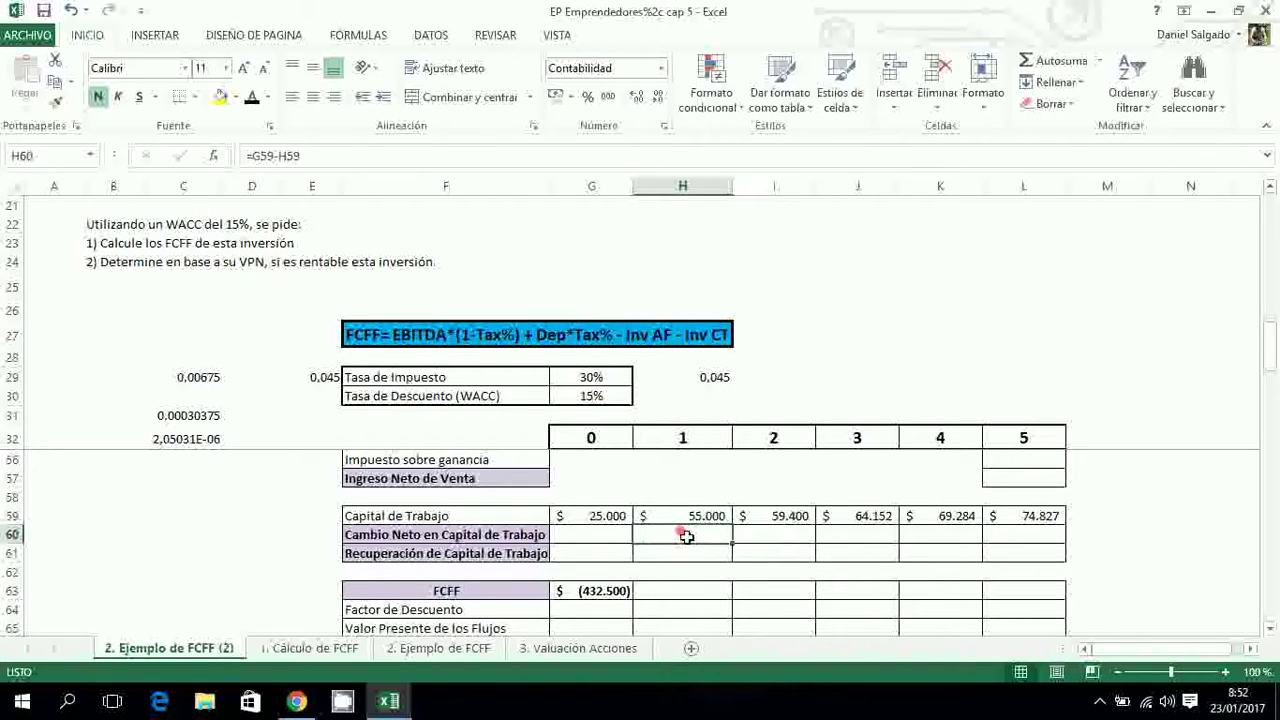
left_click(252, 97)
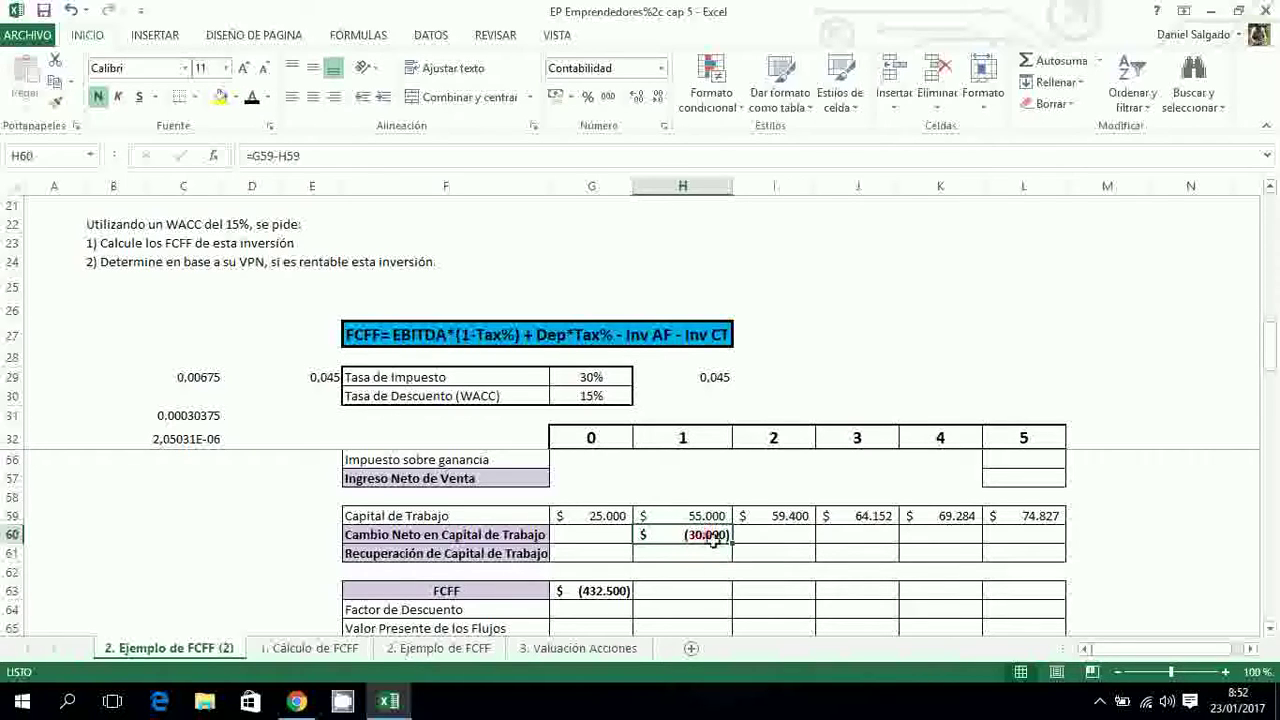
left_click_drag(757, 533, 929, 540)
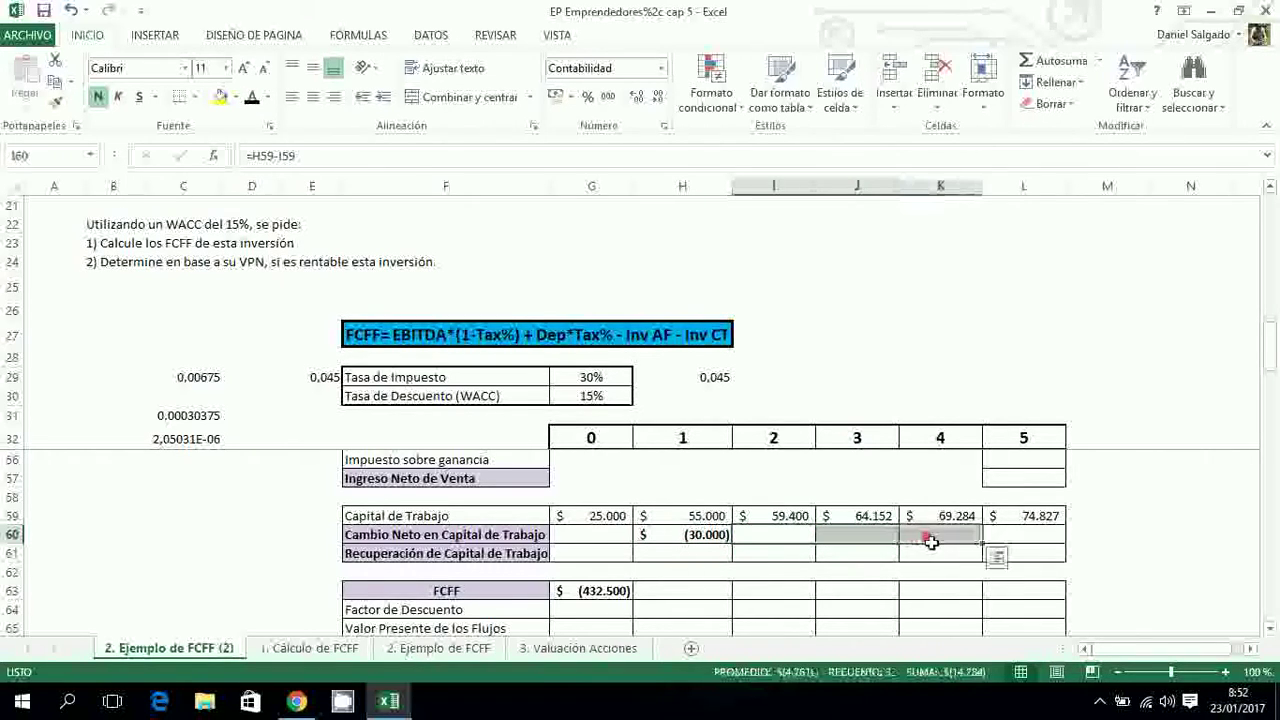
left_click(257, 101)
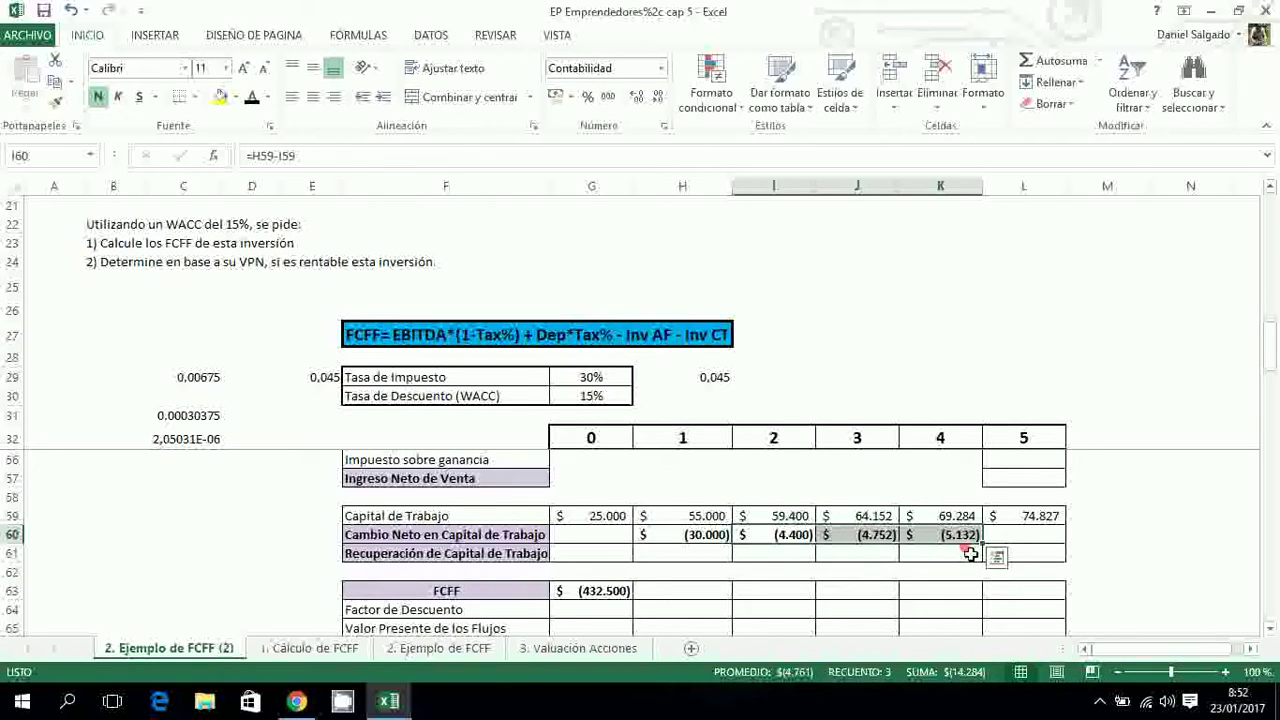
left_click(1030, 540)
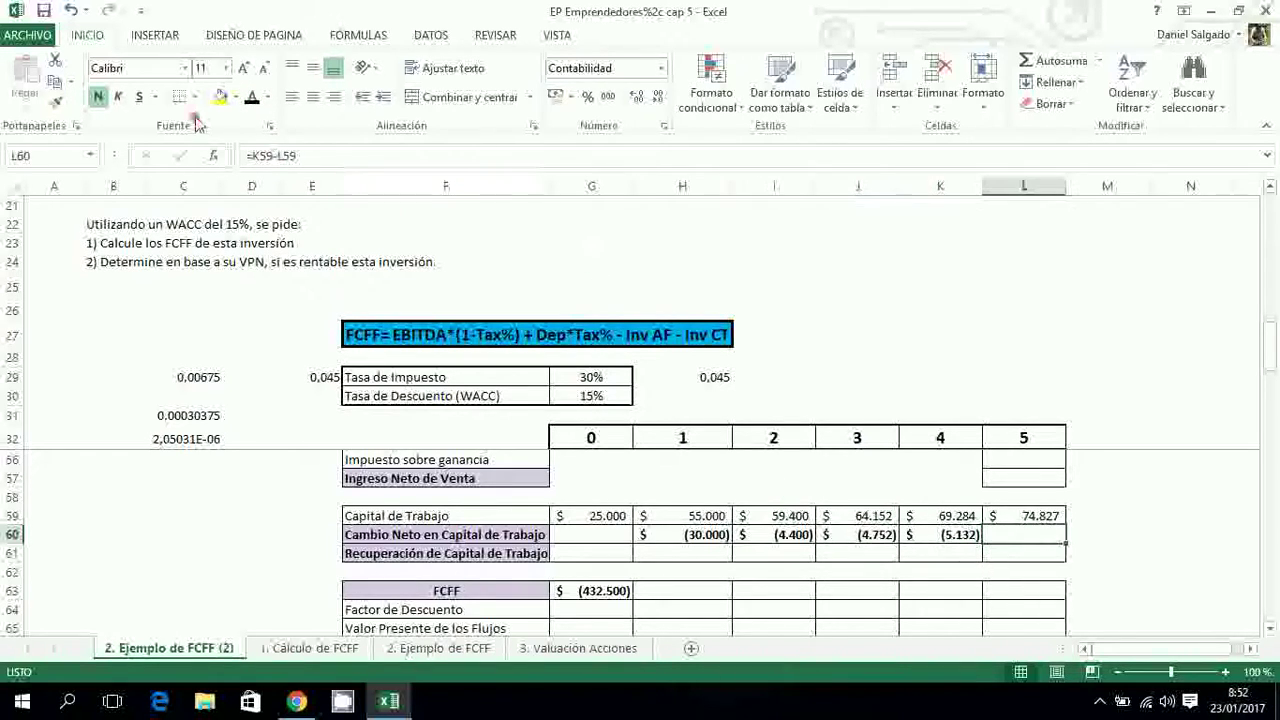
left_click(252, 100)
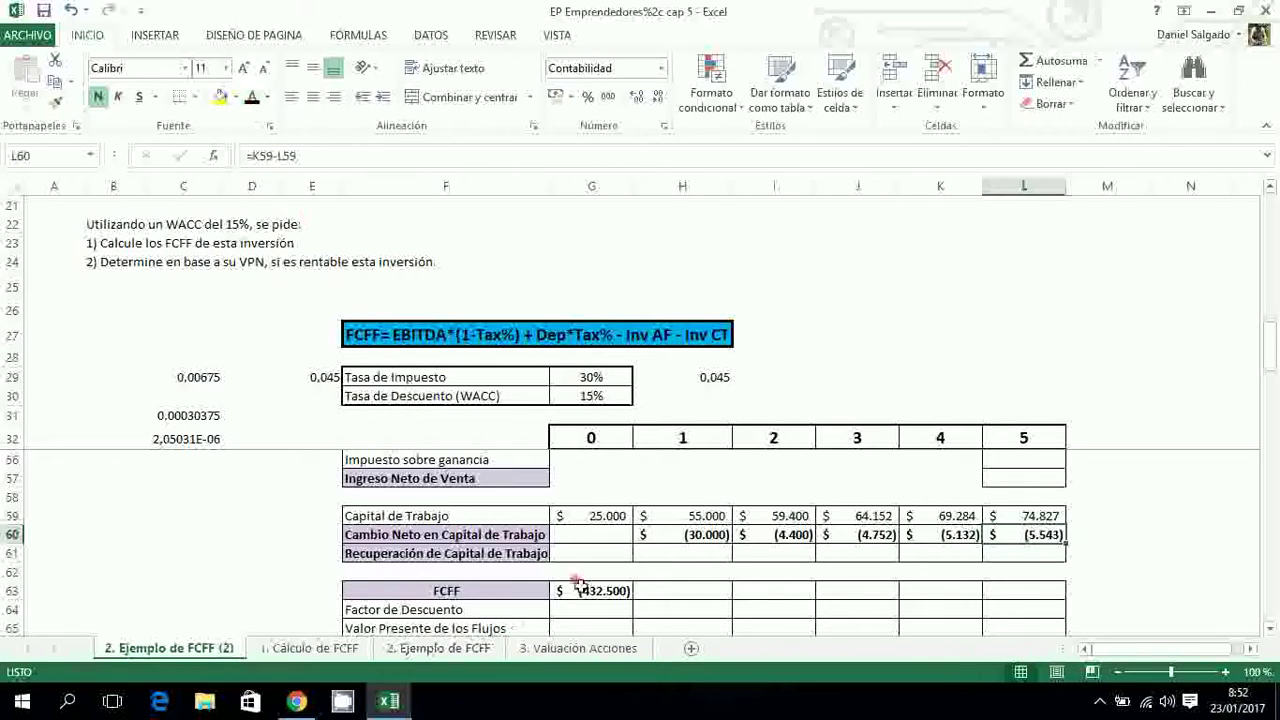
Inspect the contents of the working capital recovery cells across the years in row 61, starting at H61
left_click(638, 558)
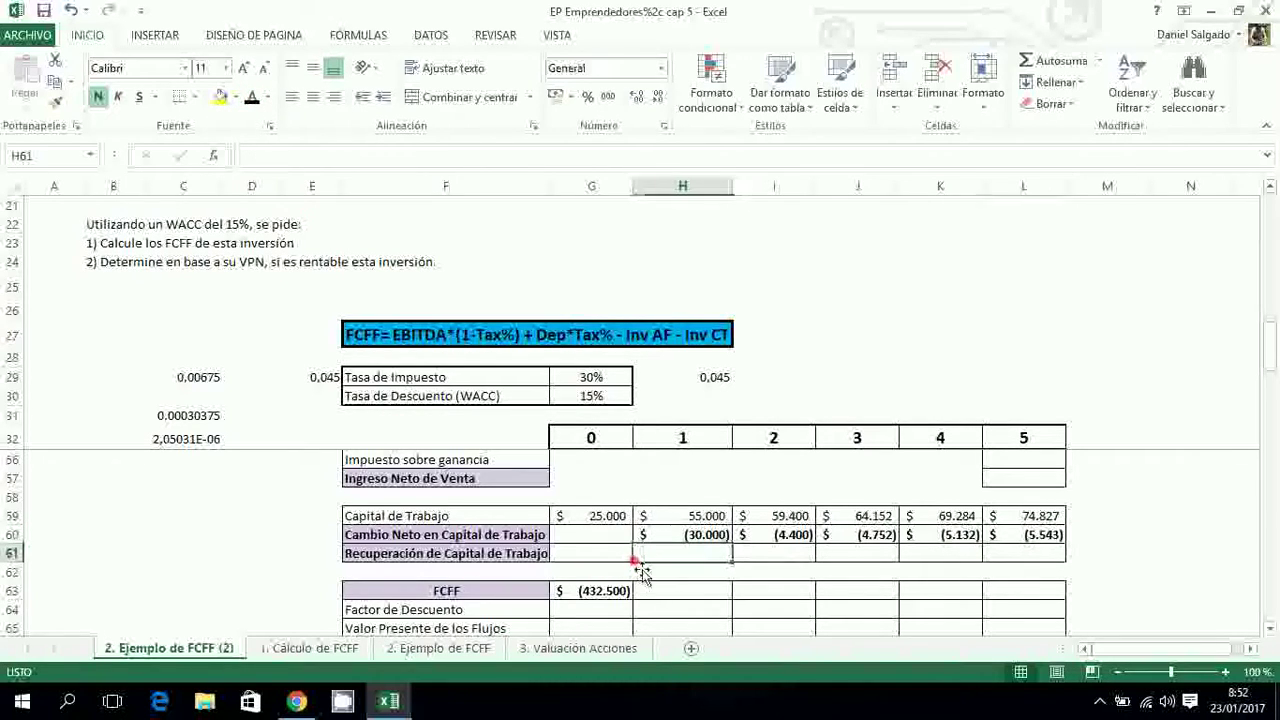
key("Right")
key("Right")
key("Right")
key("Right")
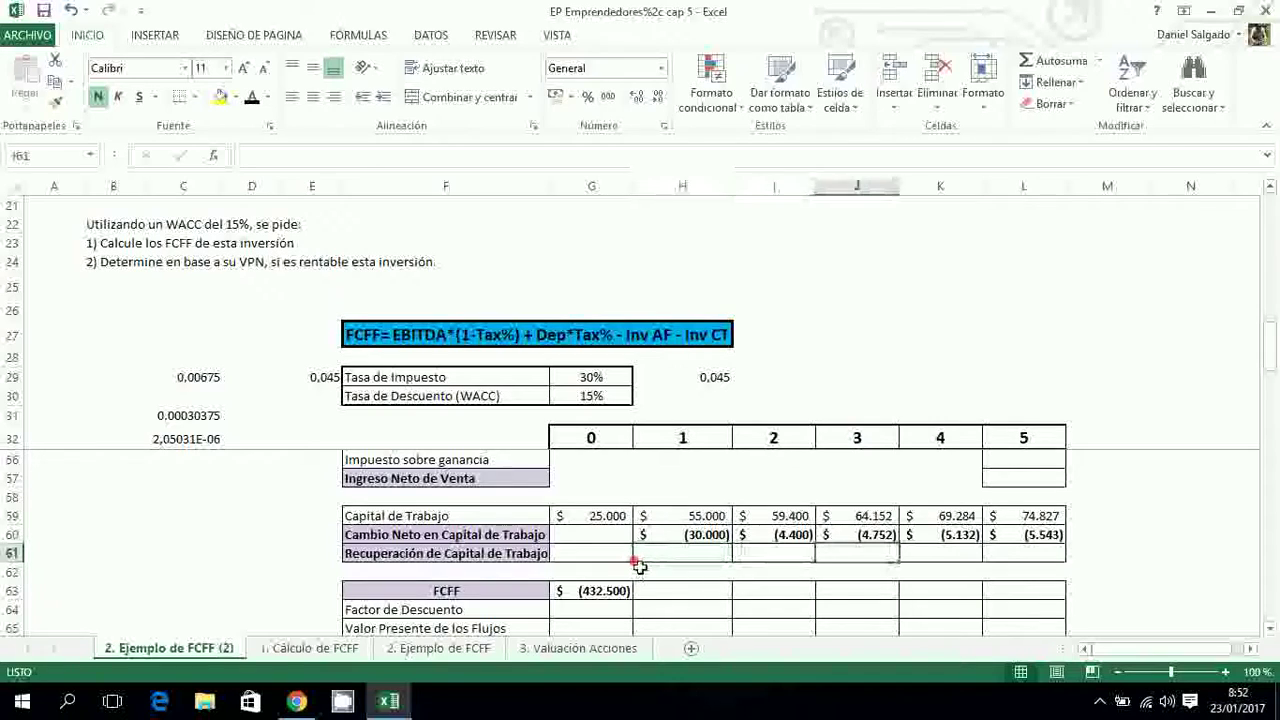
key("Left")
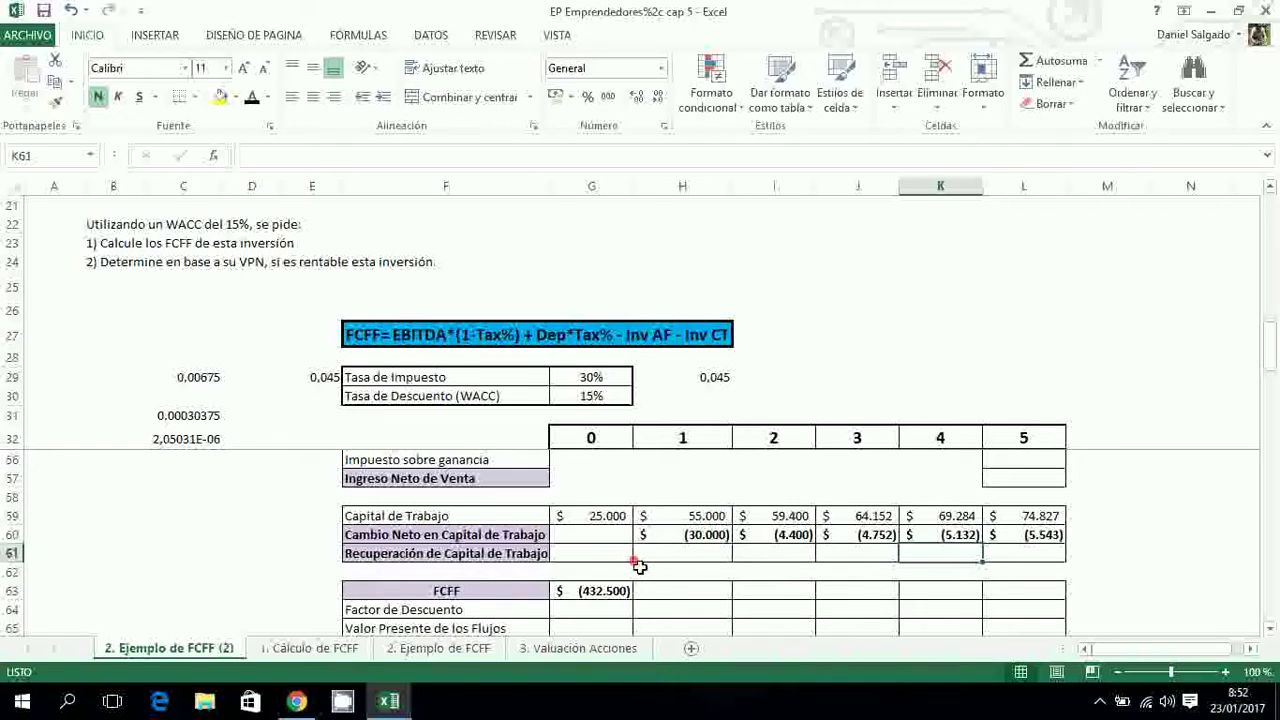
Apply the black font colour to the year 5 working capital recovery in L61 and check it against the sum of H60:L60
key("Right")
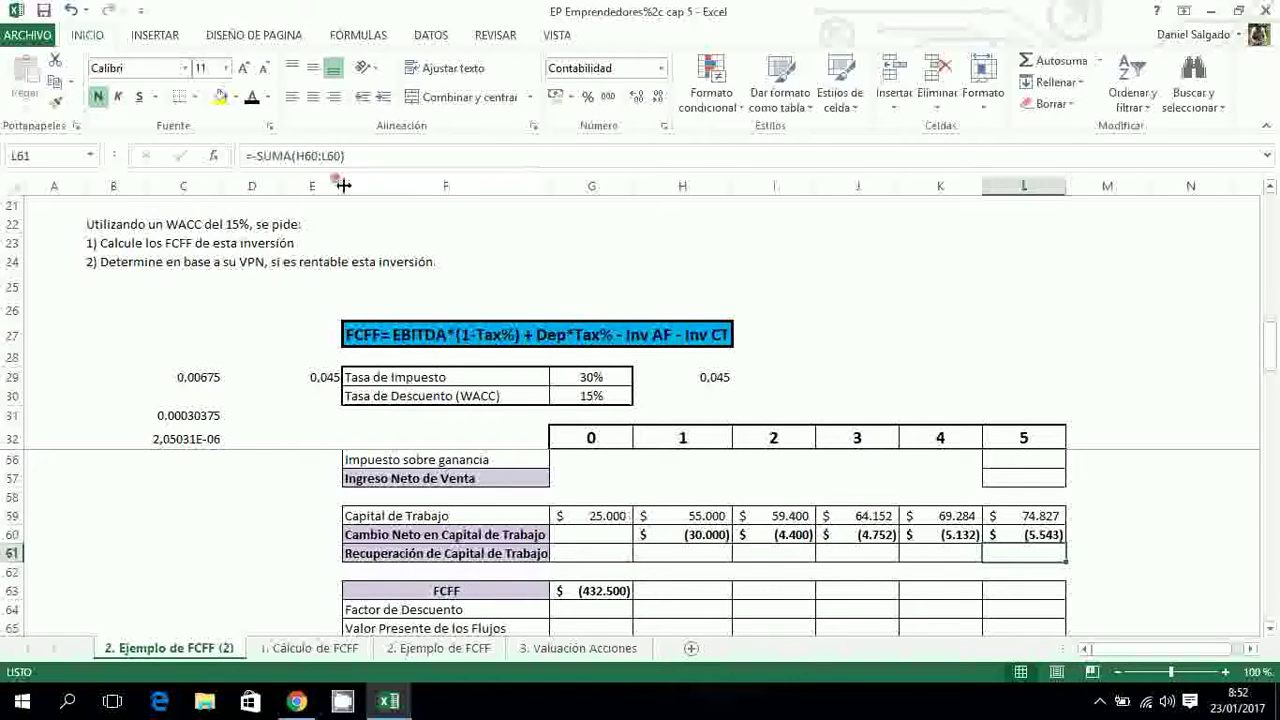
left_click(251, 98)
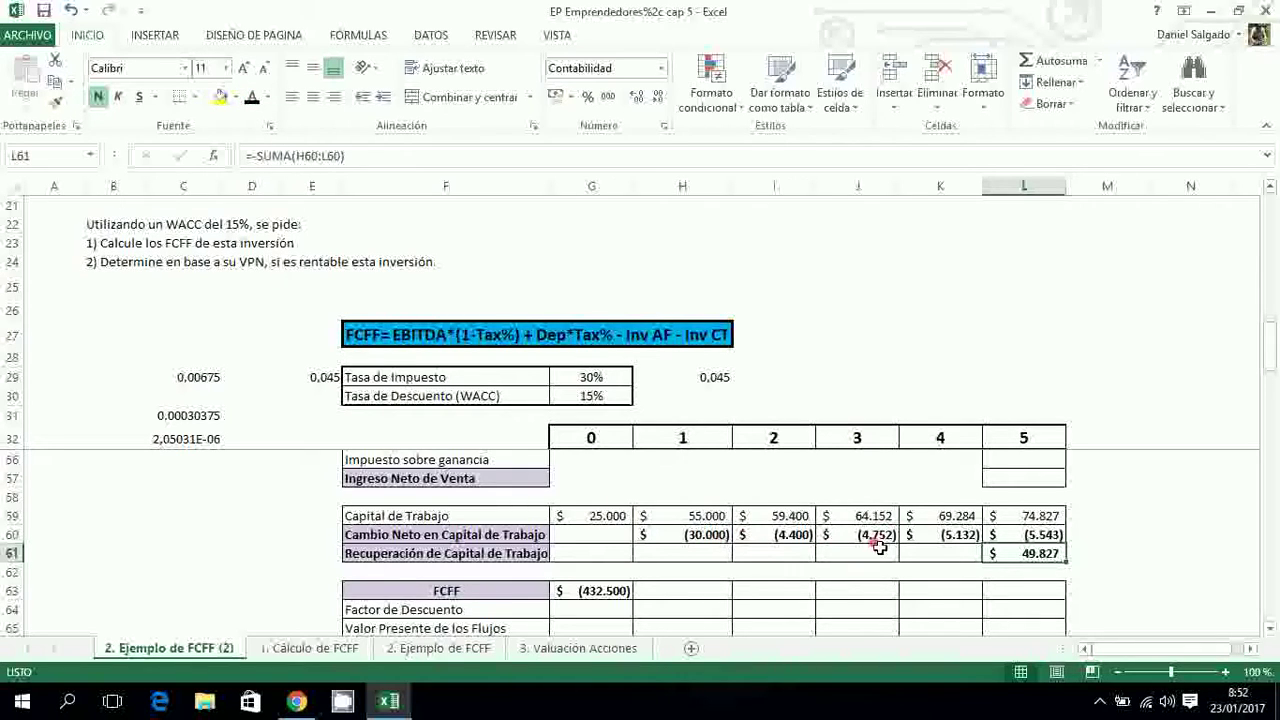
left_click_drag(705, 536, 1020, 548)
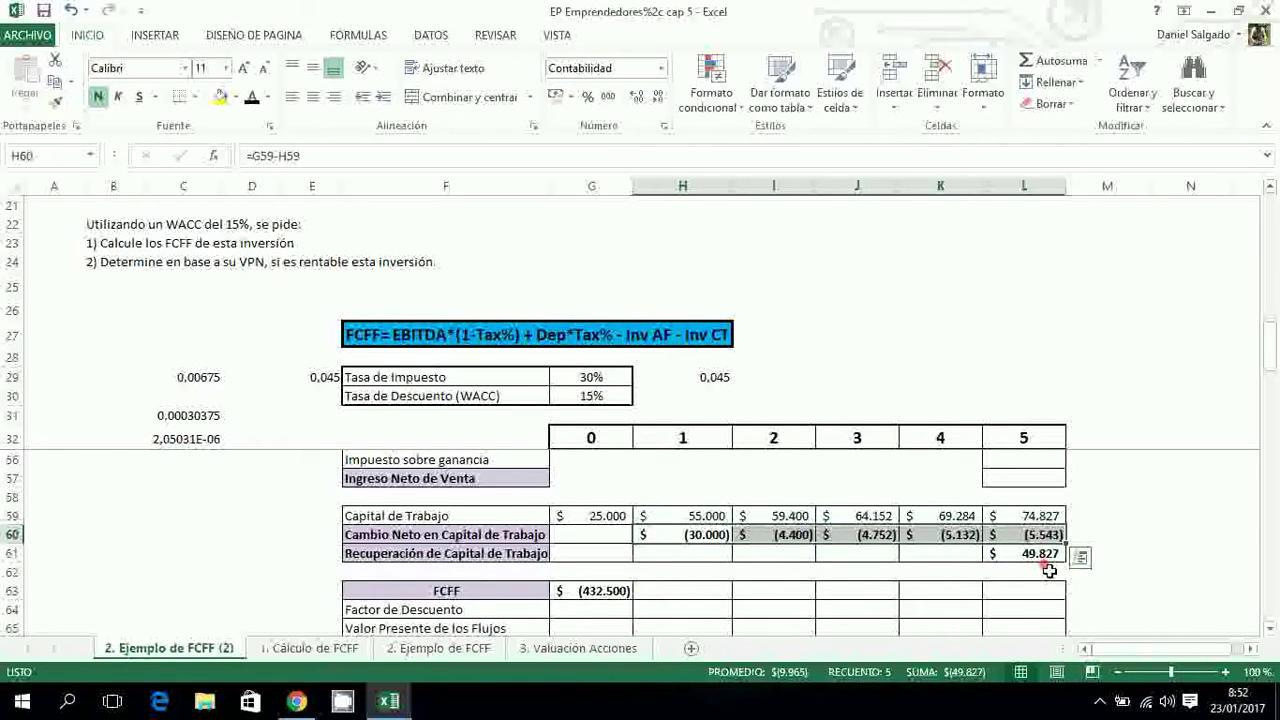
left_click(1108, 593)
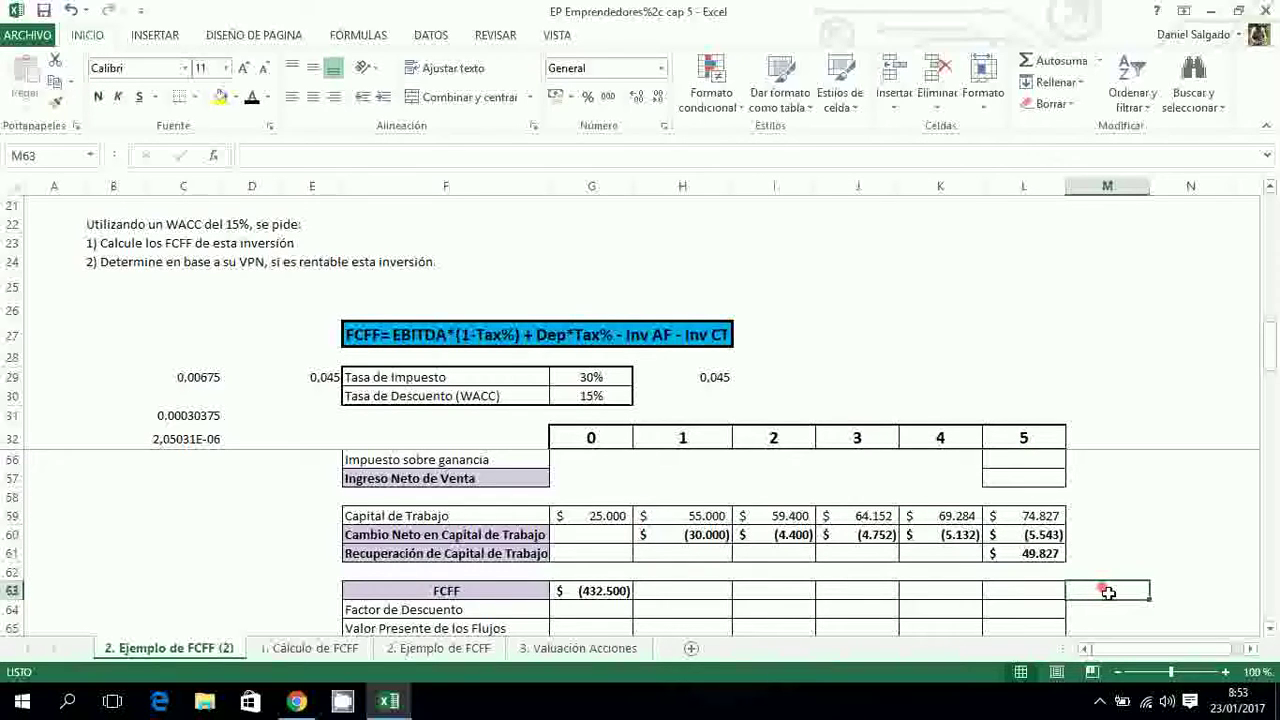
Review the rows above the FCFF line, from working capital up through the machine sale and purchase blocks, and return to row 59
key("Up")
key("Up")
key("Up")
key("Up")
key("Up")
key("Up")
key("Up")
key("Up")
key("Up")
key("Up")
key("Up")
key("Up")
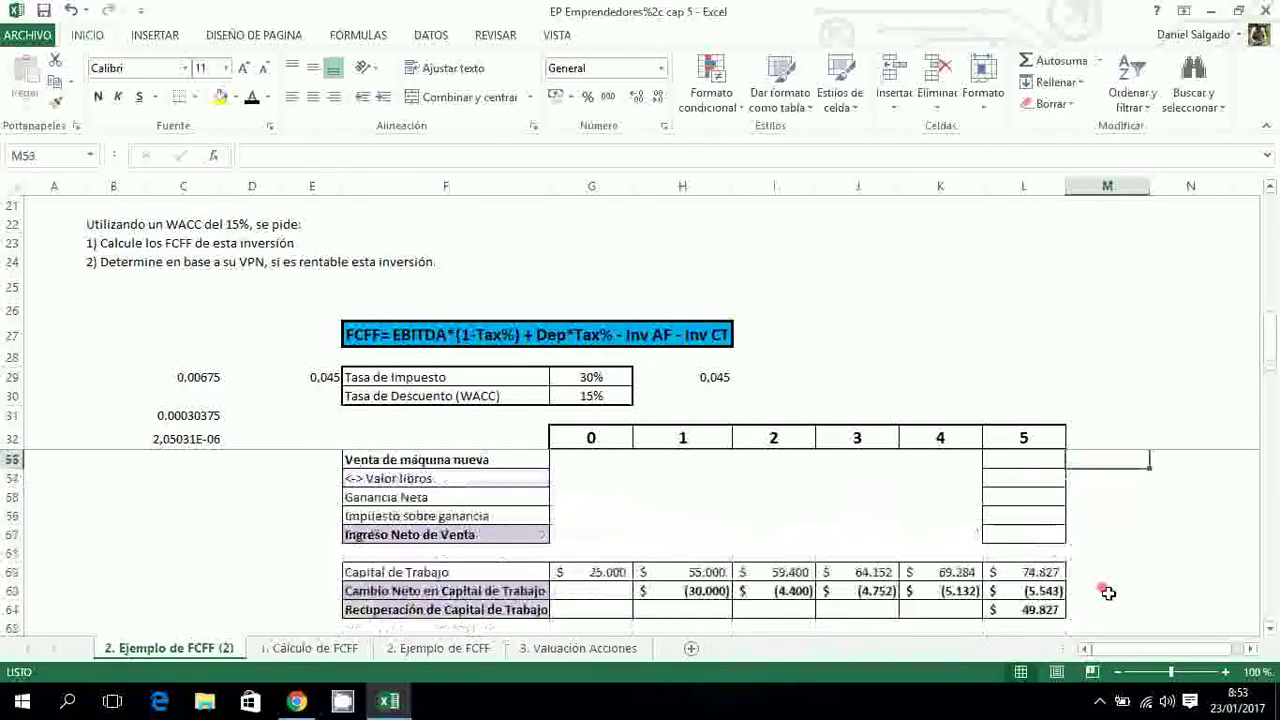
key("Up")
key("Up")
key("Up")
key("Up")
key("Up")
key("Up")
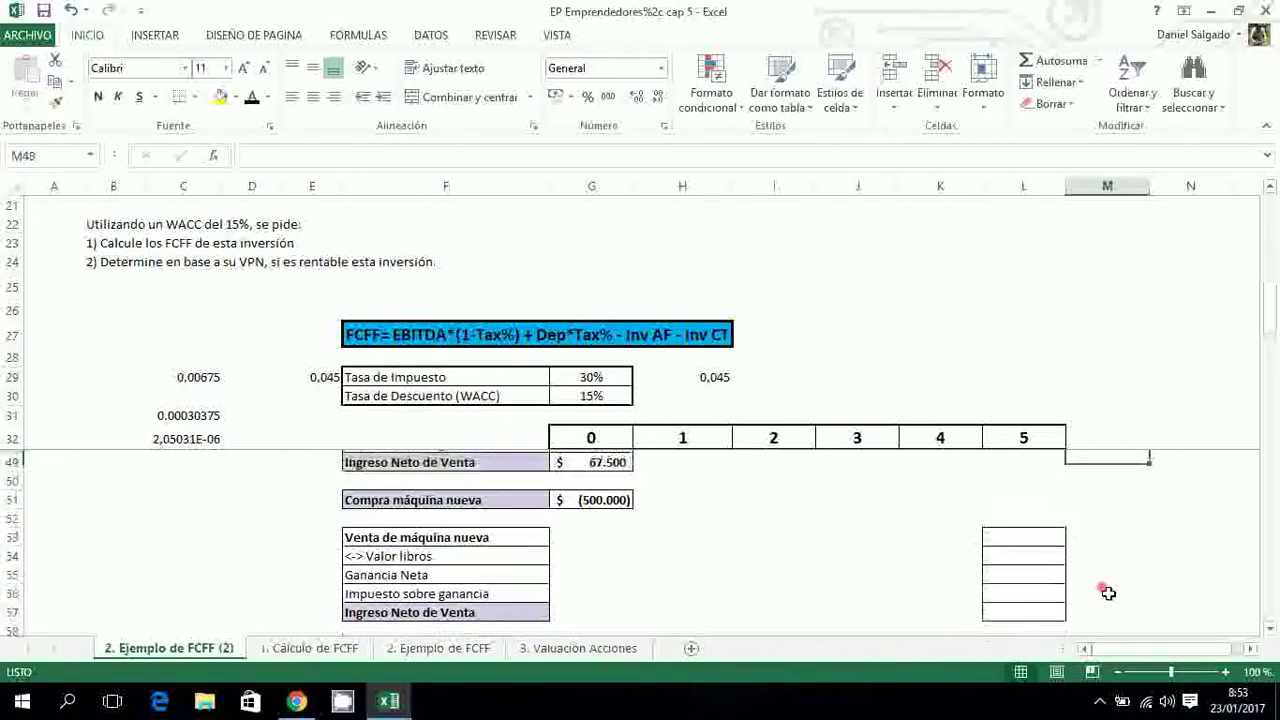
key("Up")
key("Up")
key("Down")
key("Down")
key("Down")
key("Down")
key("Down")
key("Down")
key("Down")
key("Down")
key("Down")
key("Down")
key("Down")
key("Down")
key("Down")
key("Down")
key("Down")
key("Down")
key("Down")
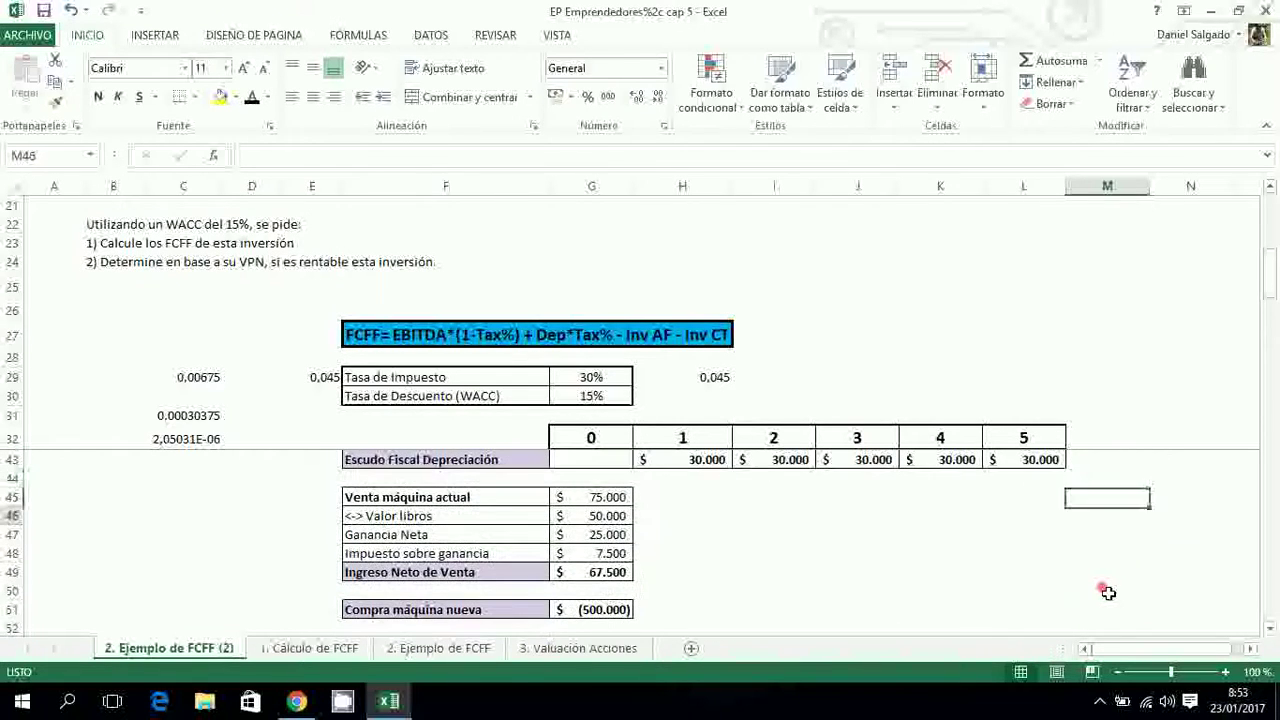
key("Up")
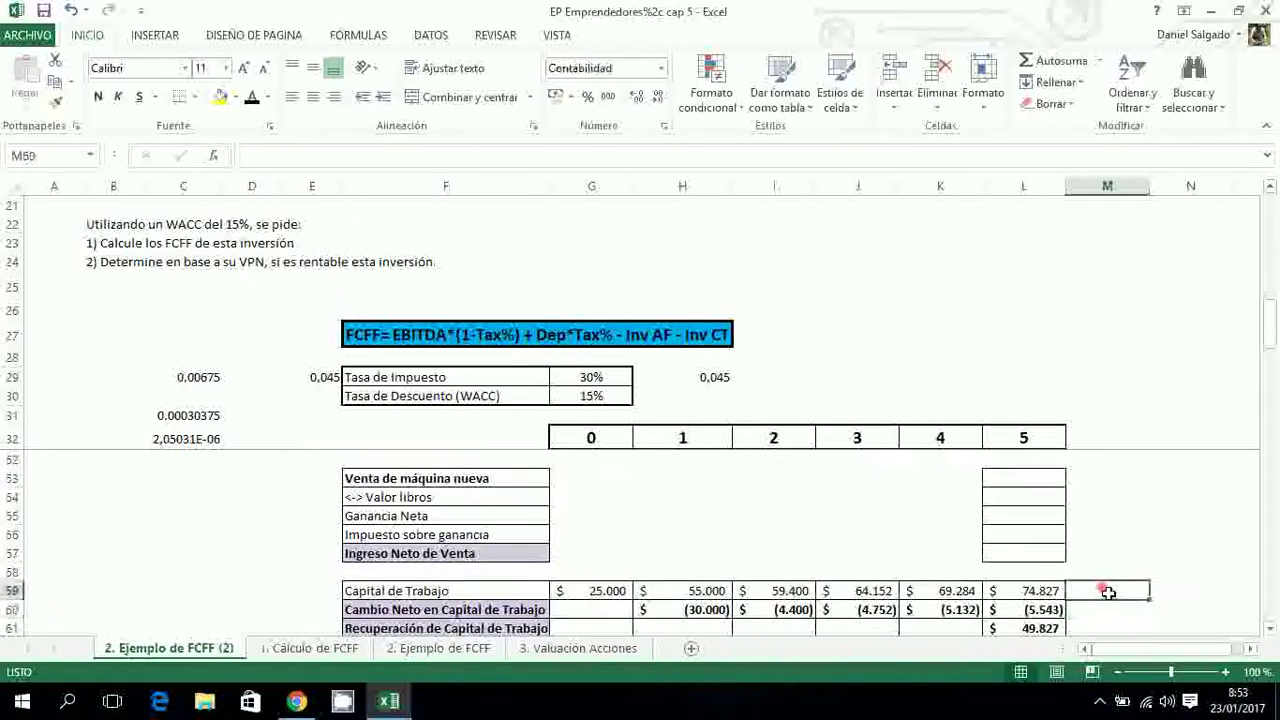
Apply the black font colour to the new machine's sale price, book value and net gain in L53, L54 and L55, one cell at a time
left_click(1010, 480)
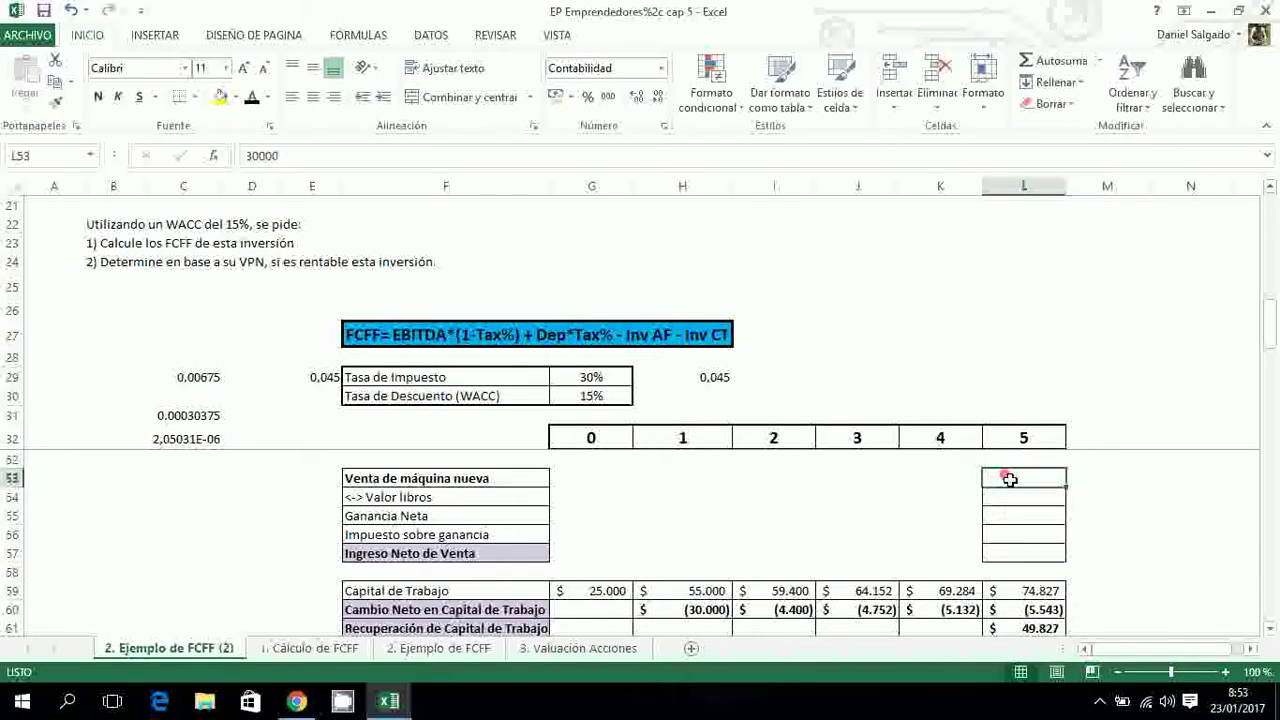
left_click(252, 98)
left_click(1024, 506)
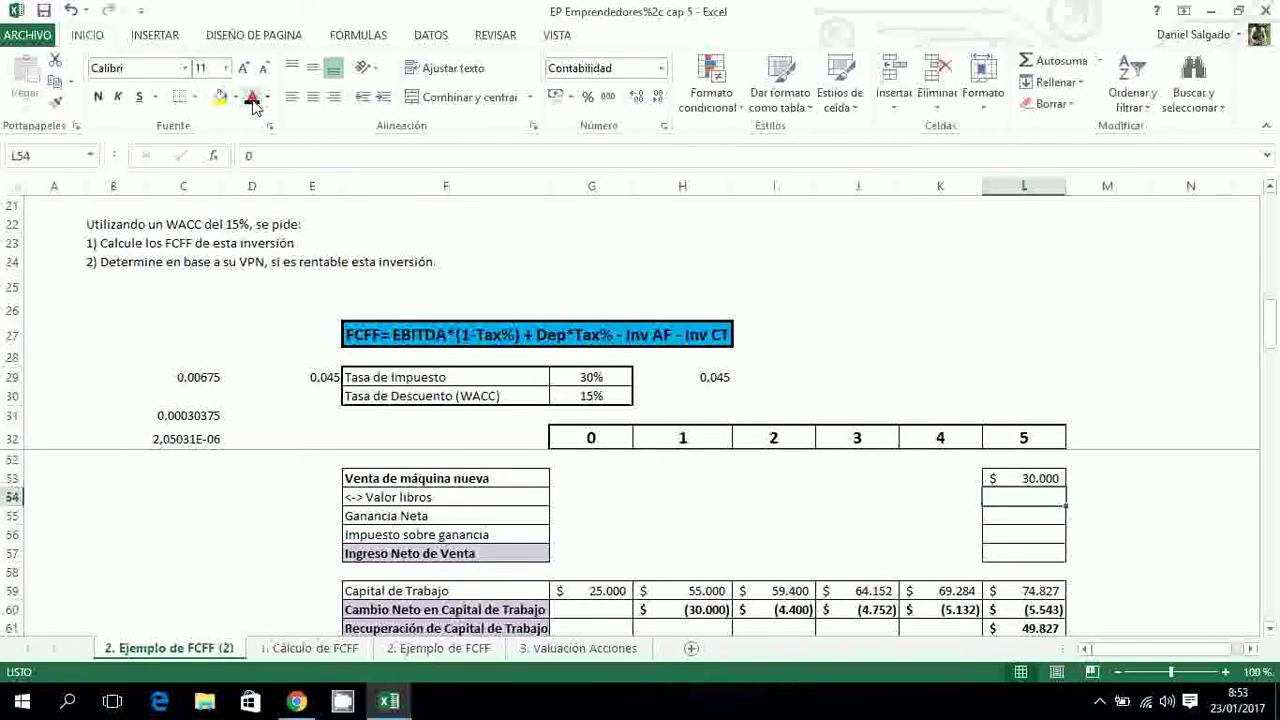
left_click(1038, 520)
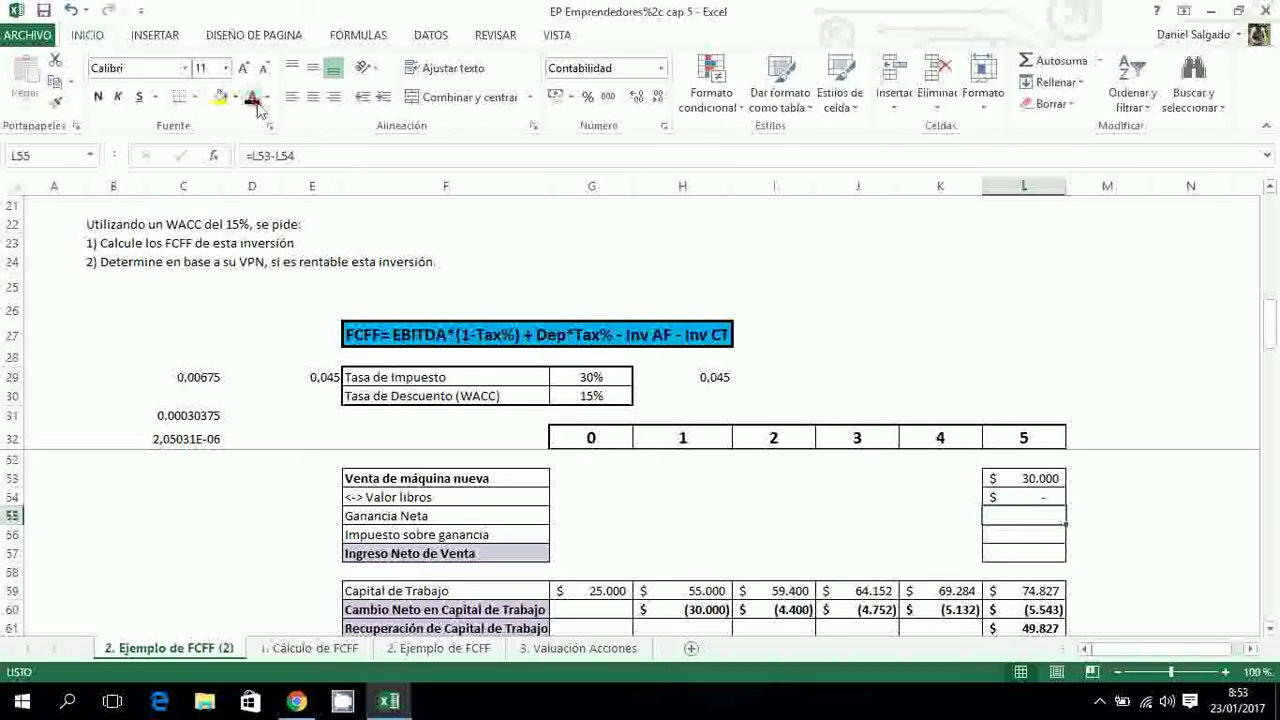
Apply the black font colour to the new machine's tax on gain in L56 and its net sale income in L57
left_click(1012, 540)
scroll(1010, 540, "right", 1)
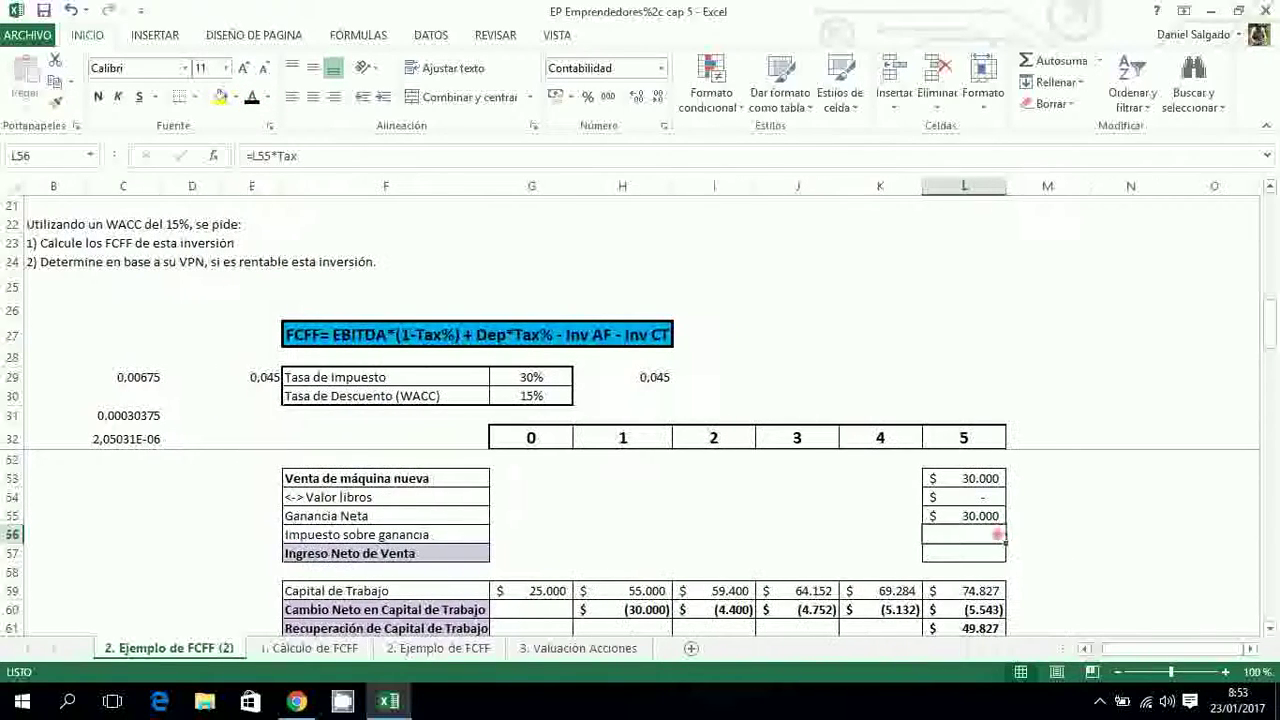
left_click(252, 96)
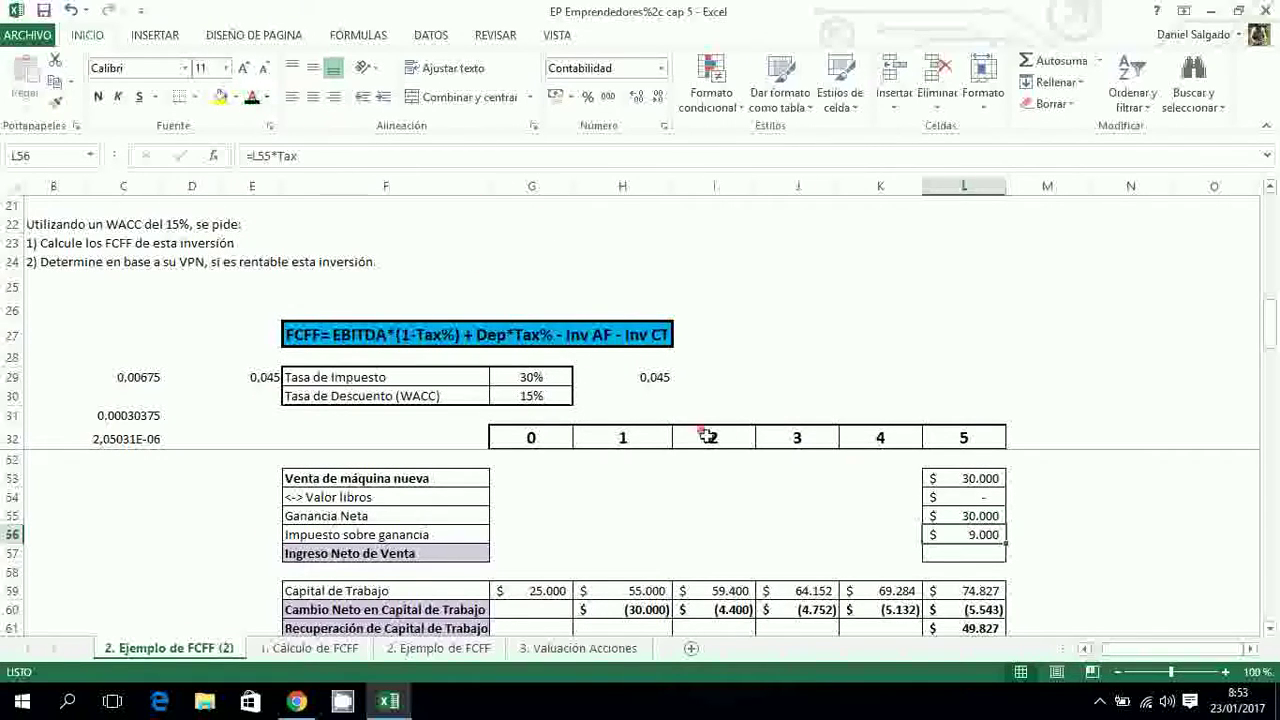
left_click(973, 561)
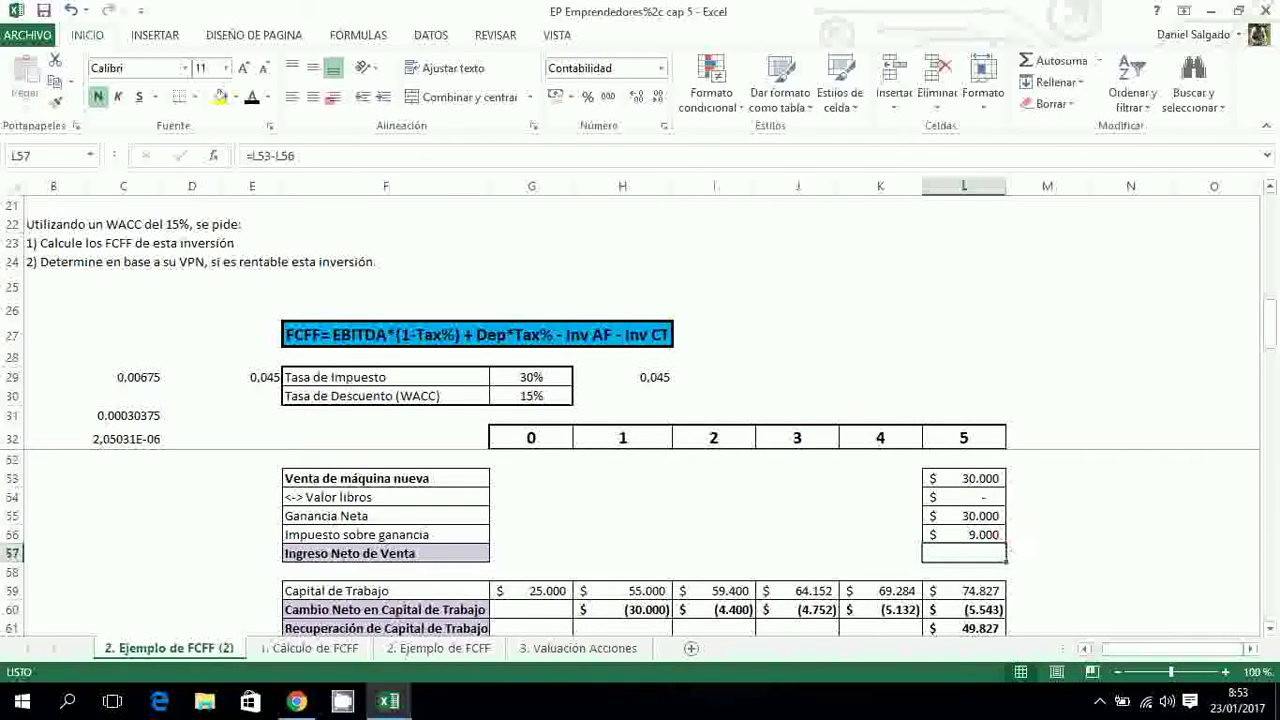
left_click(252, 98)
Apply the black font colour to the year 1 FCFF value in H63 after reviewing the rows that feed its formula
left_click(1270, 630)
left_click(1270, 630)
left_click(1270, 630)
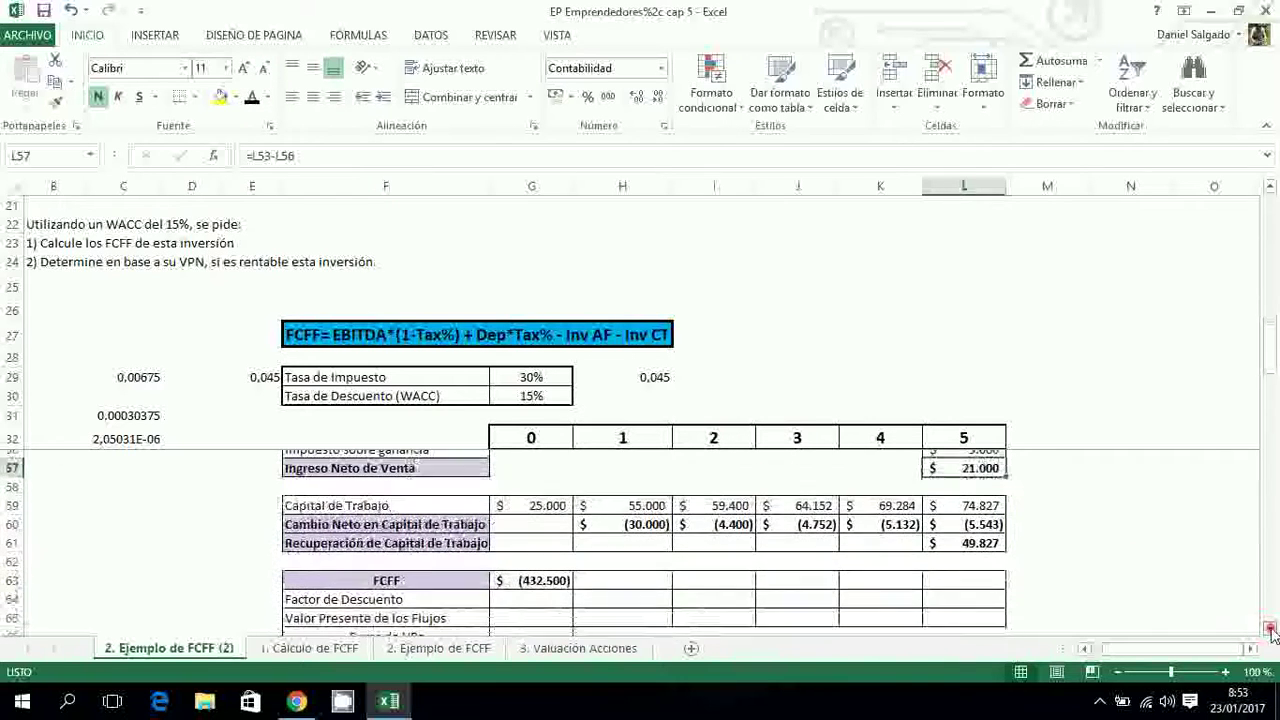
left_click(1270, 630)
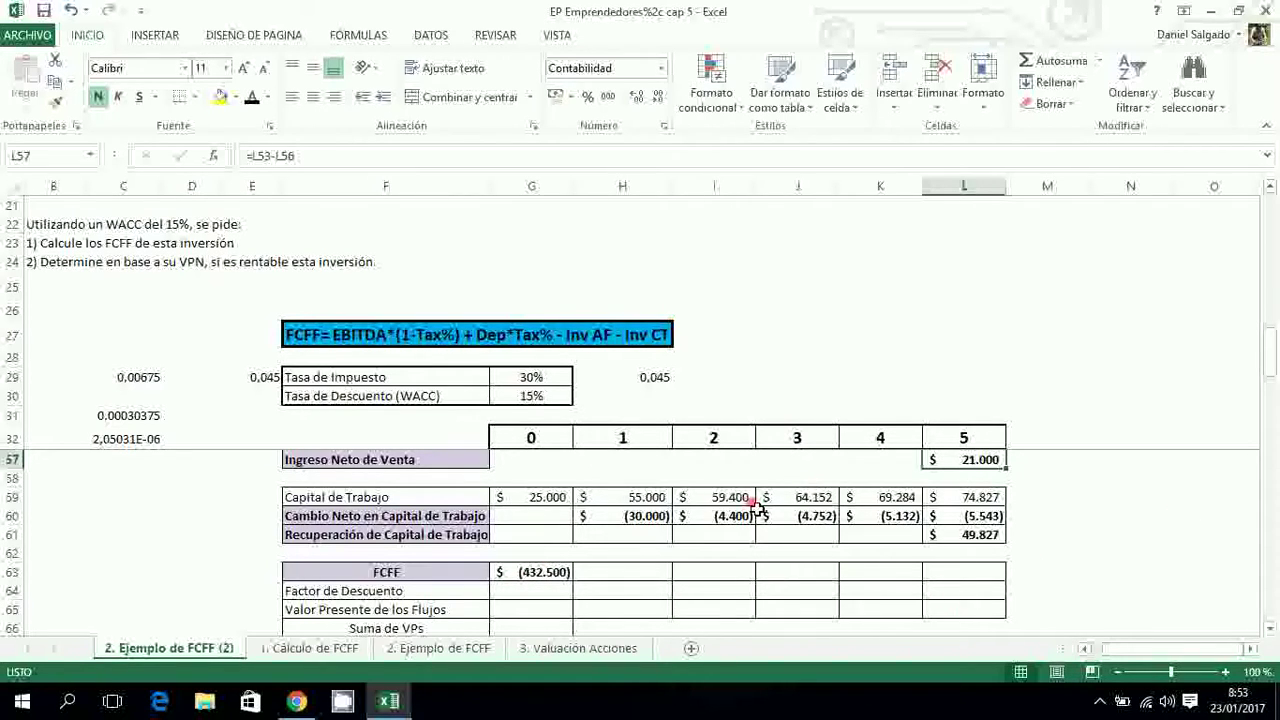
left_click(620, 576)
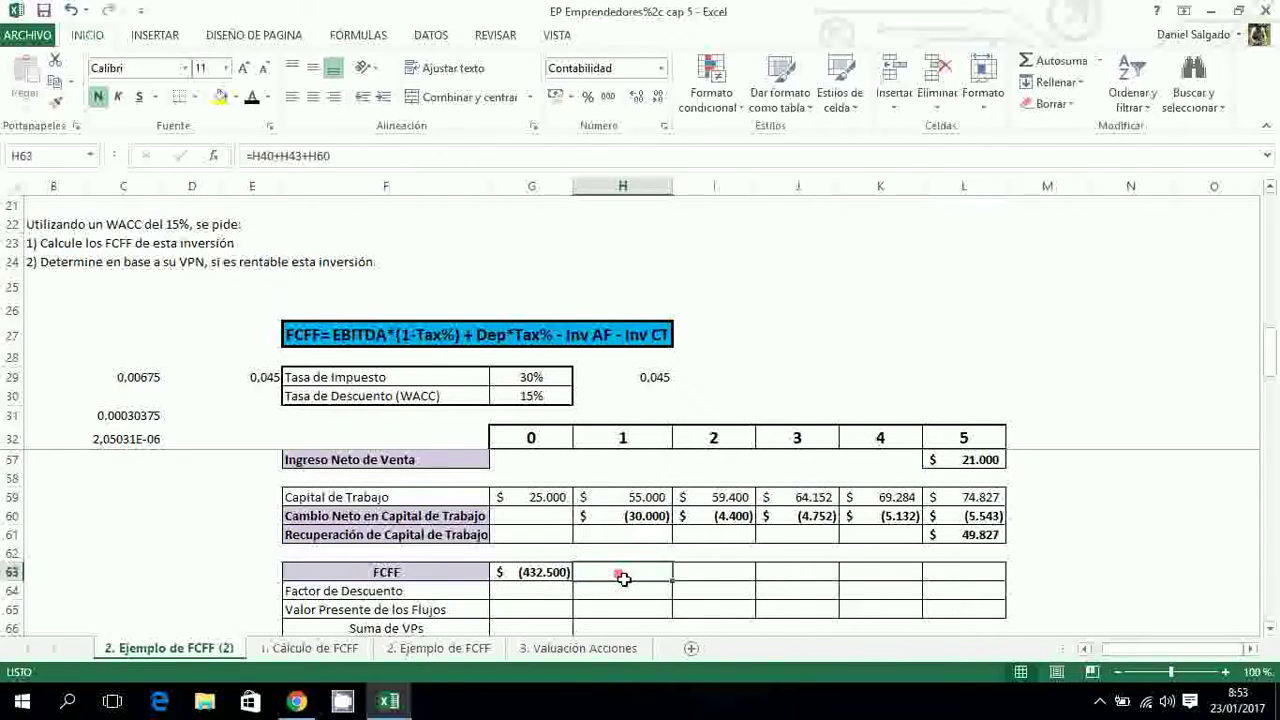
key("Right")
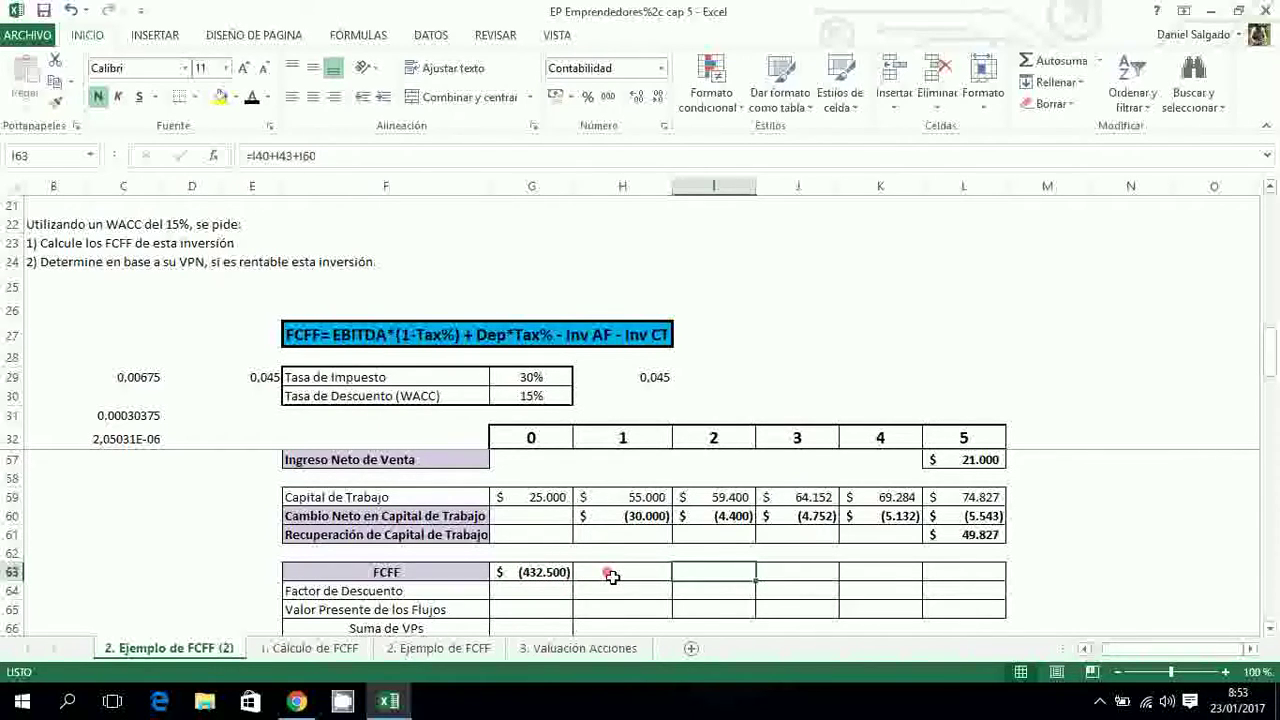
left_click(645, 580)
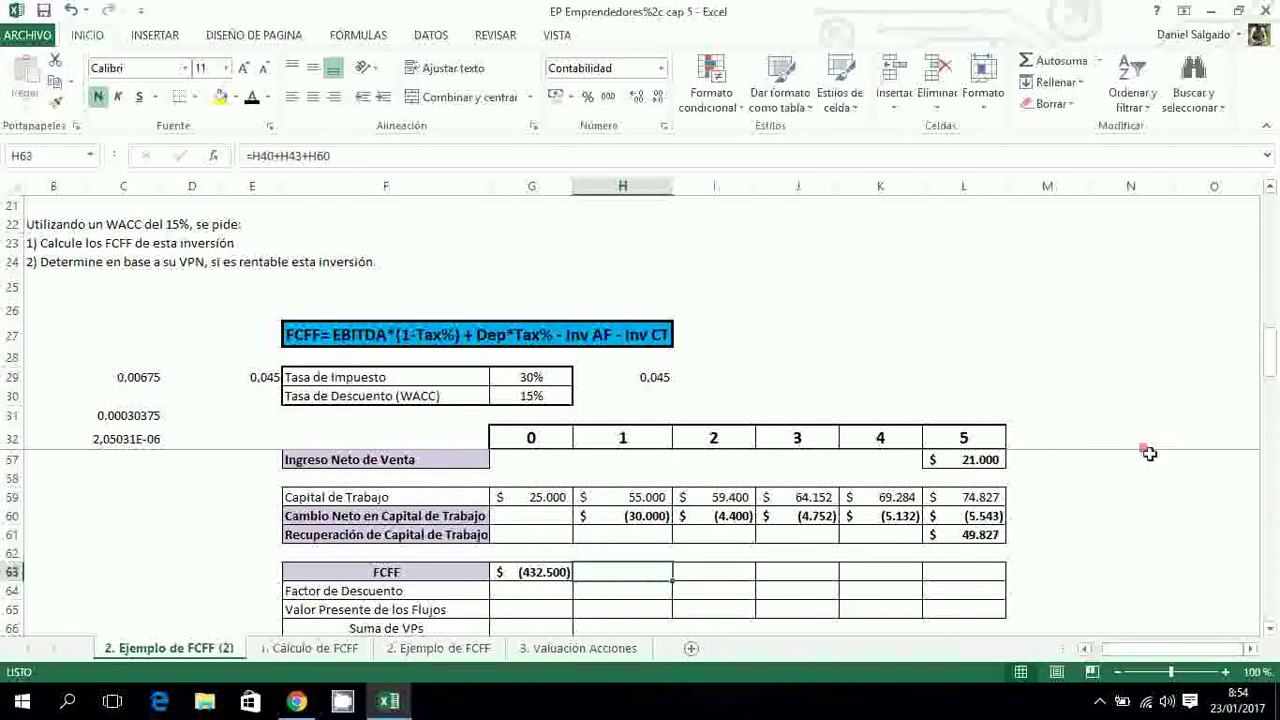
left_click_drag(1275, 370, 1275, 362)
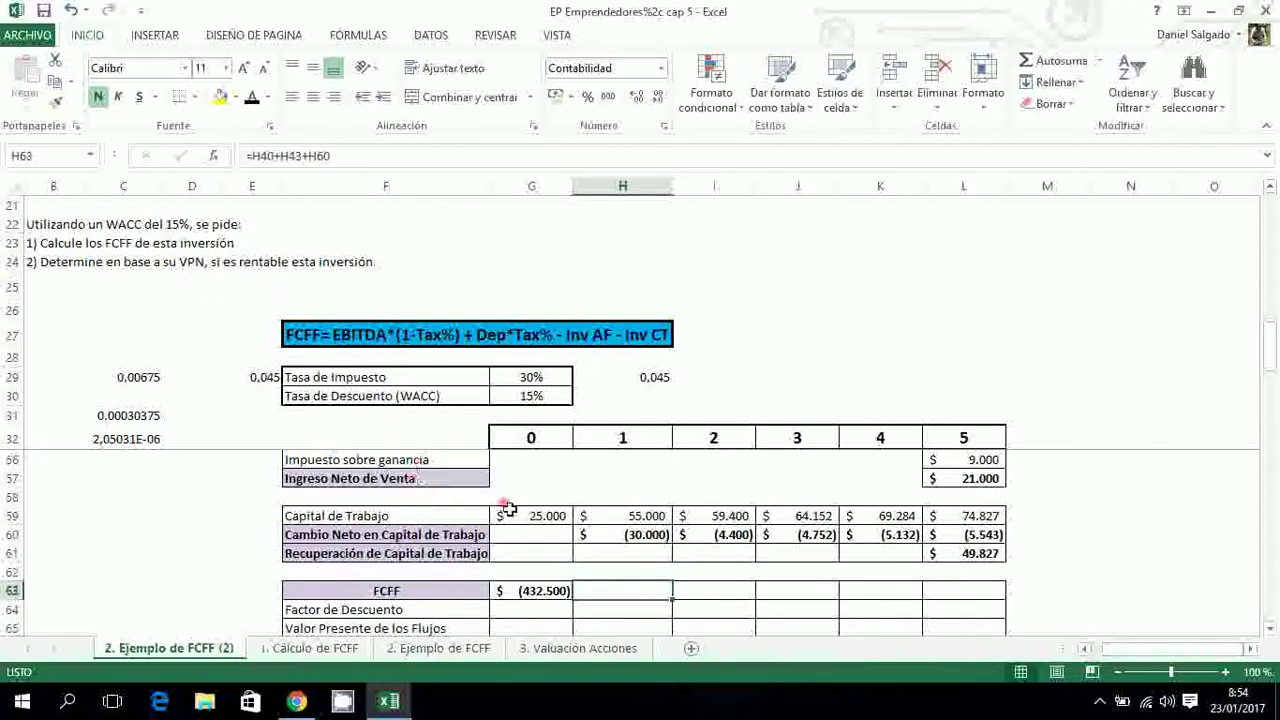
left_click_drag(1272, 345, 1272, 238)
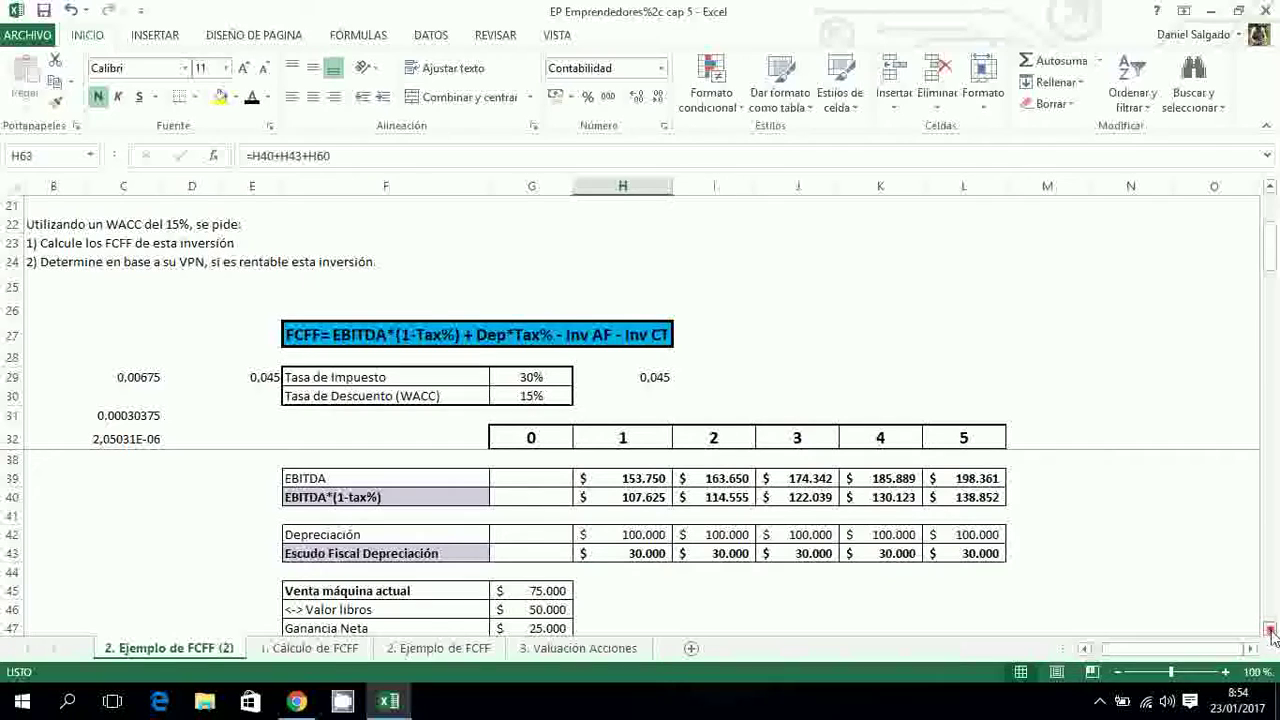
left_click_drag(1271, 631, 1271, 631)
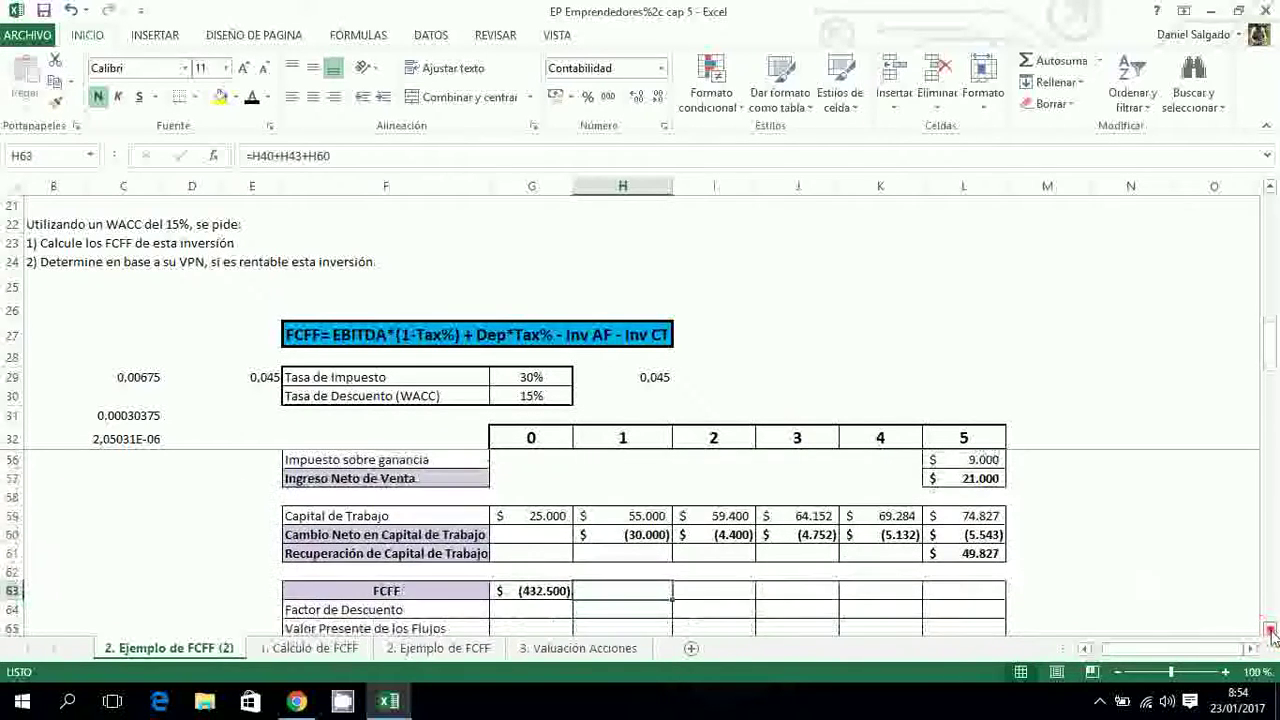
left_click(252, 98)
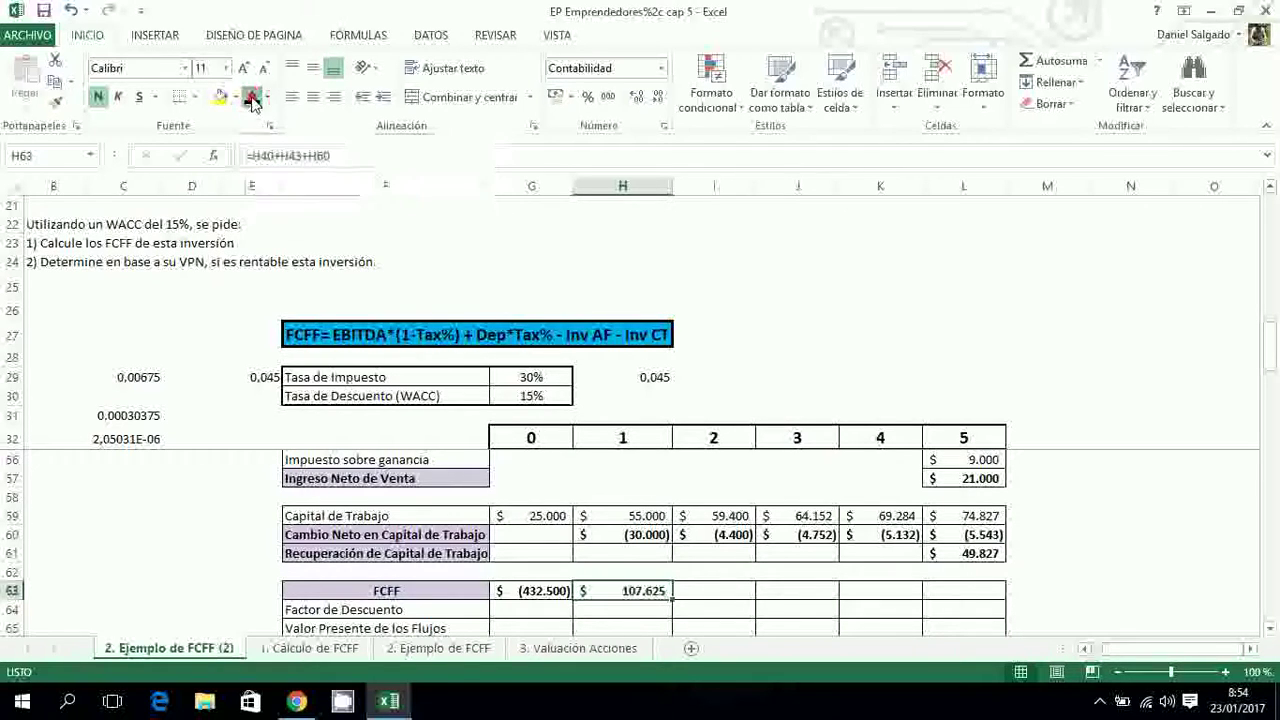
Open the year 1 FCFF formula in H63 and trace its references to H40, H43 and H60, leaving the formula as it is
double_click(627, 591)
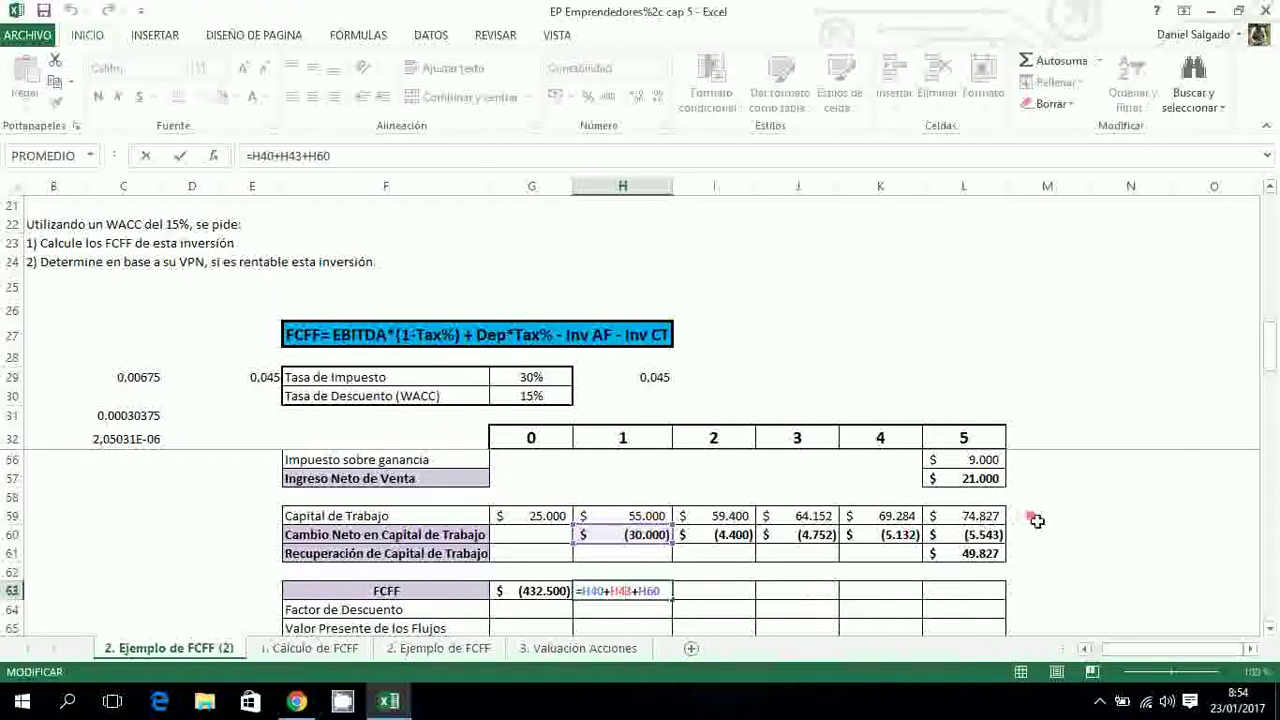
left_click_drag(1274, 347, 1270, 207)
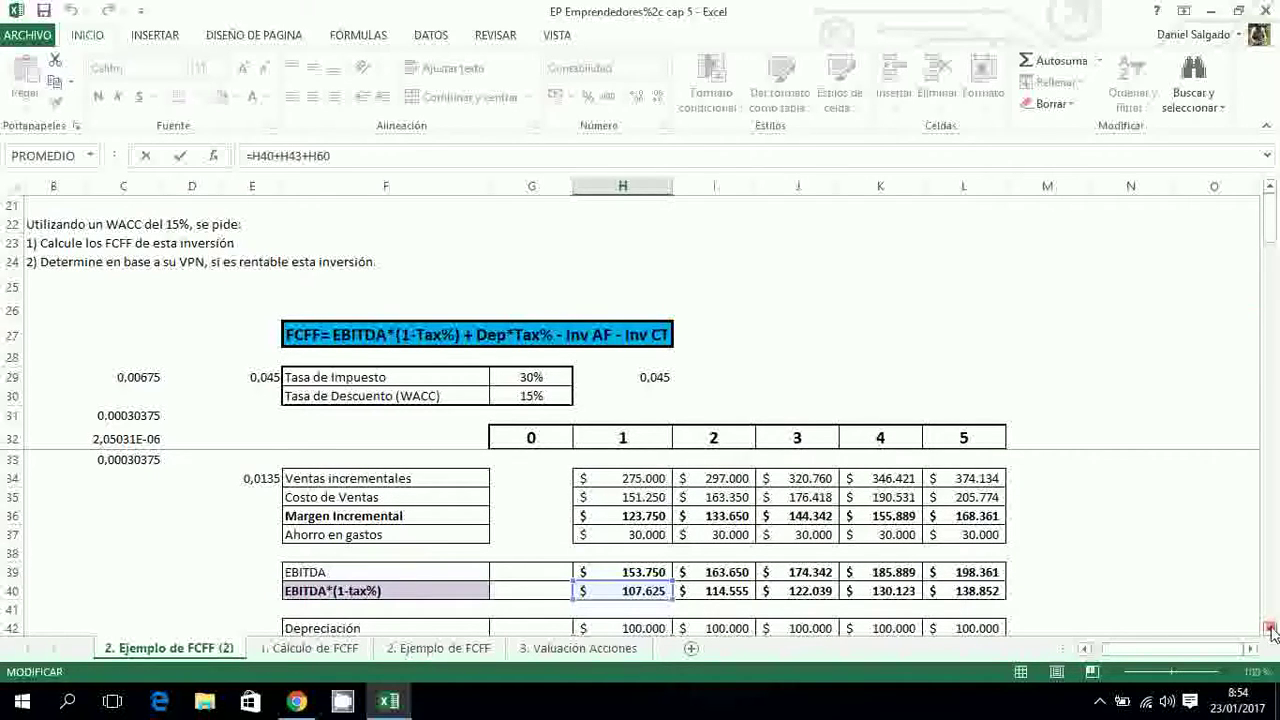
scroll(1271, 630, "down", 5)
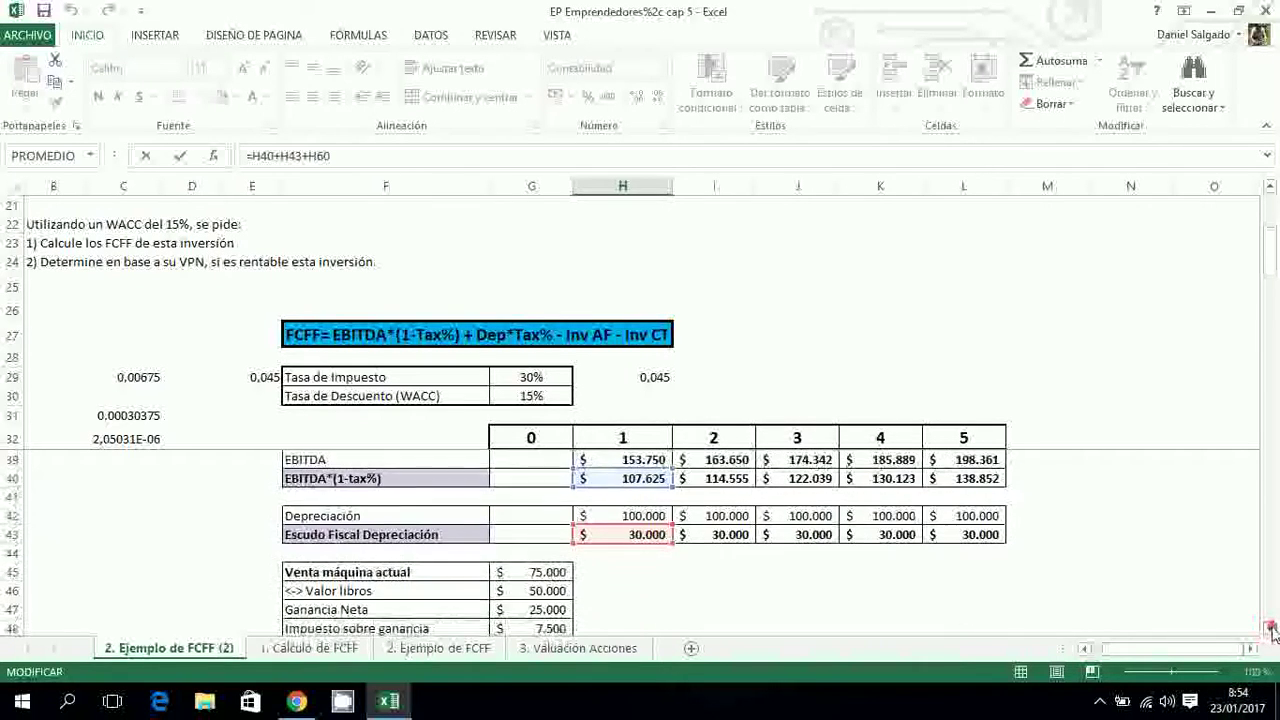
scroll(1271, 630, "down", 6)
scroll(1271, 630, "down", 12)
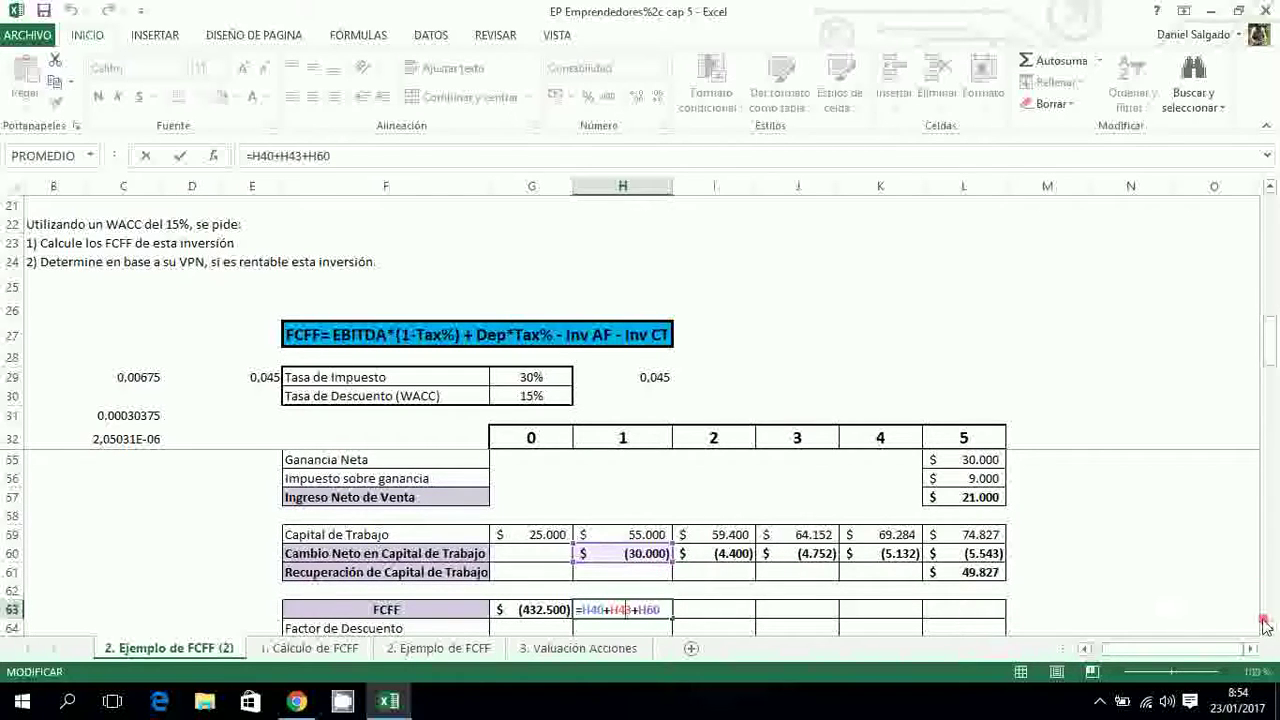
key("Return")
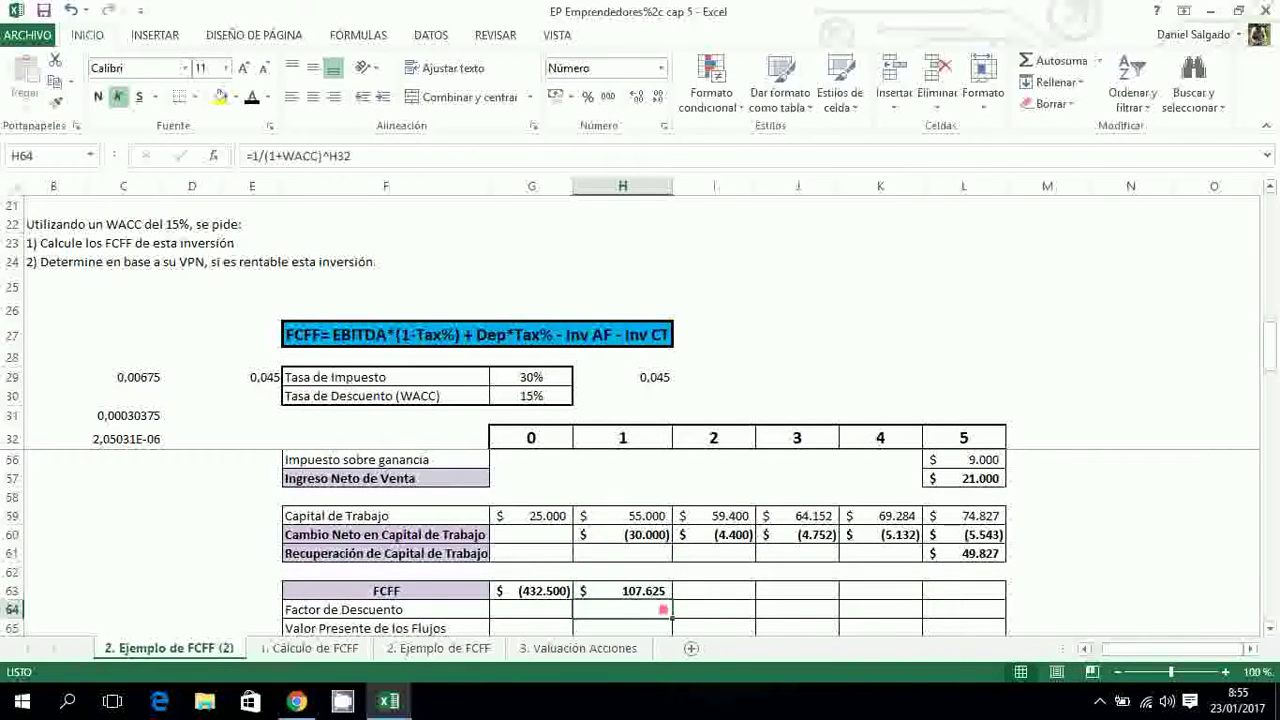
Apply the black font colour to the FCFF values for years 2 to 5 in I63:L63
left_click_drag(689, 590, 888, 604)
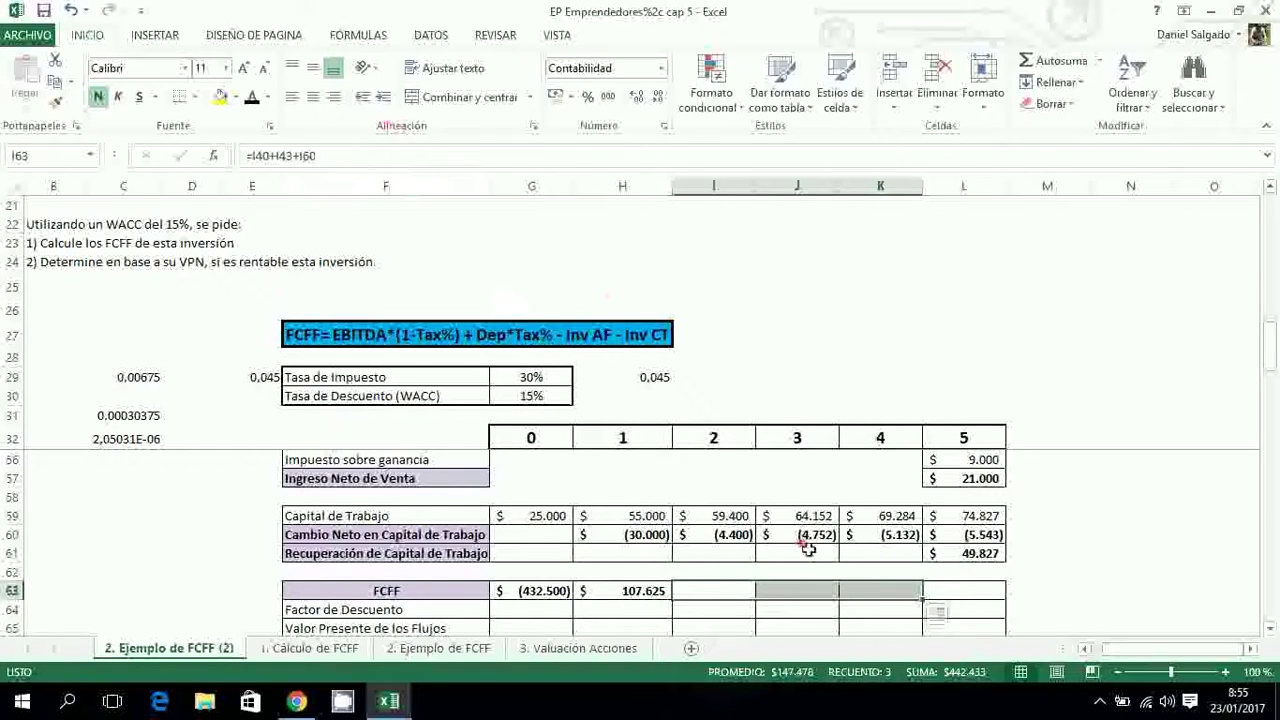
left_click(766, 614)
left_click_drag(712, 592, 986, 592)
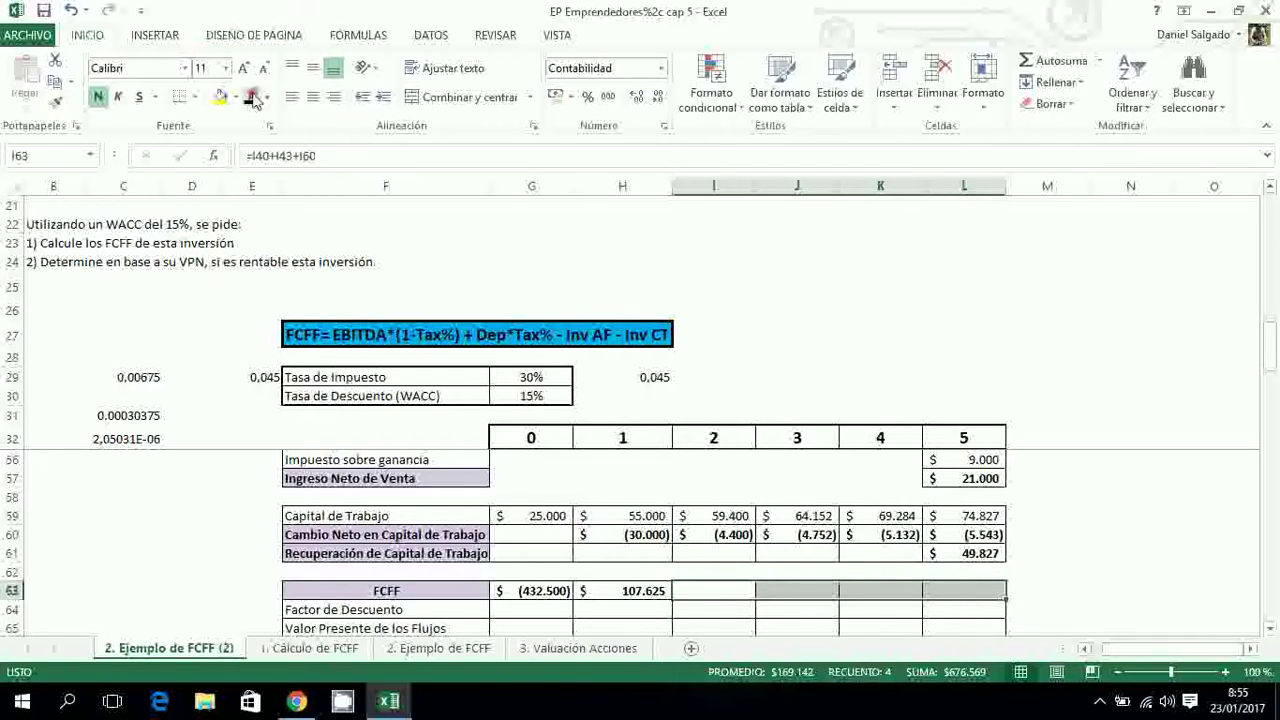
left_click(253, 100)
Examine the year 5 FCFF formula in L63 and its references to L40, L43, L60, L57 and L61
left_click(998, 595)
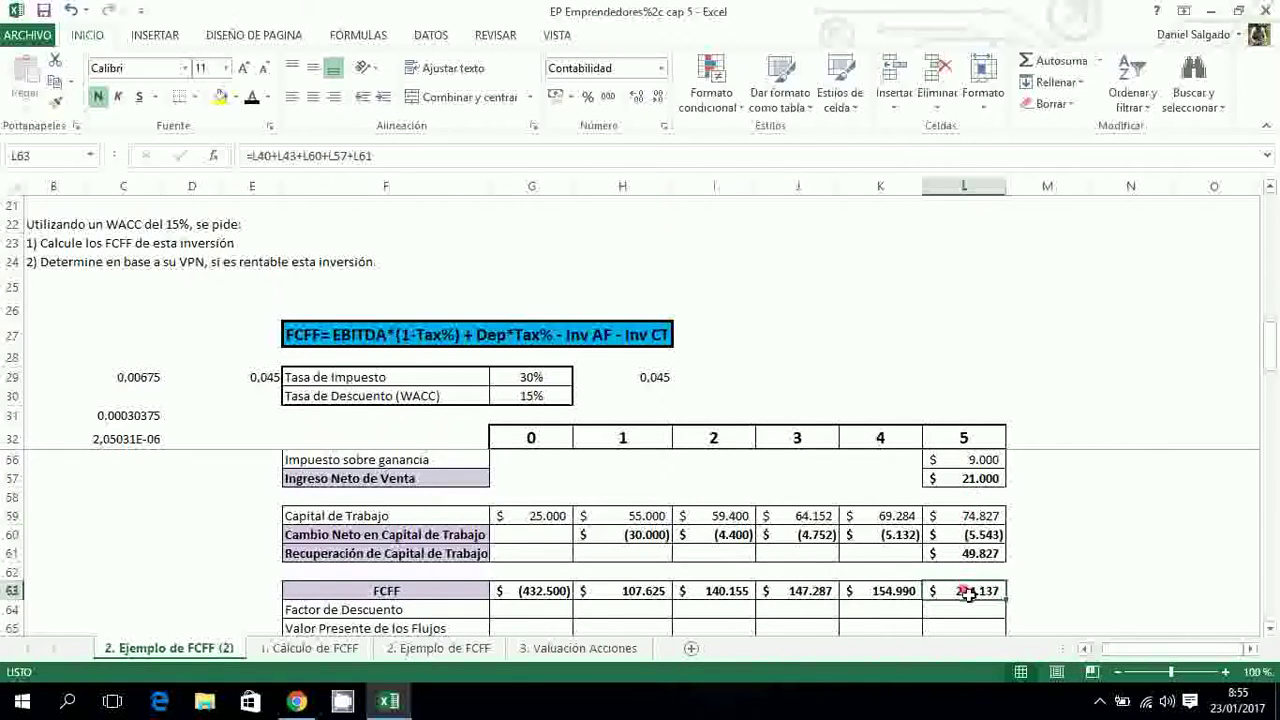
double_click(968, 594)
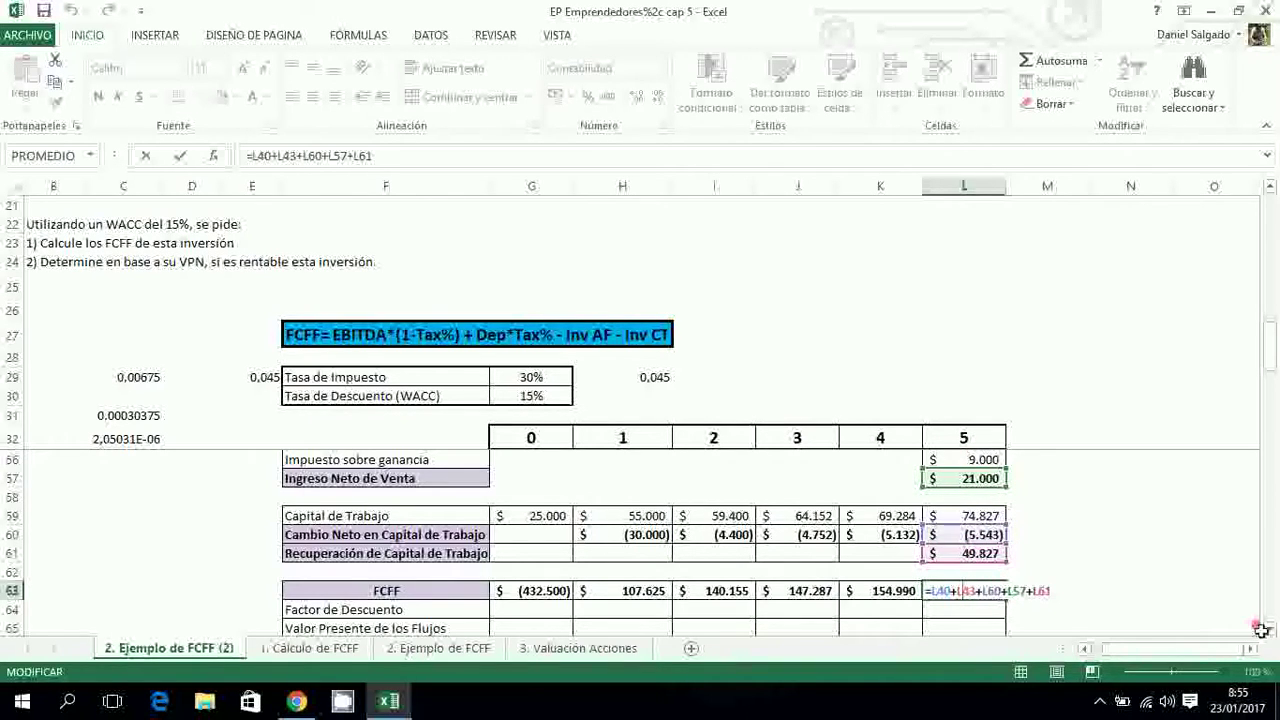
key("ctrl+Return")
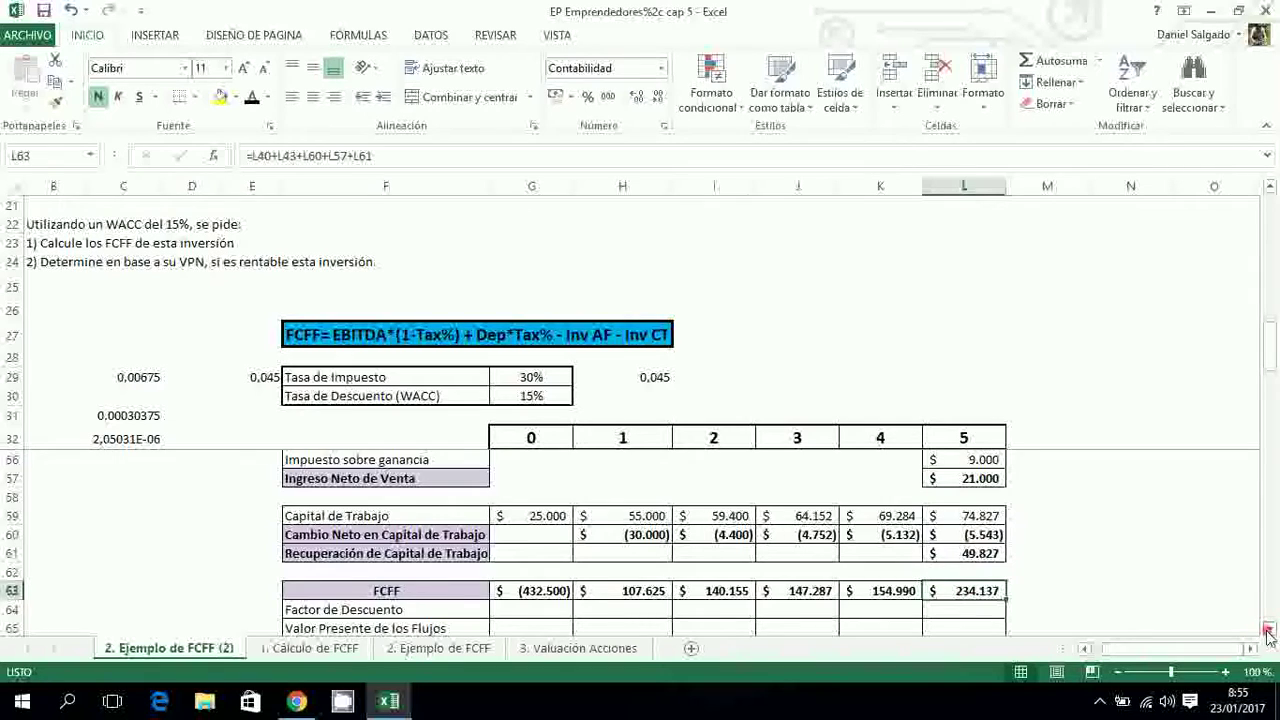
Apply the black font colour to the year 0 discount factor in G64 after checking its formula
double_click(1268, 630)
left_click(1268, 630)
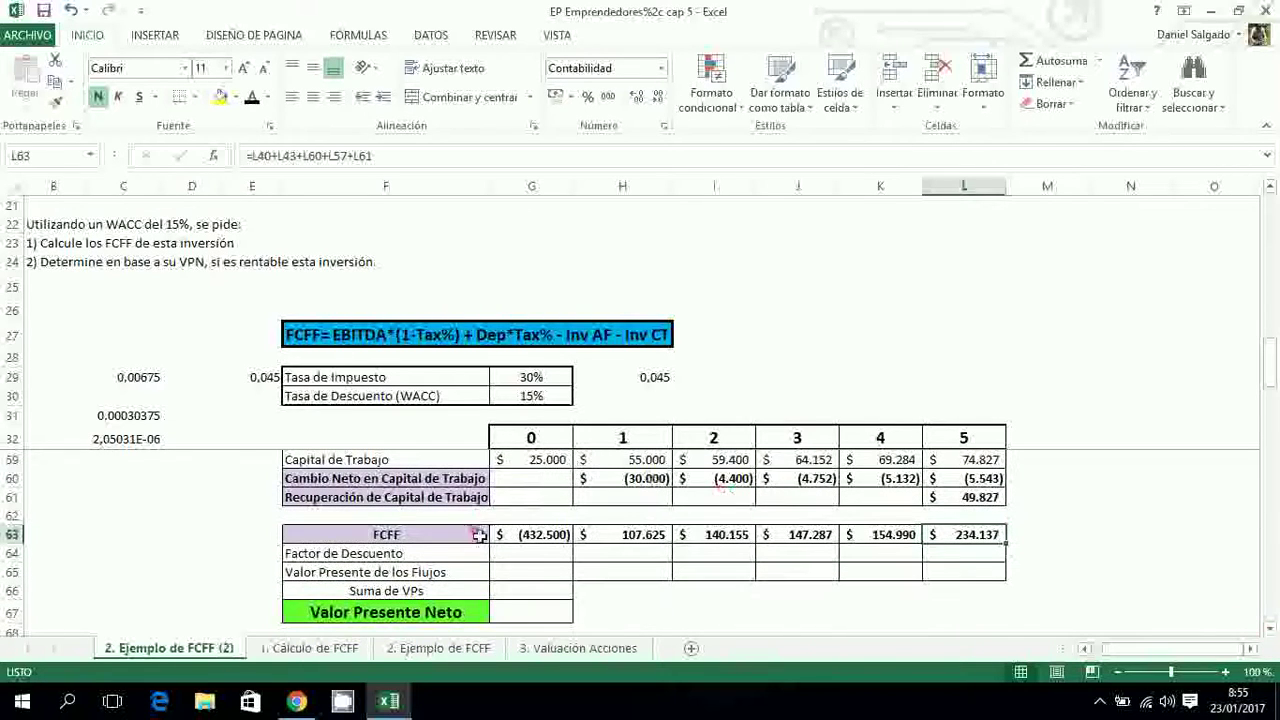
left_click(516, 561)
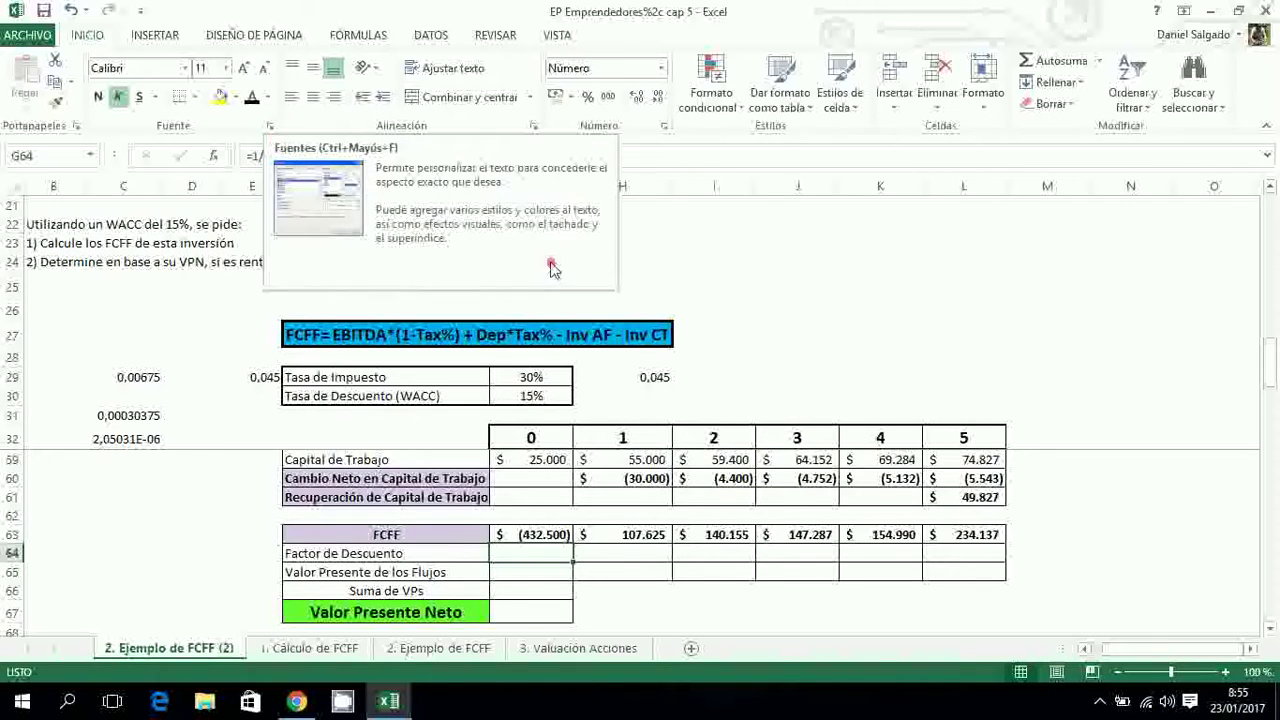
left_click(817, 265)
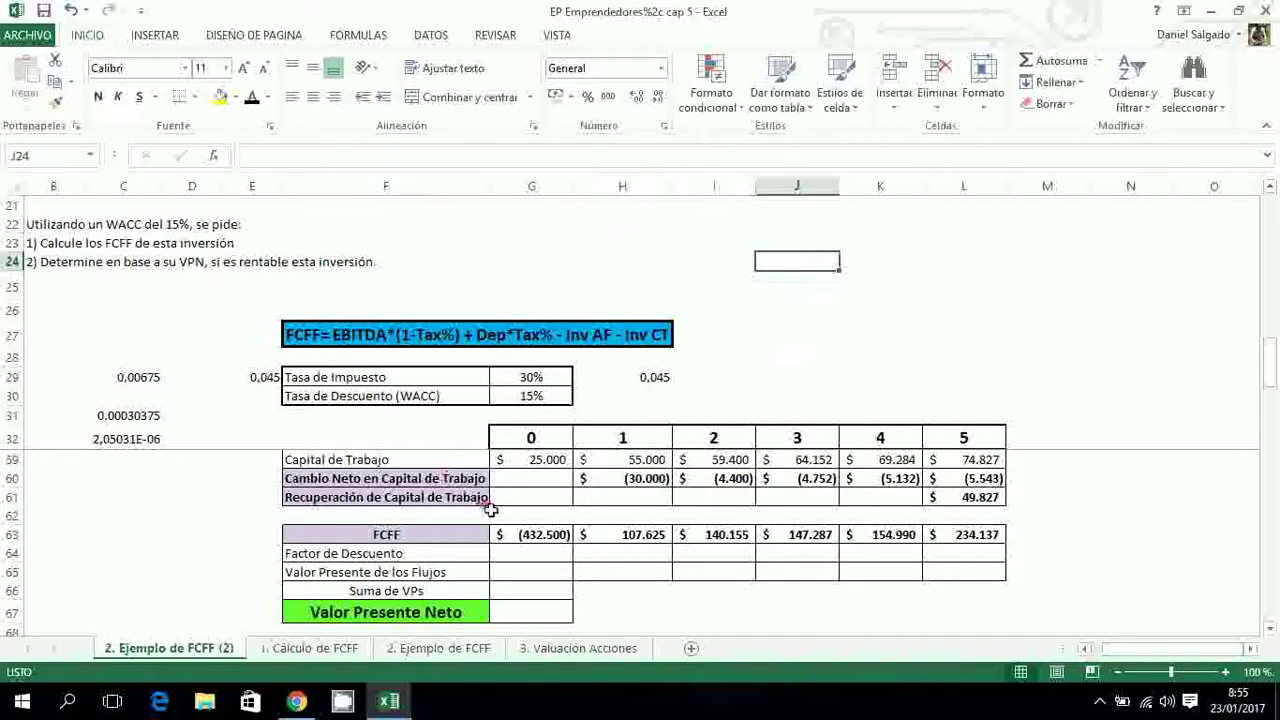
left_click(530, 554)
scroll(530, 554, "left", 1)
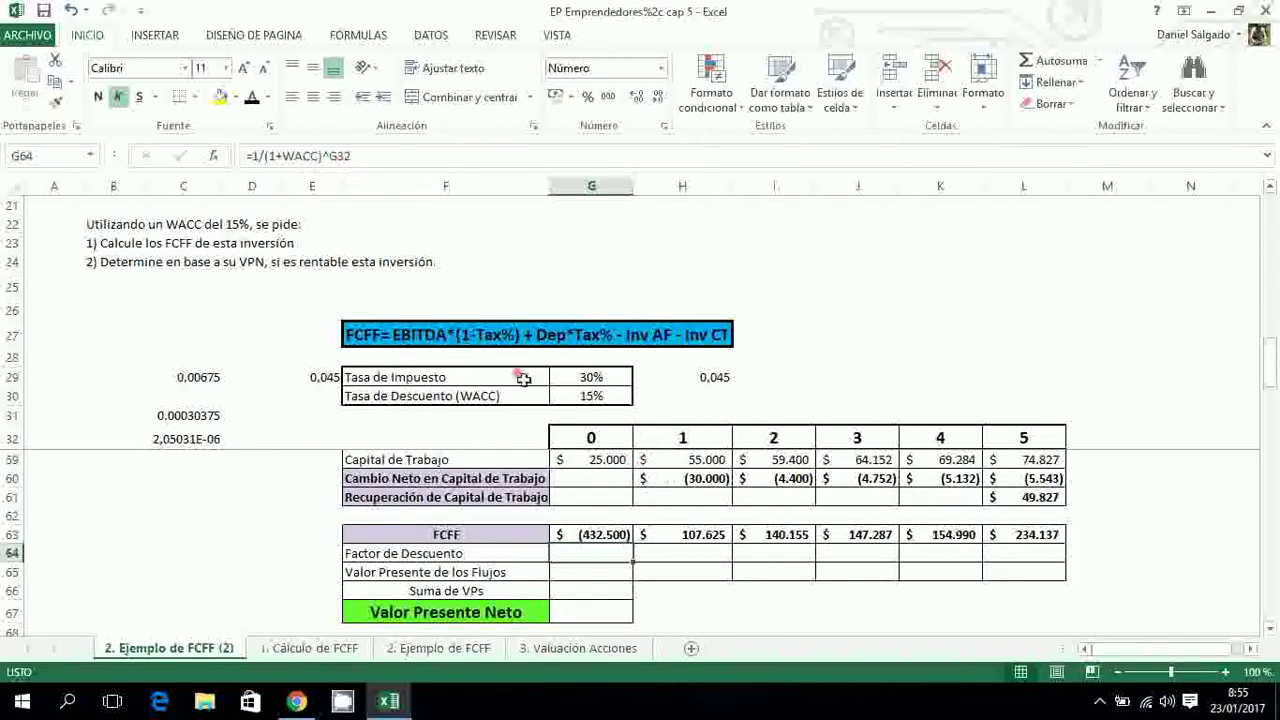
left_click(252, 97)
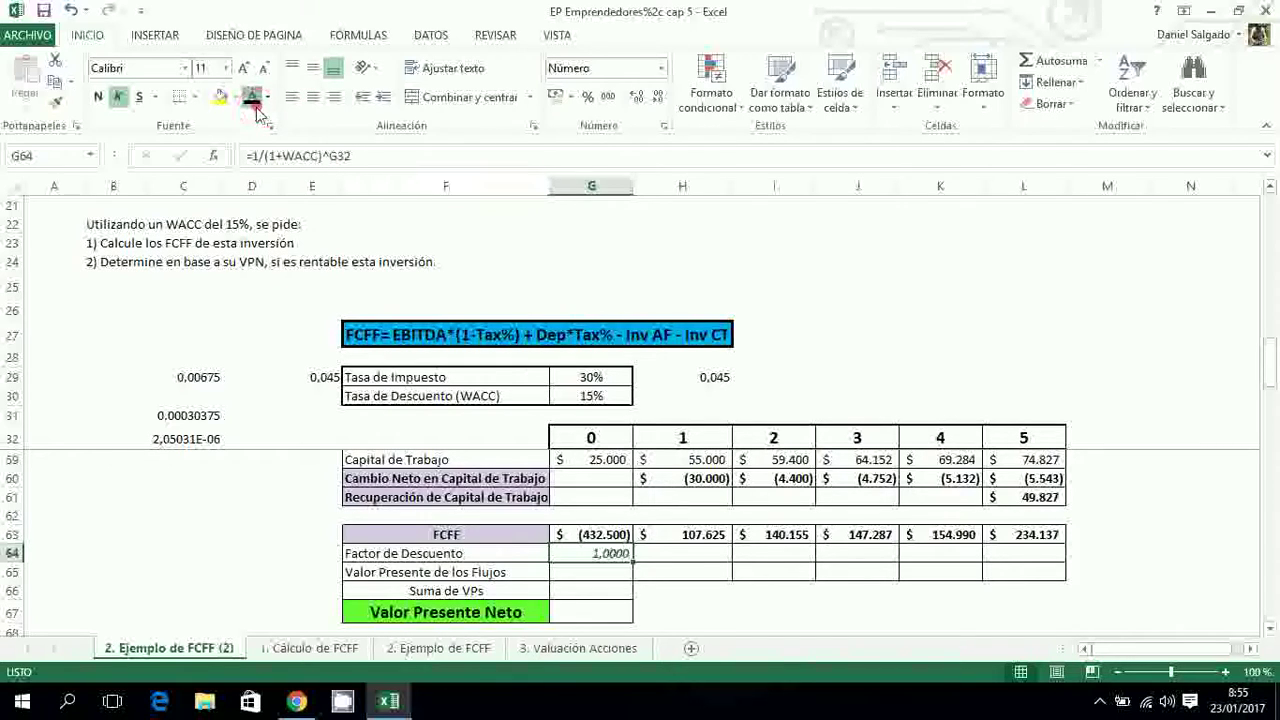
Check the discount factor formulas in H64 and I64, and apply the black font colour to H64:L64 for years 1 to 5
left_click(704, 553)
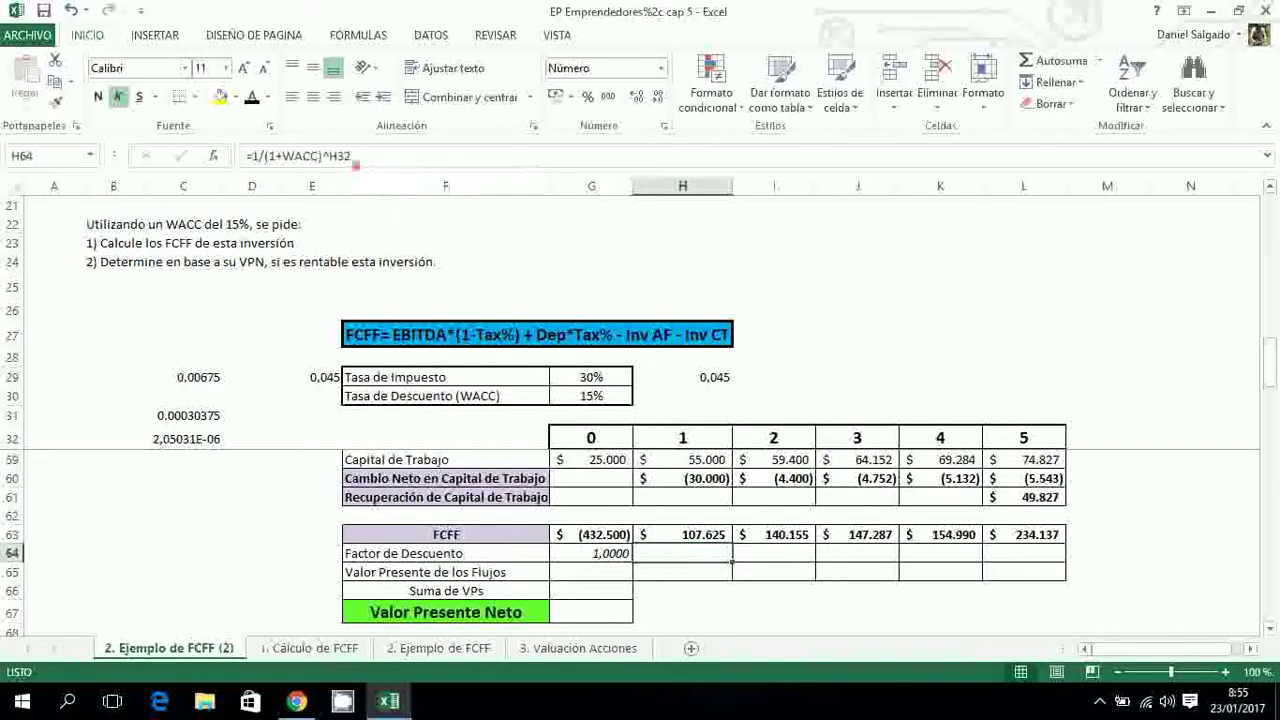
left_click(797, 560)
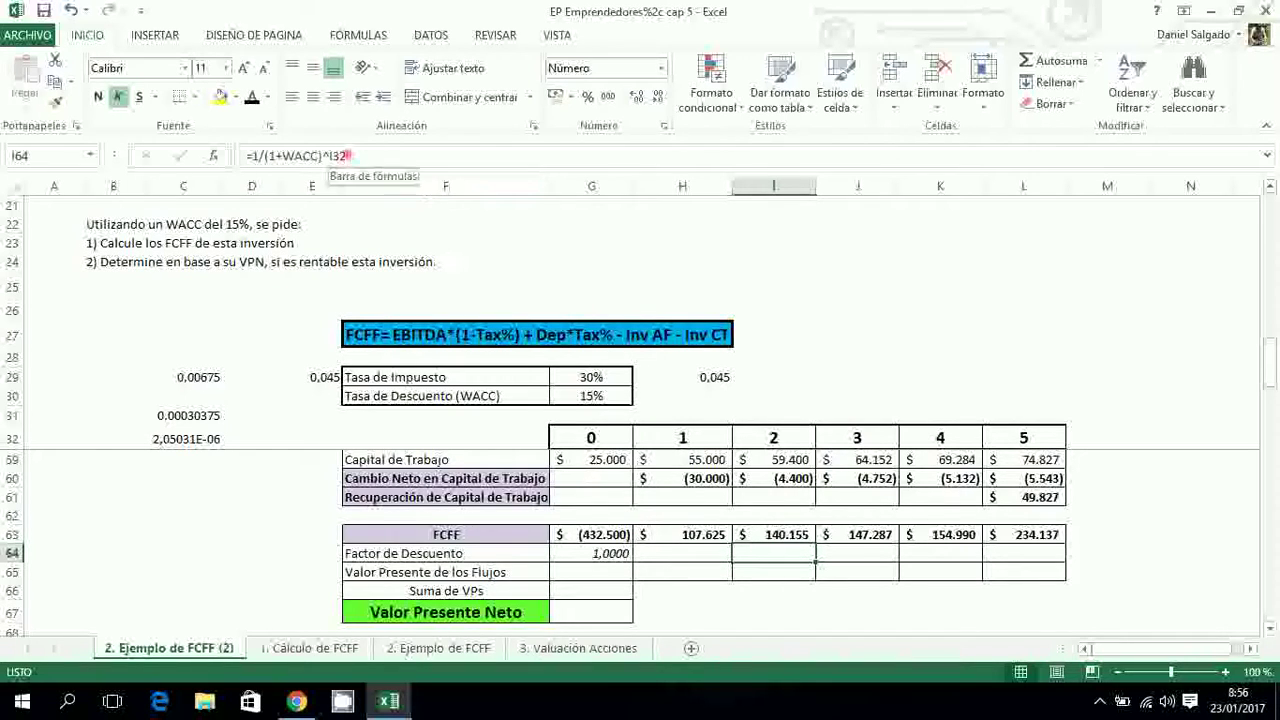
double_click(676, 553)
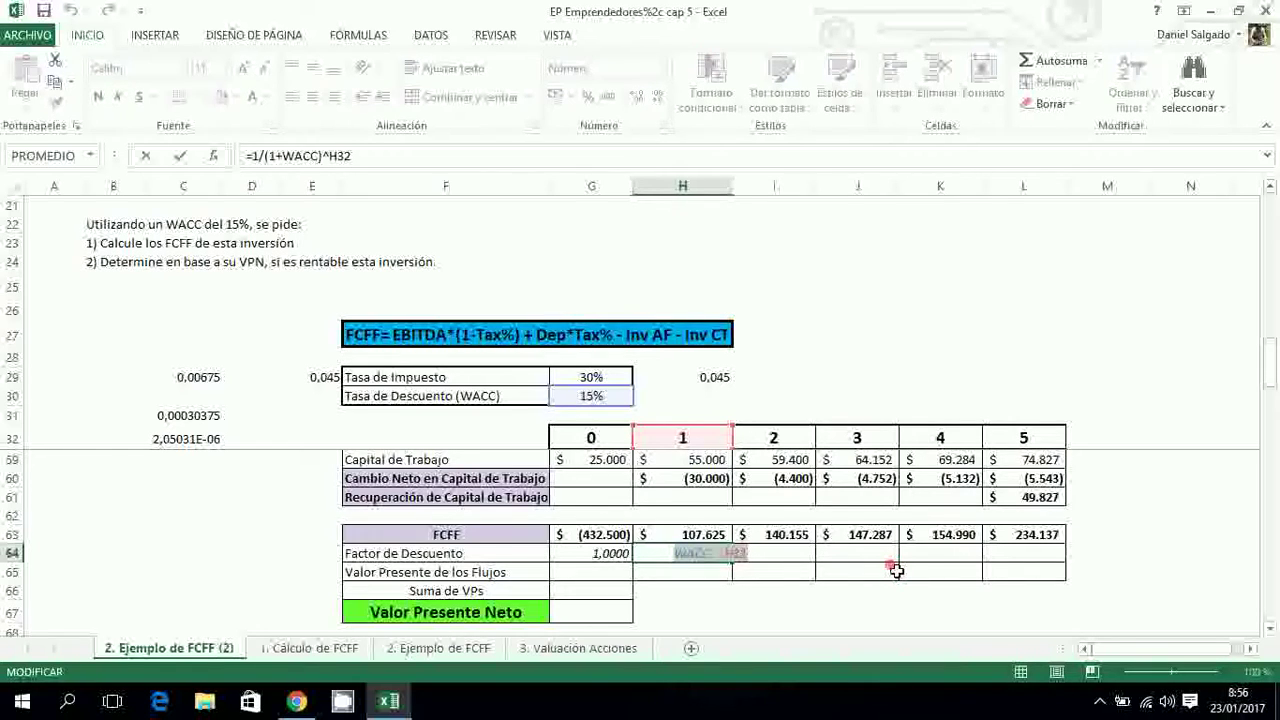
key("Escape")
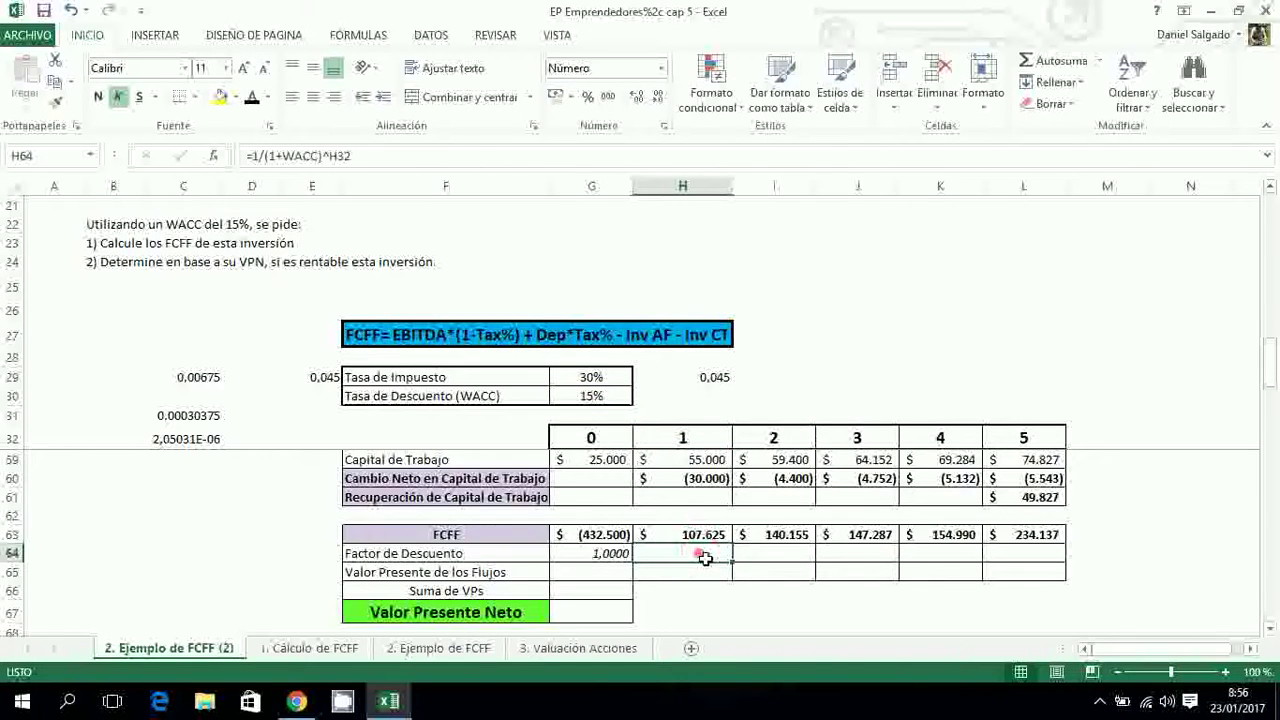
left_click_drag(705, 558, 1055, 560)
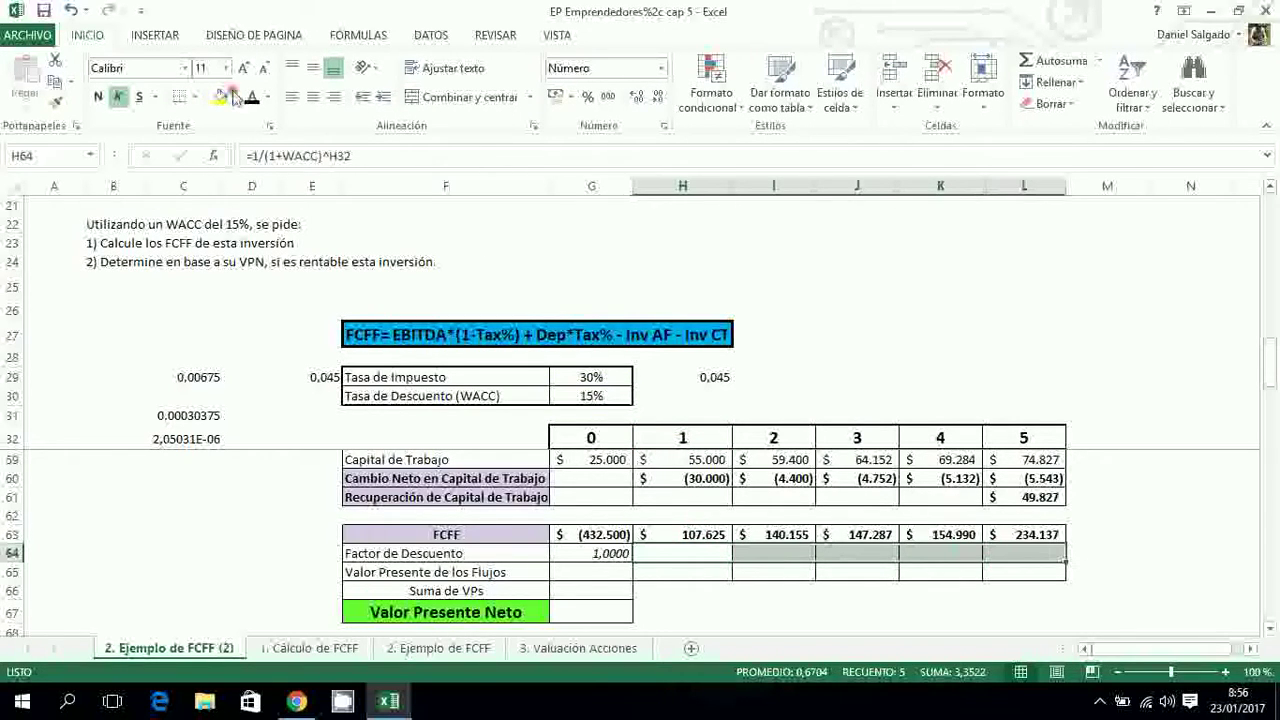
Apply the black font colour to the Valor Presente de los Flujos row in G65:L65
left_click(598, 577)
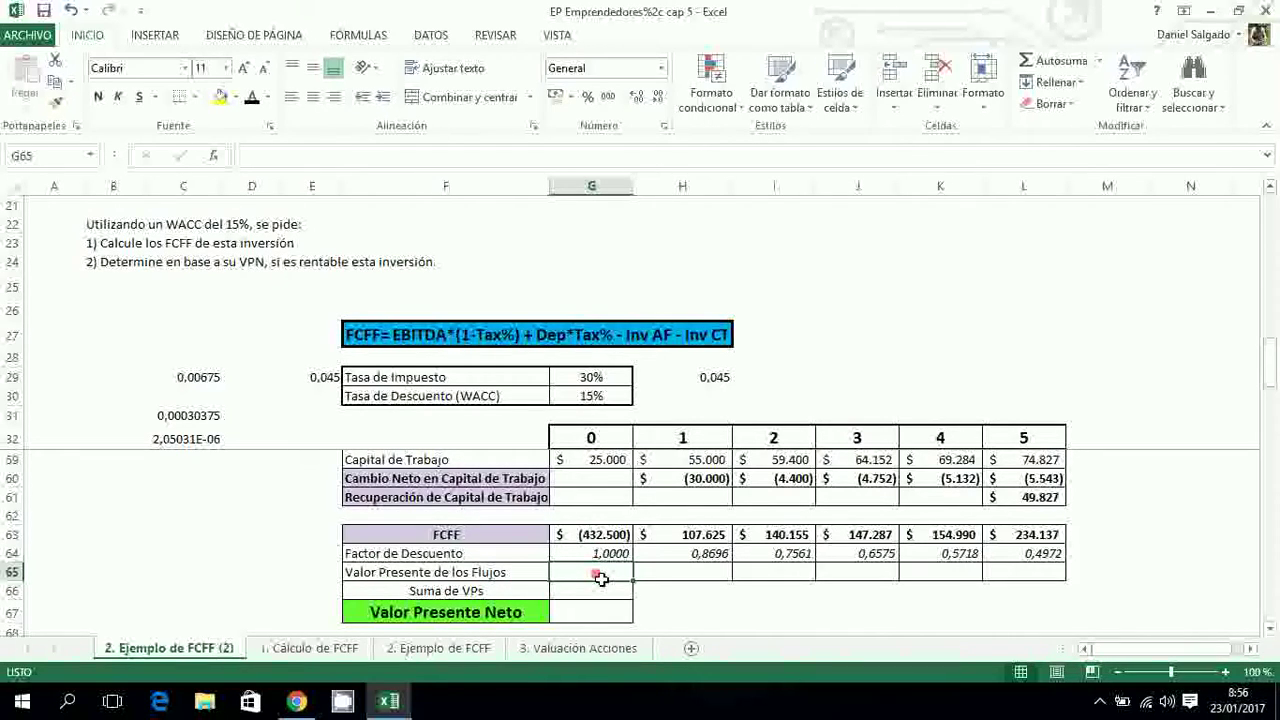
left_click_drag(601, 579, 1024, 574)
left_click(255, 100)
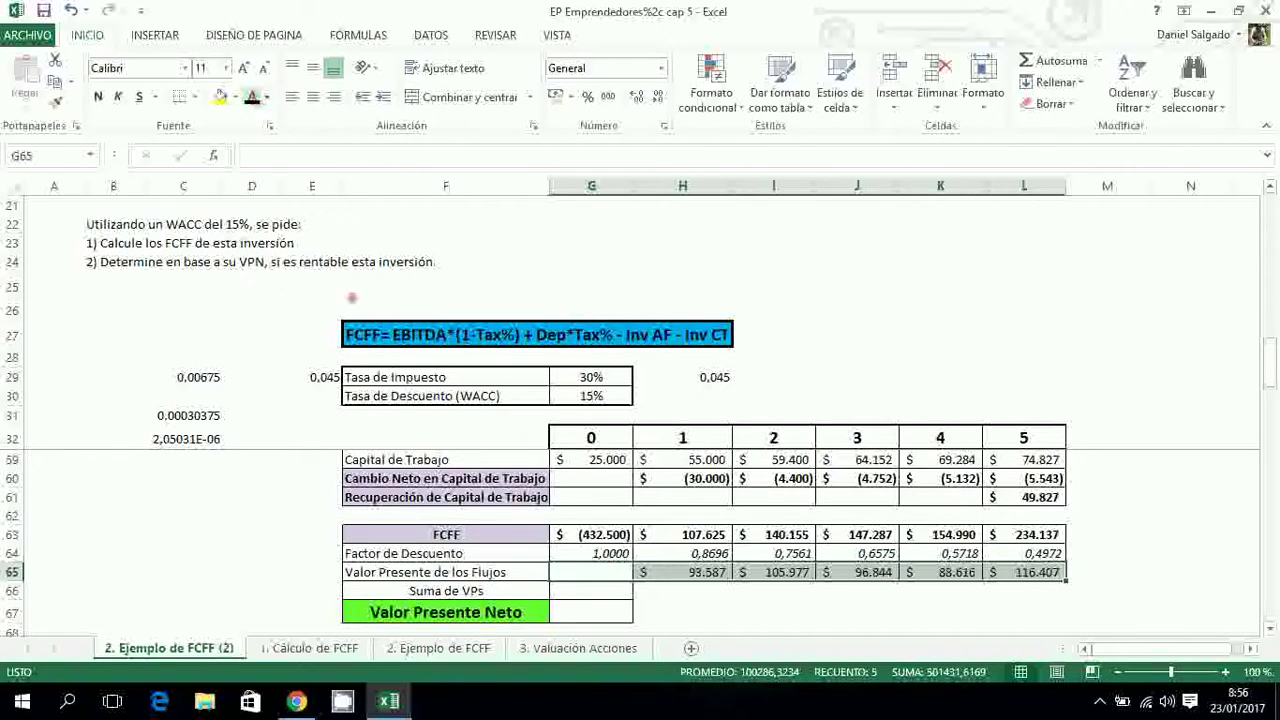
left_click(694, 597)
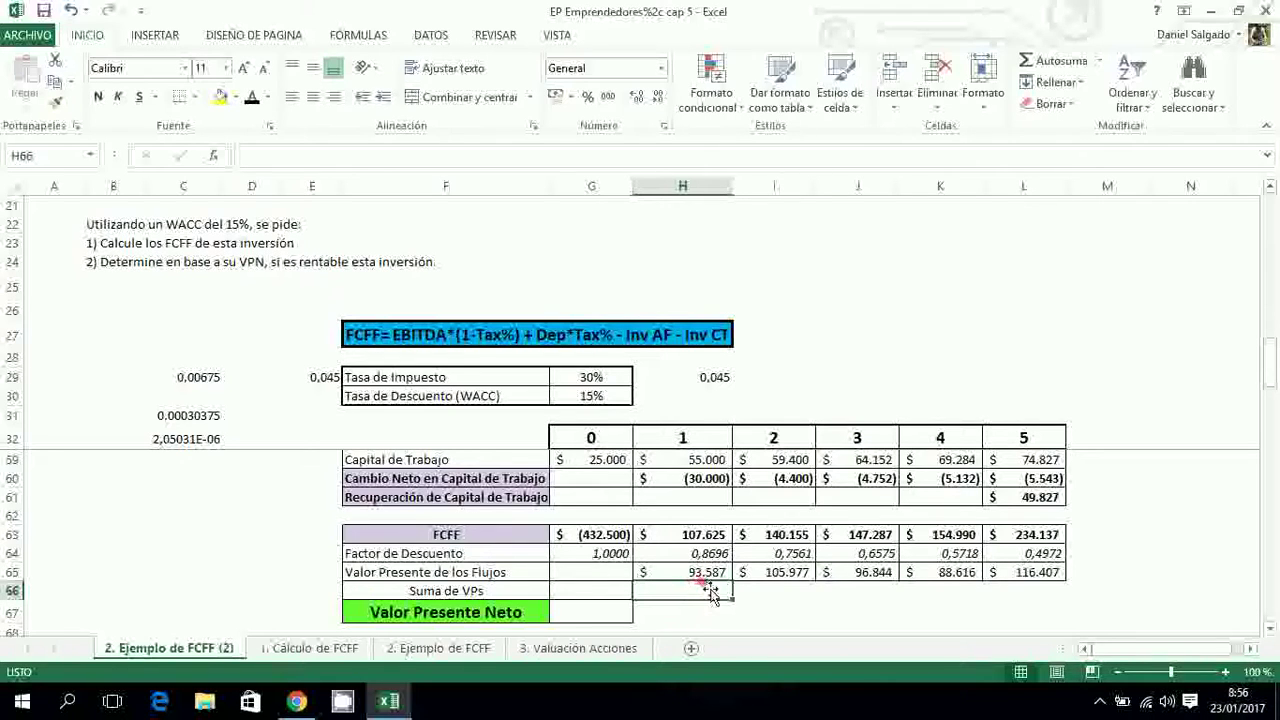
Apply the black font colour to the Suma de VPs in G66 and review the present value formulas in row 65
left_click(590, 596)
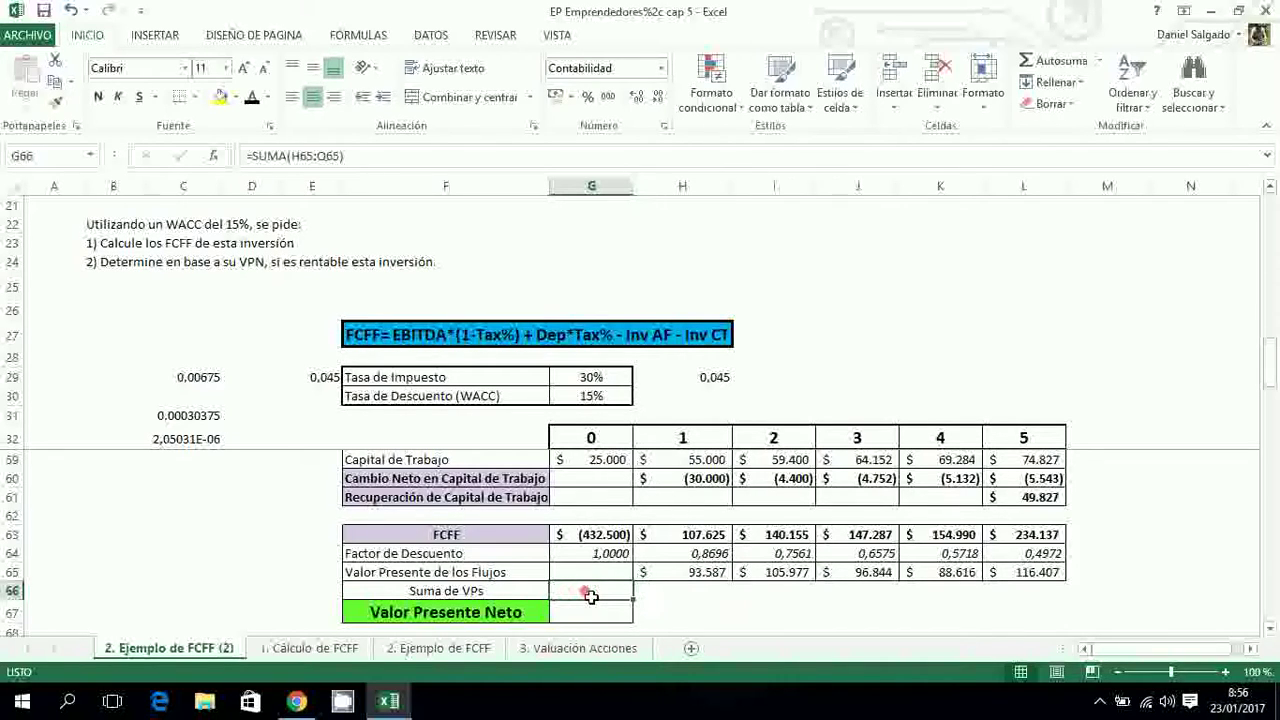
left_click(251, 97)
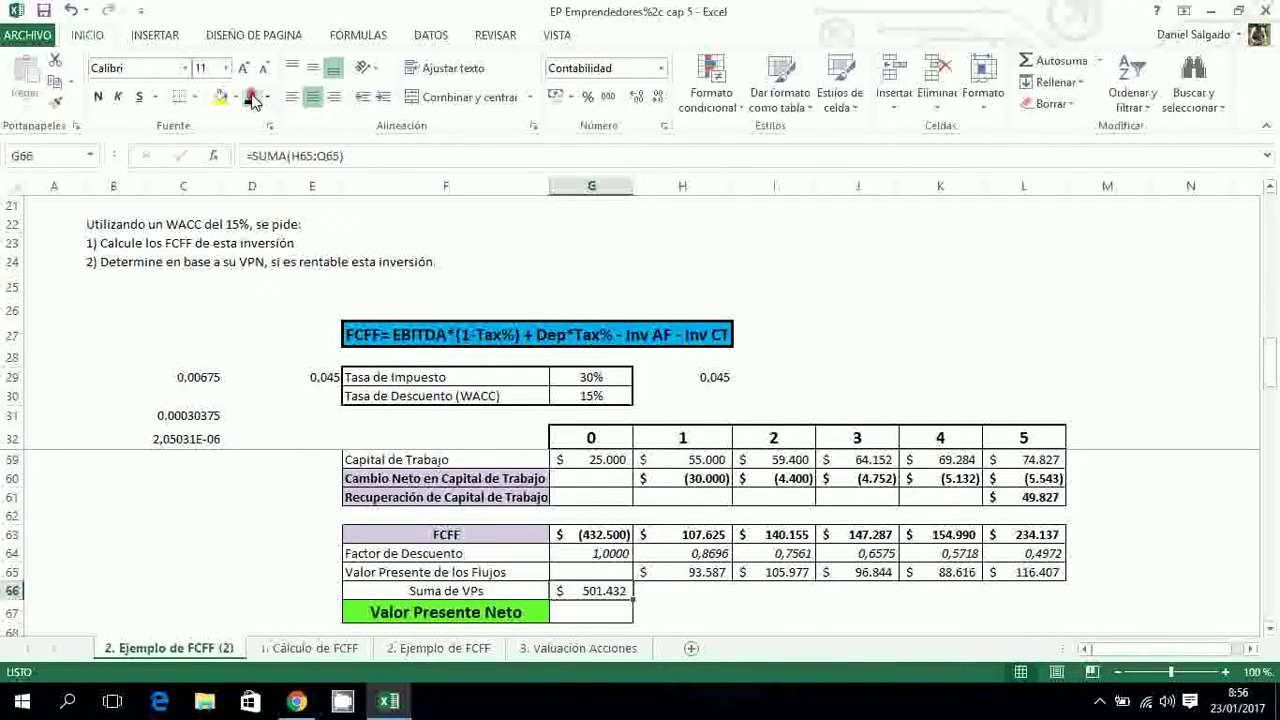
left_click(714, 577)
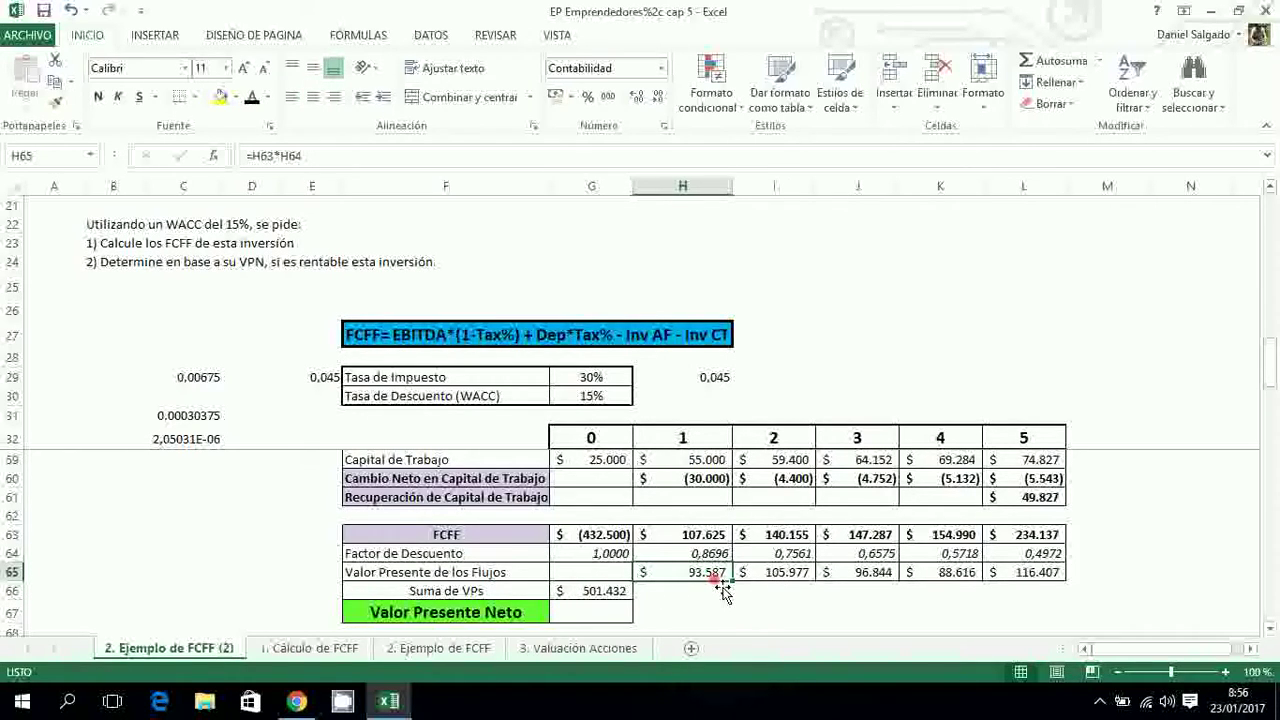
key("Right")
key("Right")
key("Right")
key("Right")
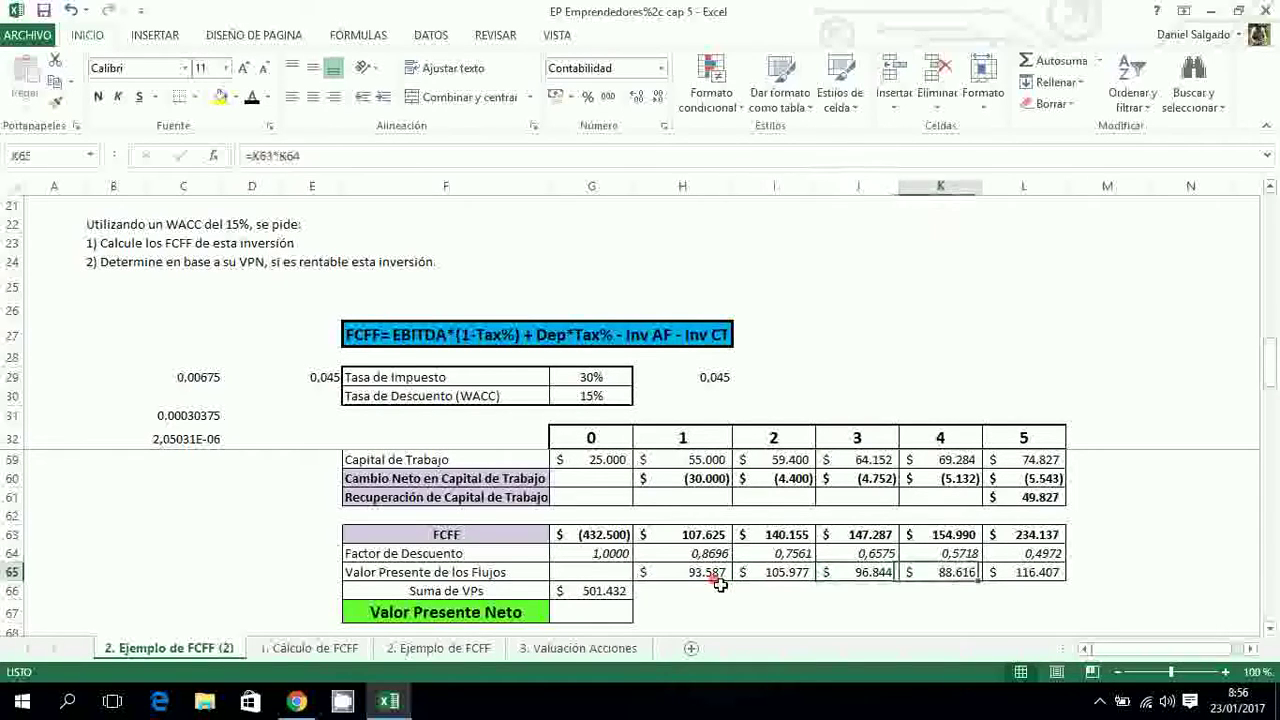
Review the sum formula in G66 and apply the black font colour to the Valor Presente Neto in G67
left_click(612, 597)
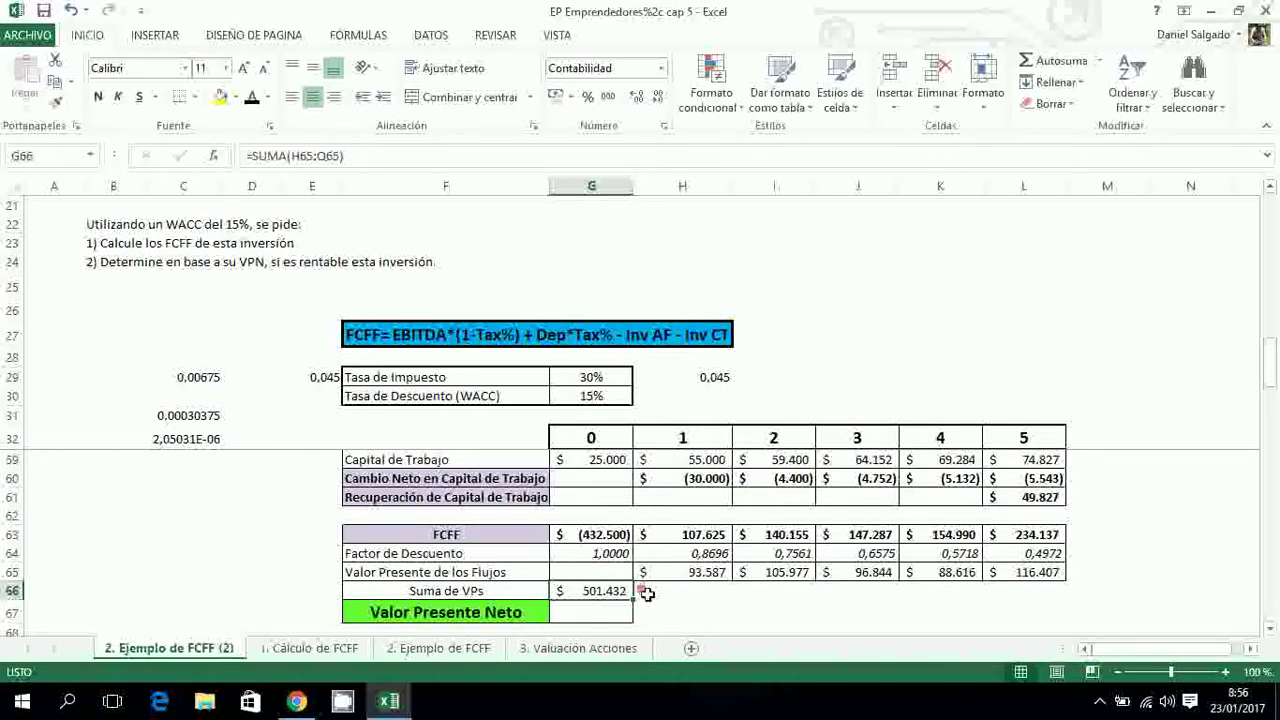
left_click(585, 617)
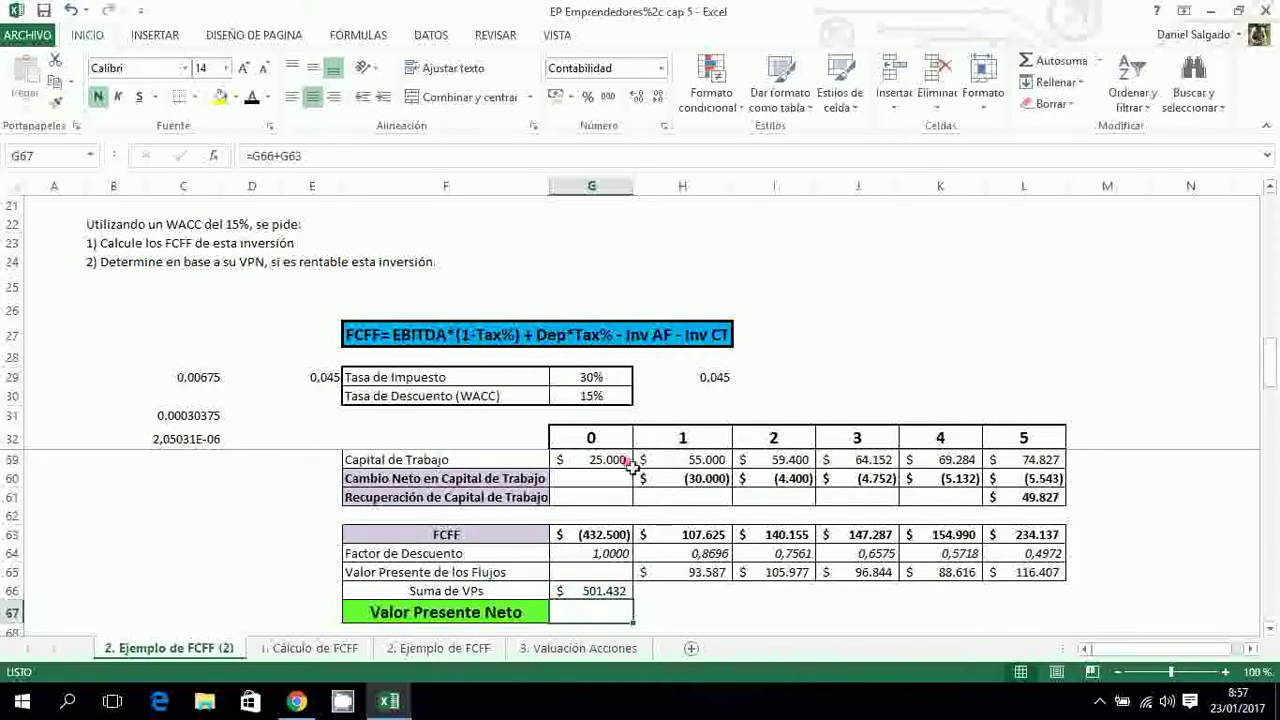
left_click(252, 100)
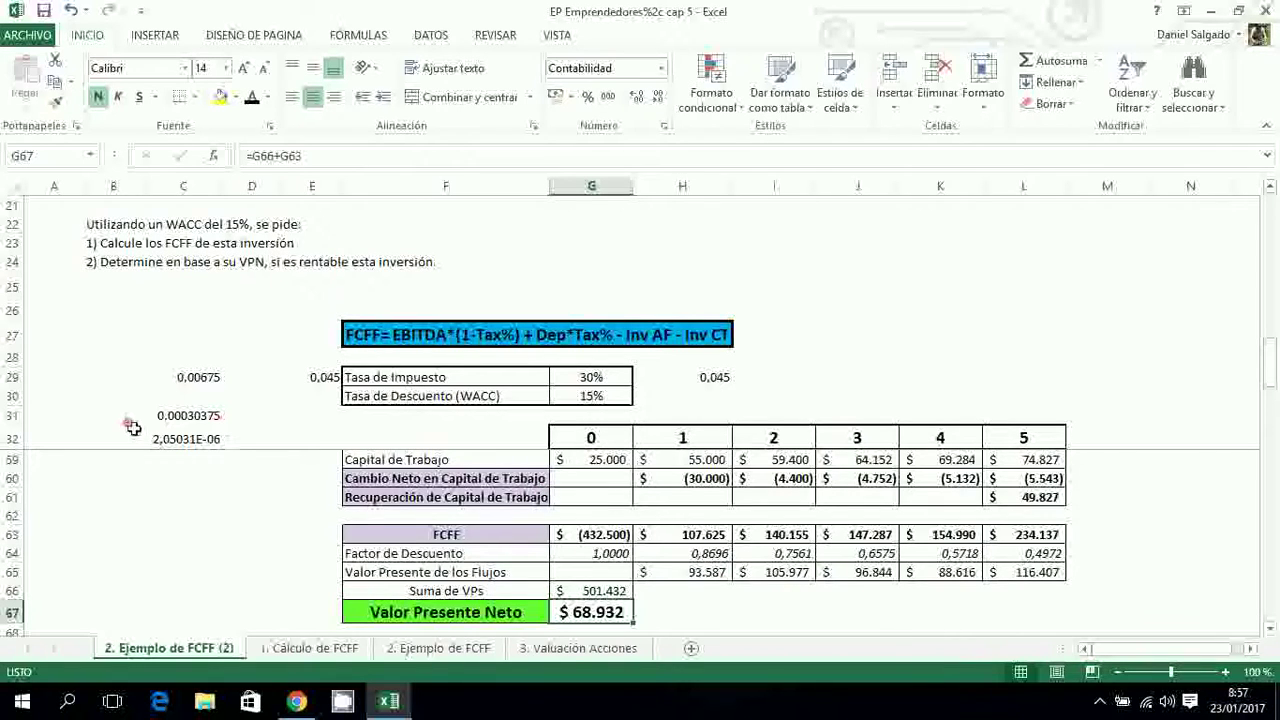
Unfreeze the panes held at the year header in row 32
left_click(13, 439)
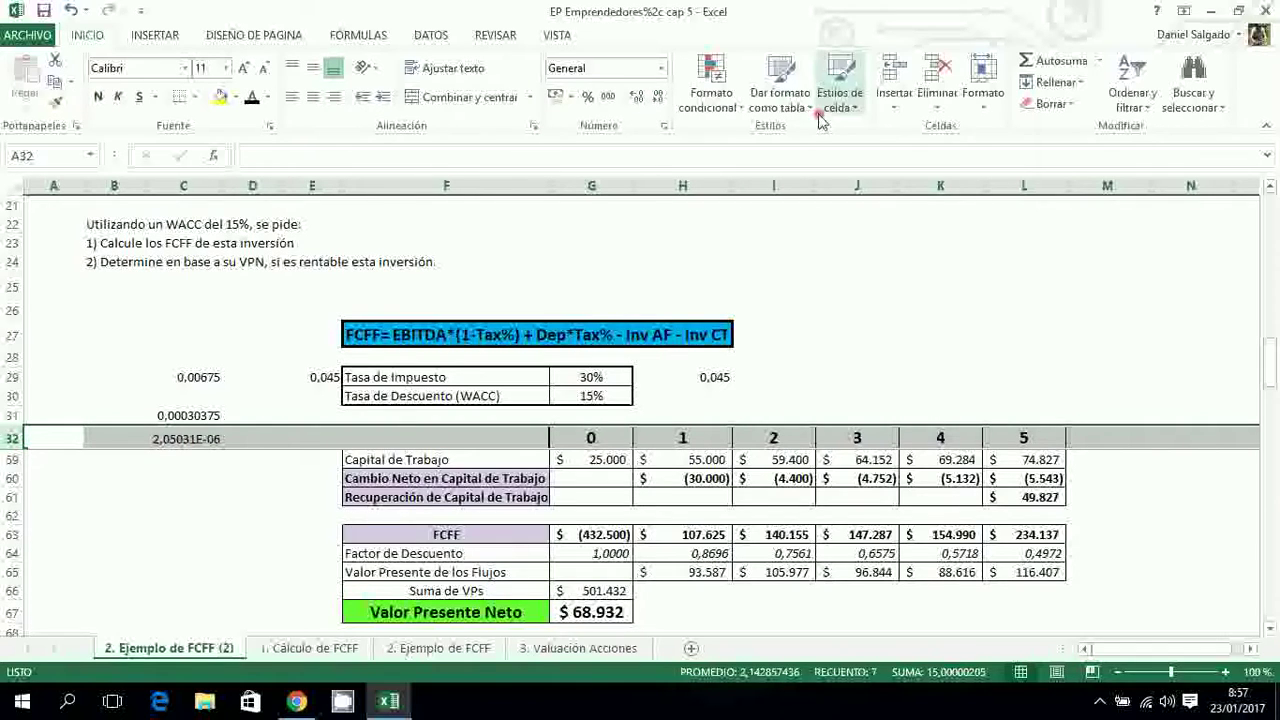
left_click(548, 34)
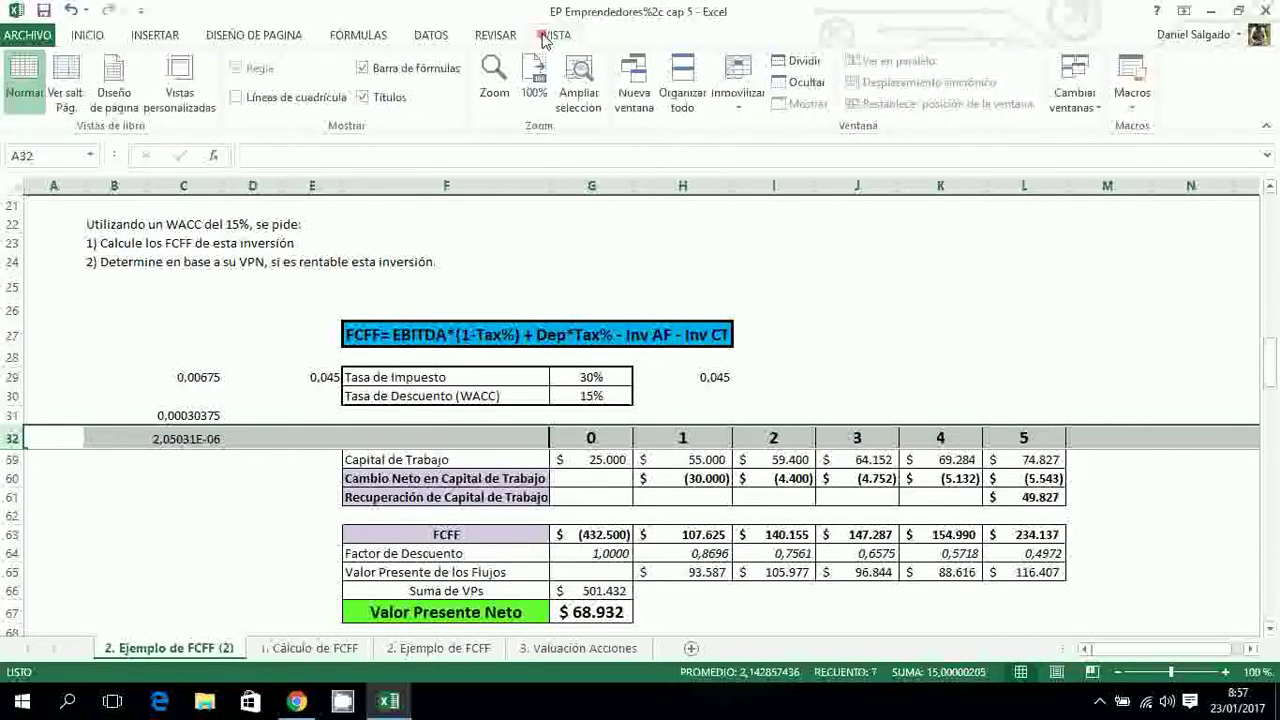
left_click(731, 112)
left_click(775, 141)
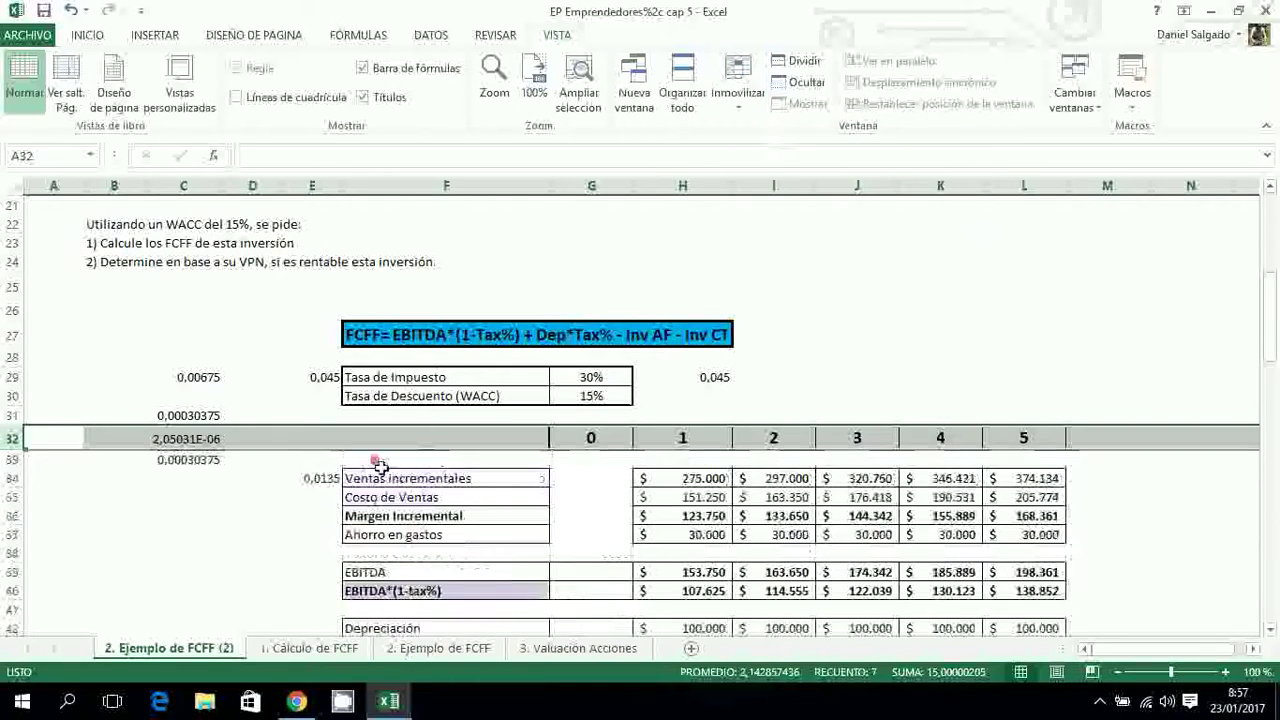
Freeze the panes above row 76, below the year header of the FCFF = EBIT(1-Tax%) + Dep - Inv AF-Inv CT template
left_click(233, 515)
key("Down")
key("Down")
key("Down")
key("Down")
key("Down")
key("Down")
key("Down")
key("Down")
key("Down")
key("Down")
key("Down")
key("Down")
key("Down")
key("Down")
key("Down")
key("Down")
key("Down")
key("Down")
key("Down")
key("Down")
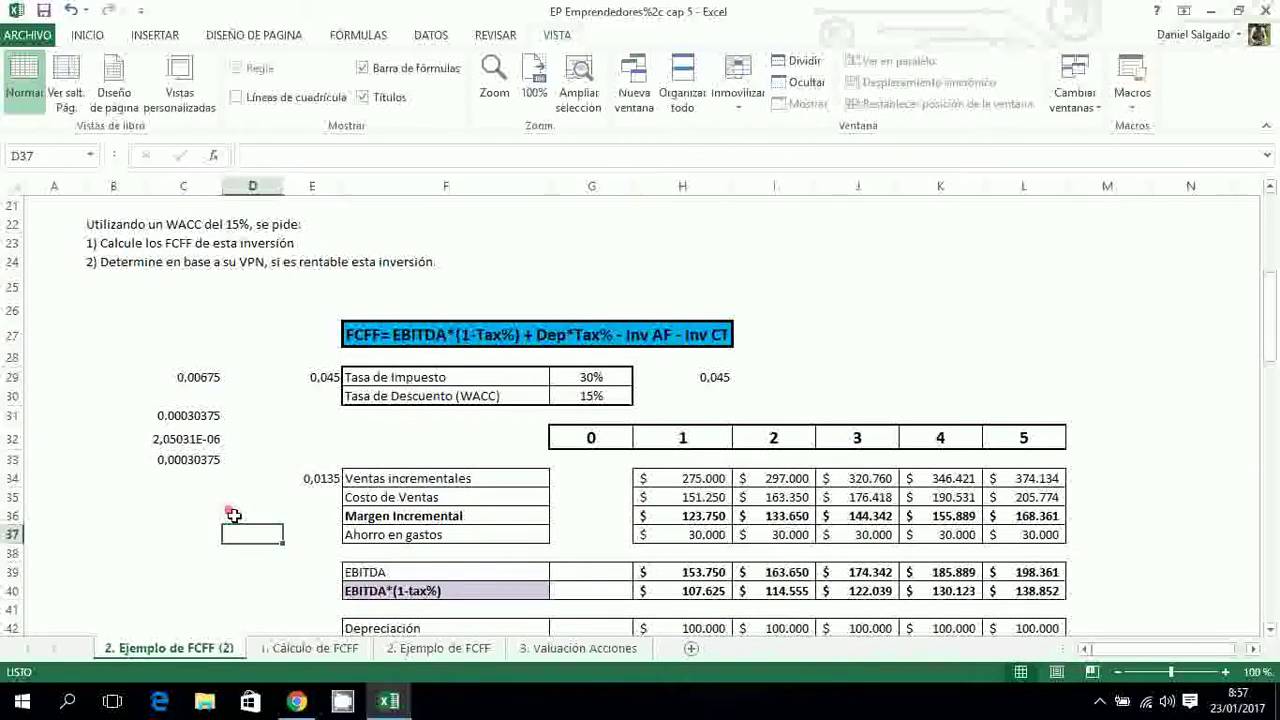
key("Down")
key("Down")
key("Down")
key("Down")
key("Down")
key("Down")
key("Down")
key("Down")
key("Down")
key("Down")
key("Down")
key("Down")
key("Down")
key("Down")
key("Down")
key("Down")
key("Down")
key("Down")
key("Down")
key("Down")
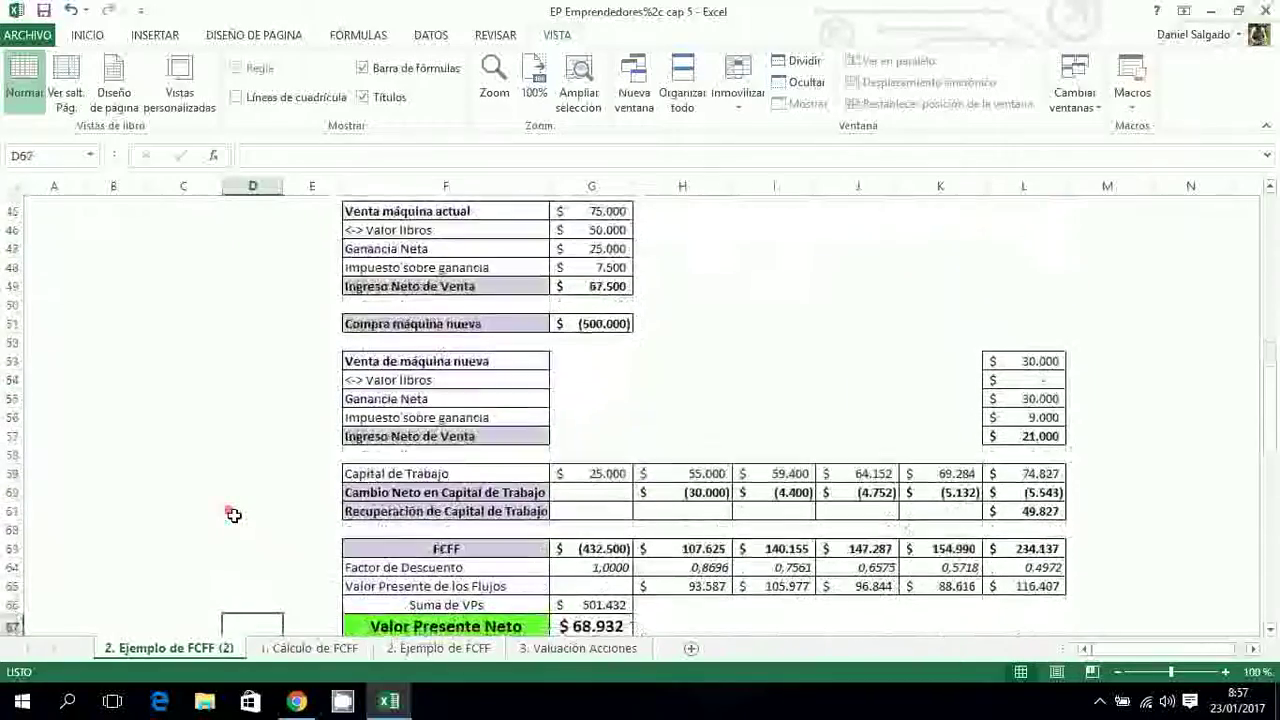
key("Down")
key("Down")
key("Down")
key("Down")
key("Down")
key("Down")
key("Down")
key("Down")
key("Down")
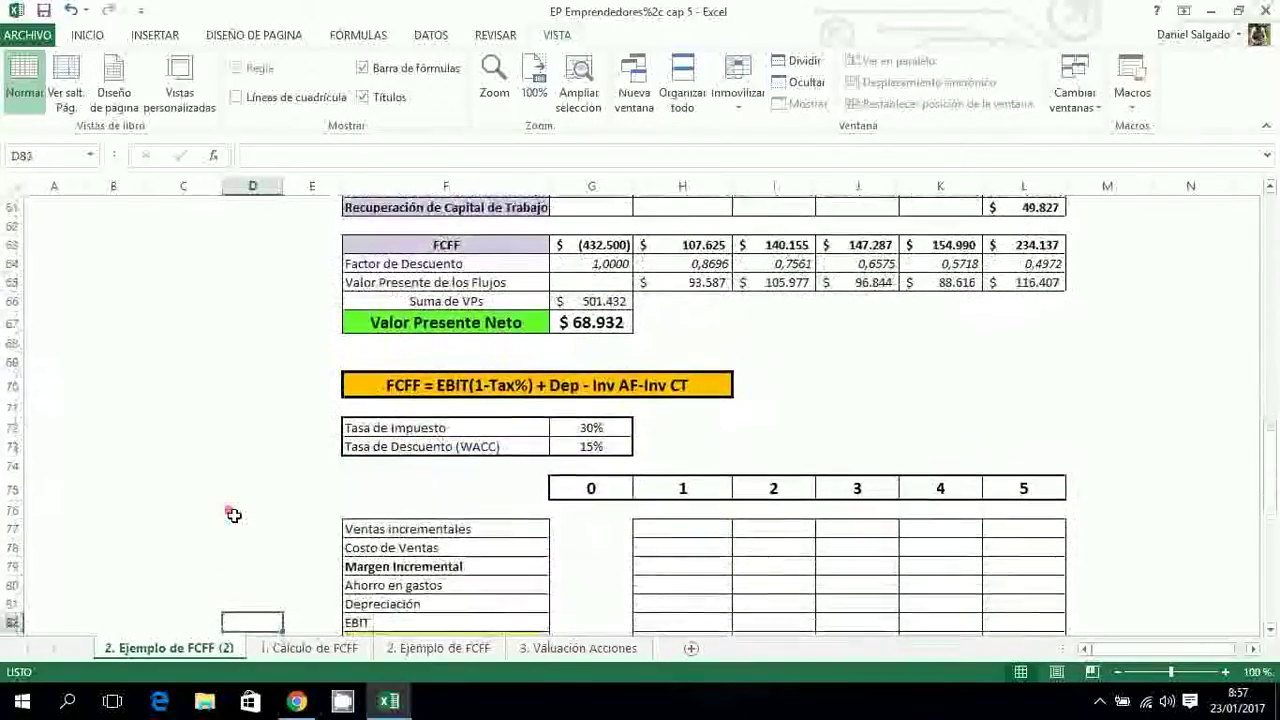
key("Down")
key("Down")
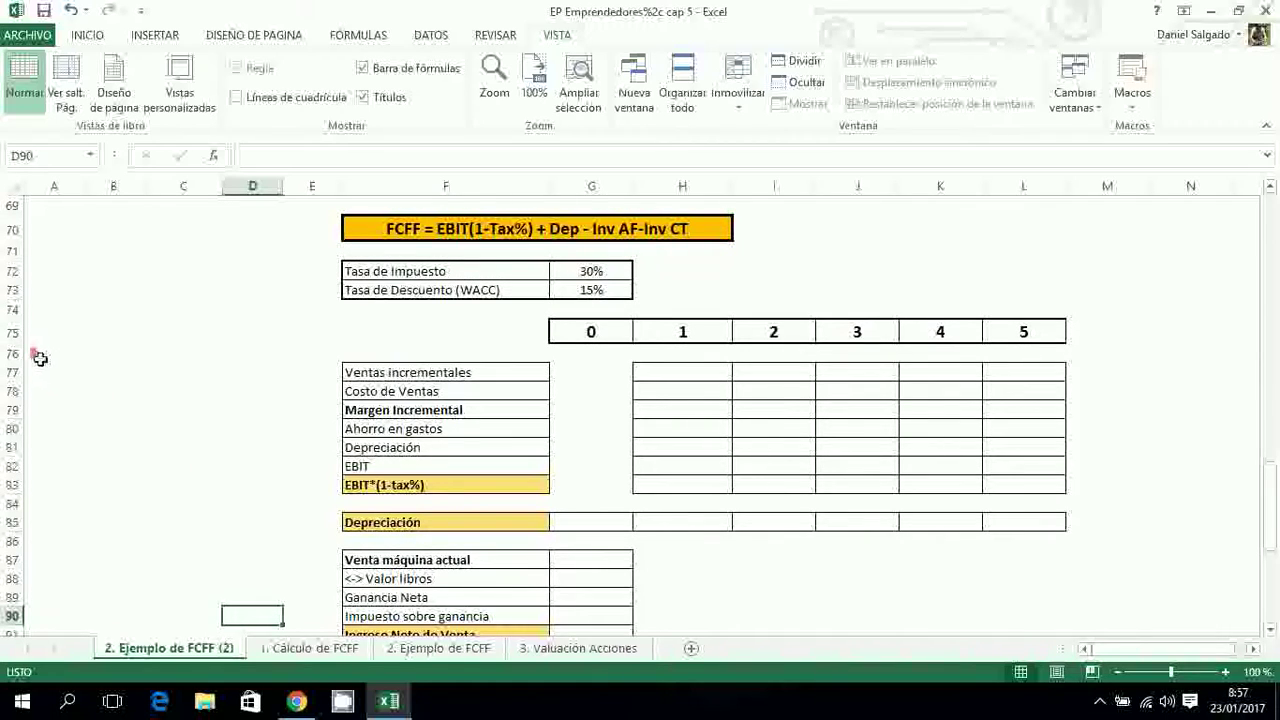
left_click(24, 355)
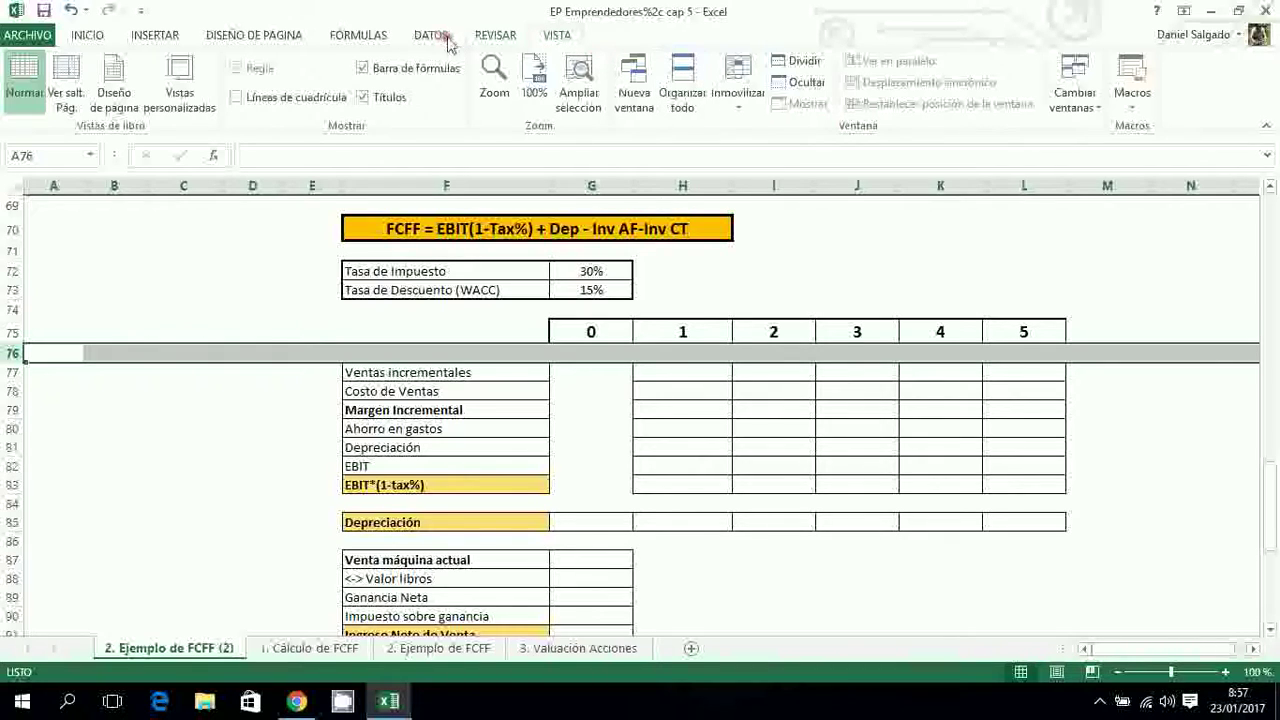
left_click(727, 108)
left_click(770, 140)
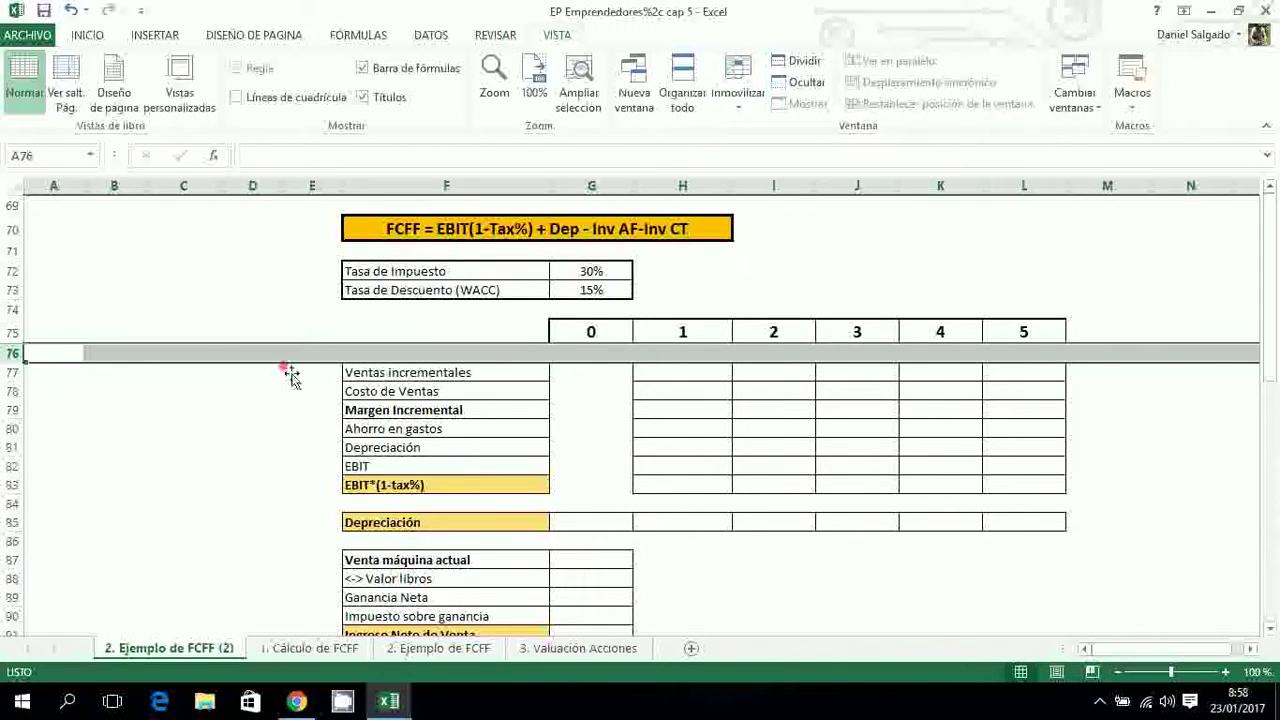
left_click(255, 396)
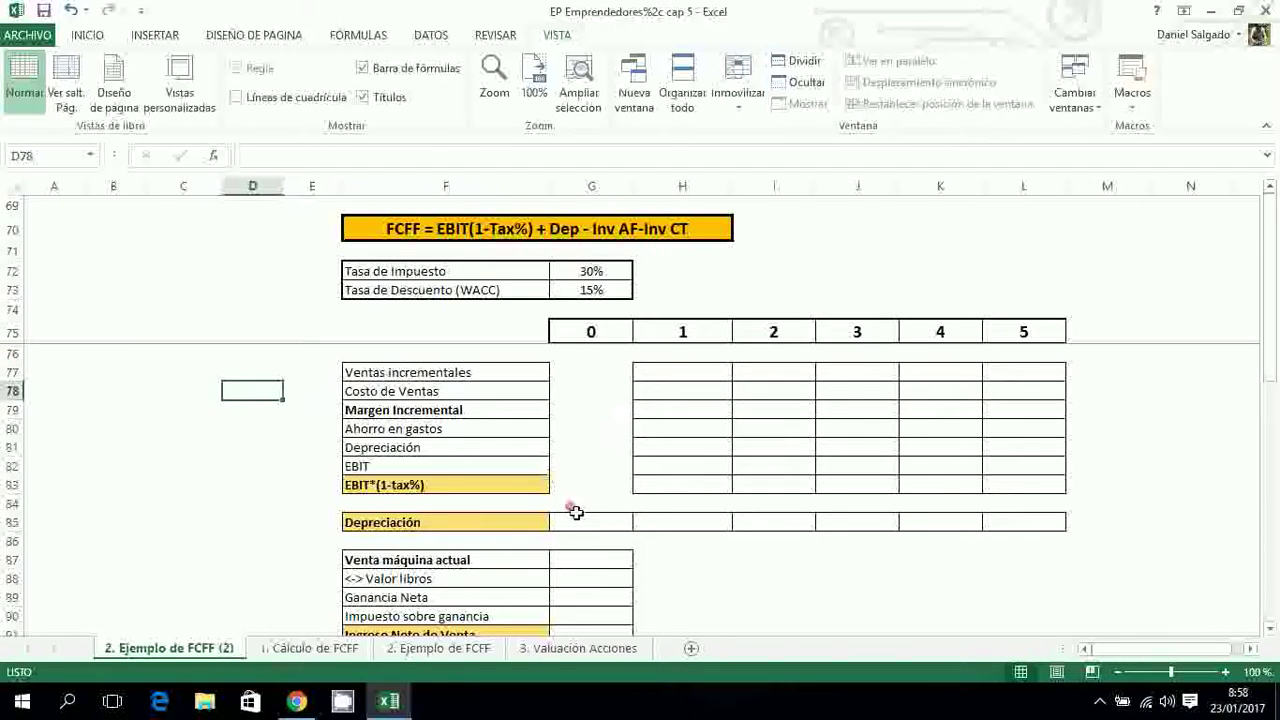
Apply the black font colour to G84:G94, covering the year 0 sale of the current machine and purchase of the new one
left_click(1271, 628)
left_click(1271, 628)
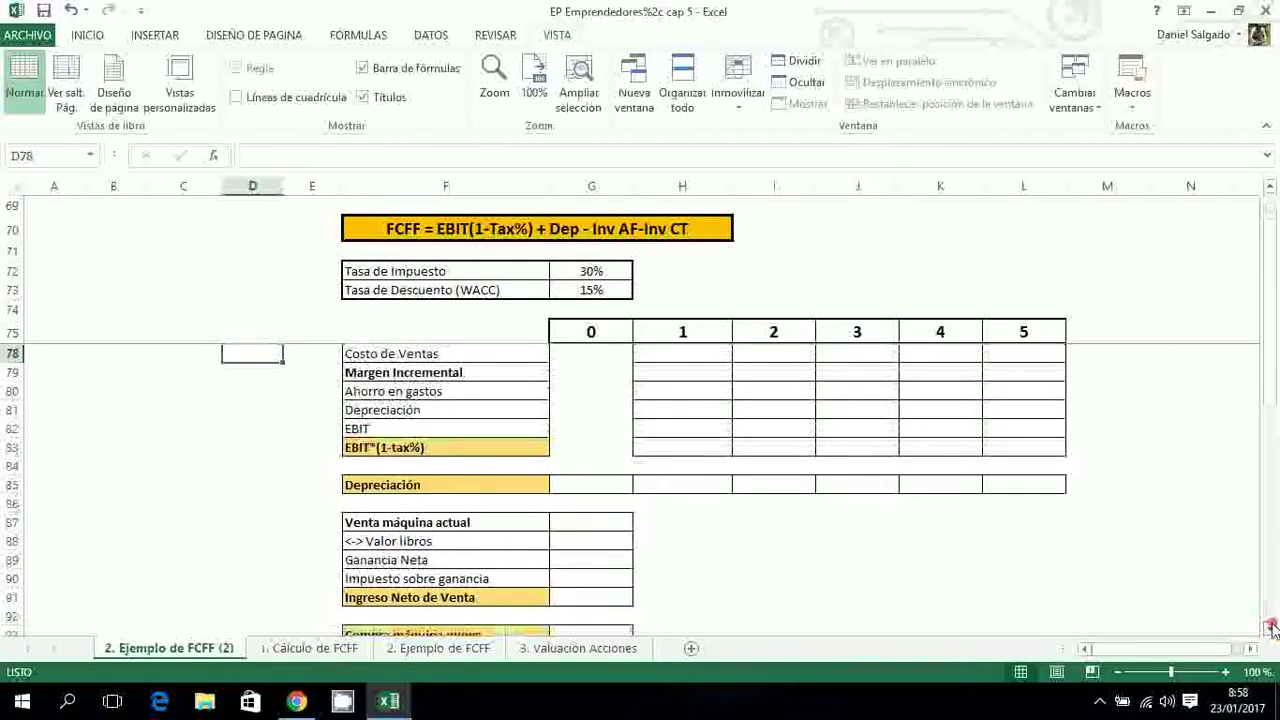
left_click(1271, 628)
left_click(1271, 628)
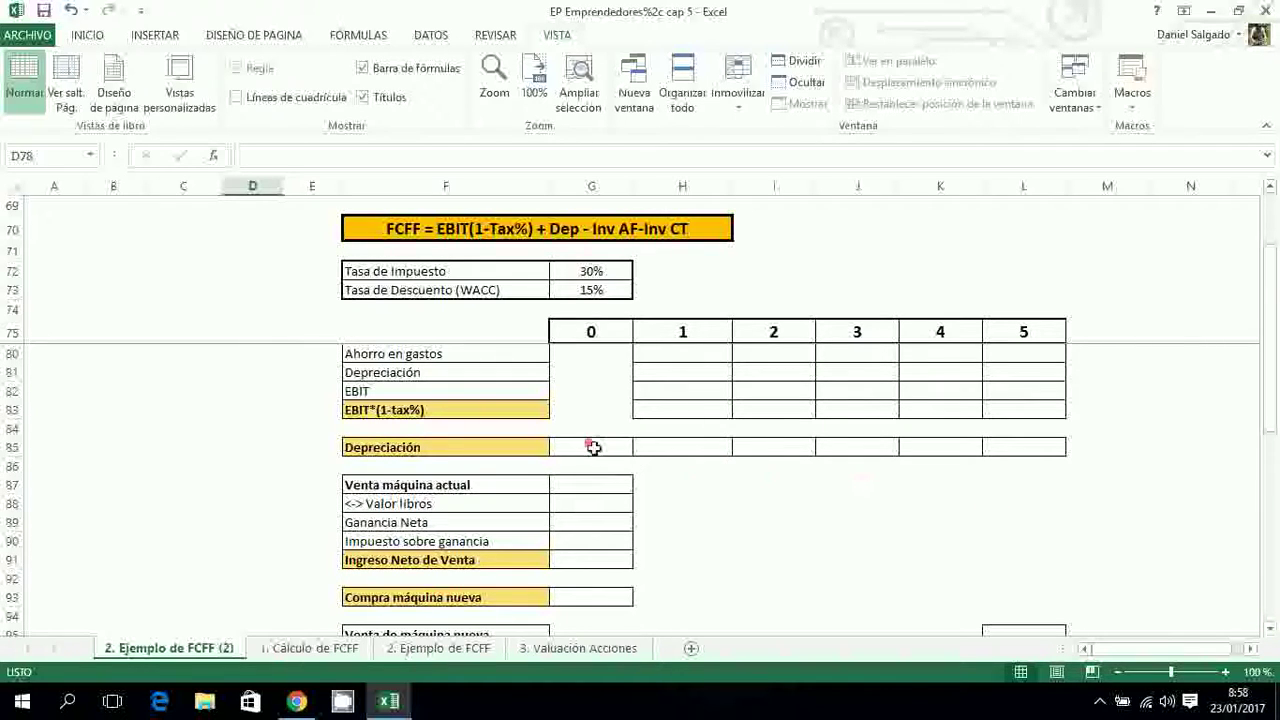
left_click_drag(590, 439, 590, 614)
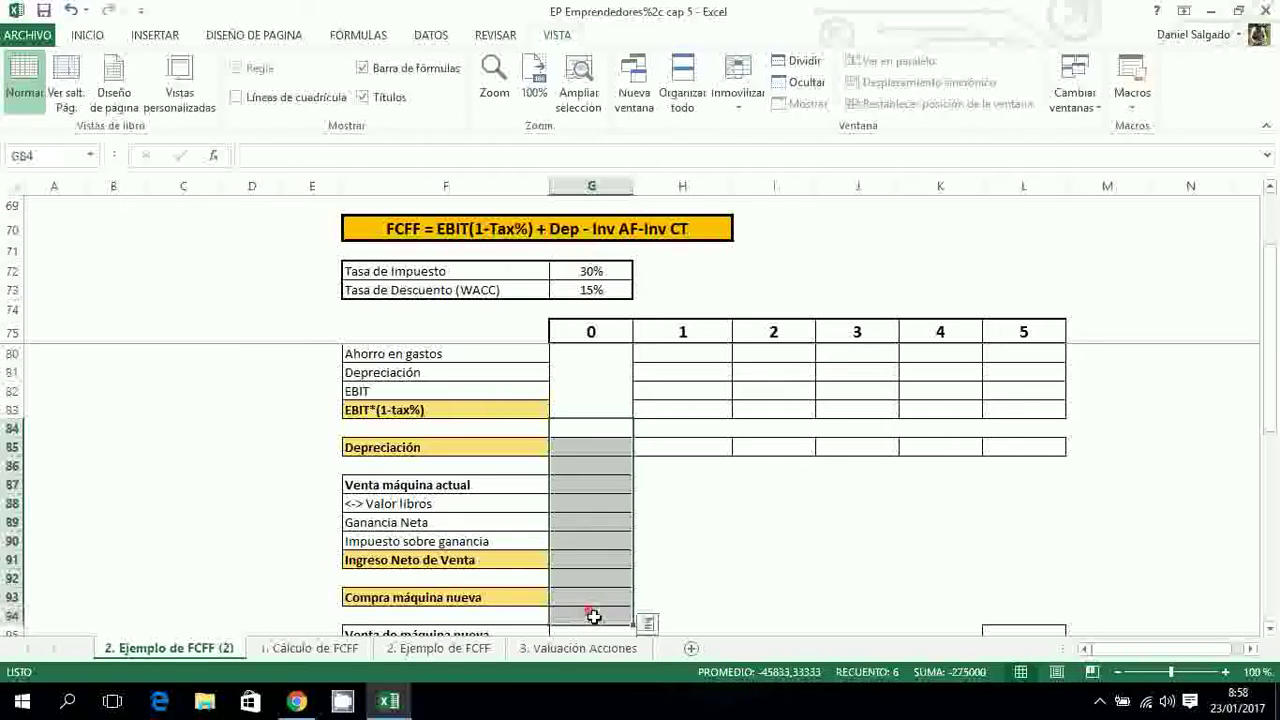
left_click(92, 37)
left_click(252, 97)
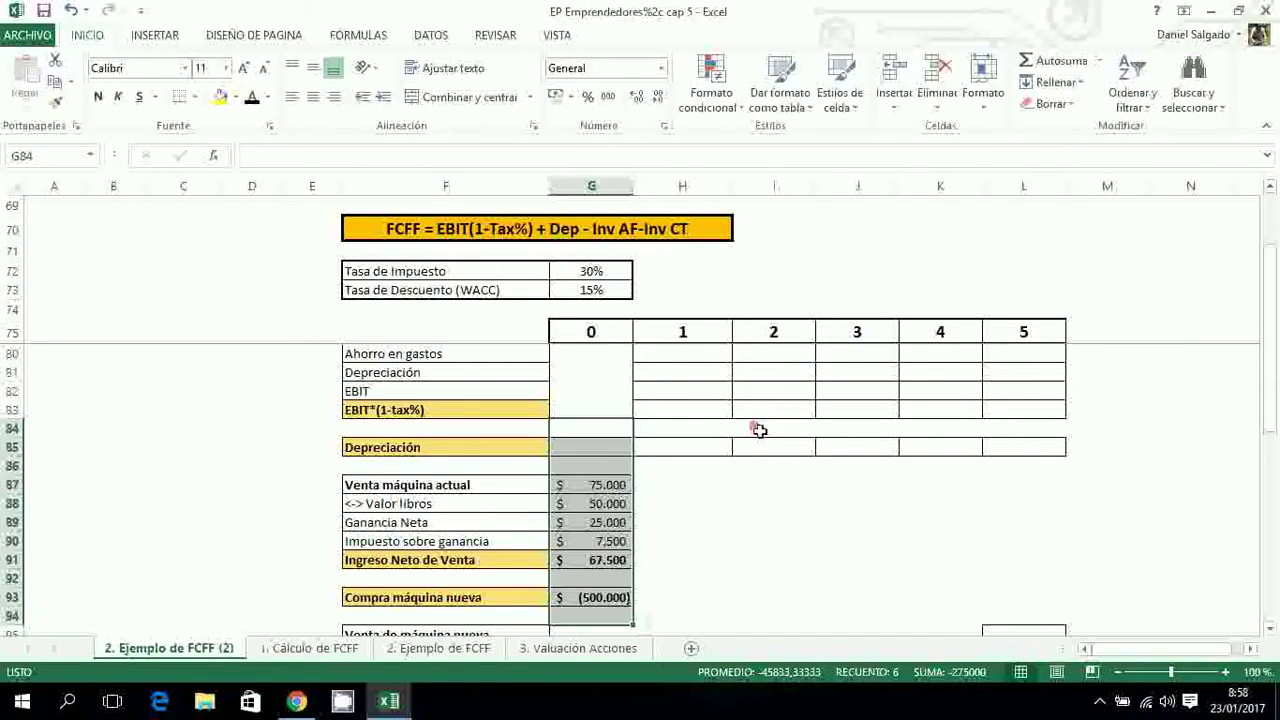
left_click(760, 522)
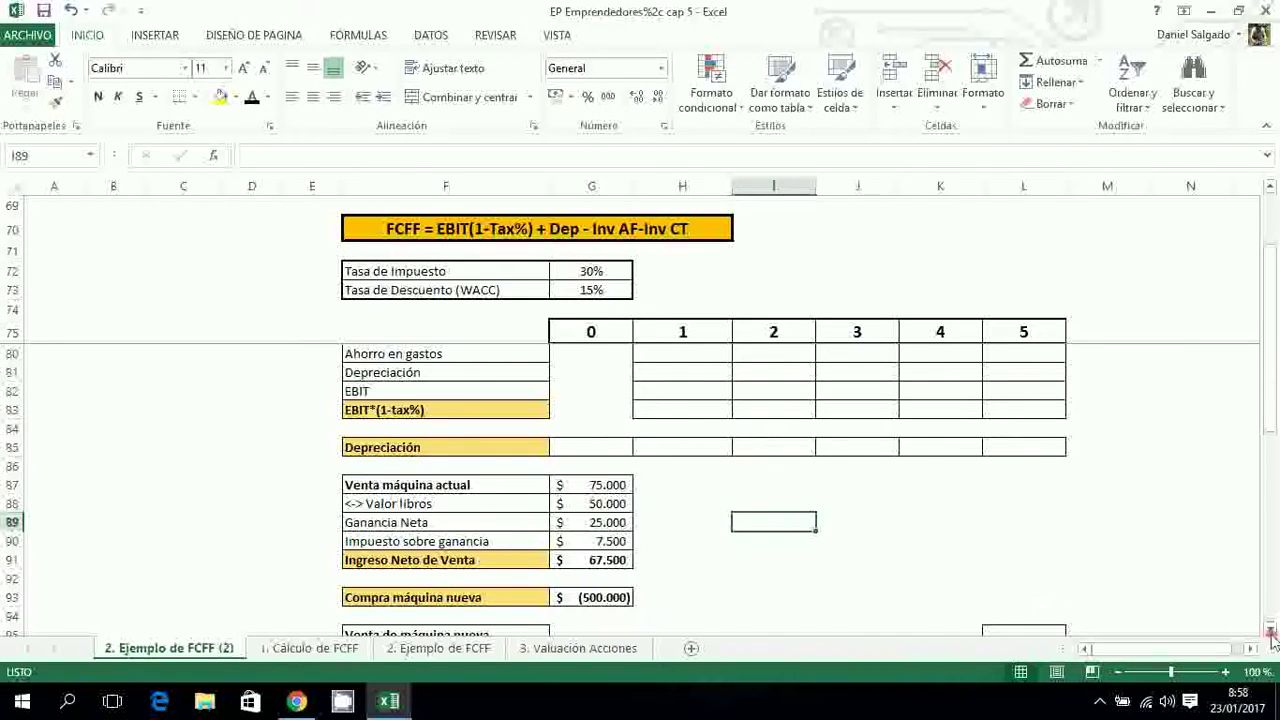
Apply the black font colour to the year 0 cells G101:G107, from Capital de Trabajo to Valor Presente de los Flujos
scroll(1271, 636, "down", 5)
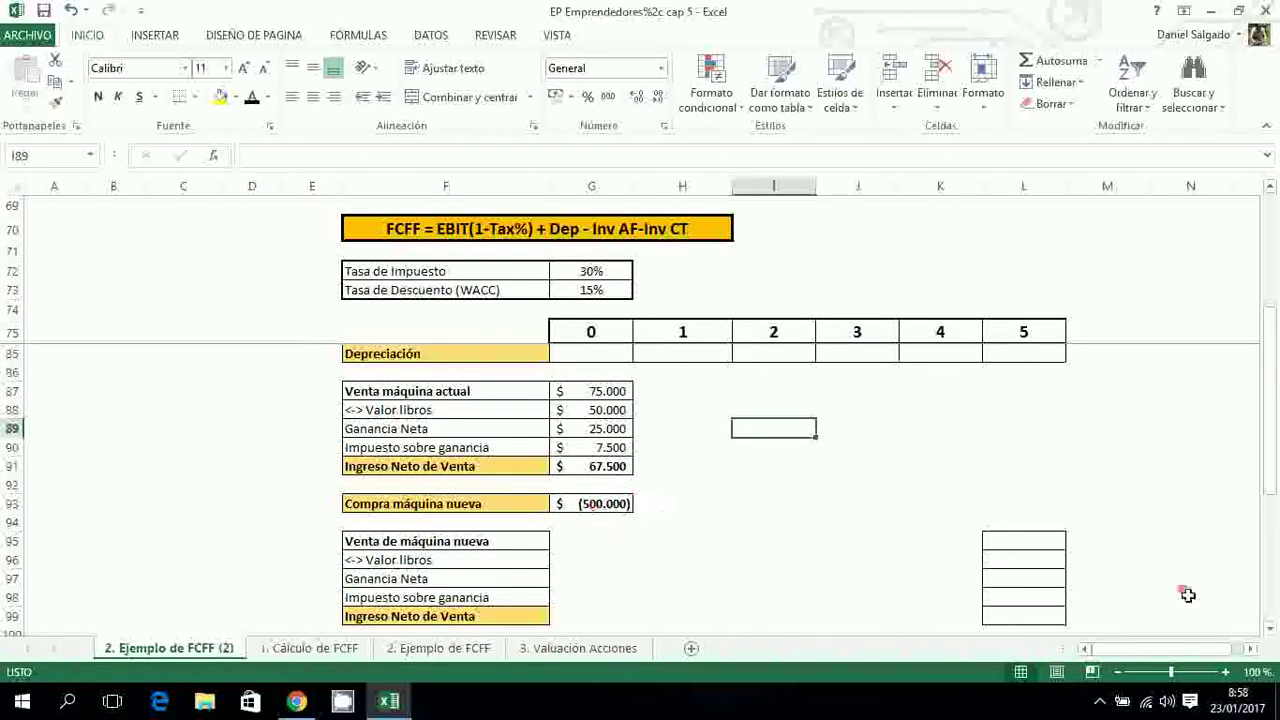
left_click(1270, 630)
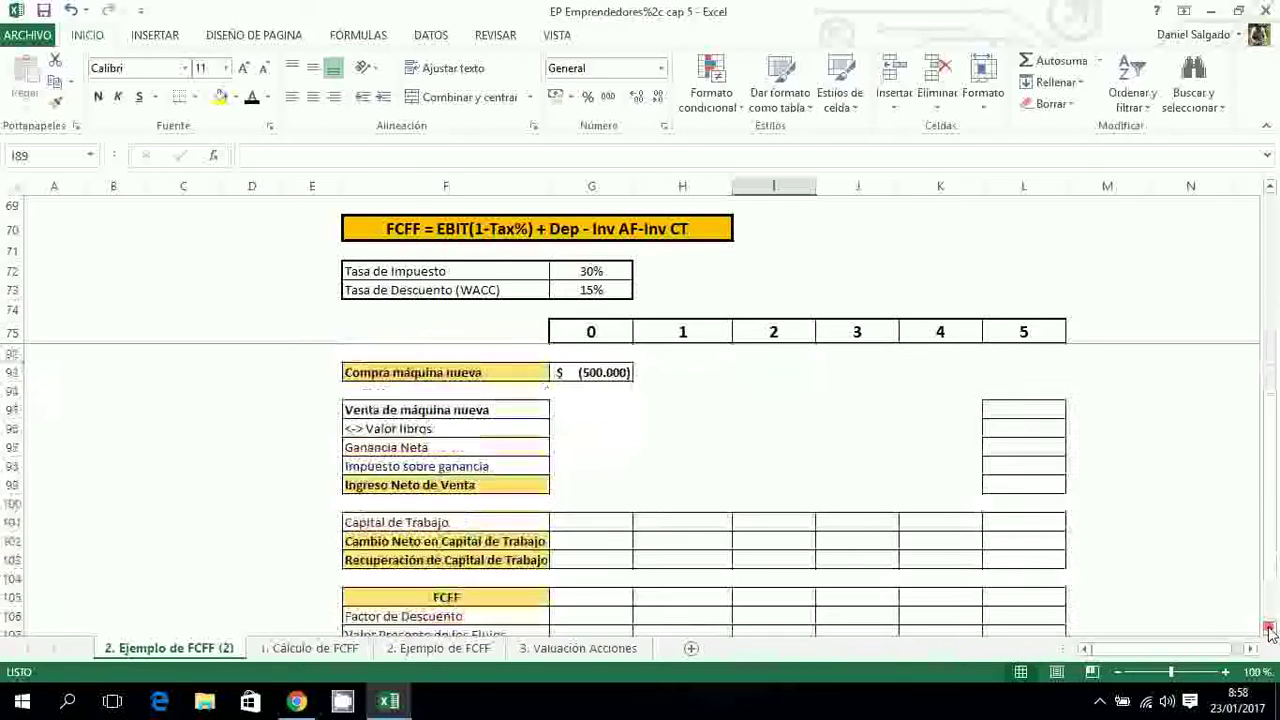
left_click_drag(600, 522, 620, 620)
left_click(252, 97)
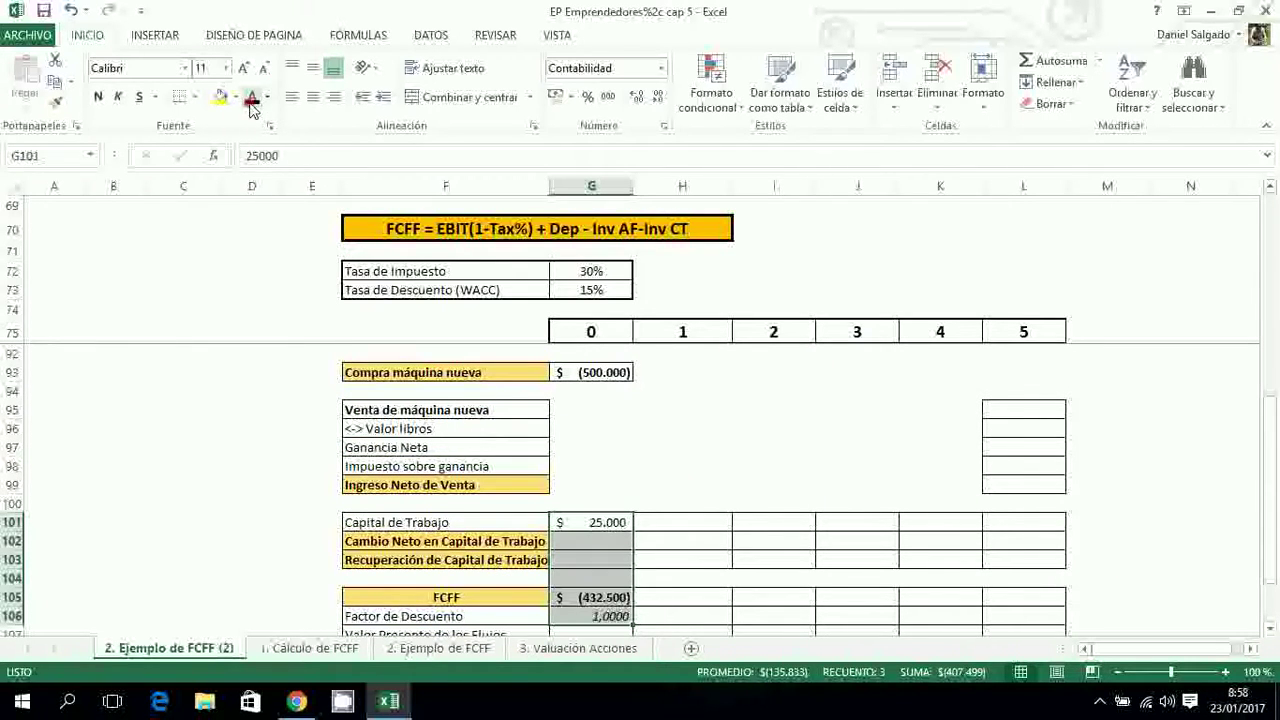
left_click(610, 618)
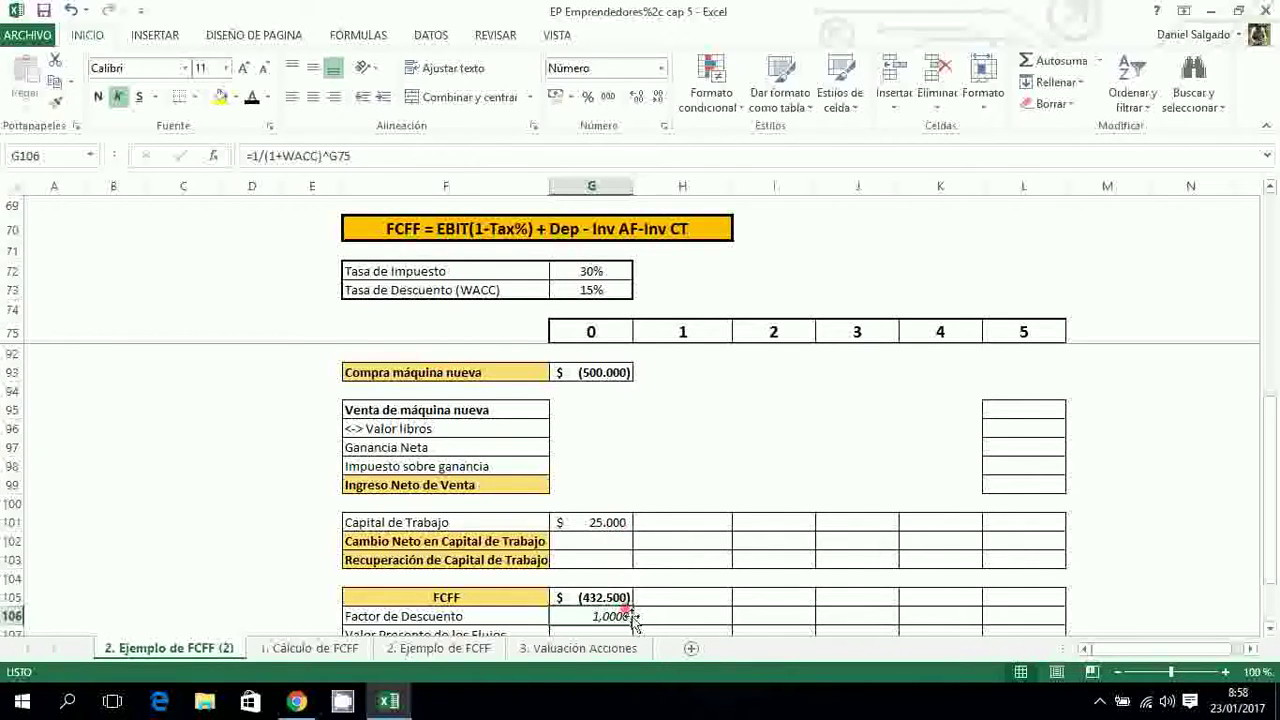
left_click(1270, 630)
left_click(1270, 630)
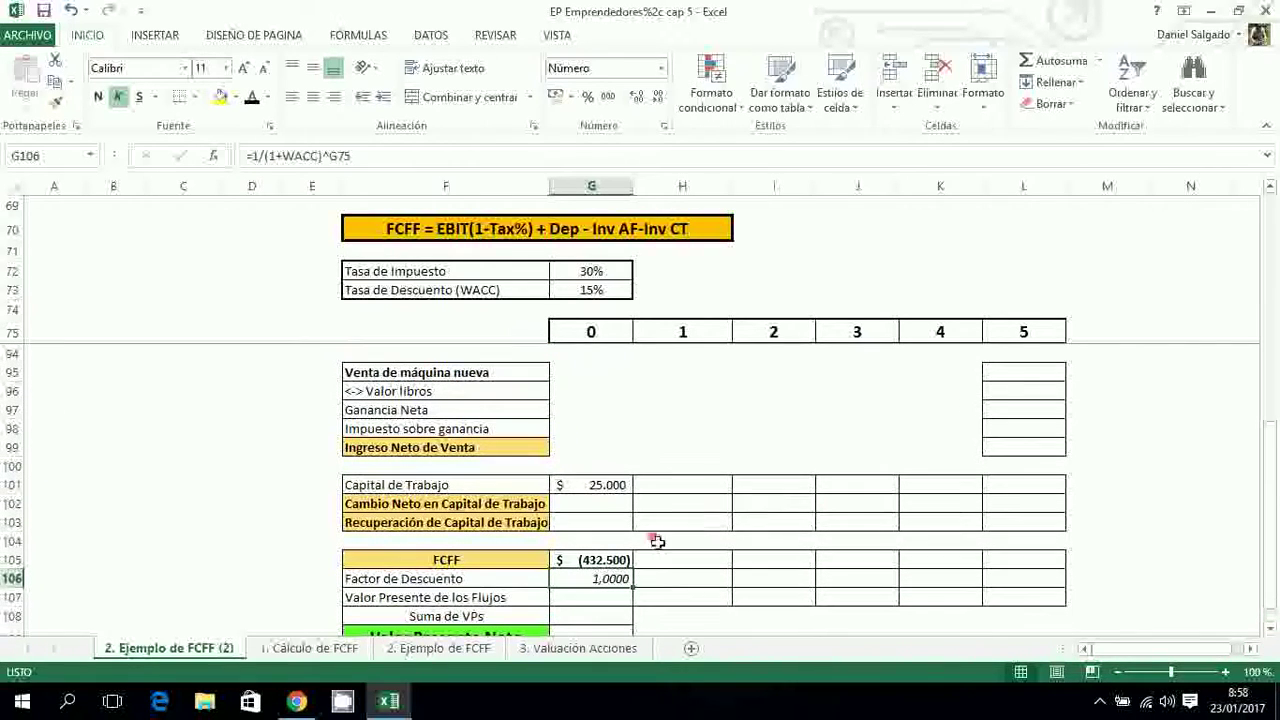
left_click(594, 600)
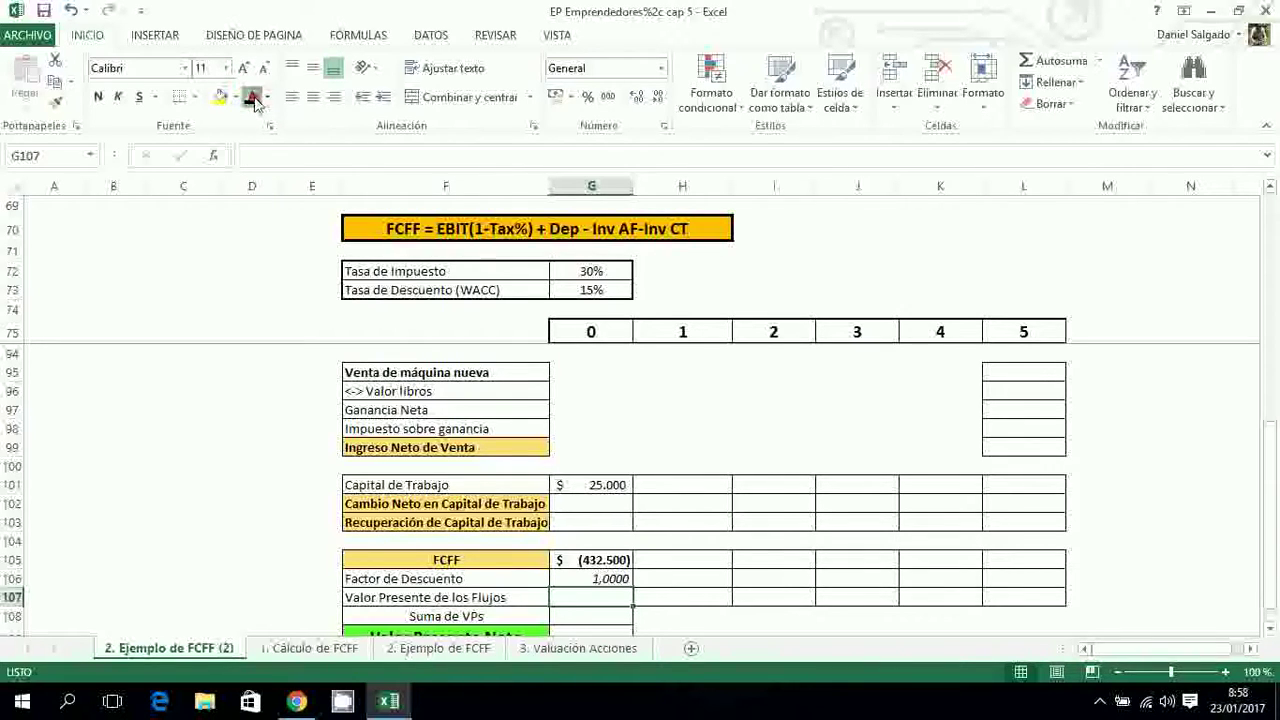
left_click(656, 545)
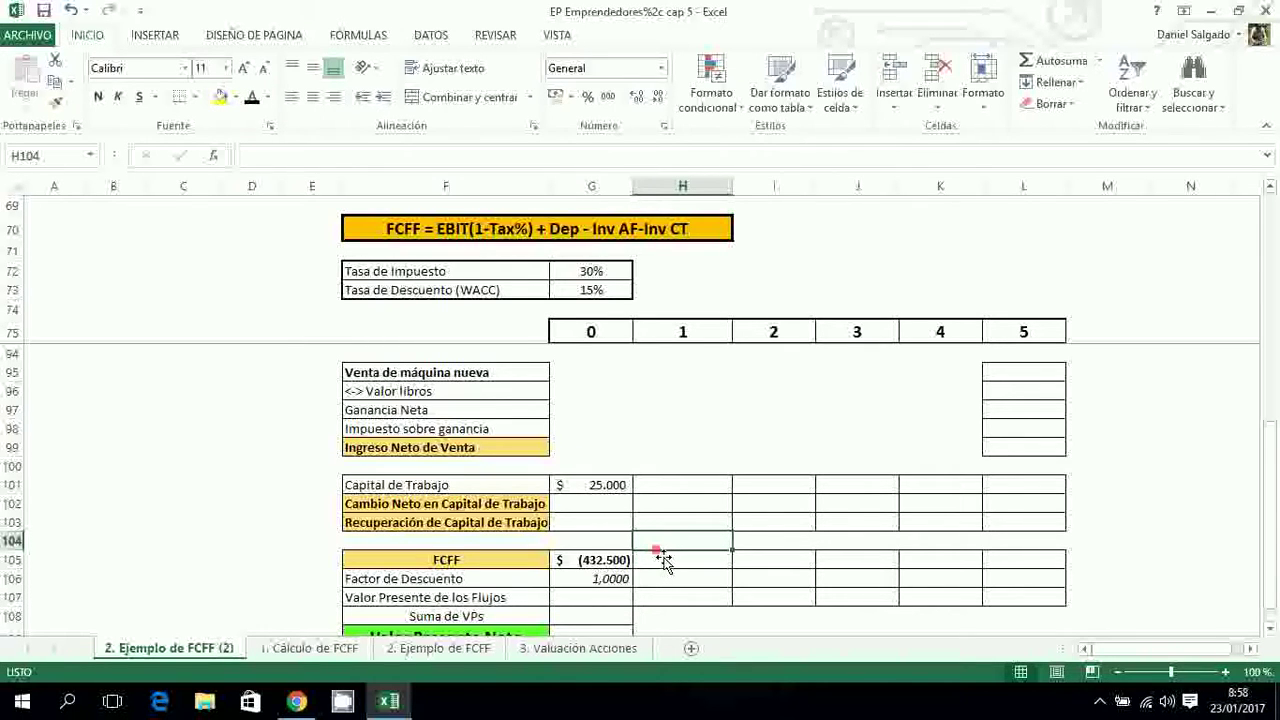
Apply the black font colour to H77:L81, covering Ventas incrementales through Depreciación for years 1 to 5
key("Up")
key("Up")
key("Up")
key("Up")
key("Up")
key("Up")
key("Up")
key("Up")
key("Up")
key("Up")
key("Up")
key("Up")
key("Up")
key("Up")
key("Up")
key("Up")
key("Up")
key("Up")
key("Up")
key("Up")
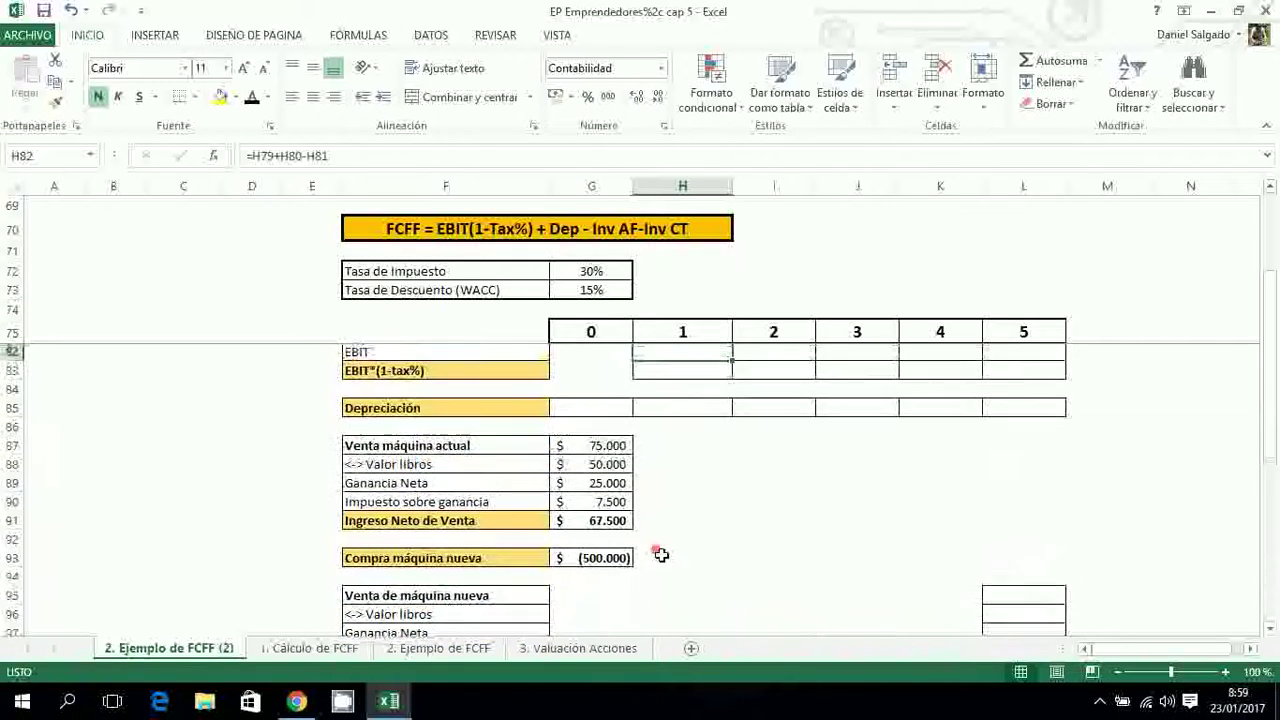
key("Up")
key("Up")
key("Up")
key("Up")
key("Up")
key("Up")
key("Up")
key("Up")
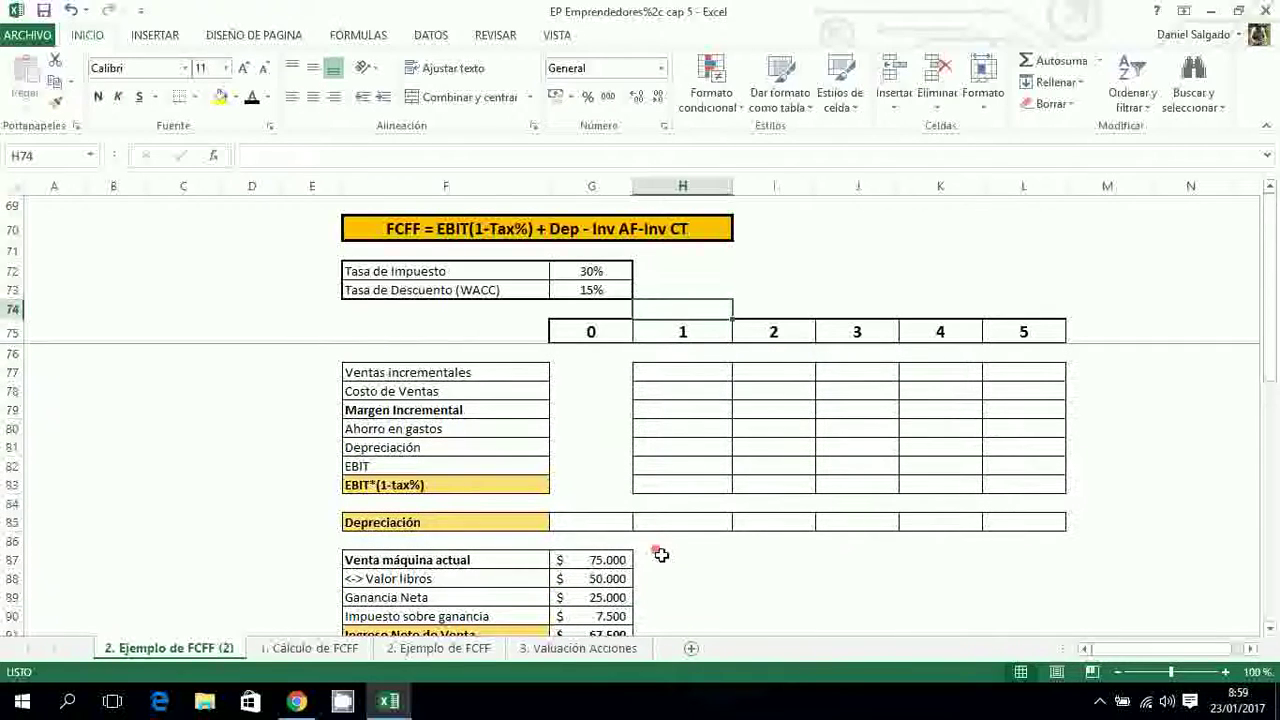
left_click_drag(683, 374, 847, 406)
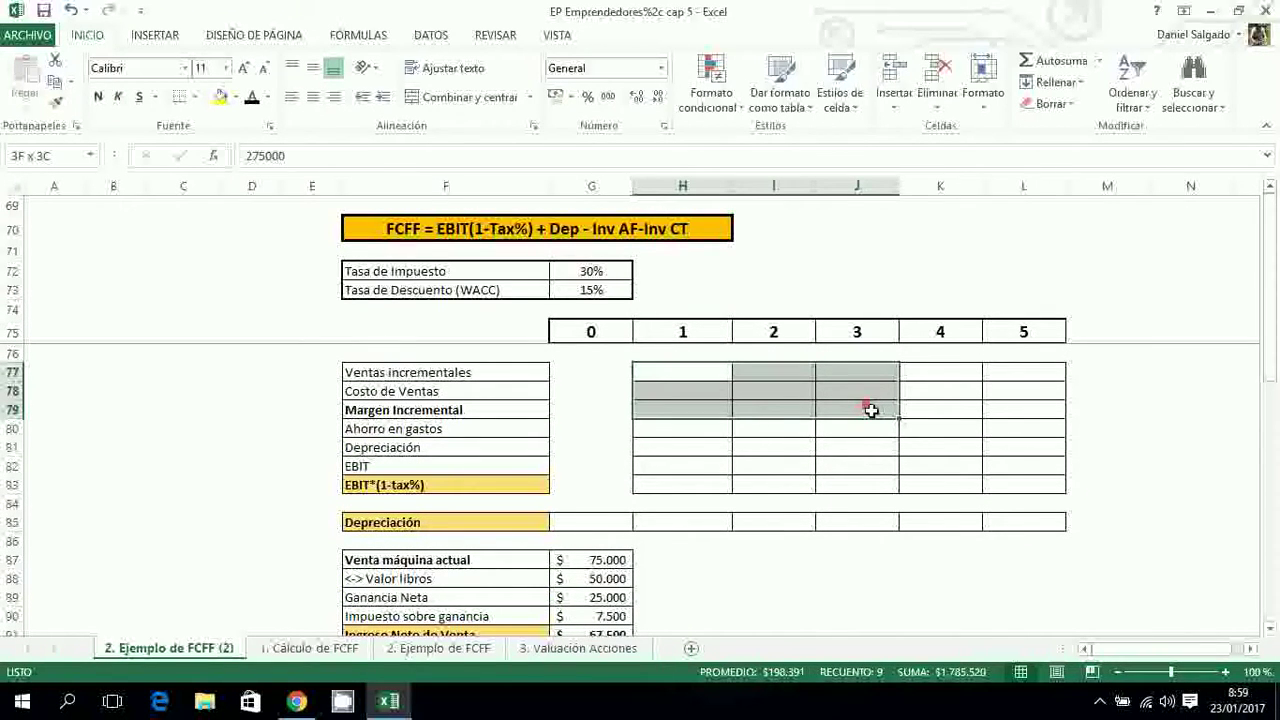
left_click_drag(871, 410, 988, 454)
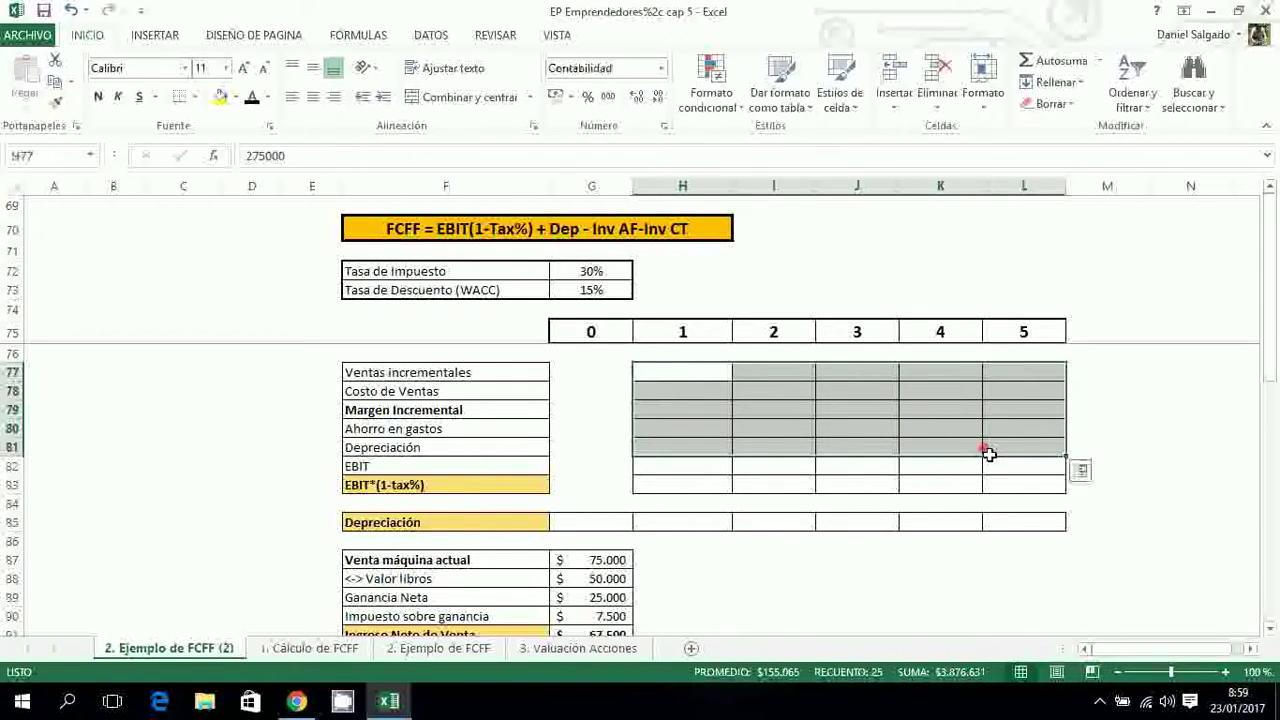
left_click(252, 100)
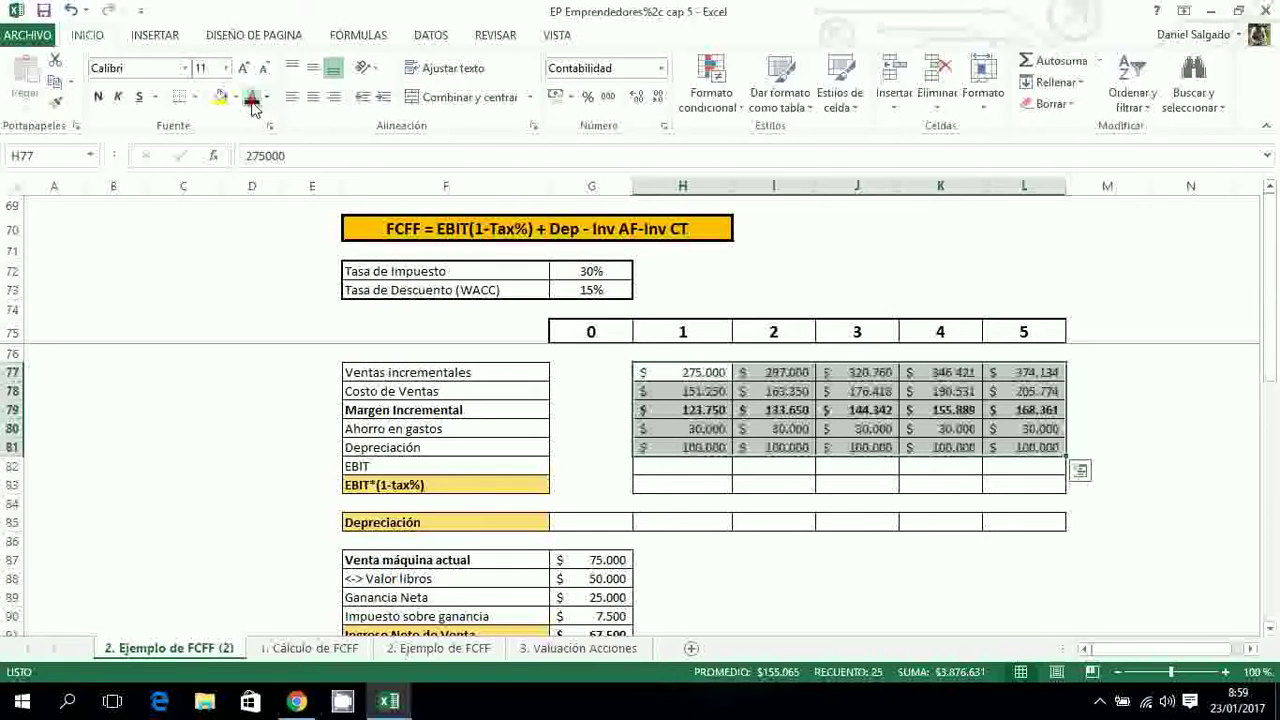
Review the EBIT formula in H82 and apply the black font colour to the EBIT row H82:L82
left_click(686, 473)
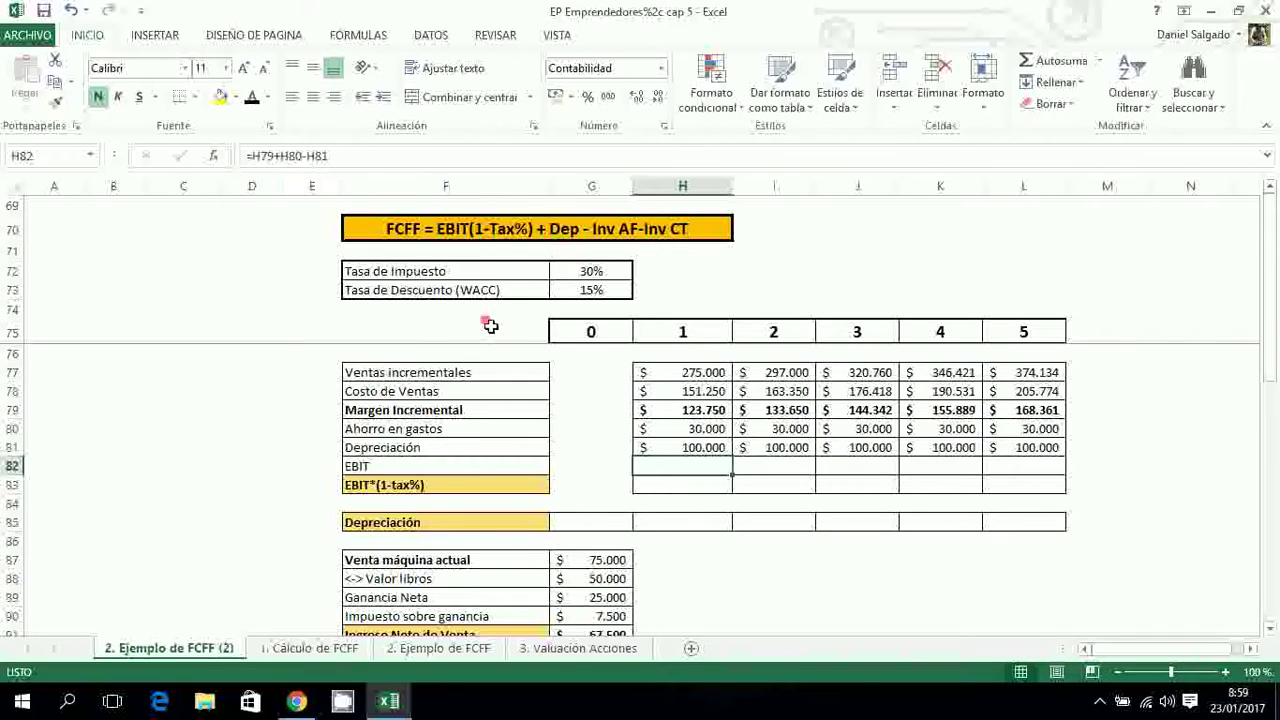
left_click(708, 450)
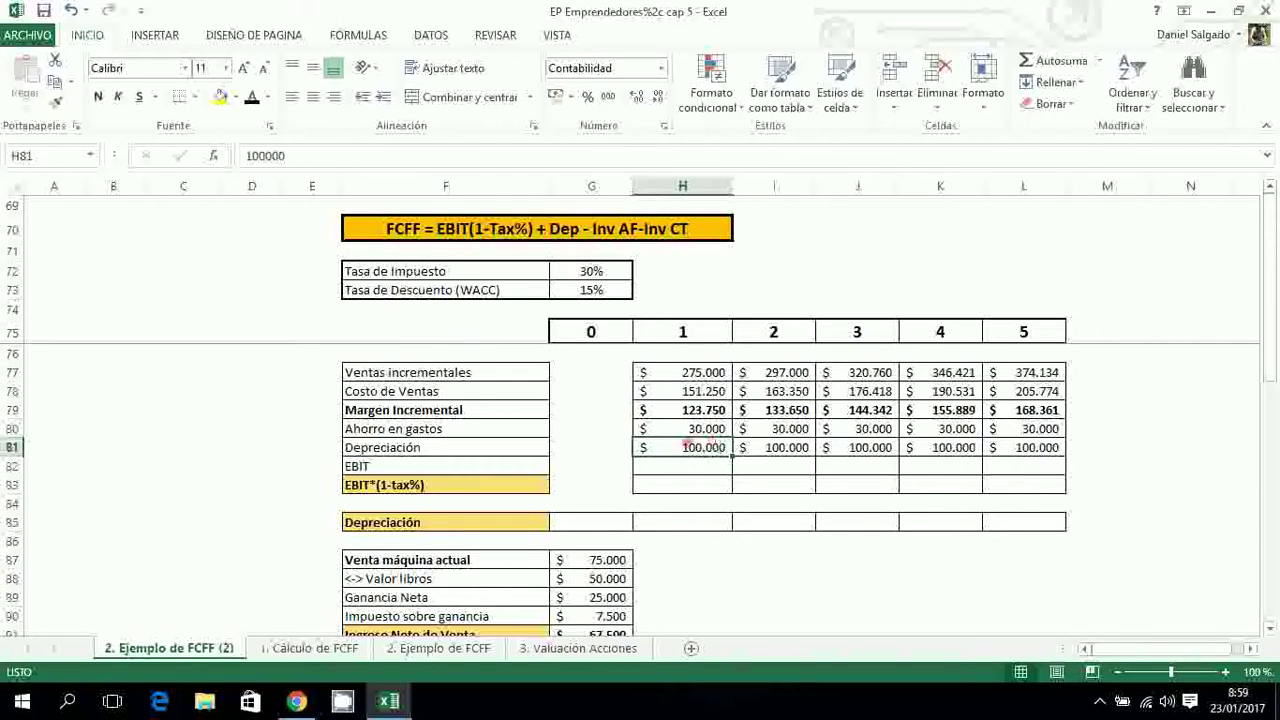
key("Down")
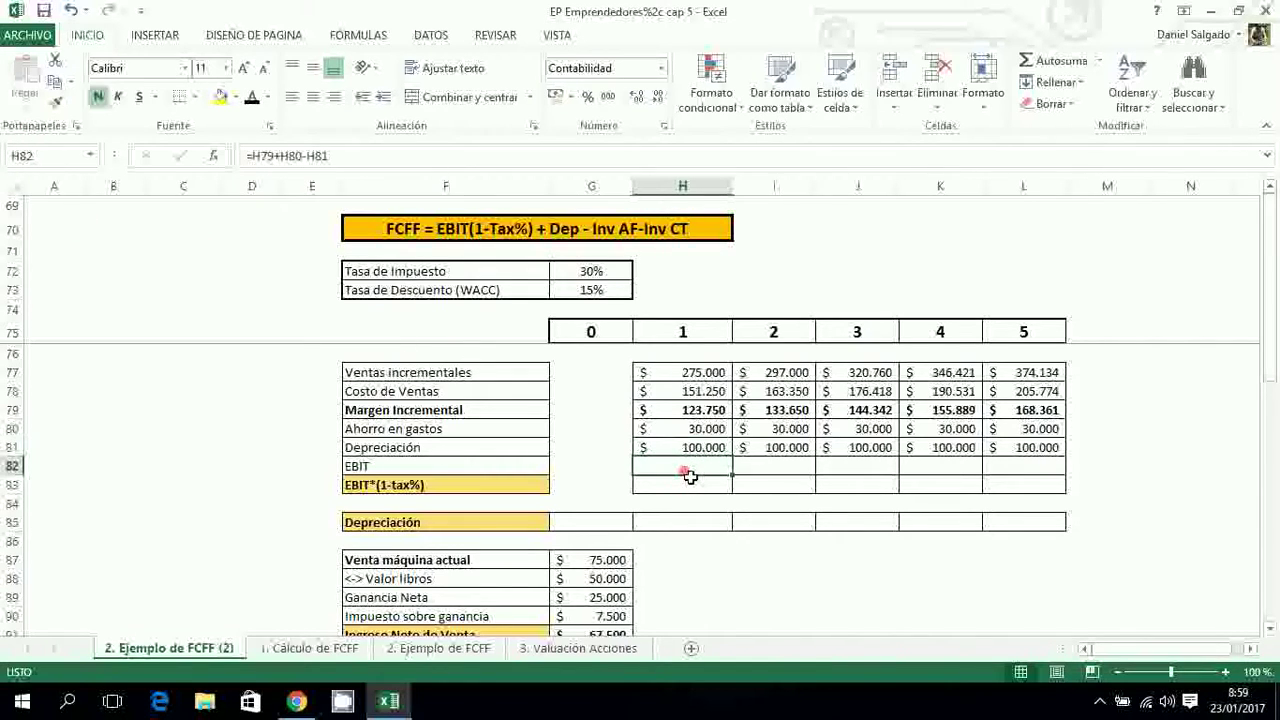
key("F2")
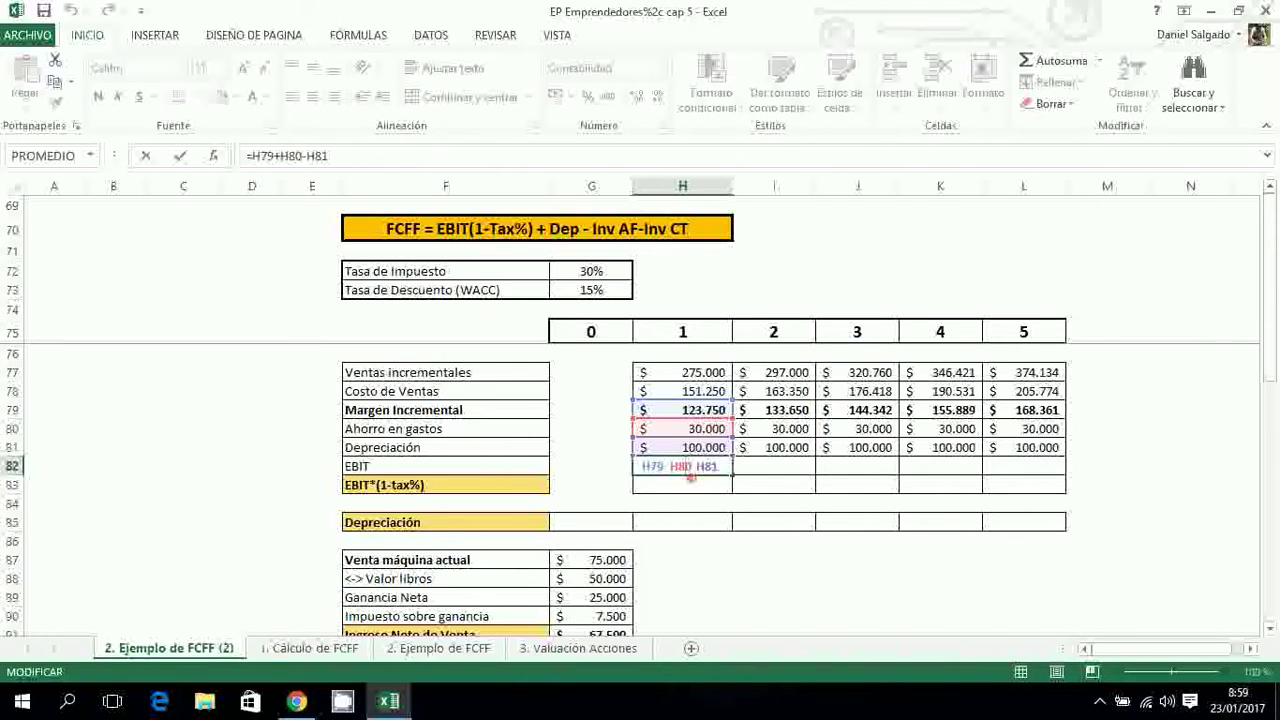
key("Escape")
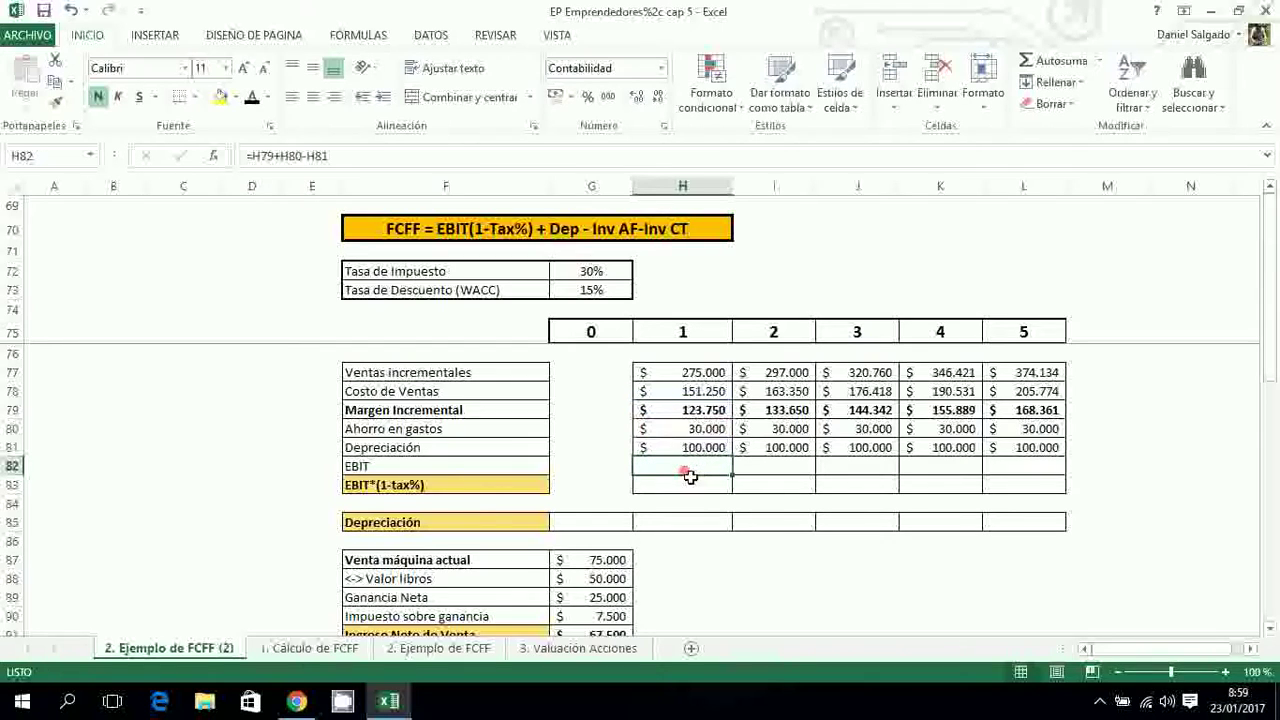
left_click_drag(731, 474, 992, 476)
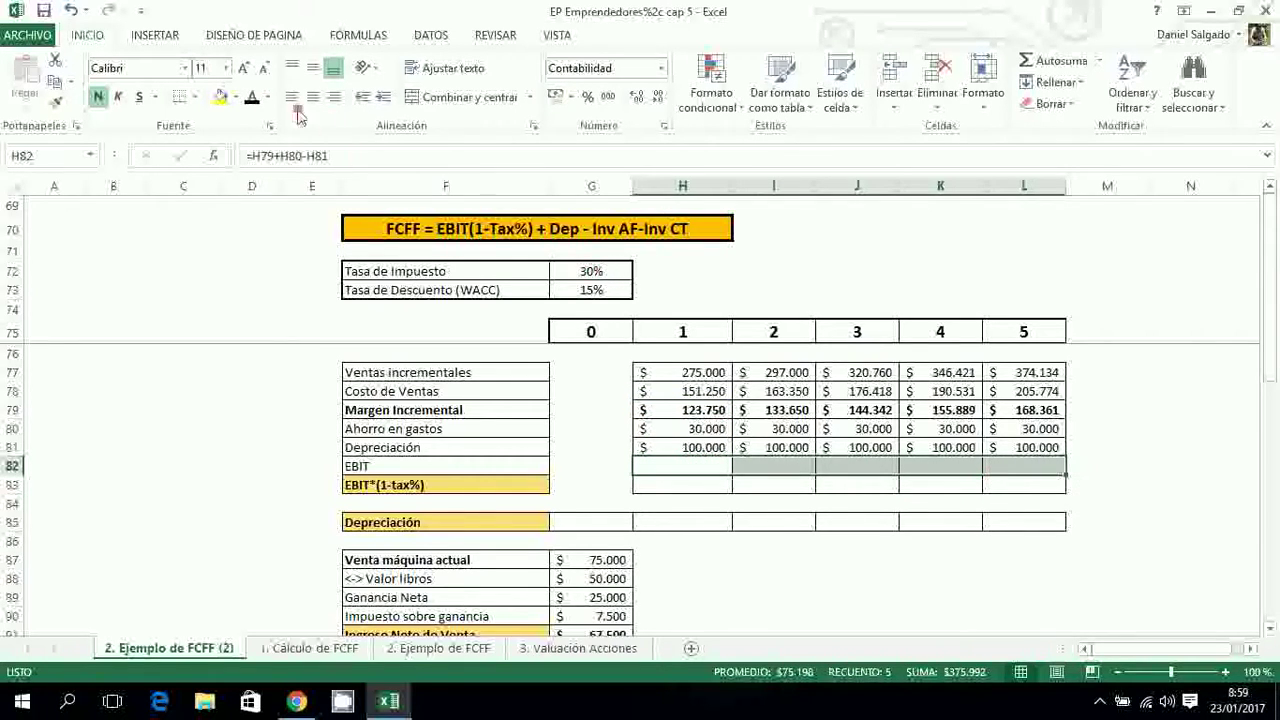
Apply the black font colour to the EBIT*(1-tax%) row H83:L83
left_click(691, 492)
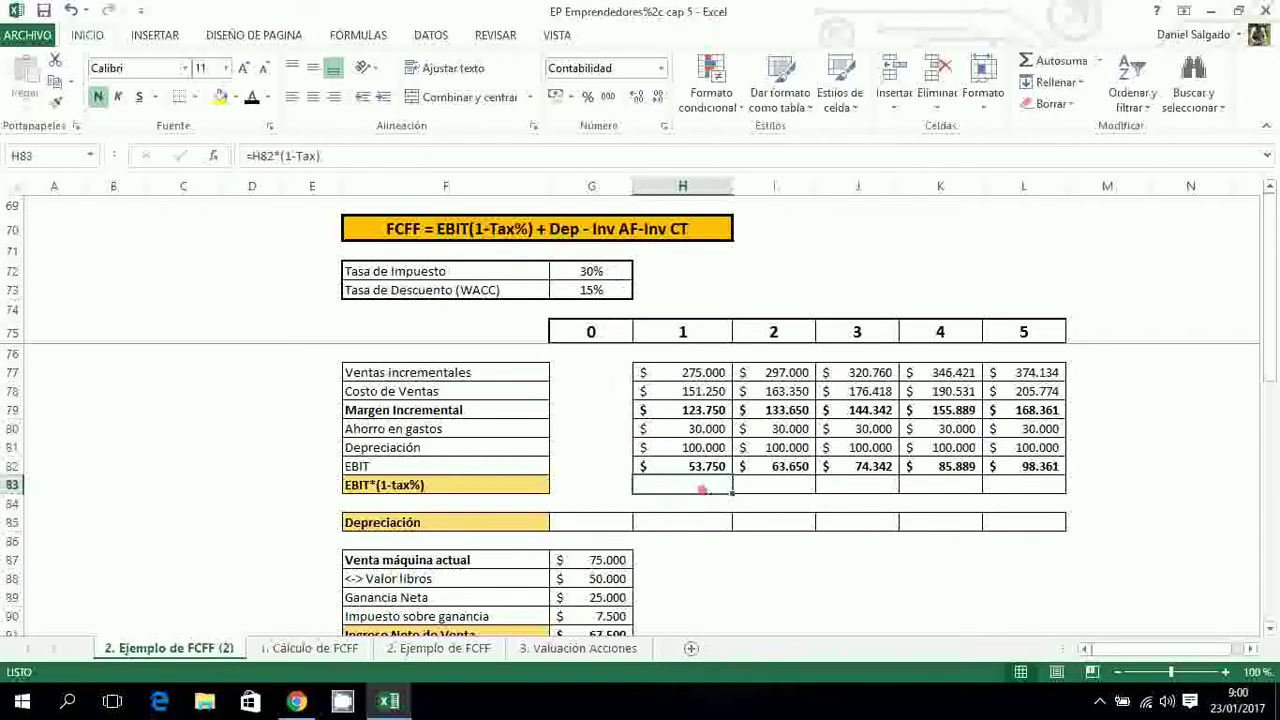
left_click_drag(707, 493, 1010, 486)
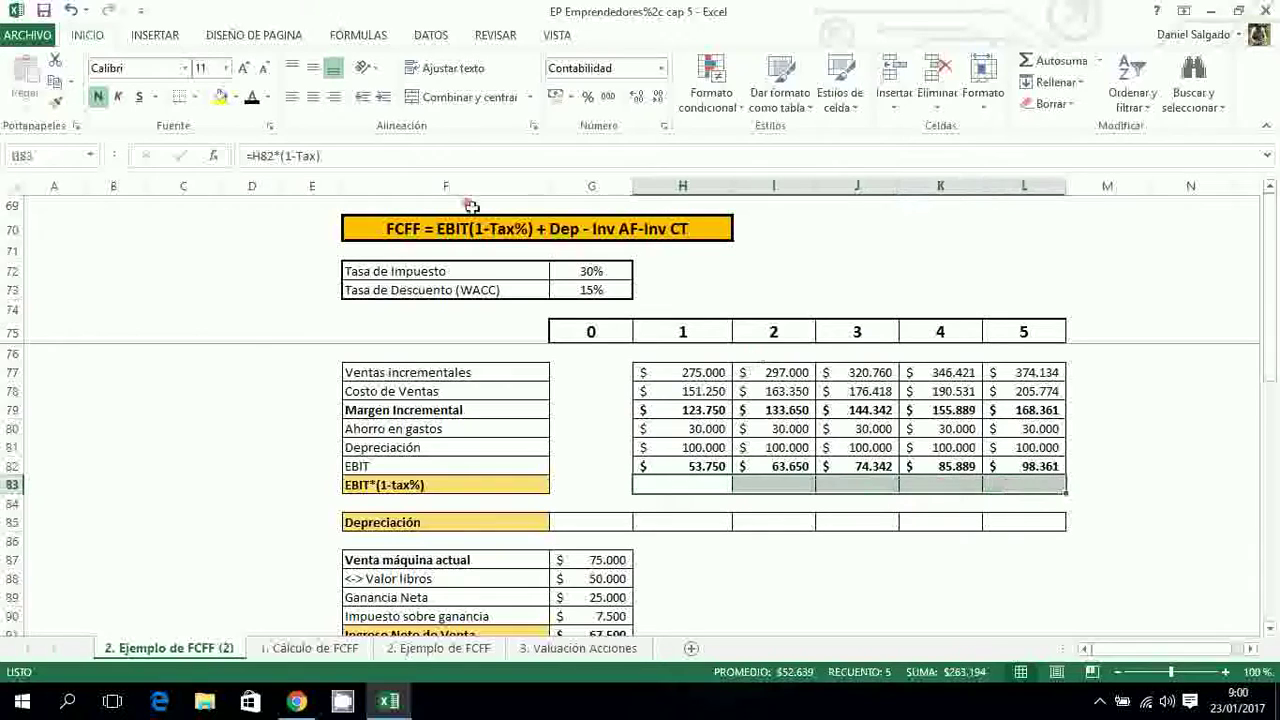
left_click(252, 96)
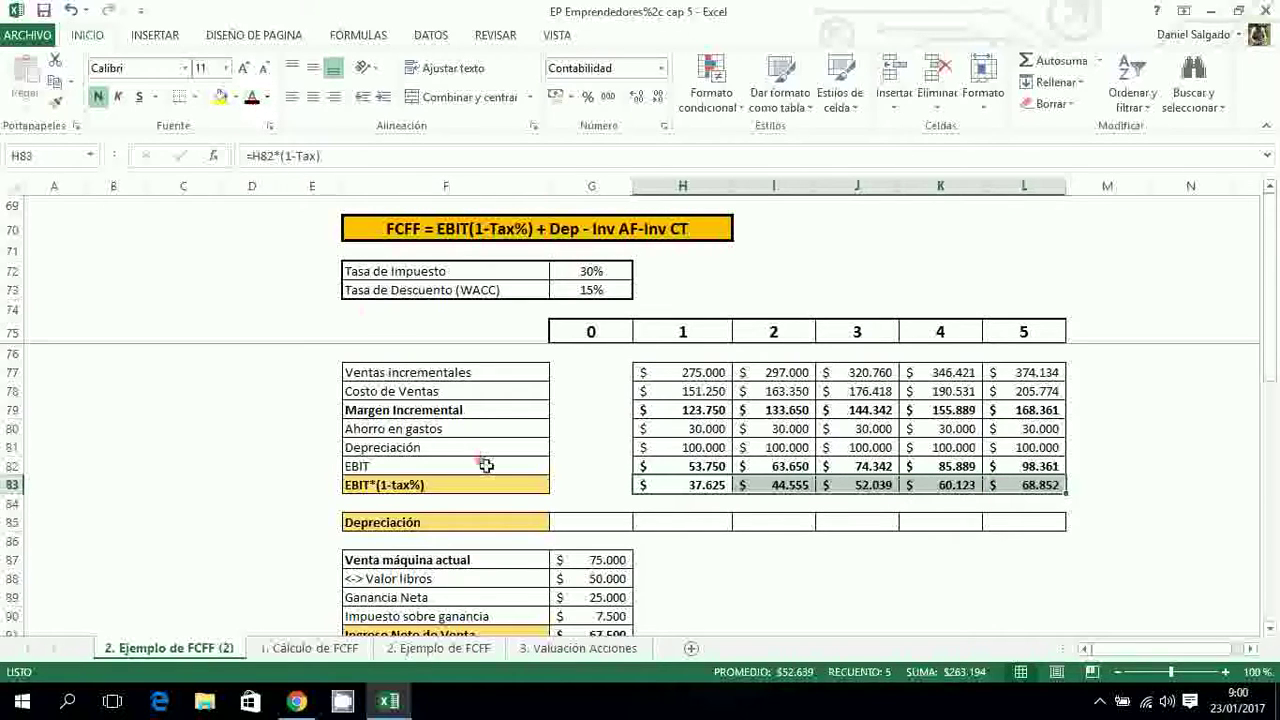
Apply the black font colour to H85:L85, the Depreciación added back for years 1 to 5
left_click(657, 528)
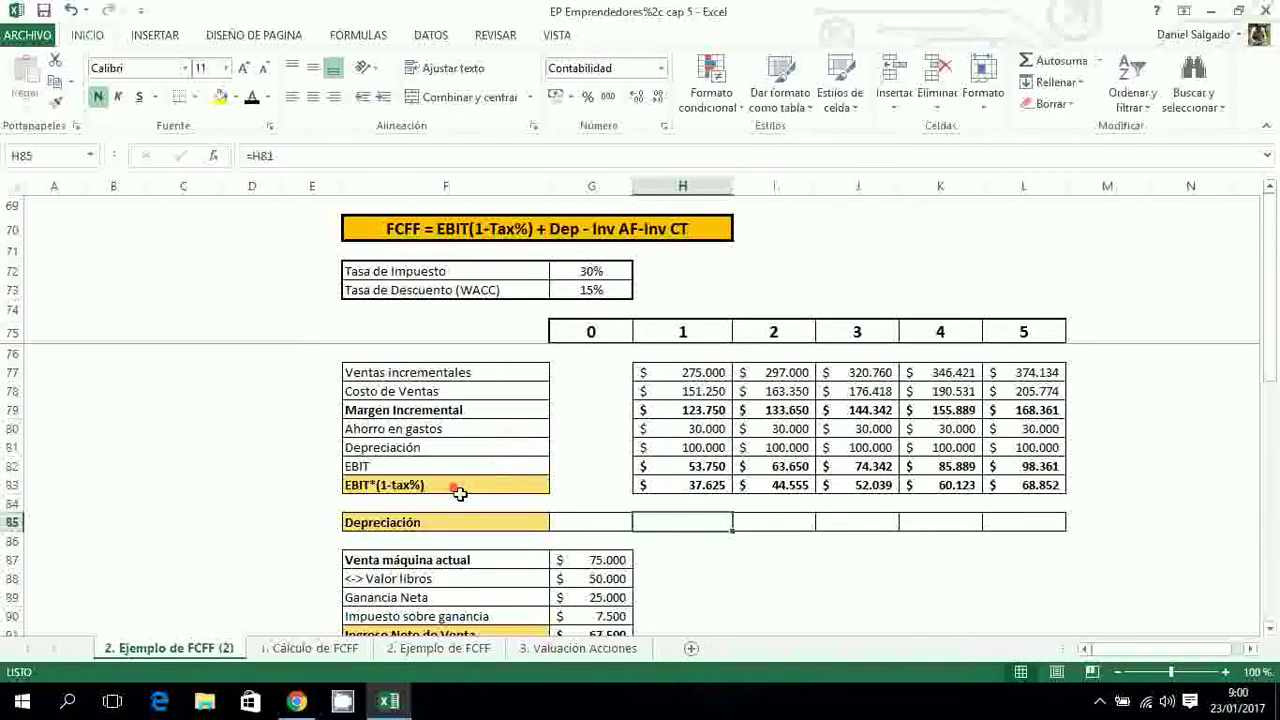
left_click_drag(455, 487, 548, 252)
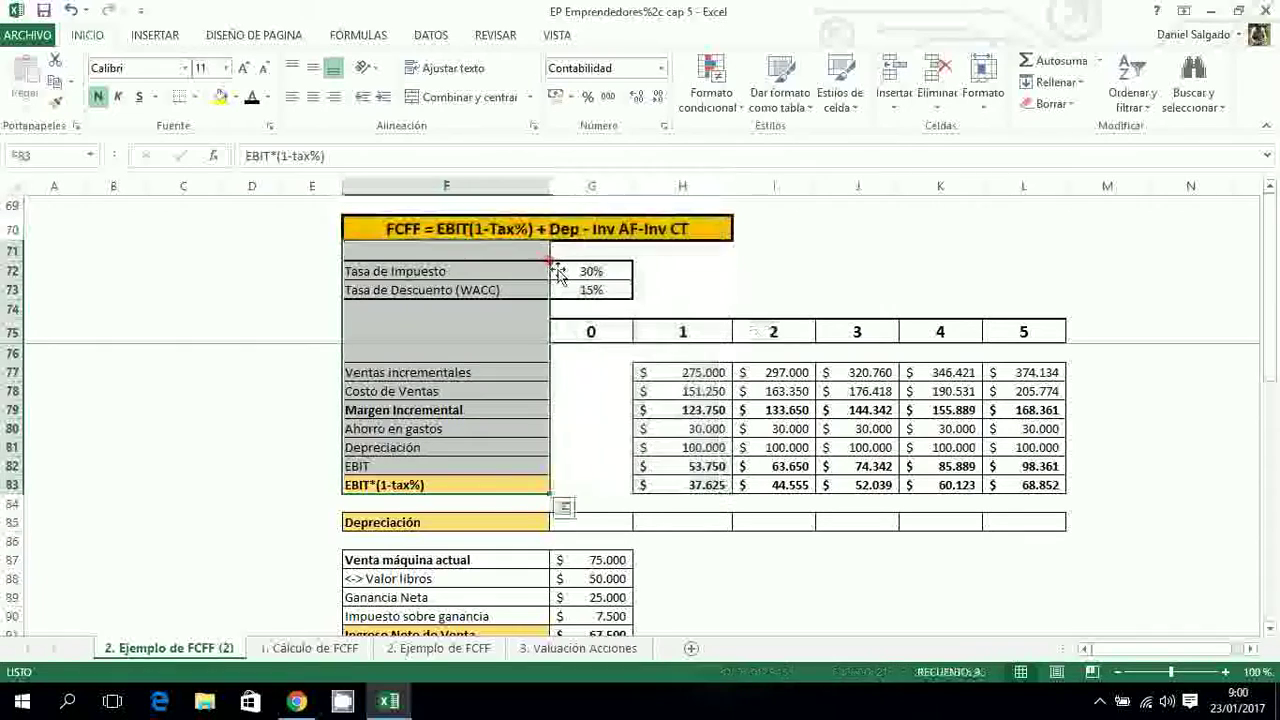
left_click(702, 290)
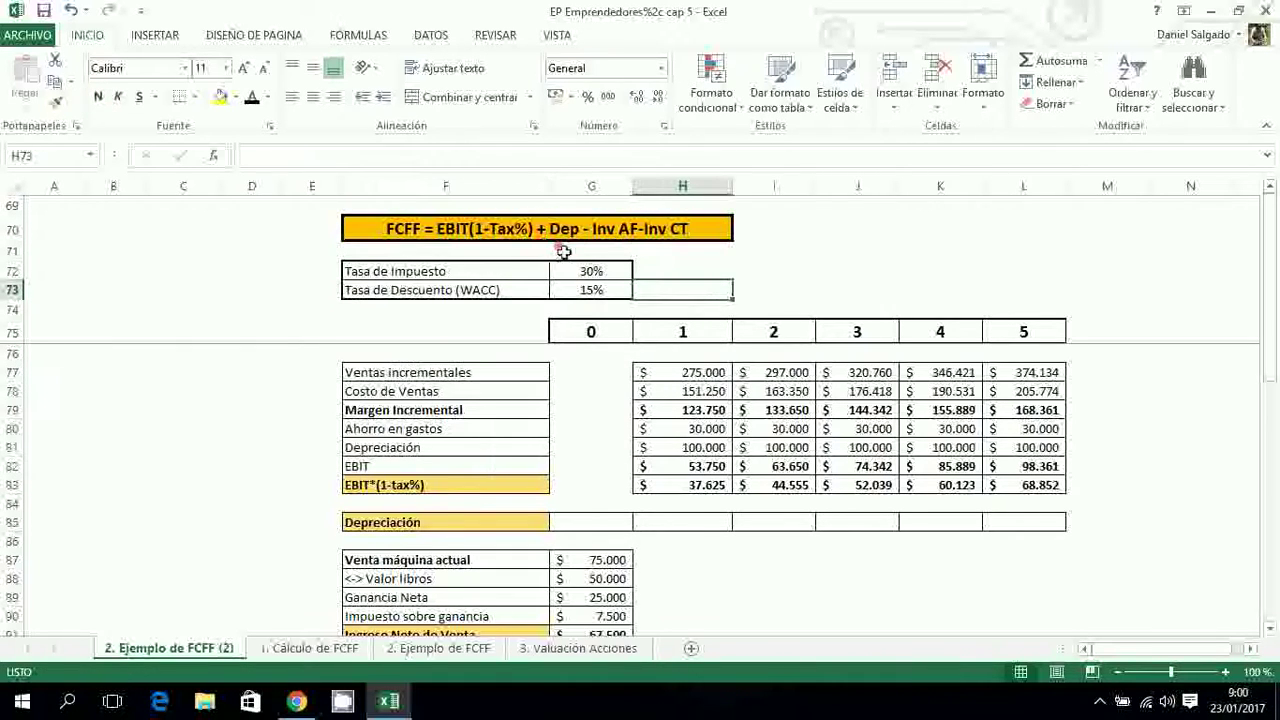
left_click_drag(673, 527, 1065, 530)
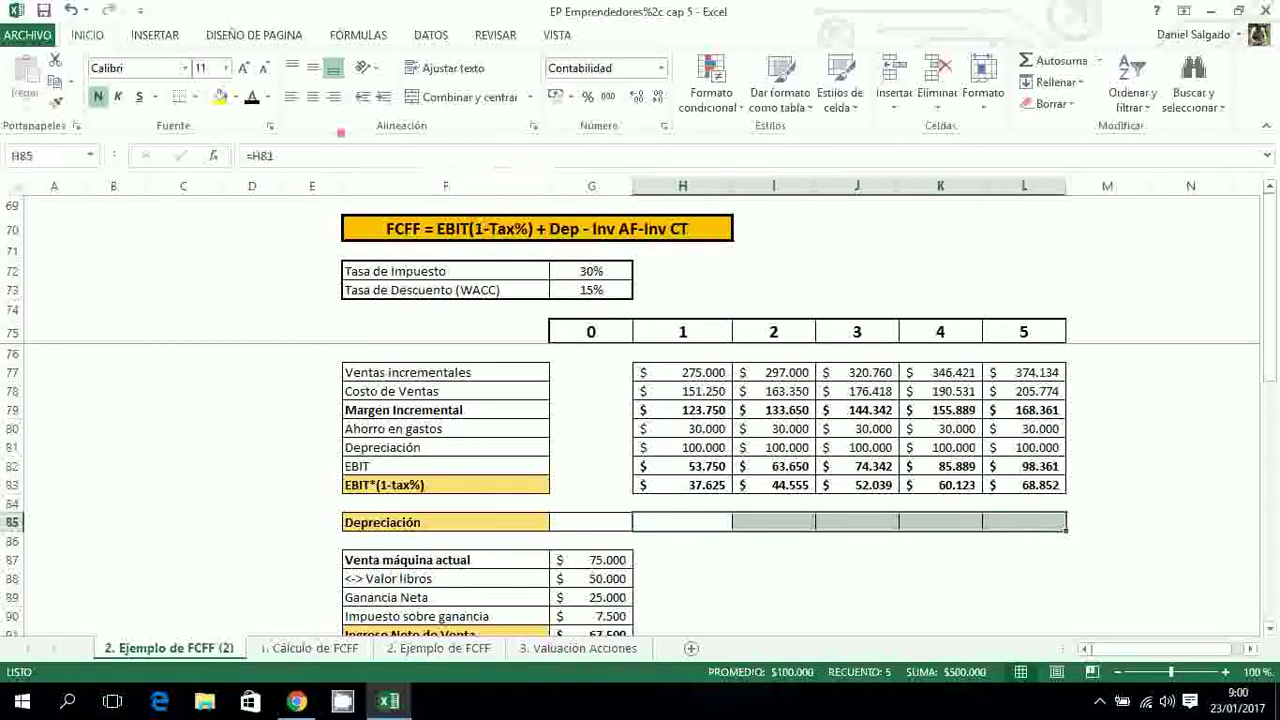
left_click(251, 98)
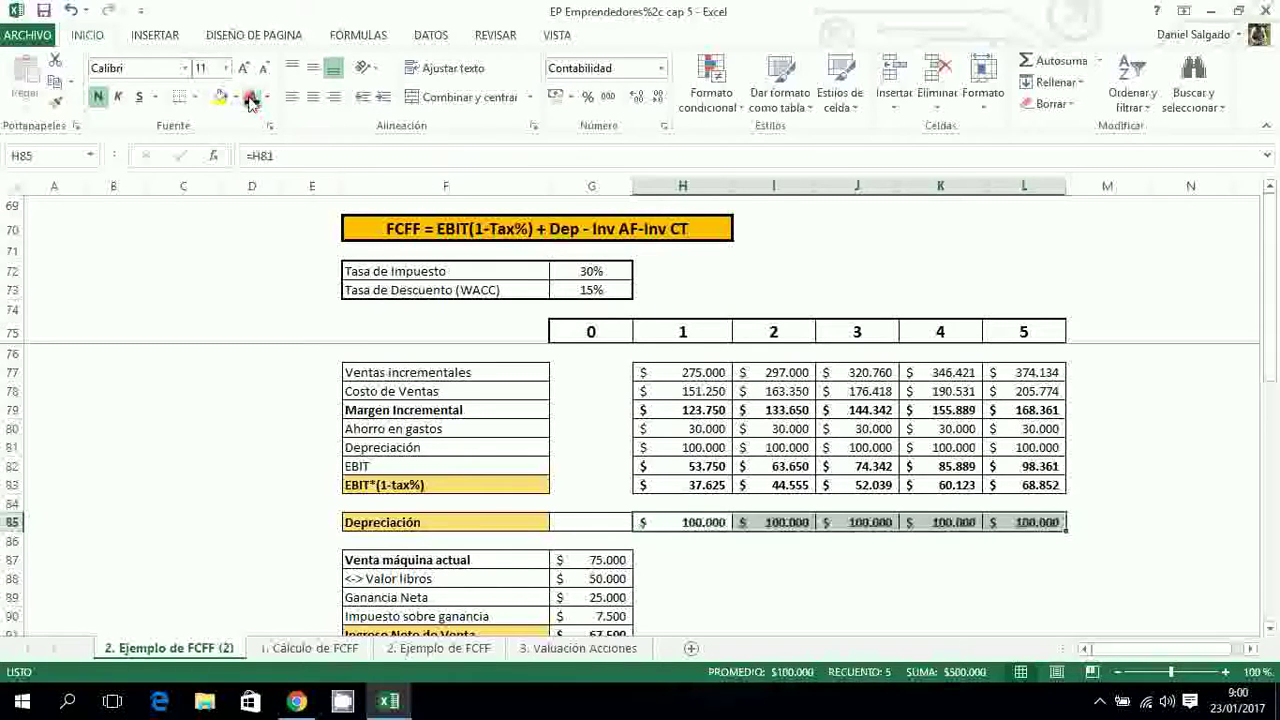
left_click(729, 578)
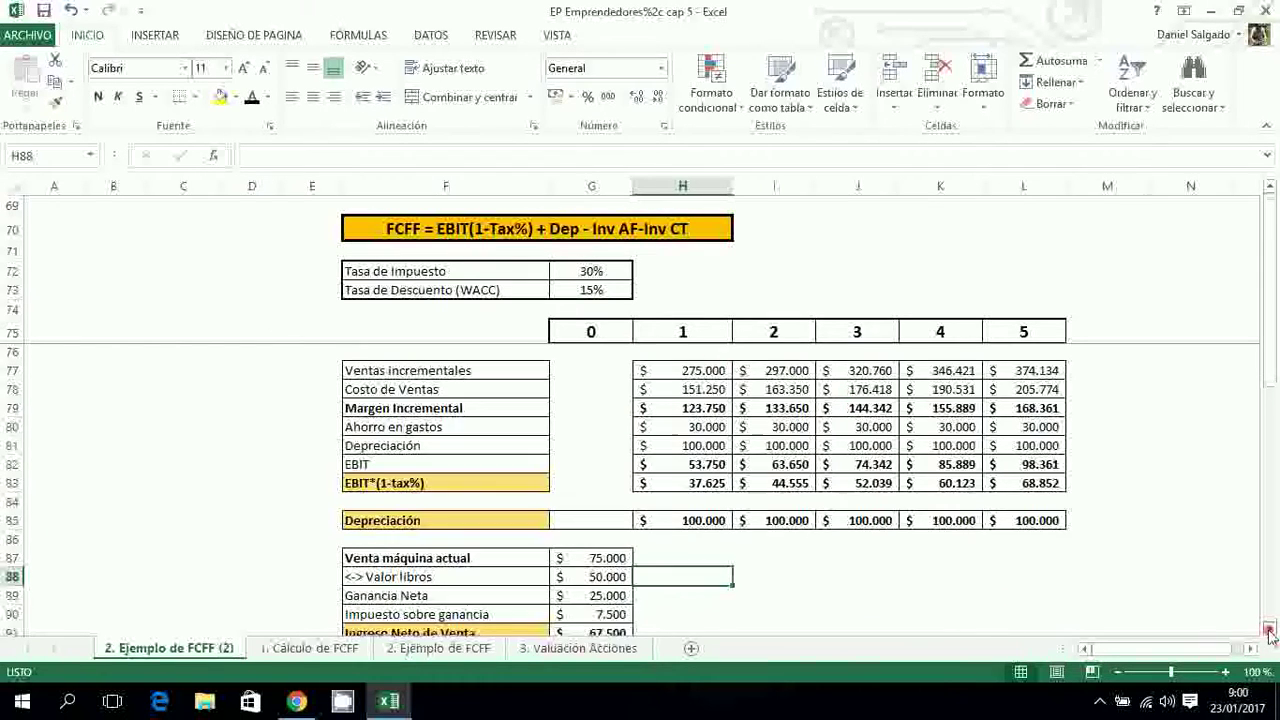
Apply the black font colour to L95:L100, covering the year 5 sale of the new machine
scroll(1272, 638, "down", 4)
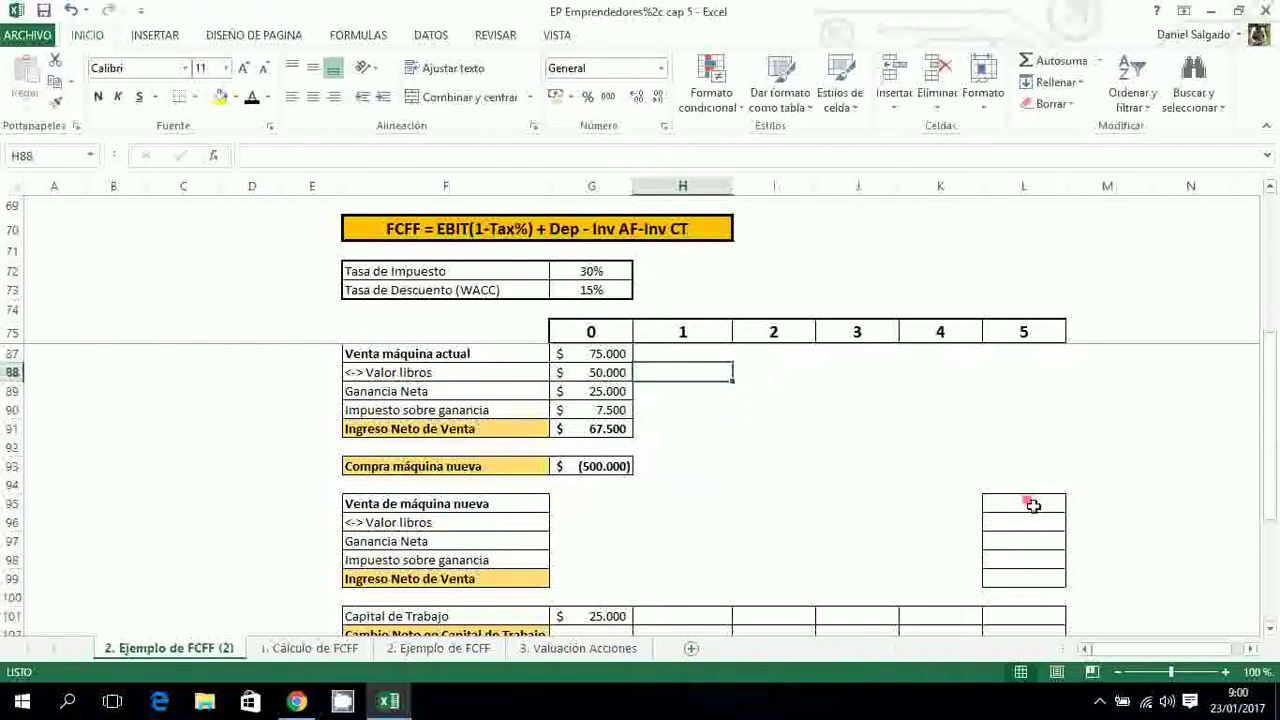
left_click_drag(1028, 500, 1031, 596)
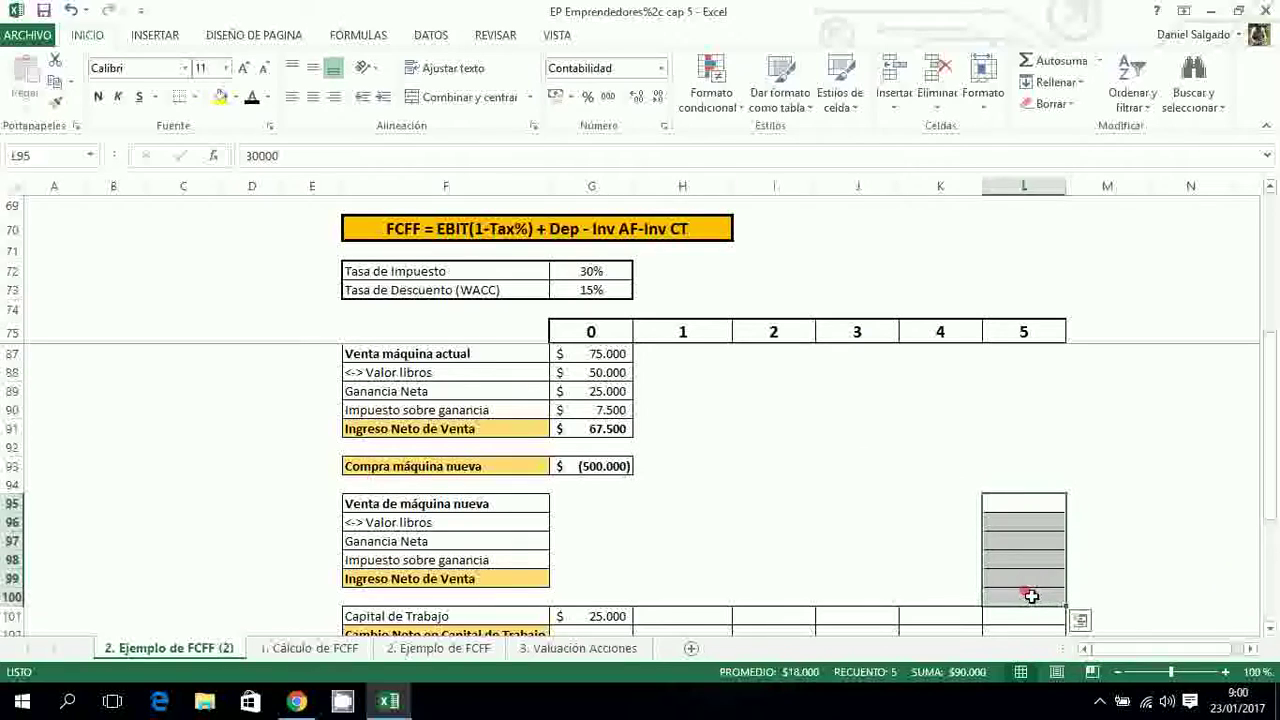
left_click(252, 98)
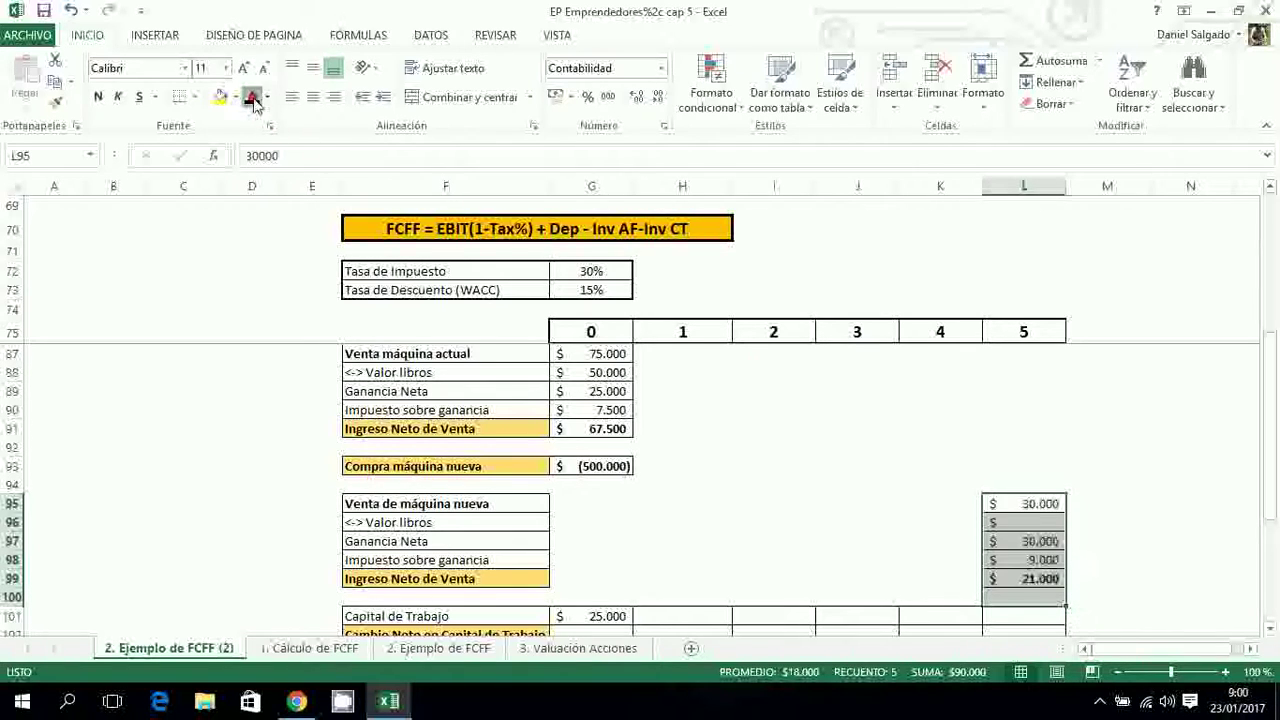
left_click(1090, 488)
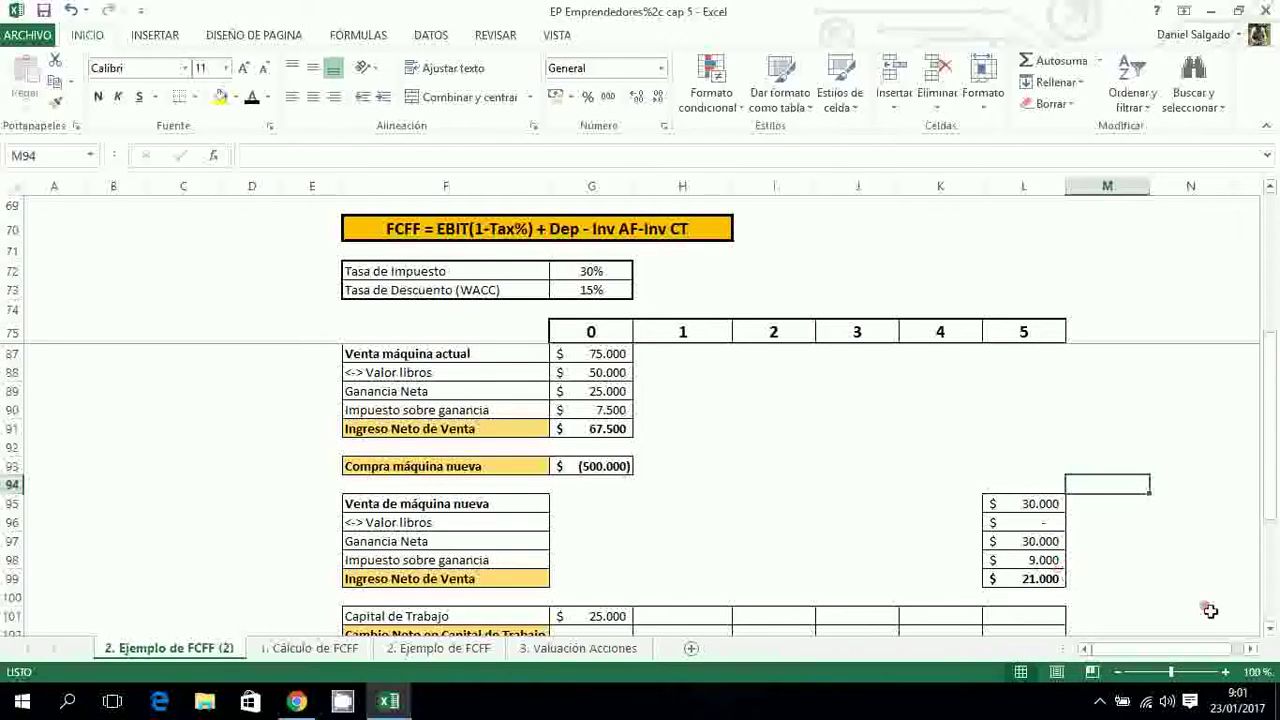
Apply the black font colour to H101:L101, the Capital de Trabajo for years 1 to 5
left_click(1270, 632)
left_click(1270, 632)
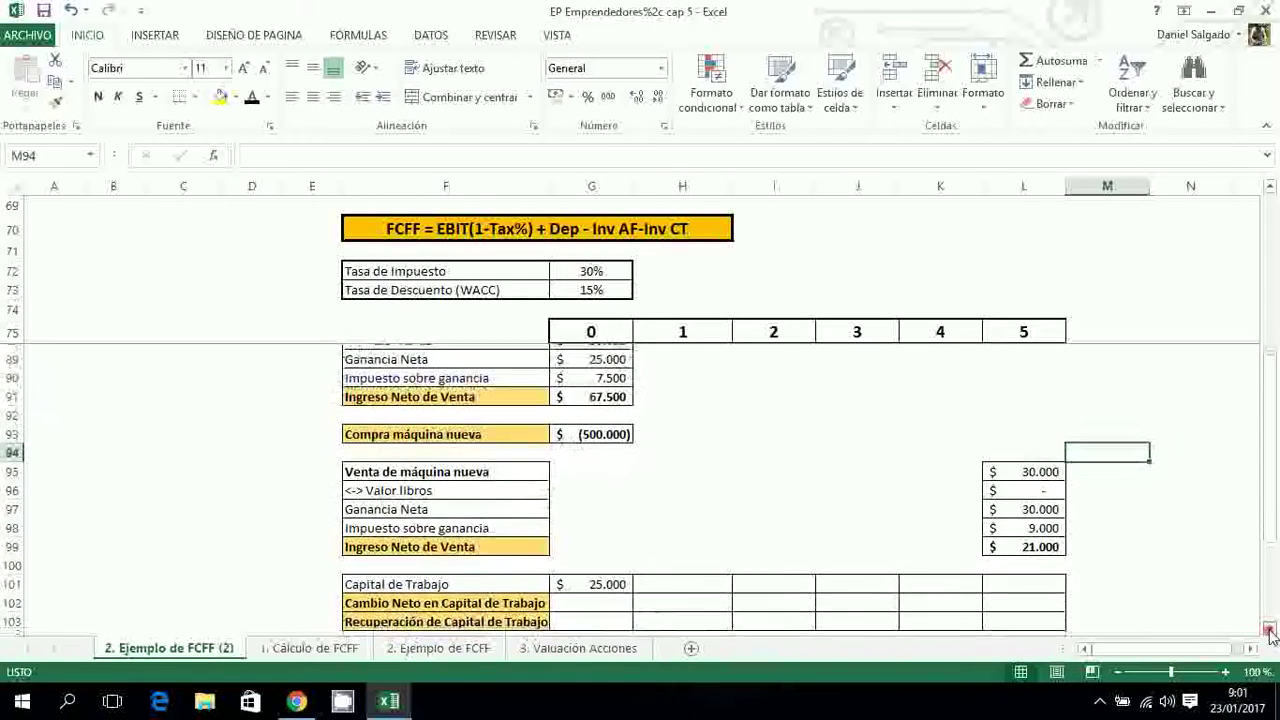
left_click(1270, 632)
left_click(1270, 632)
left_click(1270, 632)
left_click(1270, 632)
left_click(1269, 631)
left_click(1269, 631)
left_click(1269, 631)
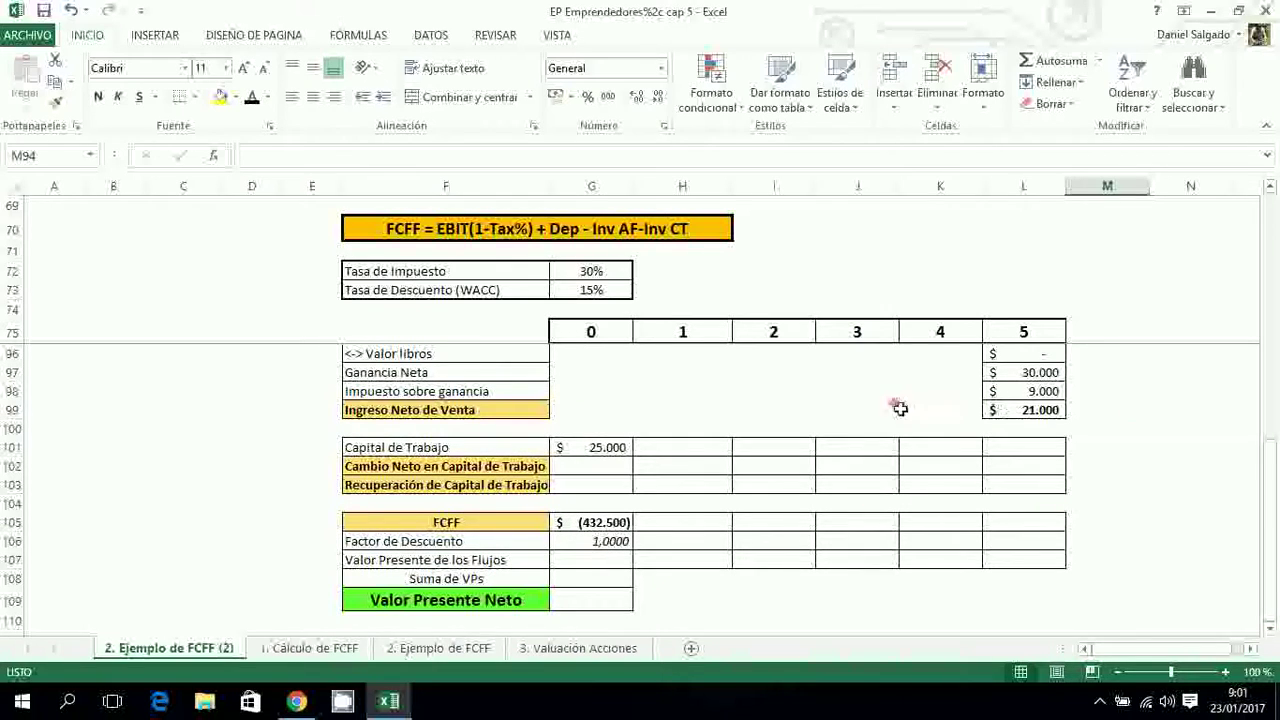
left_click_drag(698, 455, 1015, 449)
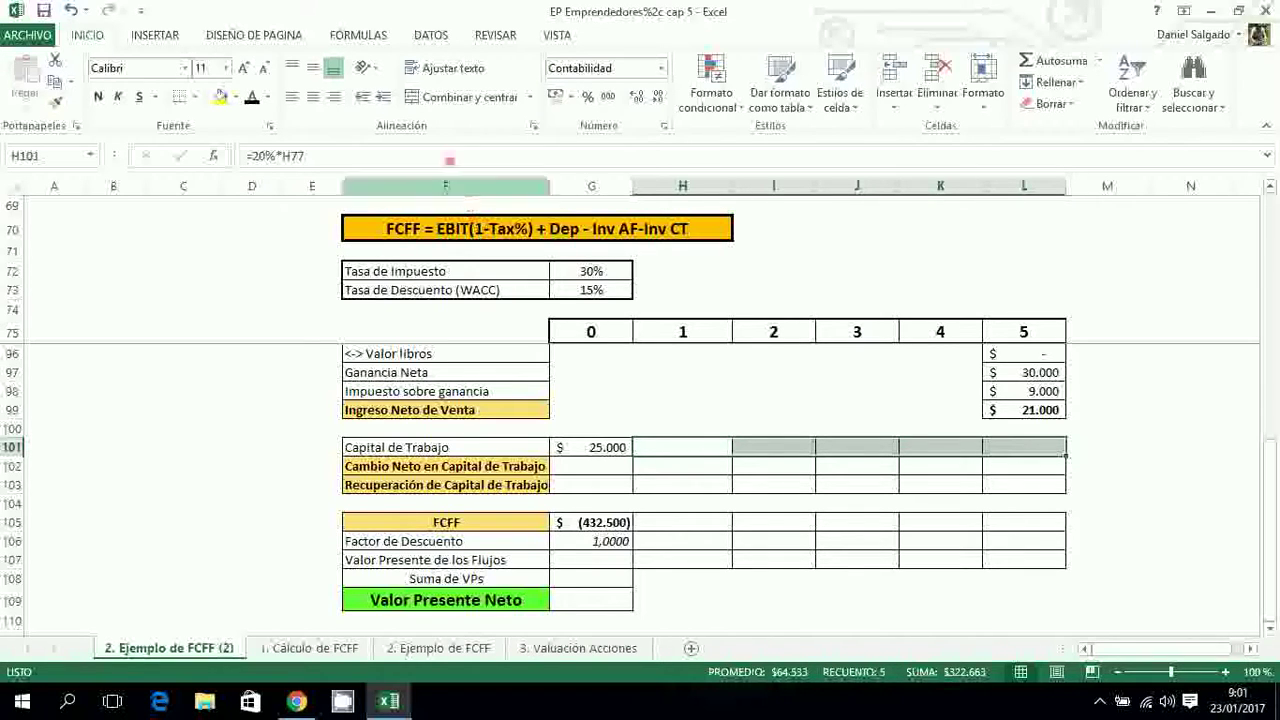
key("ctrl+d")
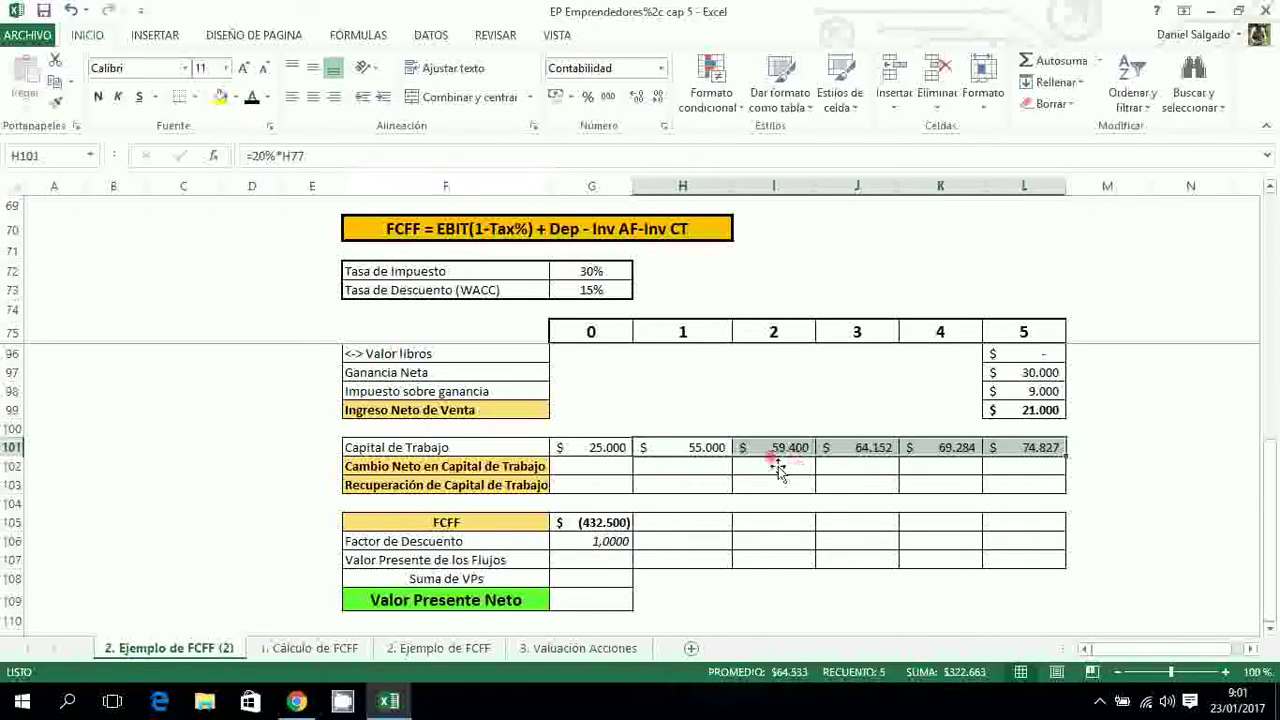
Check the Capital de Trabajo formulas in H101:L101 for years 1 to 5
left_click(700, 469)
left_click(722, 453)
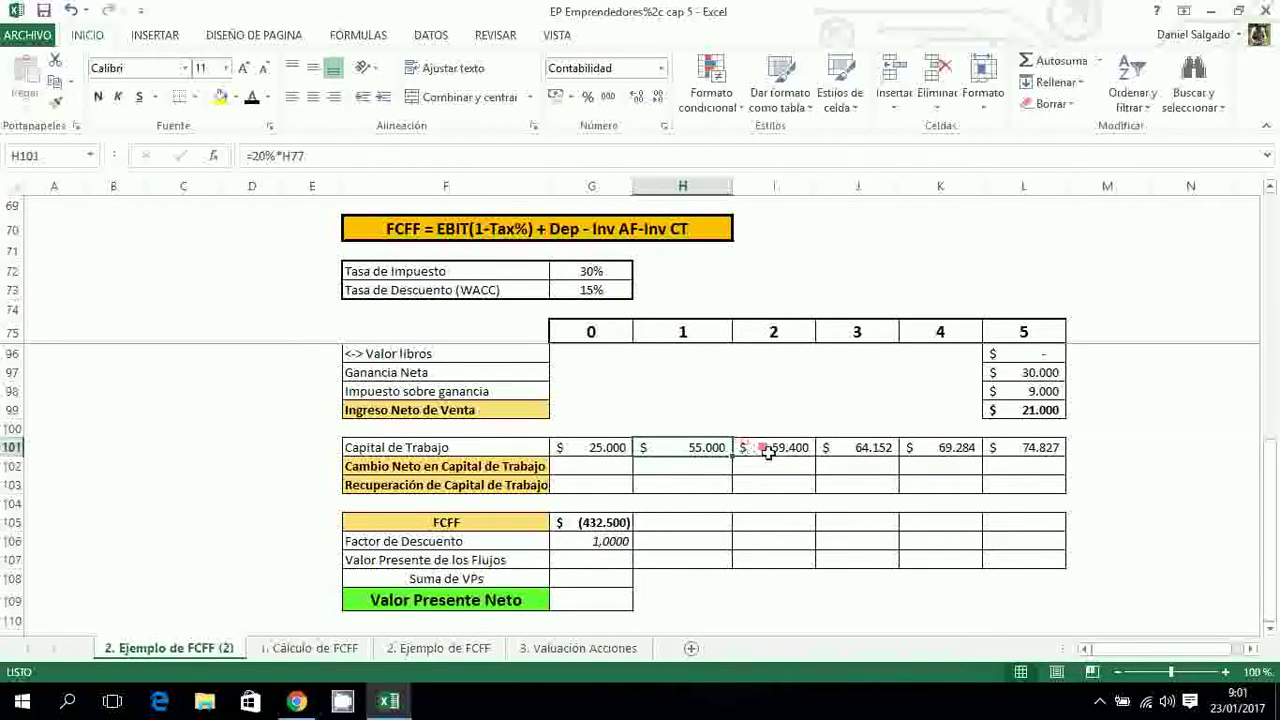
key("Right")
key("Right")
key("Right")
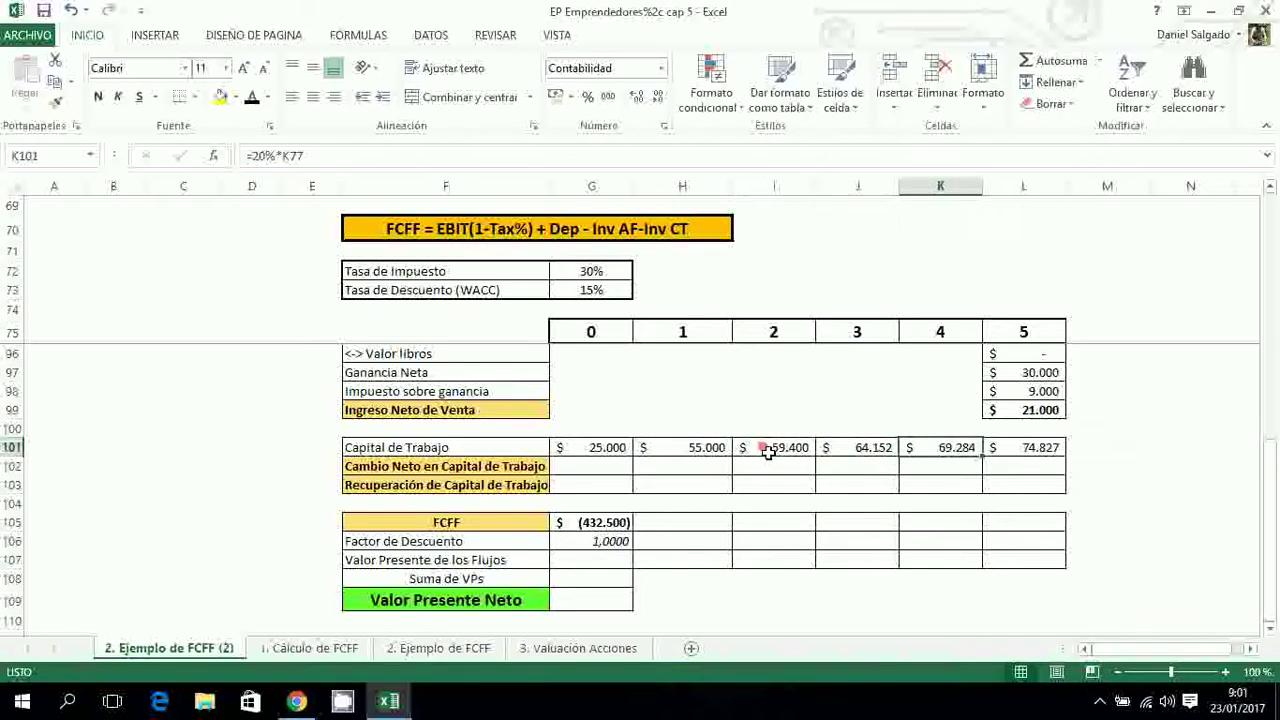
key("Right")
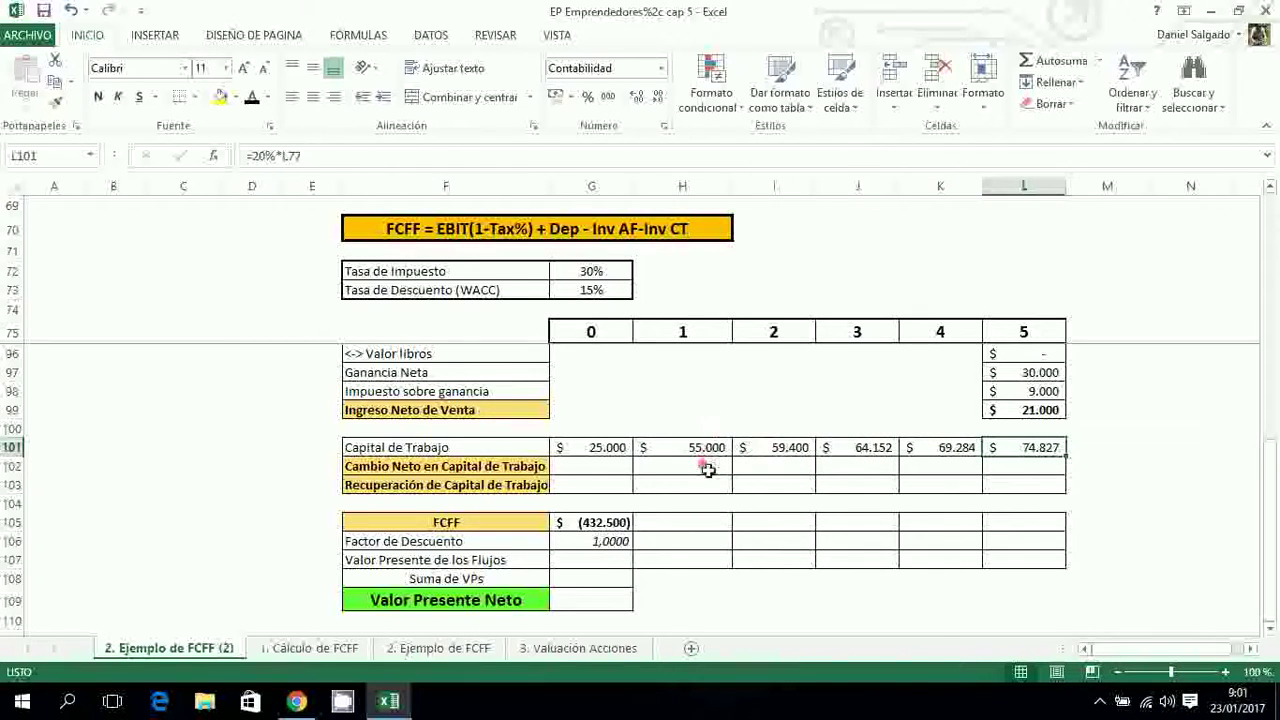
Apply the black font colour to H102:L102, the Cambio Neto en Capital de Trabajo, and to its year 5 recovery in L103
left_click_drag(703, 466, 1003, 468)
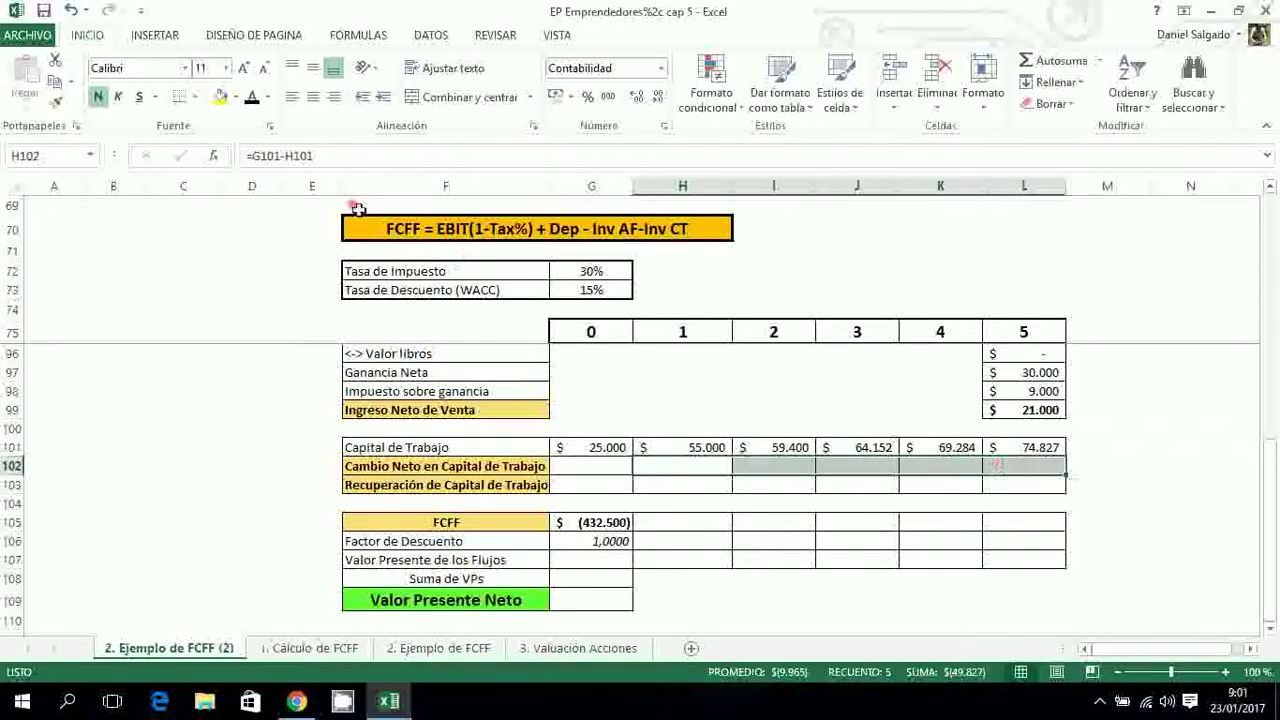
left_click(251, 97)
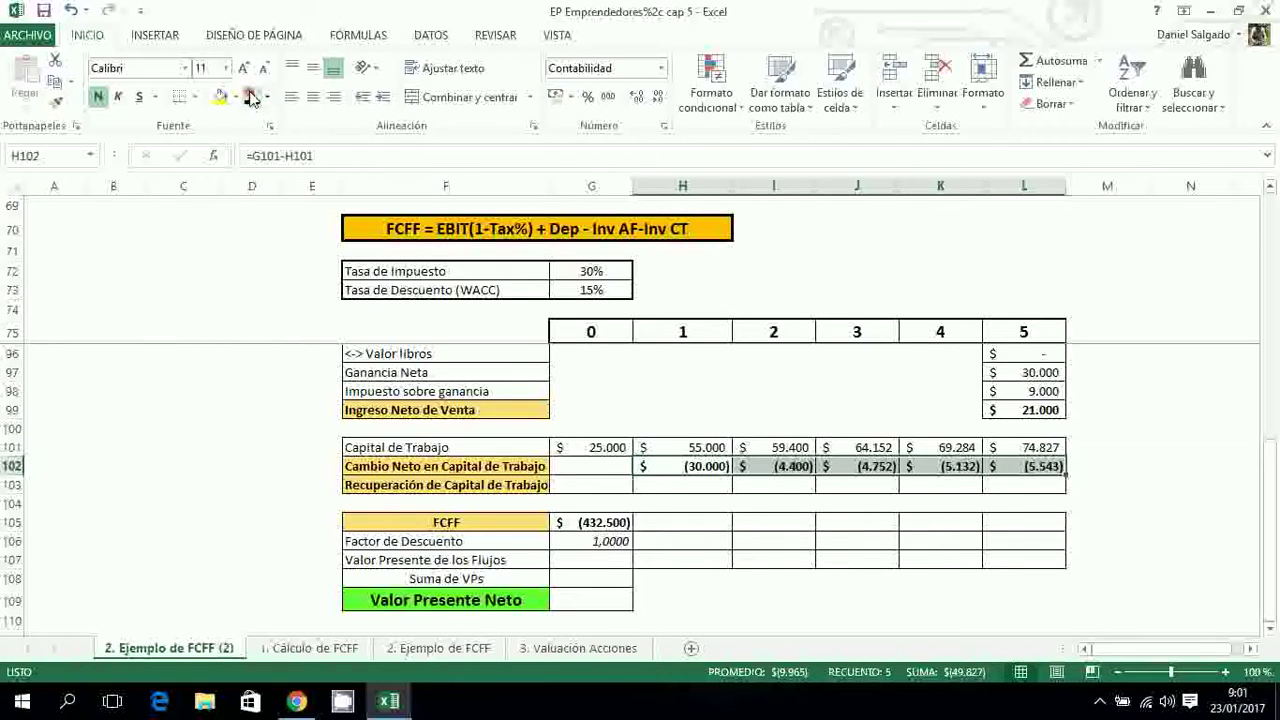
left_click(790, 522)
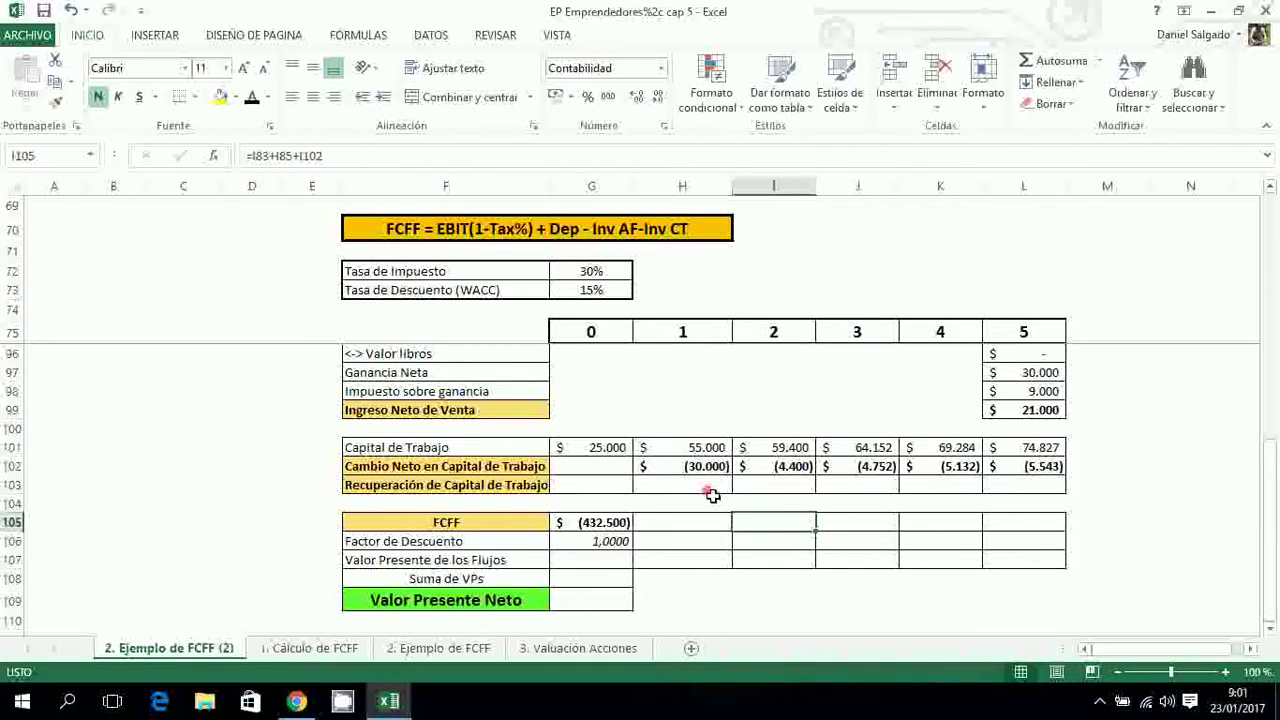
left_click(997, 485)
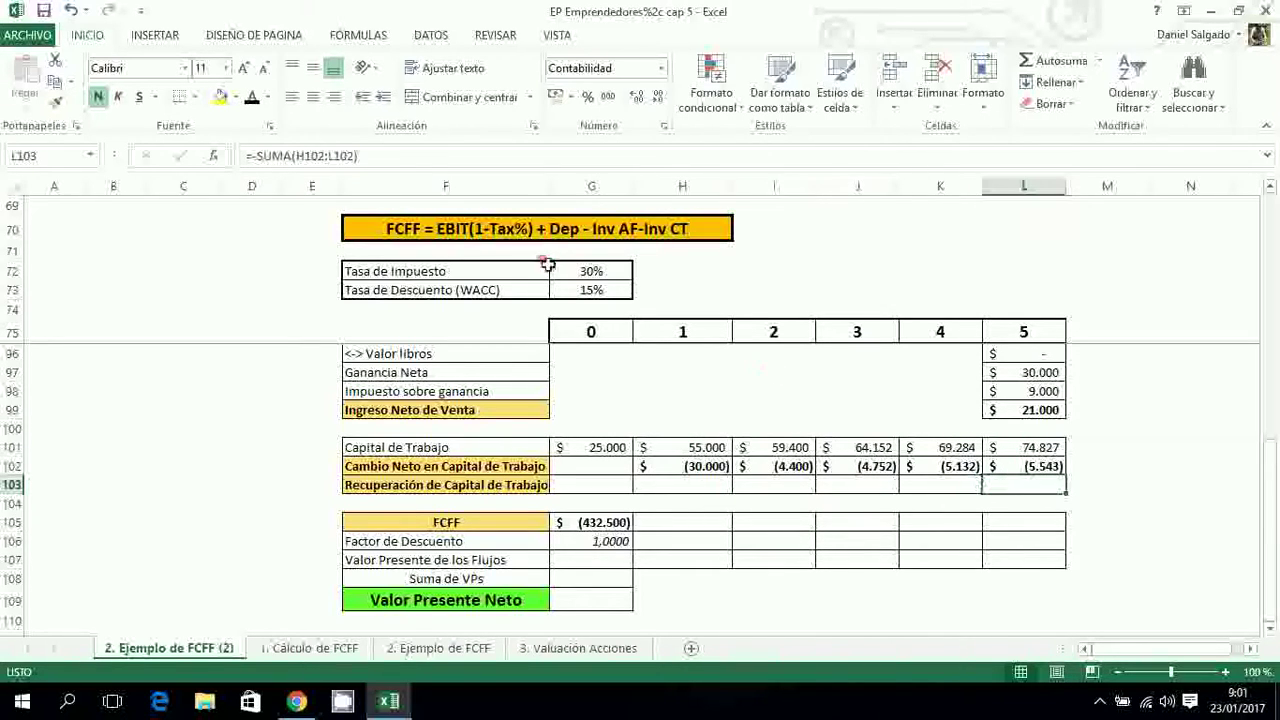
left_click(252, 98)
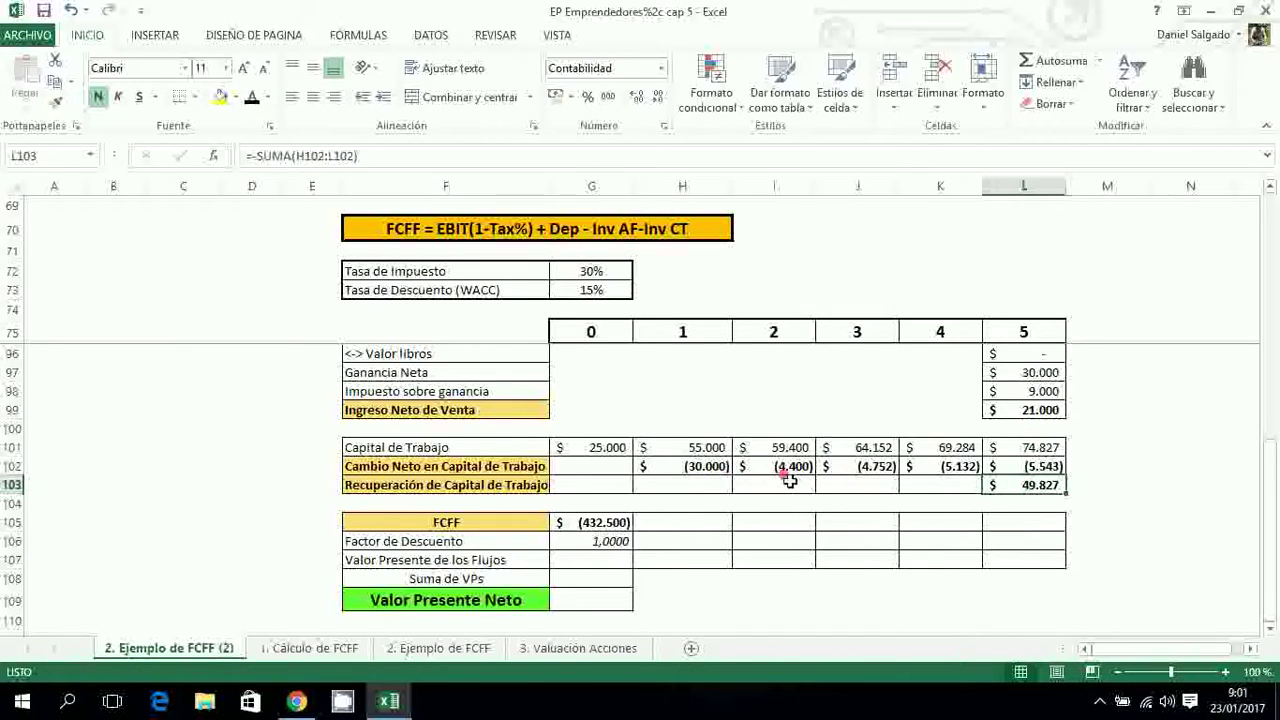
double_click(1050, 490)
left_click(915, 532)
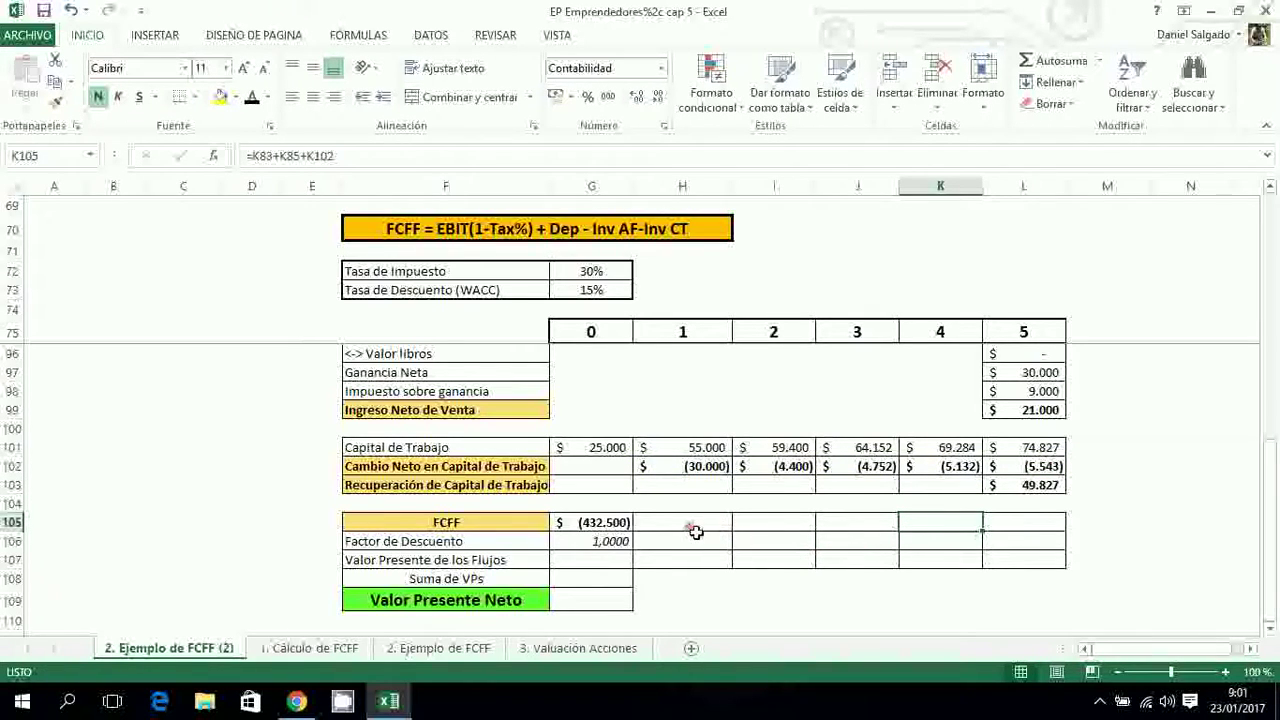
Apply the black font colour to the FCFF row H105:L105 and the Factor de Descuento row H106:L106
left_click_drag(697, 528, 1012, 528)
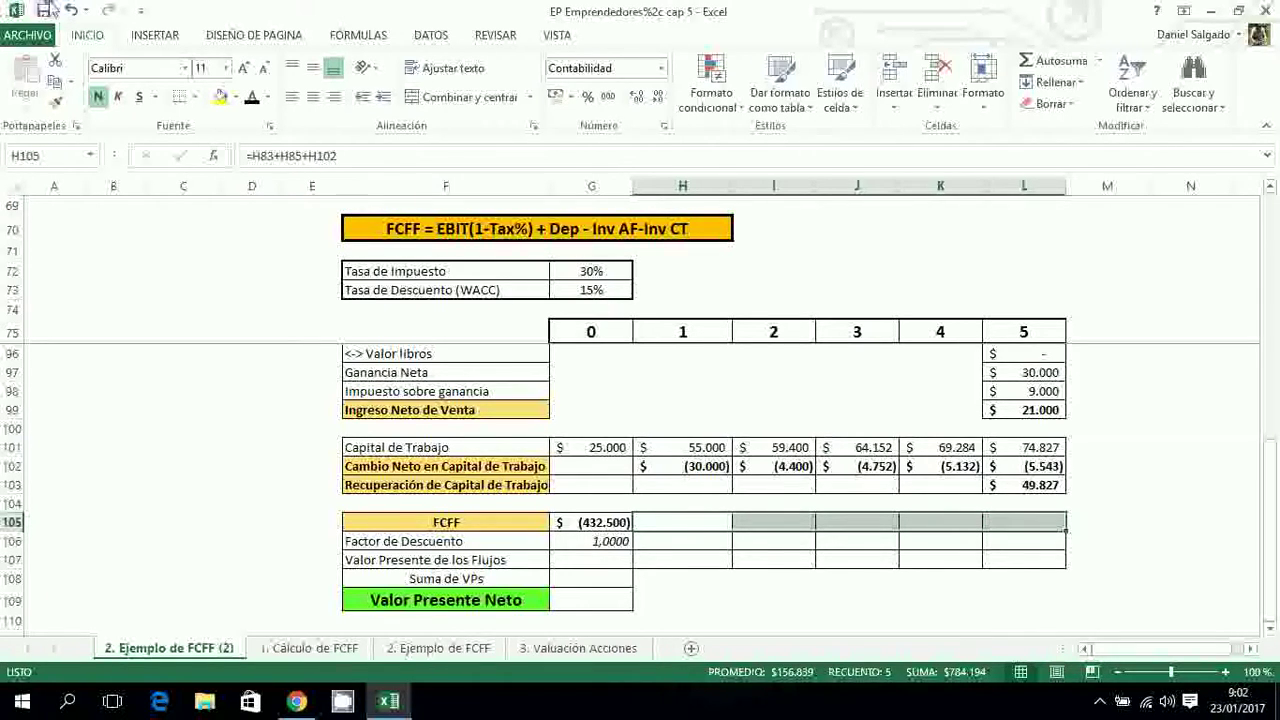
left_click(252, 98)
left_click(702, 567)
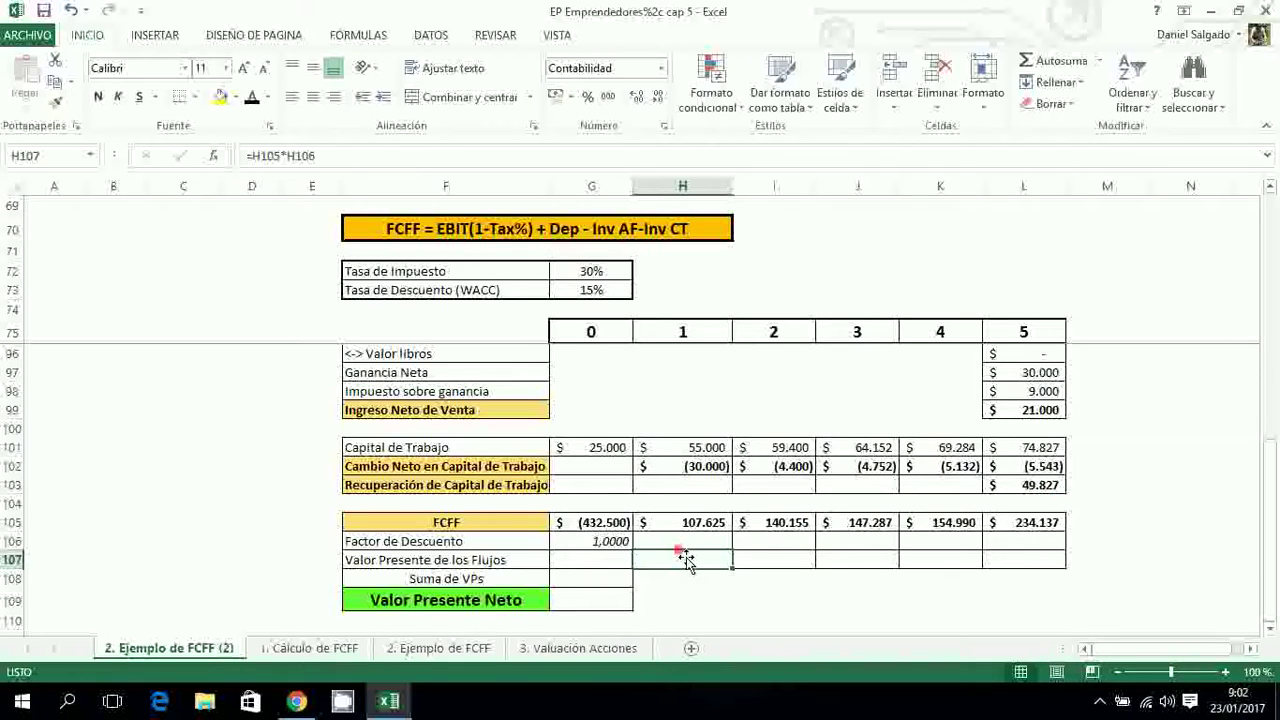
left_click_drag(695, 545, 1006, 534)
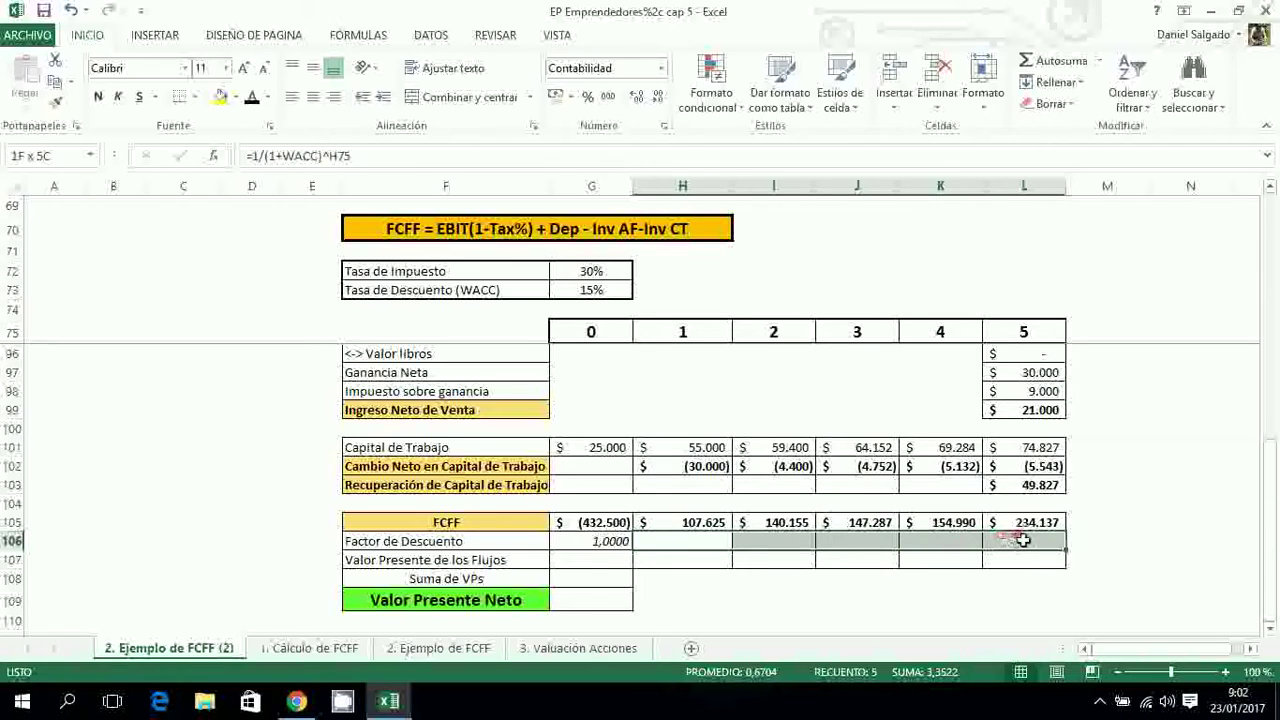
left_click(251, 97)
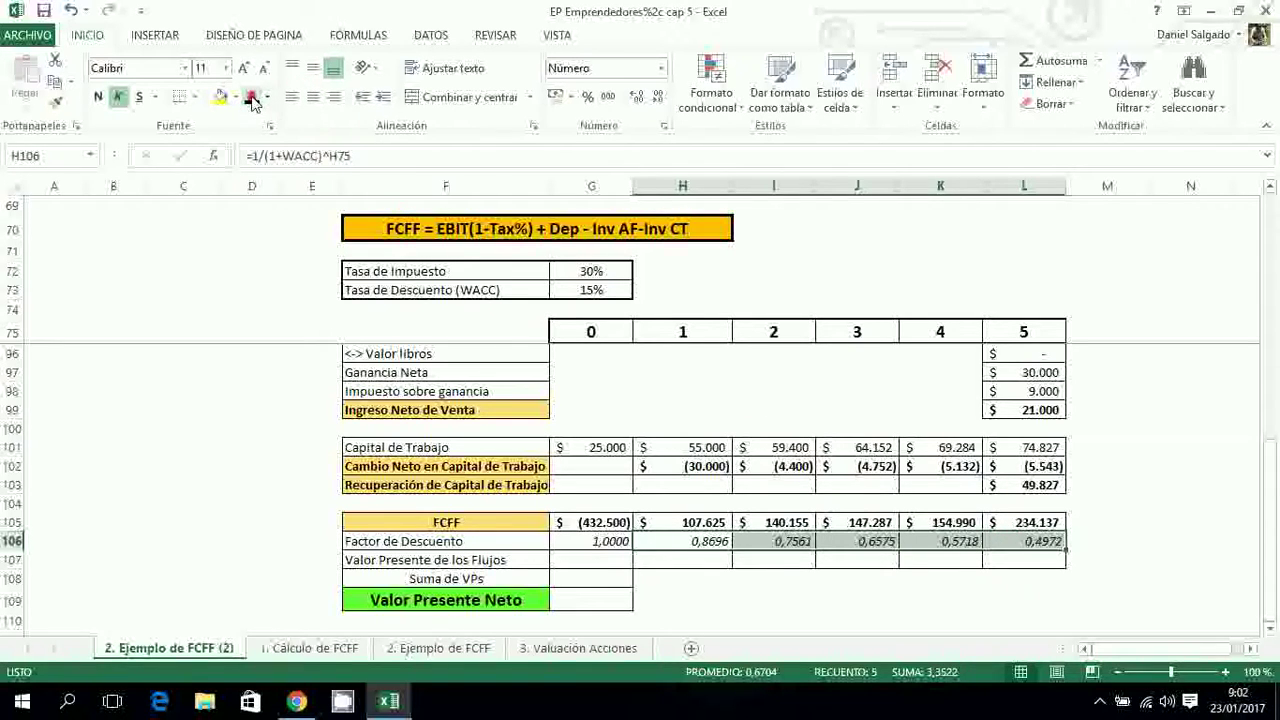
left_click(708, 546)
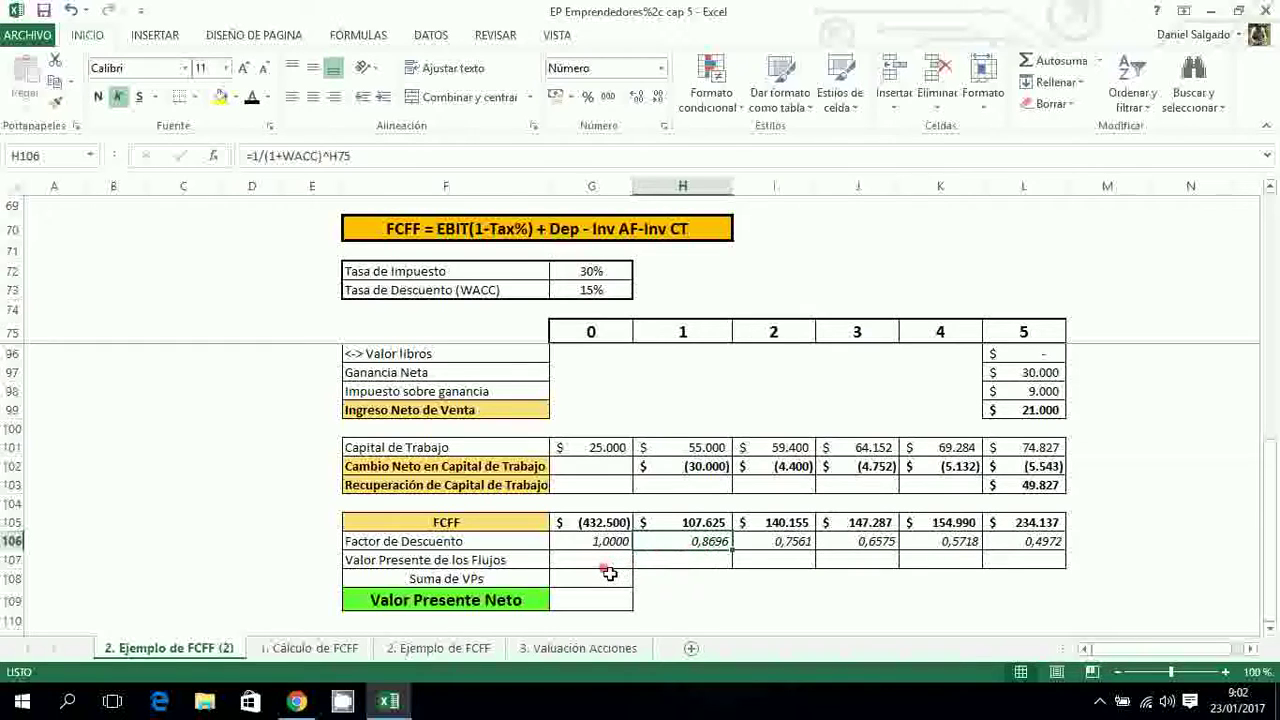
Apply the black font colour to G107:L107, the Valor Presente de los Flujos row
left_click_drag(612, 559, 1035, 560)
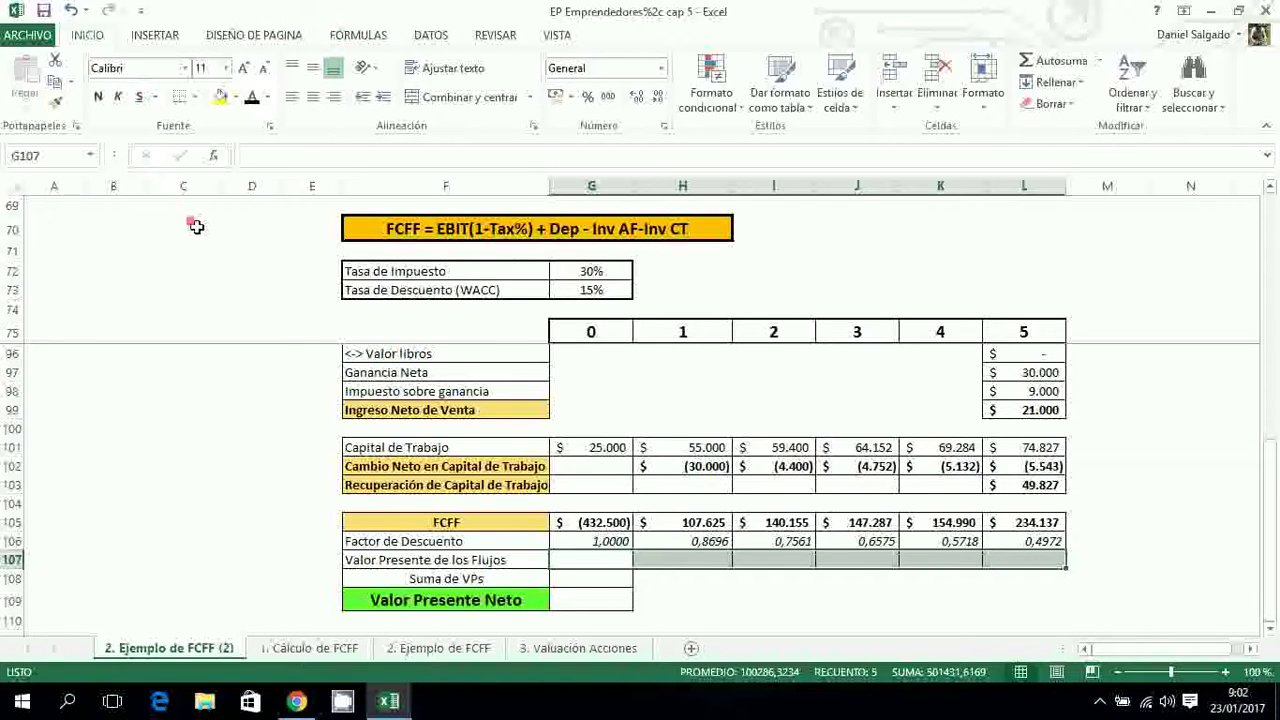
left_click(252, 97)
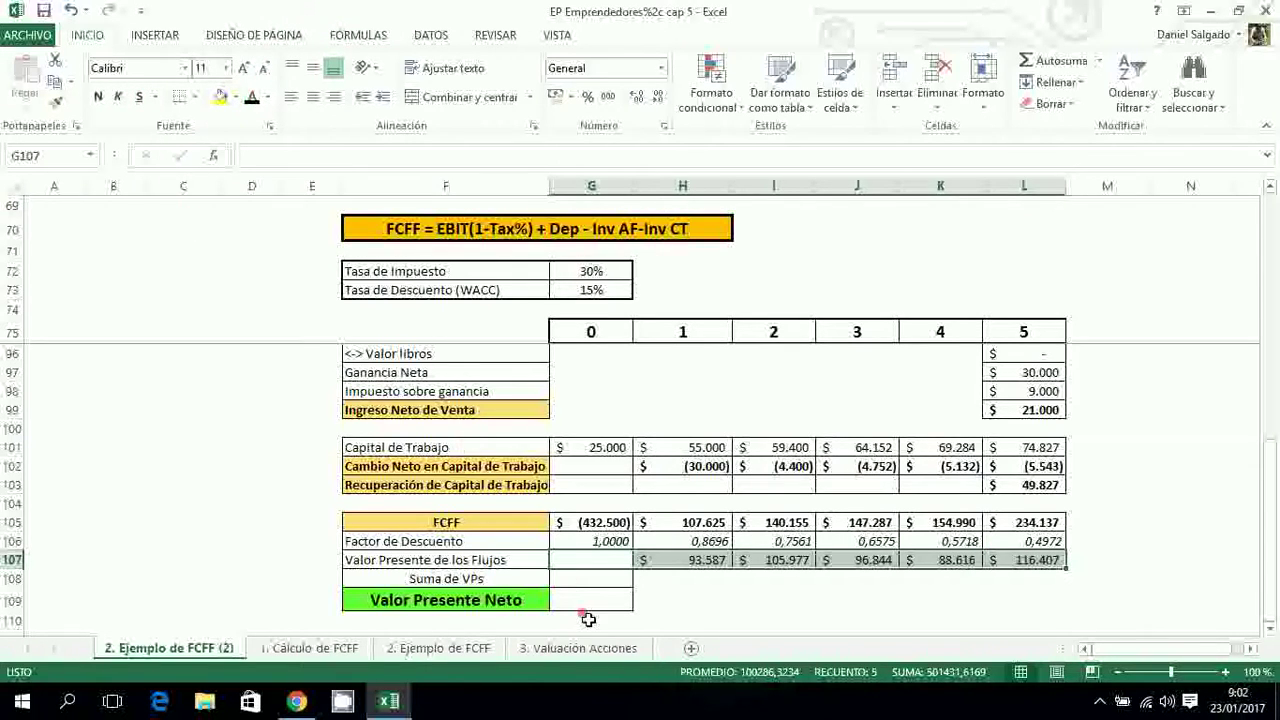
double_click(615, 560)
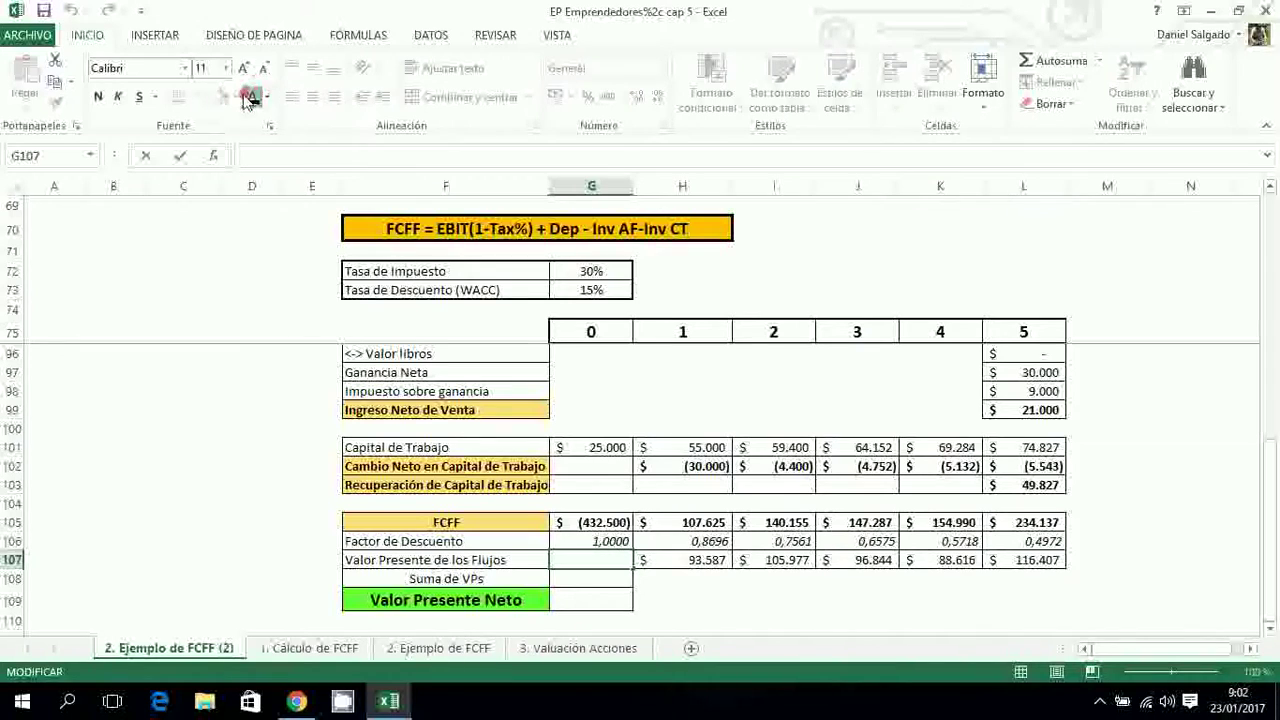
double_click(636, 598)
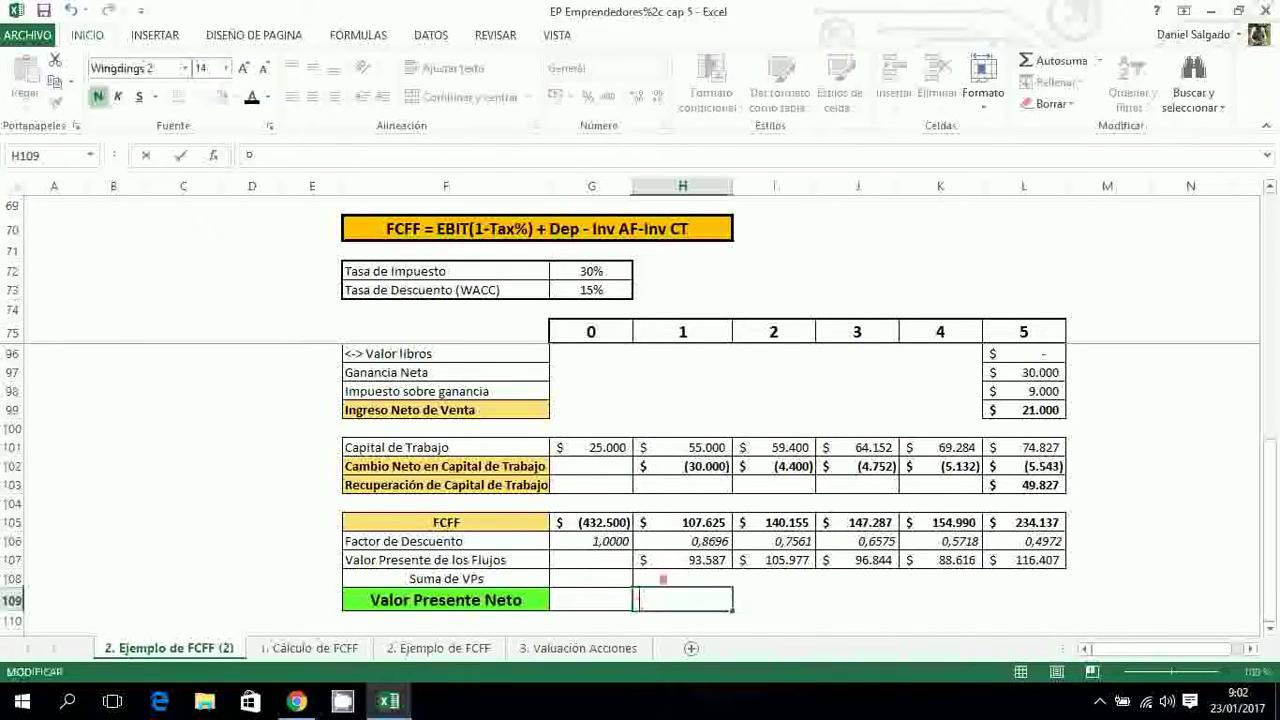
left_click(596, 563)
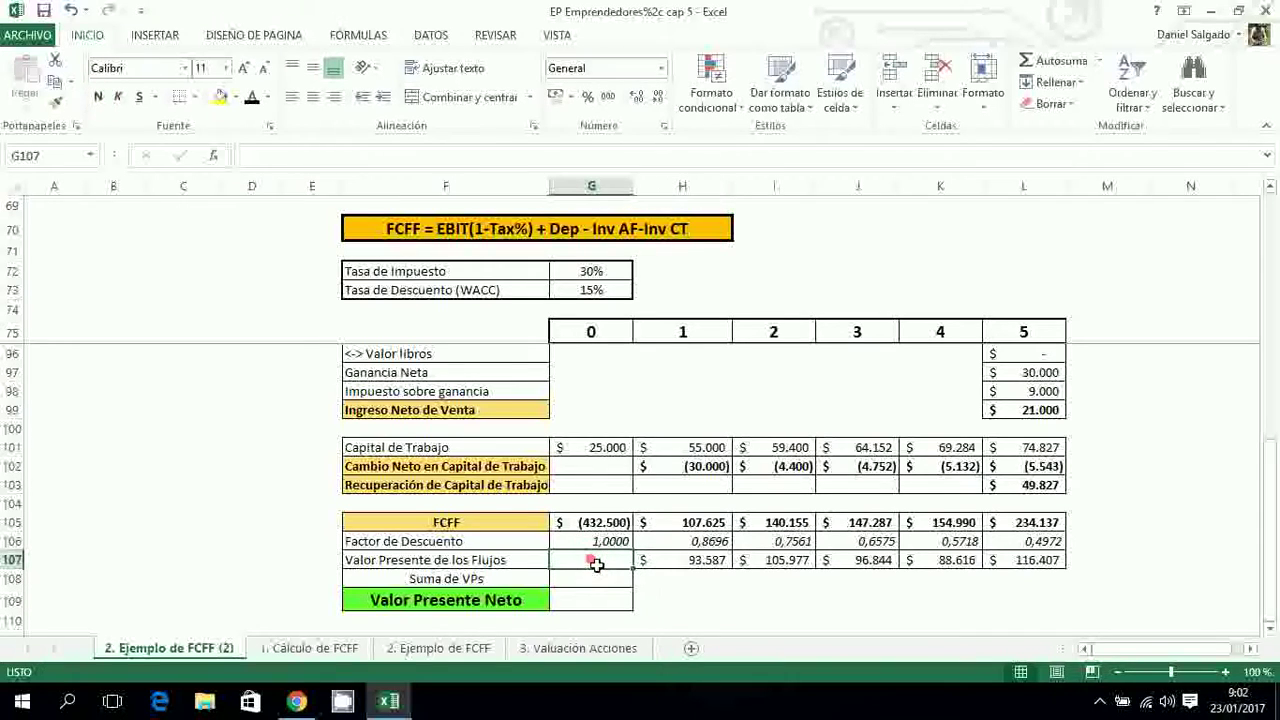
Apply the black font colour to the Suma de VPs in G108 and check the range its SUMA formula covers
left_click(596, 584)
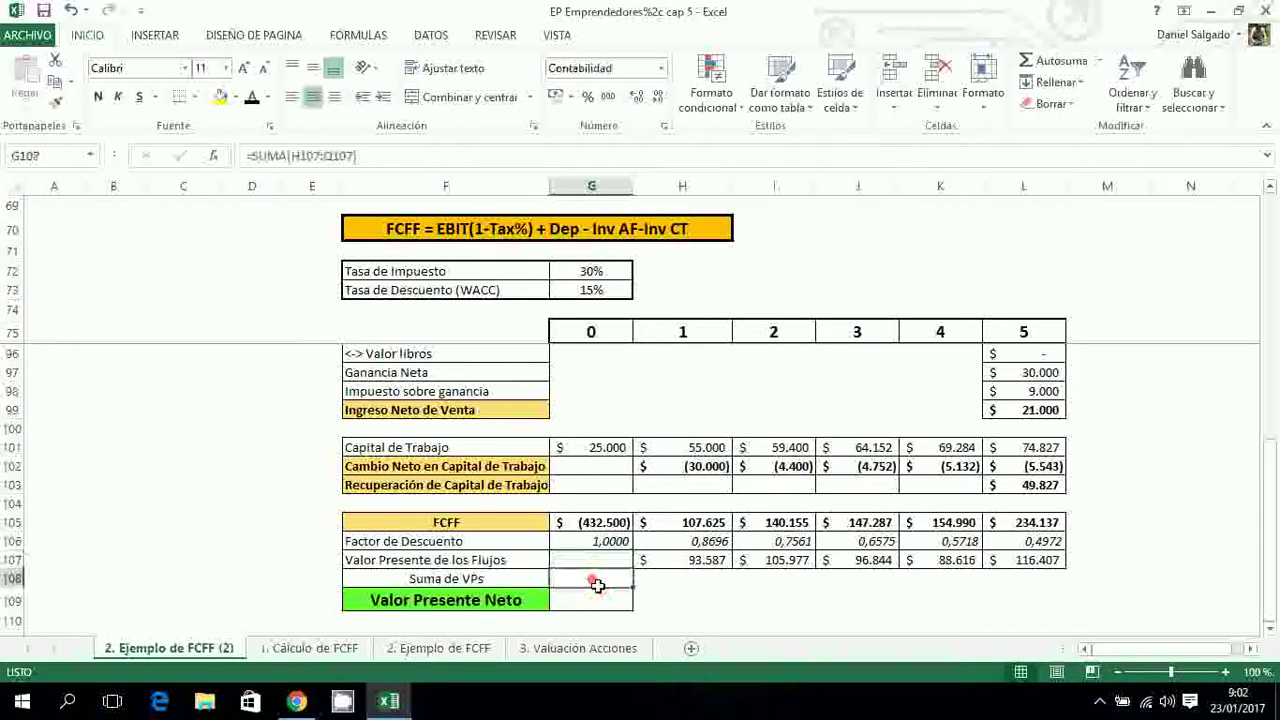
double_click(596, 584)
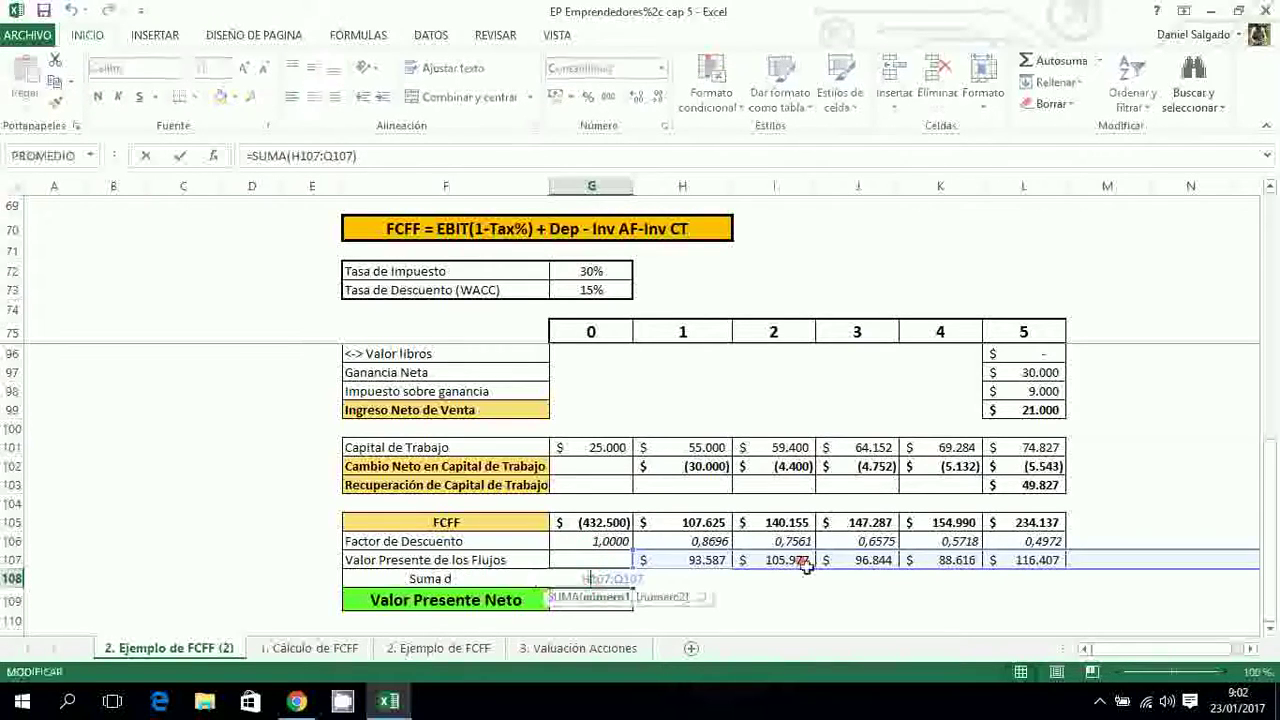
key("Escape")
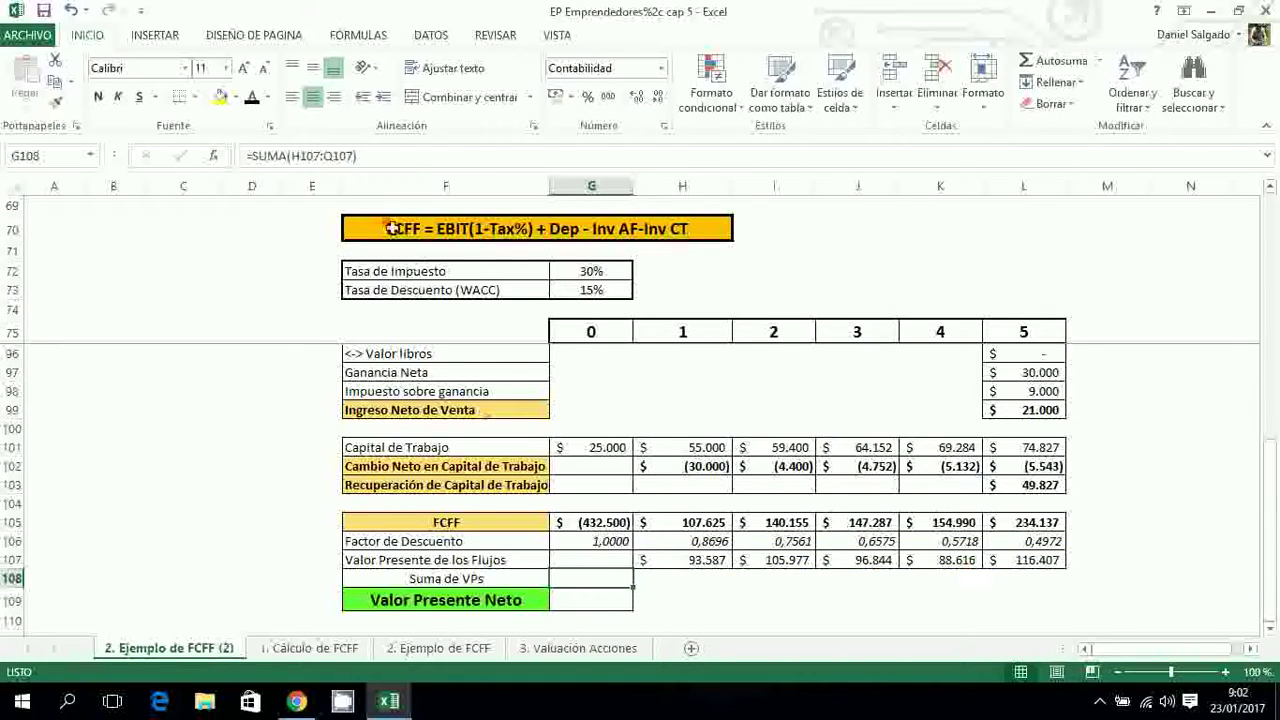
left_click(252, 97)
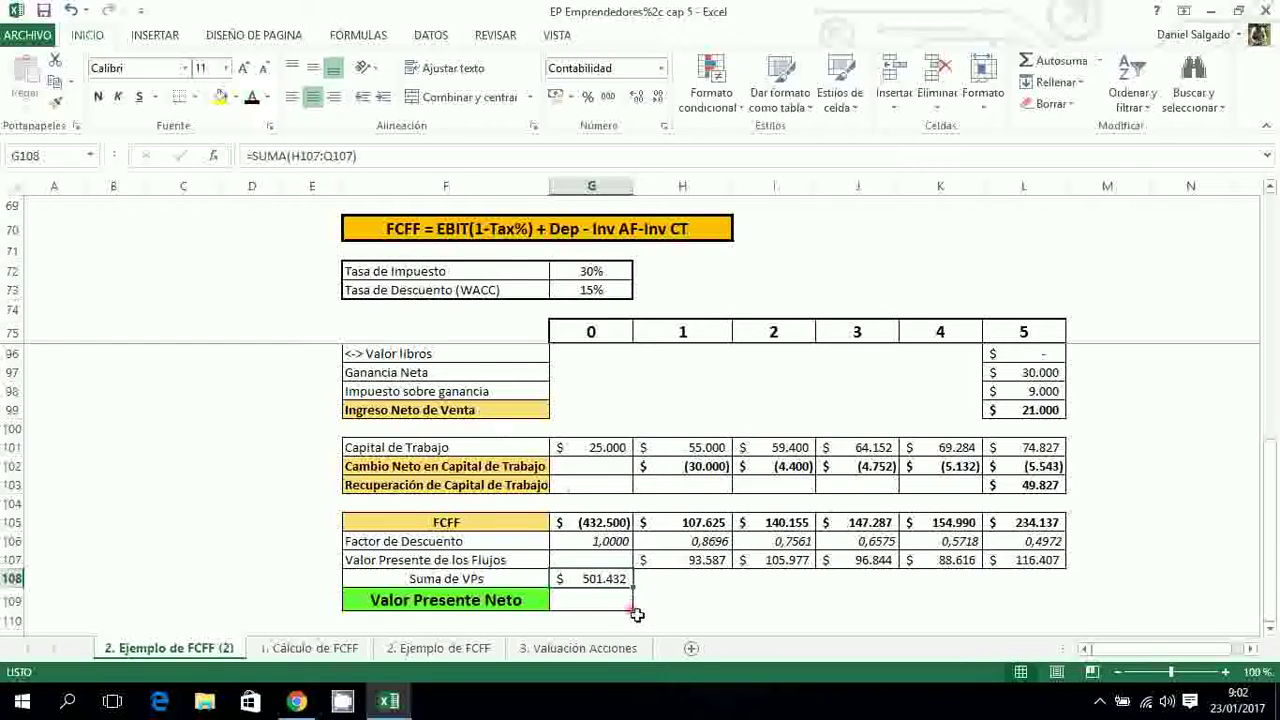
left_click(673, 604)
double_click(600, 580)
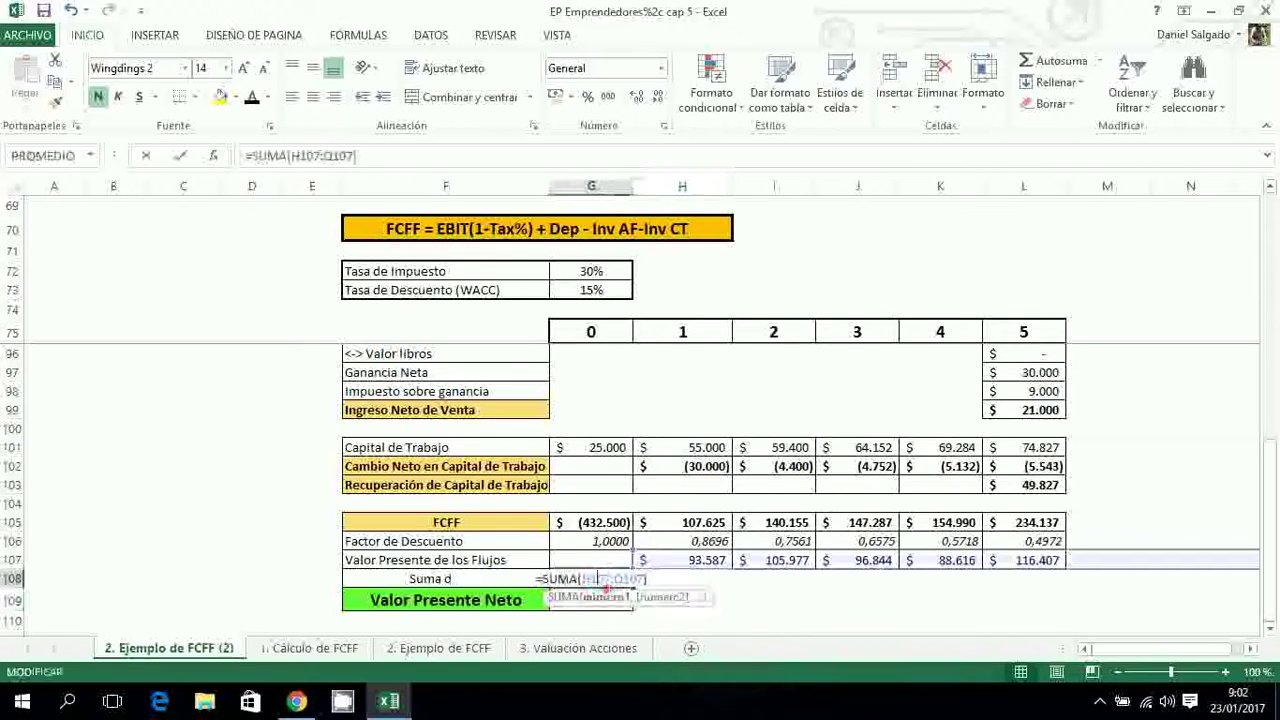
key("Escape")
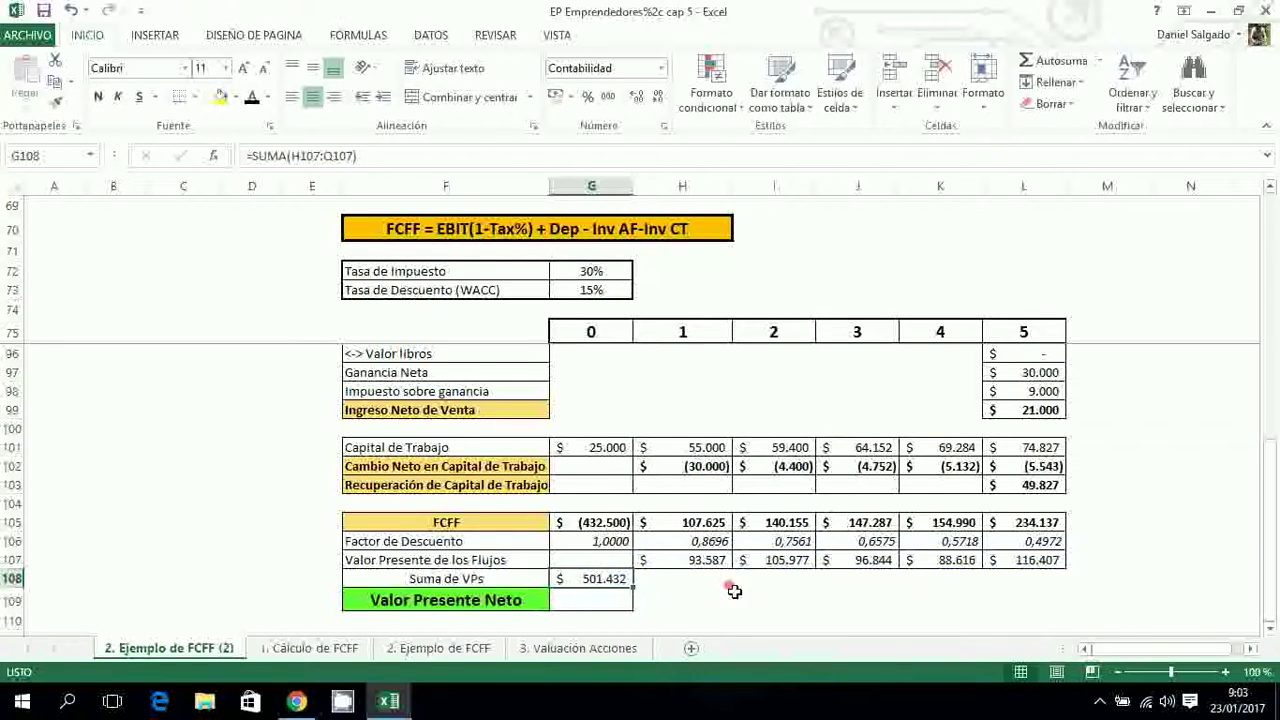
Apply the black font colour to the Valor Presente Neto result in G109
left_click(604, 606)
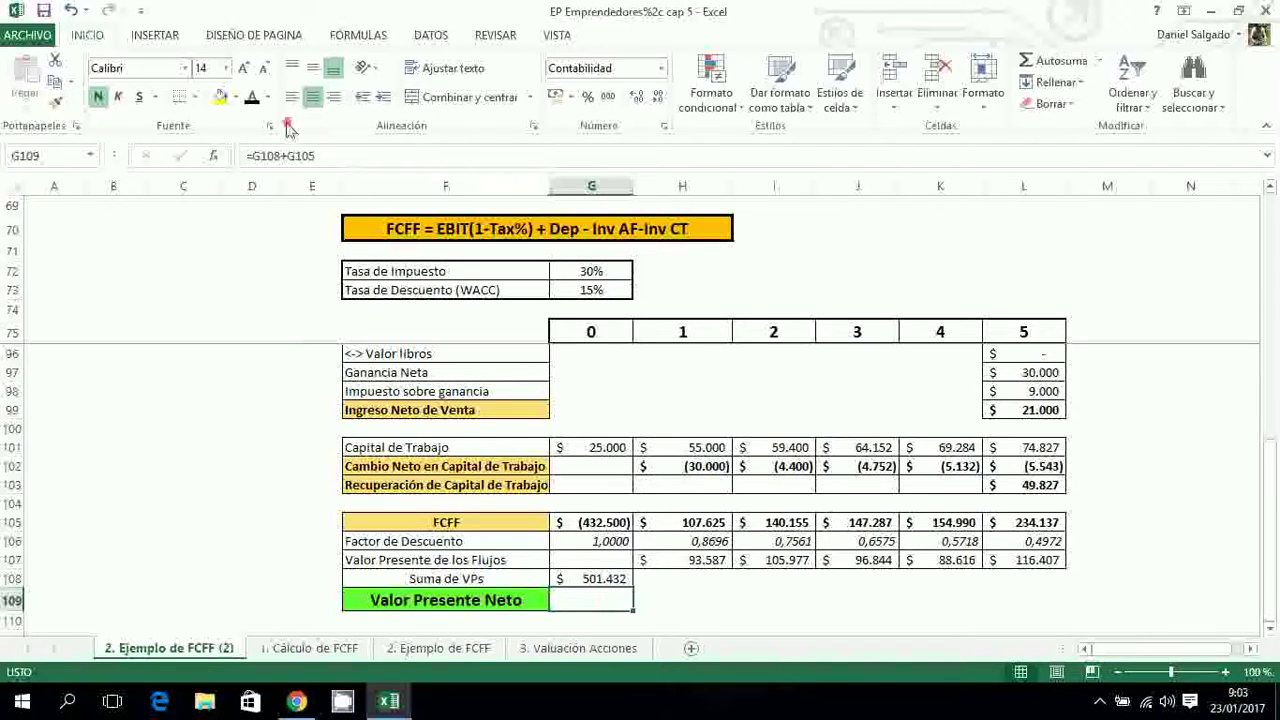
left_click(252, 96)
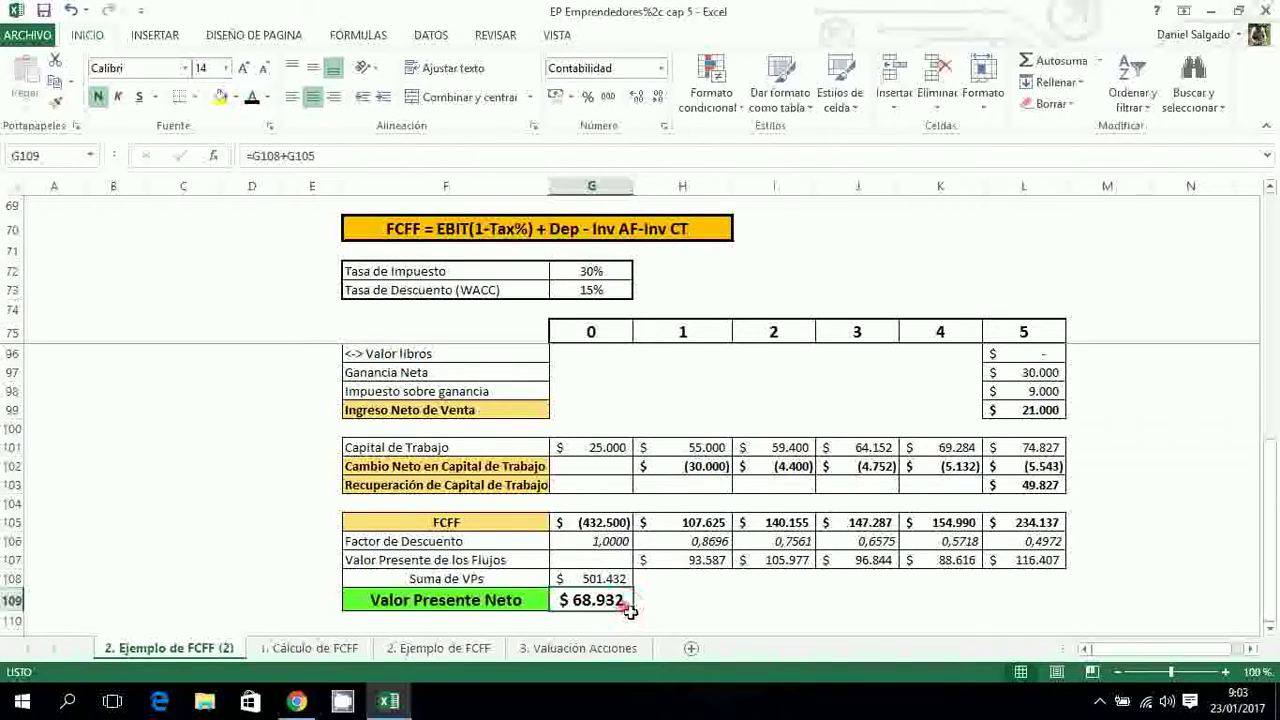
left_click(722, 599)
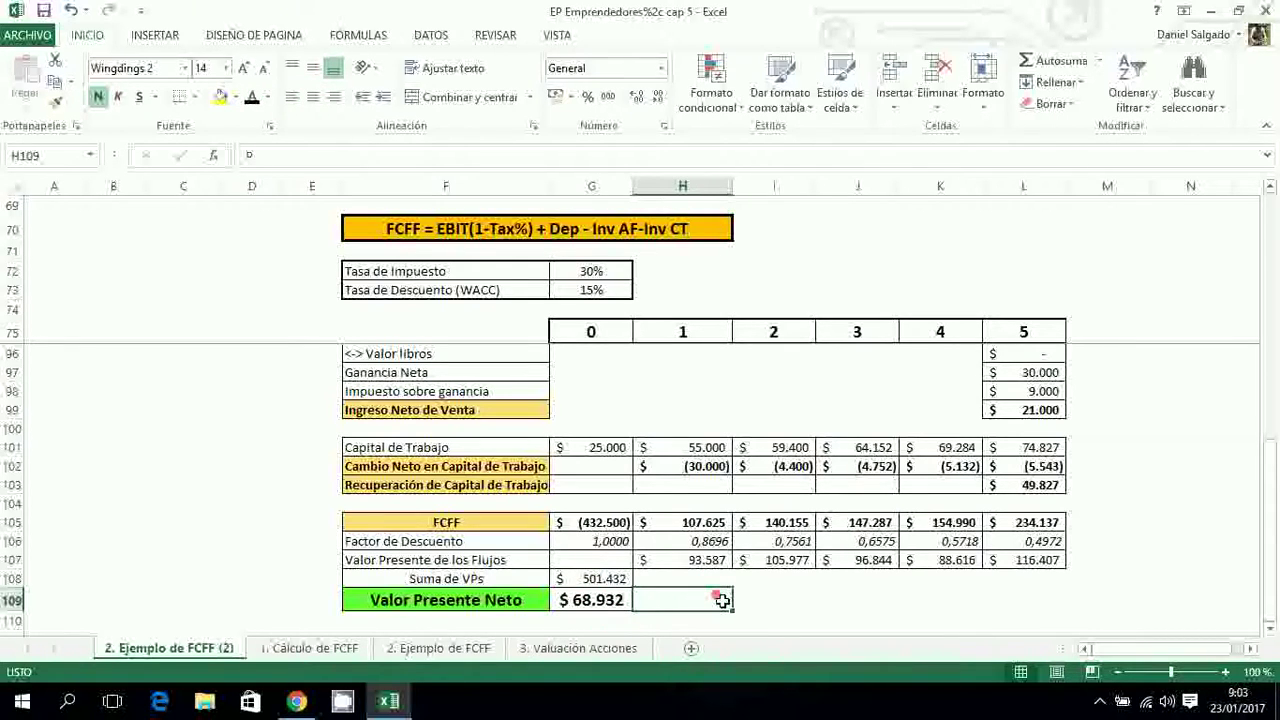
Unfreeze the panes locked at the year header row 75
left_click(14, 332)
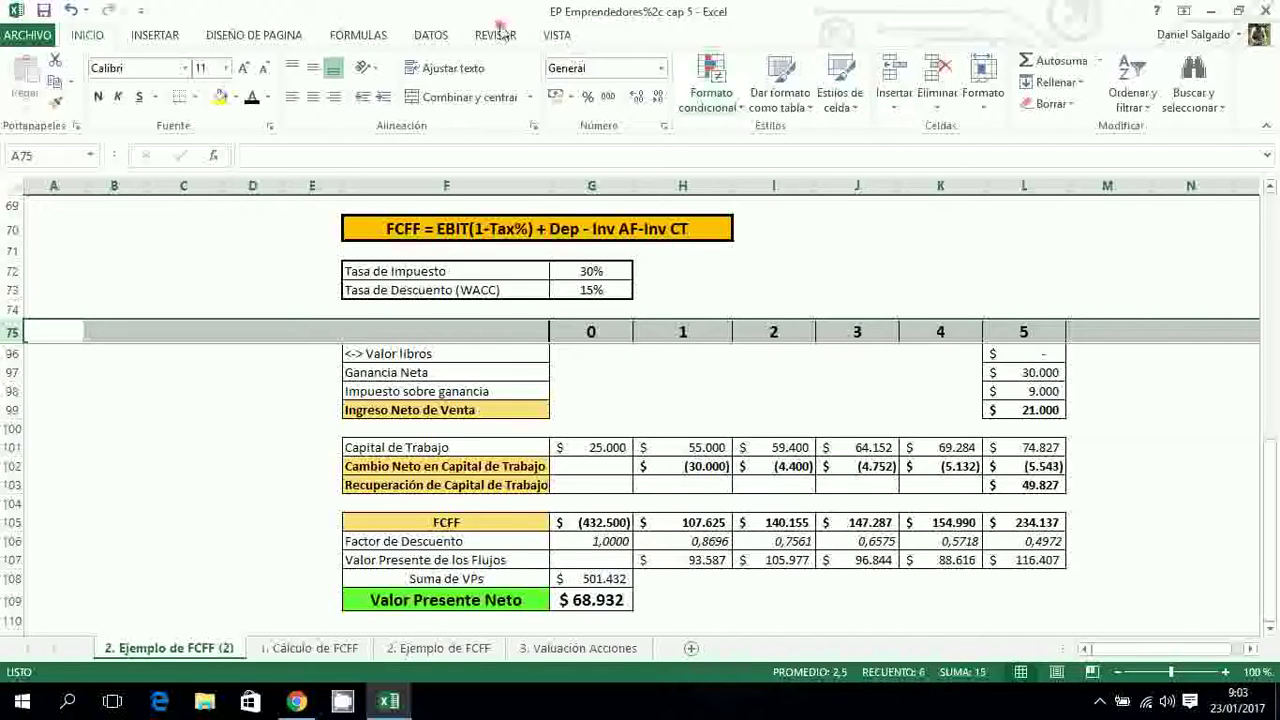
left_click(552, 35)
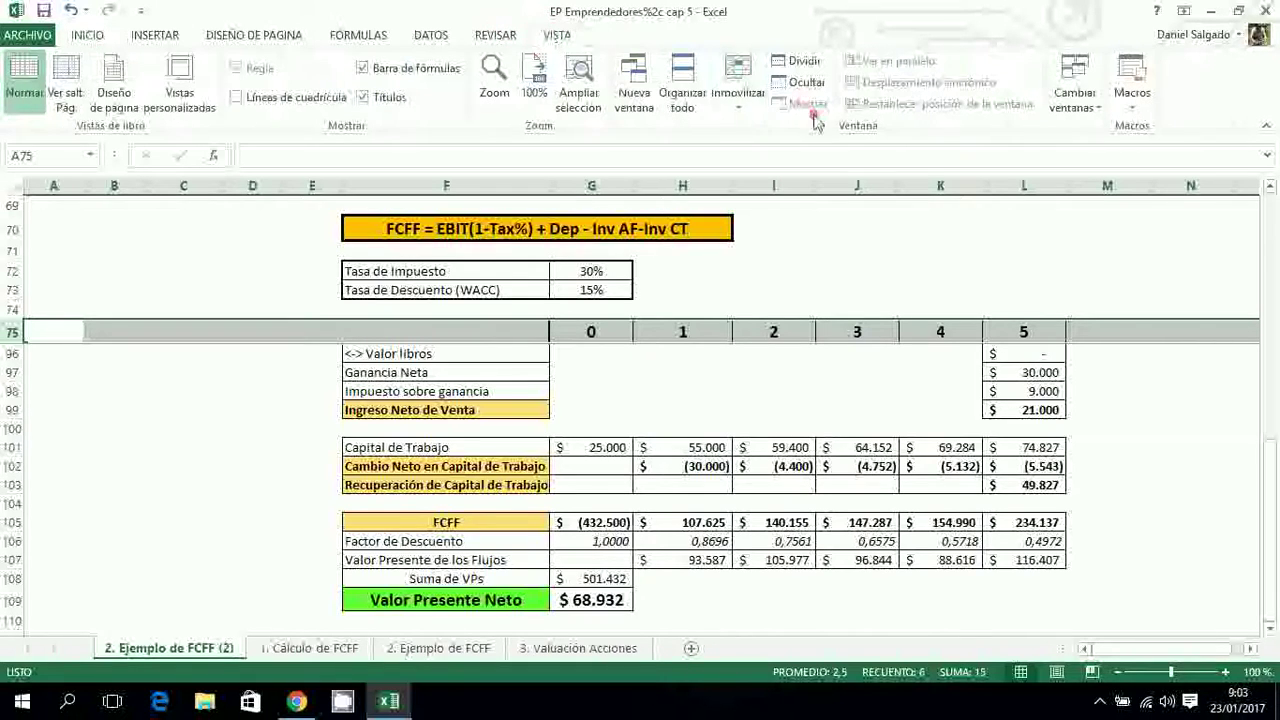
left_click(738, 85)
left_click(767, 140)
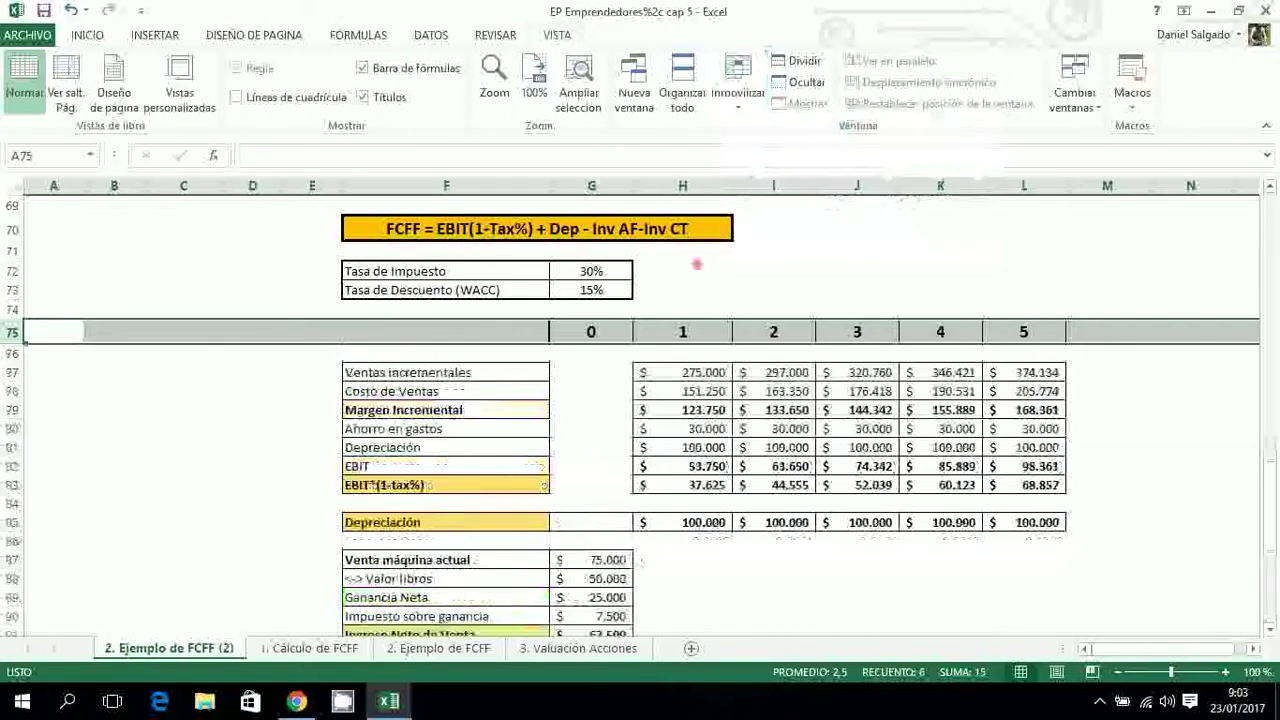
Review the completed FCFF template from its operating rows down to the Valor Presente Neto and back up
left_click(279, 509)
key("Down")
key("Down")
key("Down")
key("Down")
key("Down")
key("Down")
key("Down")
key("Down")
key("Down")
key("Down")
key("Down")
key("Down")
key("Down")
key("Down")
key("Down")
key("Down")
key("Down")
key("Down")
key("Down")
key("Down")
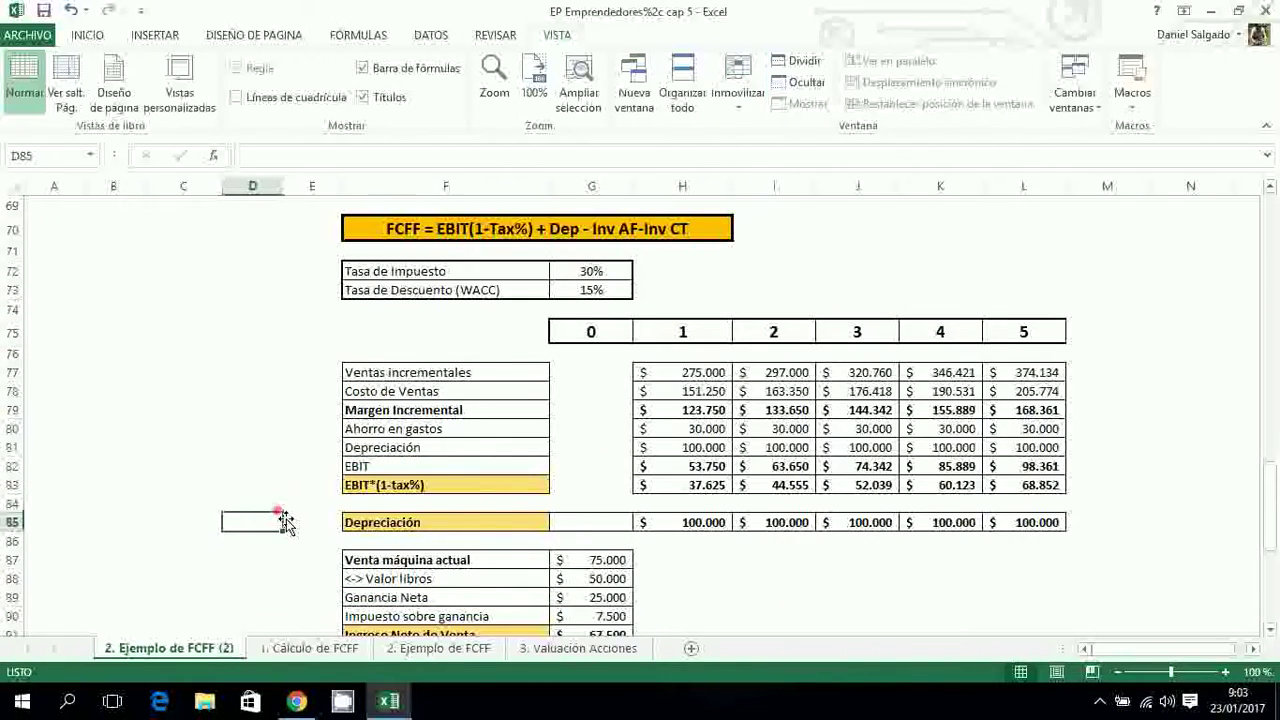
key("Up")
key("Up")
key("Up")
key("Up")
key("Up")
key("Up")
key("Up")
key("Up")
key("Up")
key("Up")
key("Up")
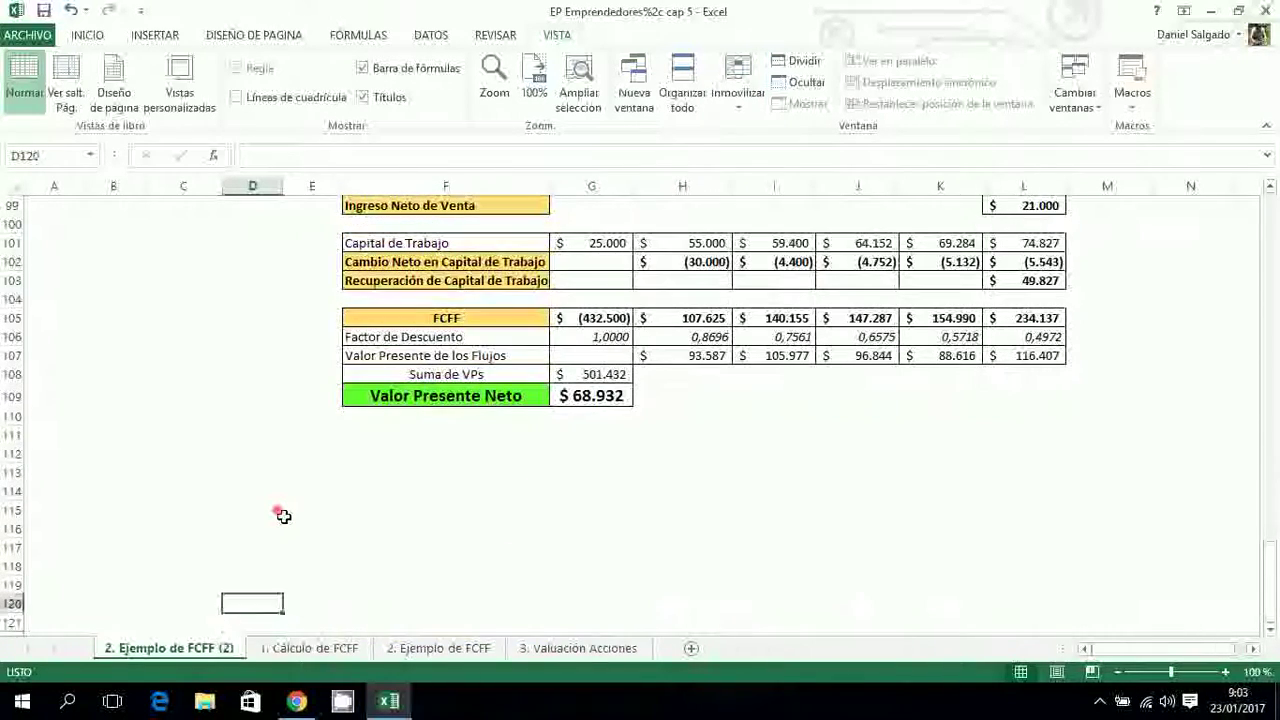
key("Up")
key("Up")
key("Up")
key("Up")
key("Up")
key("Up")
key("Up")
key("Up")
key("Up")
key("Up")
key("Up")
key("Up")
key("Up")
key("Up")
key("Up")
key("Up")
key("Up")
key("Up")
key("Up")
key("Up")
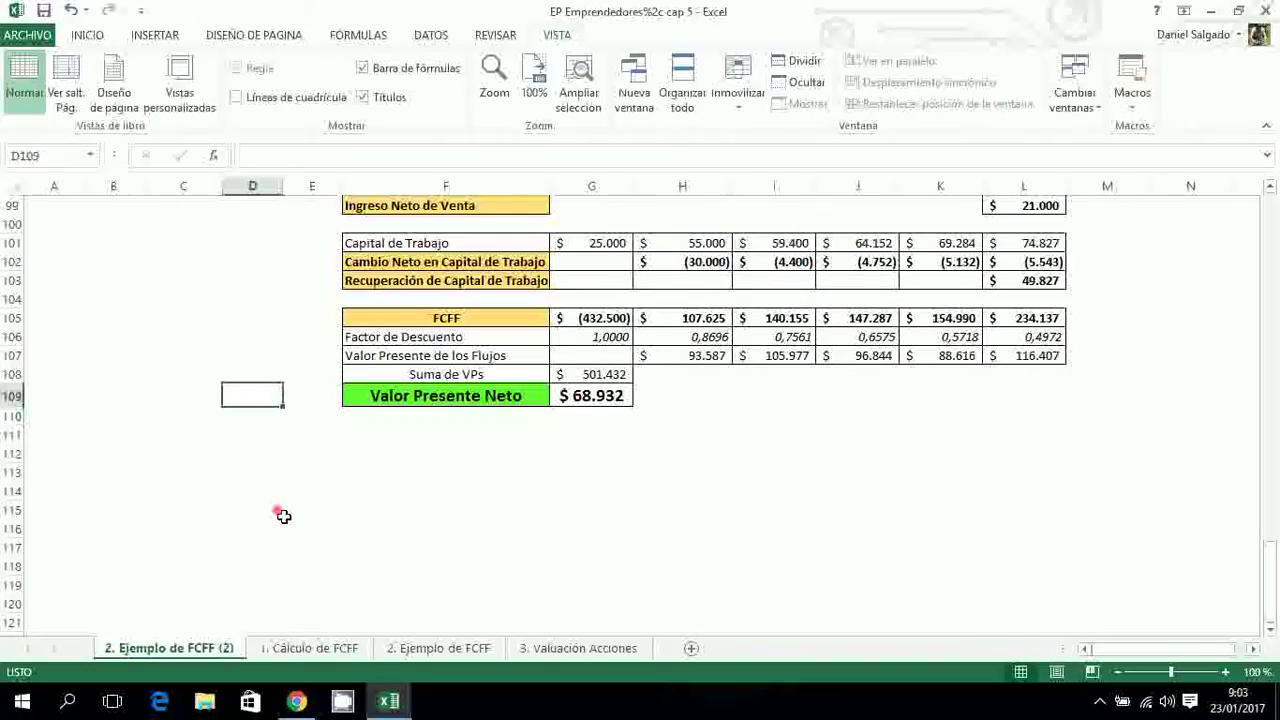
key("Up")
key("Up")
key("Up")
key("Up")
key("Up")
key("Up")
key("Up")
key("Up")
key("Up")
key("Up")
key("Up")
key("Up")
key("Up")
key("Up")
key("Up")
key("Up")
key("Up")
key("Up")
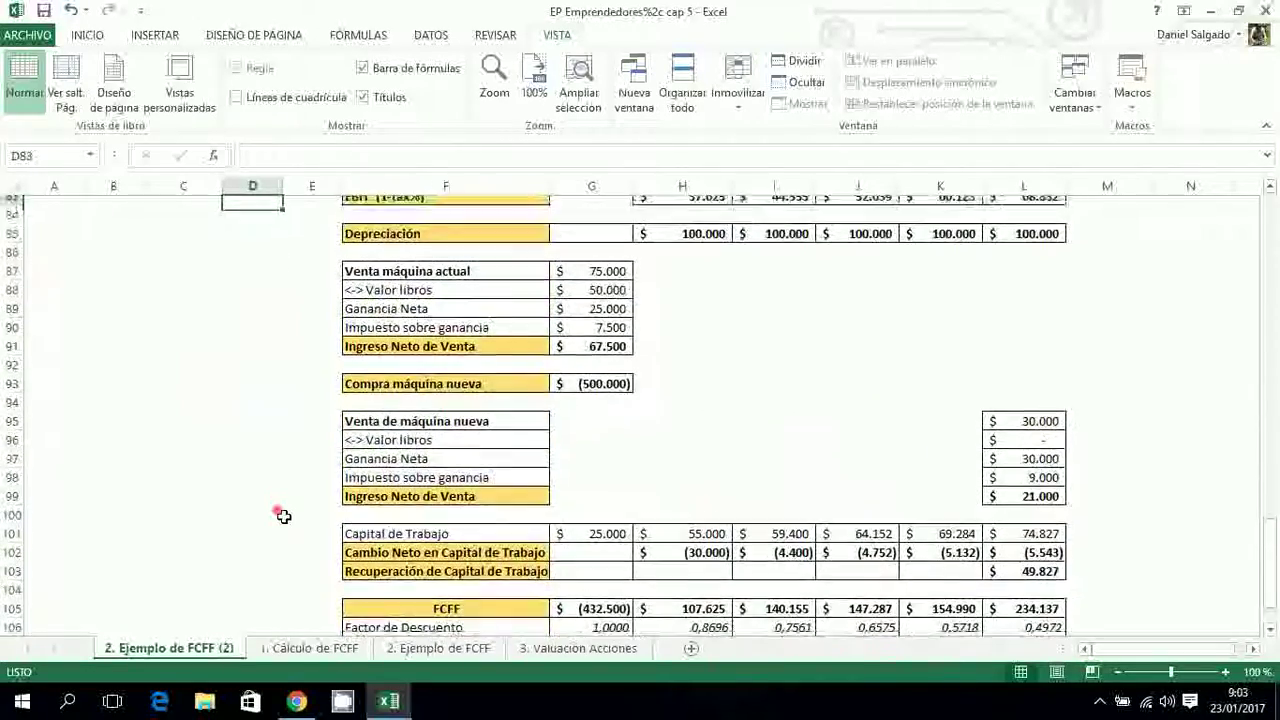
Go to the EBIT-based template's FCFF formula heading in F70 and examine the formula with its tax and WACC rates
key("Down")
key("Down")
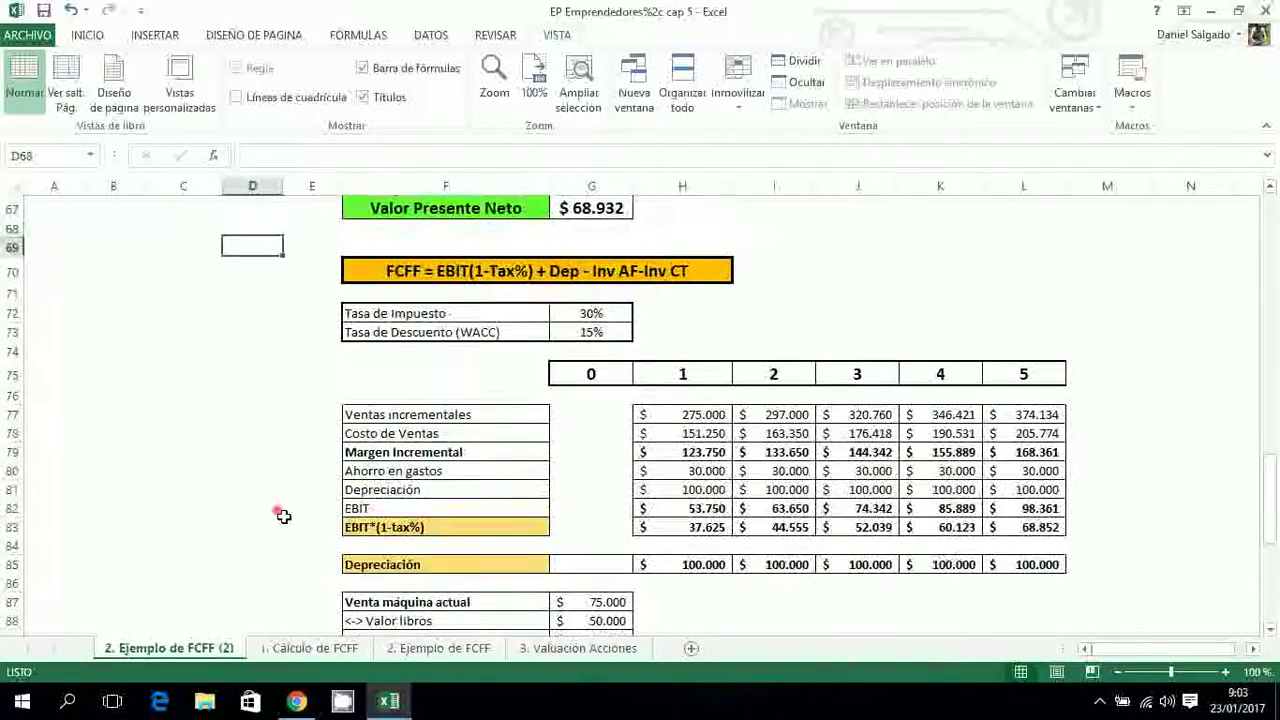
key("Right")
key("Right")
key("Right")
key("Left")
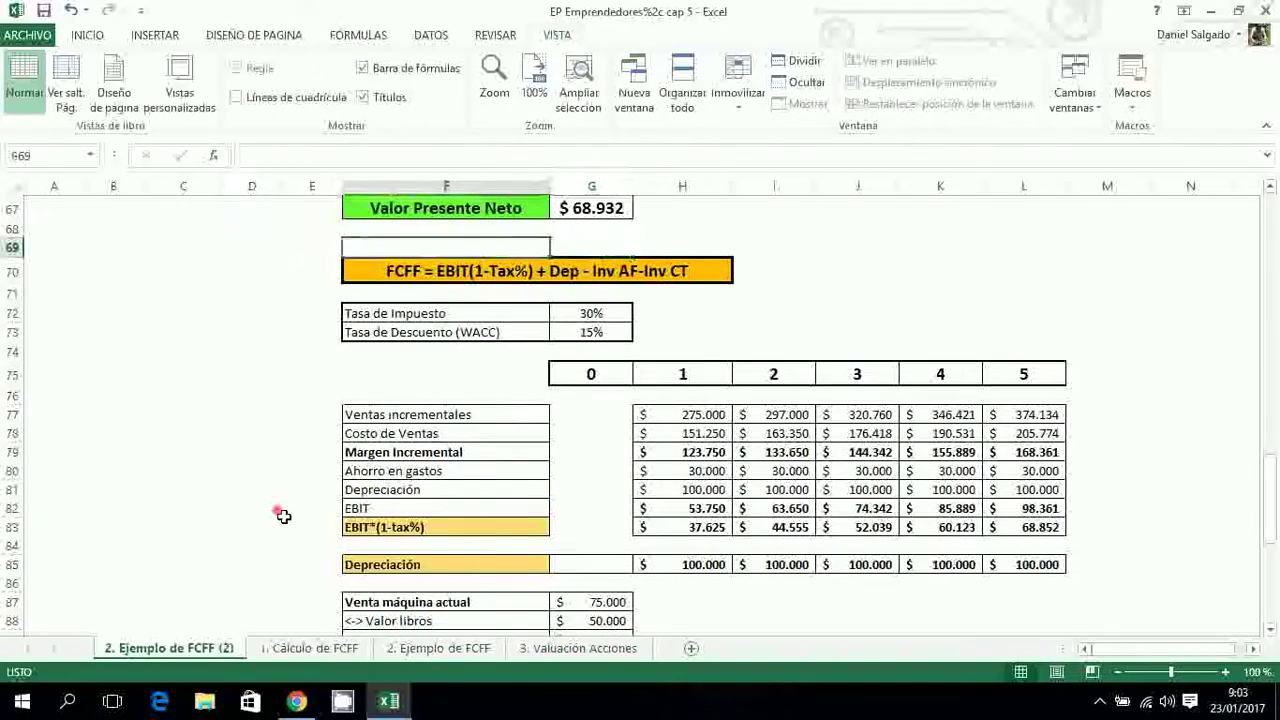
key("Down")
Review the EBITDA-based template upward from its Valor Presente Neto to the FCFF formula heading in F27
key("Up")
key("Up")
key("Up")
key("Up")
key("Up")
key("Up")
key("Up")
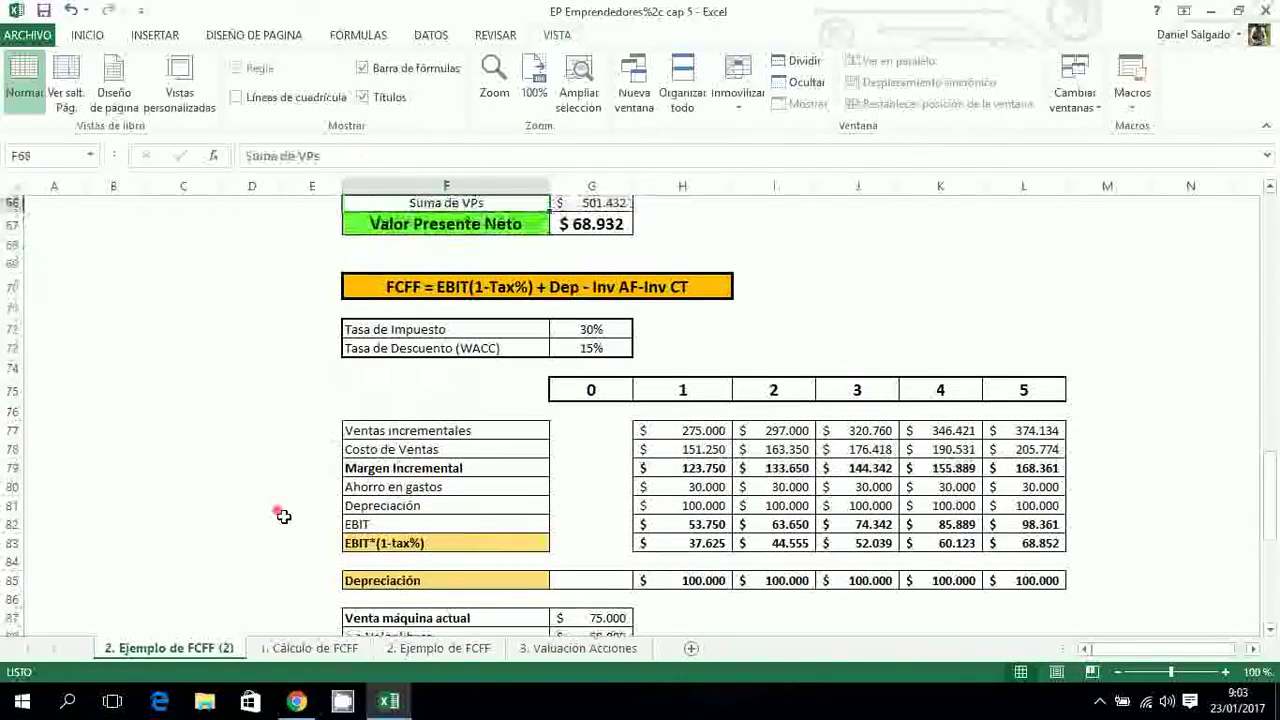
key("Up")
key("Up")
key("Up")
key("Up")
key("Up")
key("Up")
key("Up")
key("Up")
key("Up")
key("Up")
key("Up")
key("Up")
key("Up")
key("Up")
key("Up")
key("Up")
key("Up")
key("Up")
key("Up")
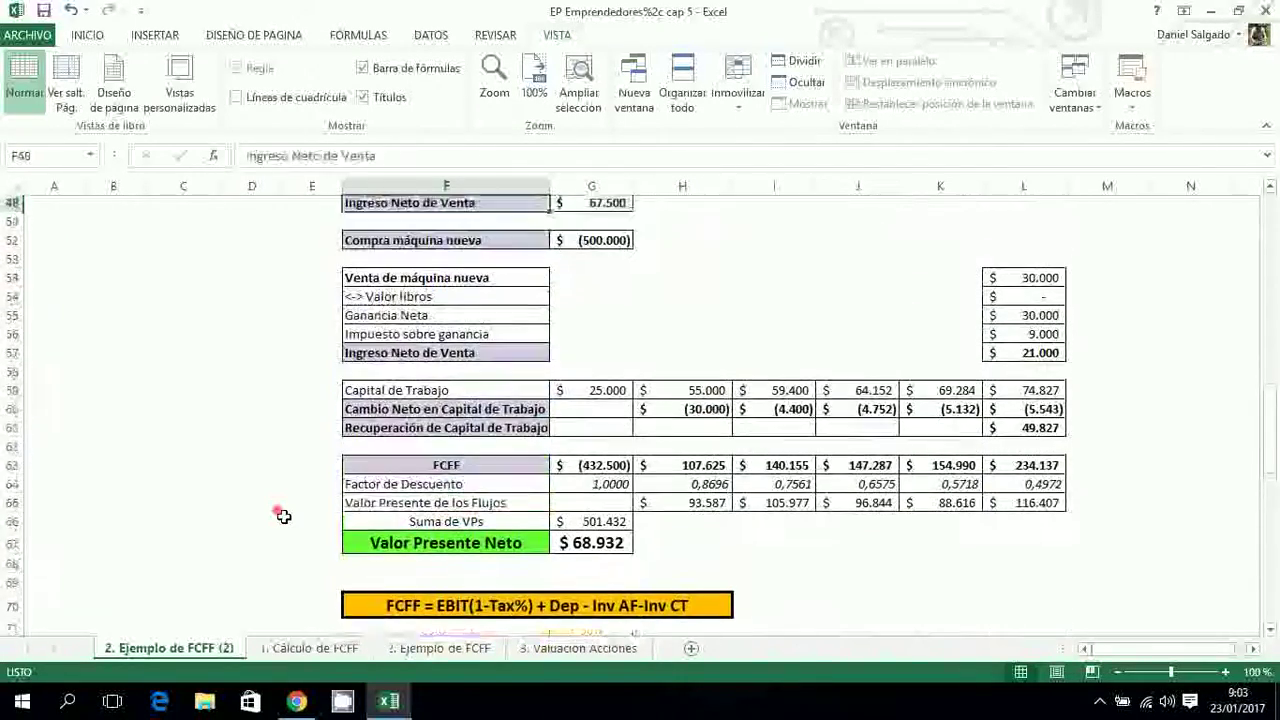
key("Up")
key("Up")
key("Up")
key("Up")
key("Up")
key("Up")
key("Up")
key("Up")
key("Up")
key("Up")
key("Up")
key("Up")
key("Up")
key("Up")
key("Up")
key("Up")
key("Up")
key("Up")
key("Up")
key("Up")
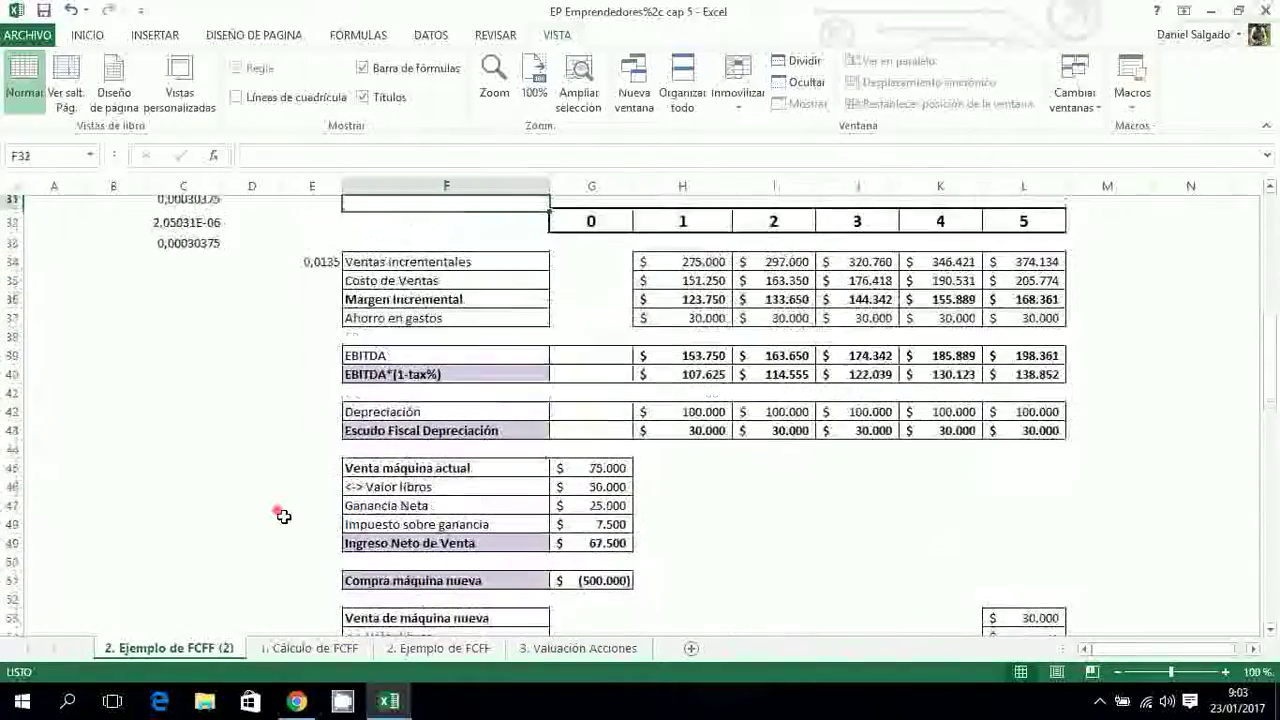
key("Down")
key("Down")
key("Down")
key("Down")
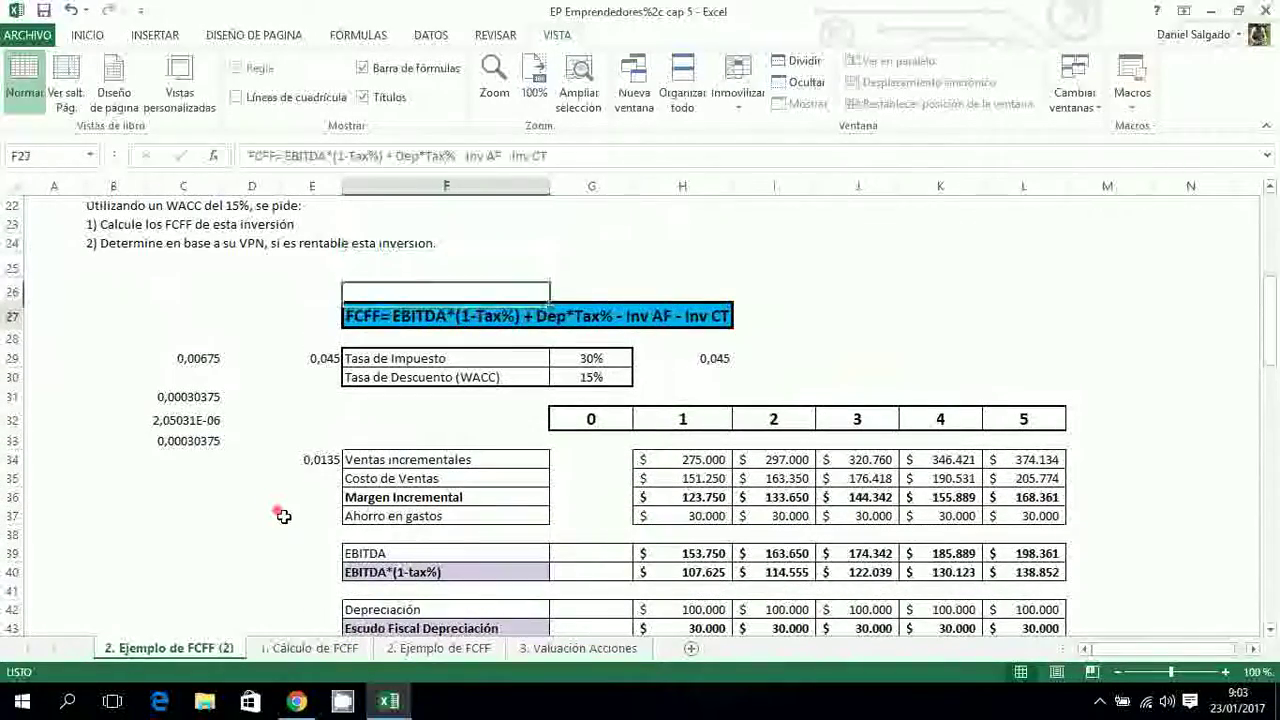
Examine the EBITDA-based template from its formula heading down through EBITDA, the depreciation tax shield and the machine sale and purchase rows
left_click(1253, 648)
left_click(1270, 630)
left_click(1271, 630)
left_click(1271, 630)
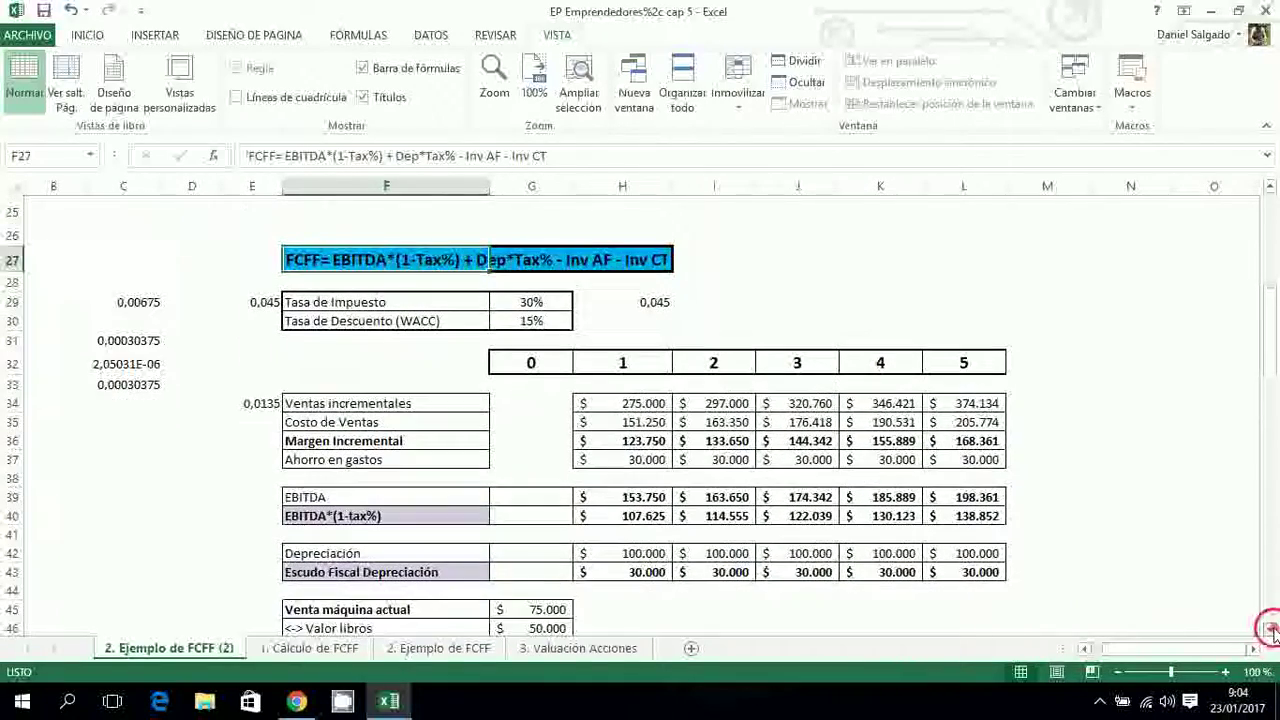
left_click(1271, 630)
left_click(1271, 630)
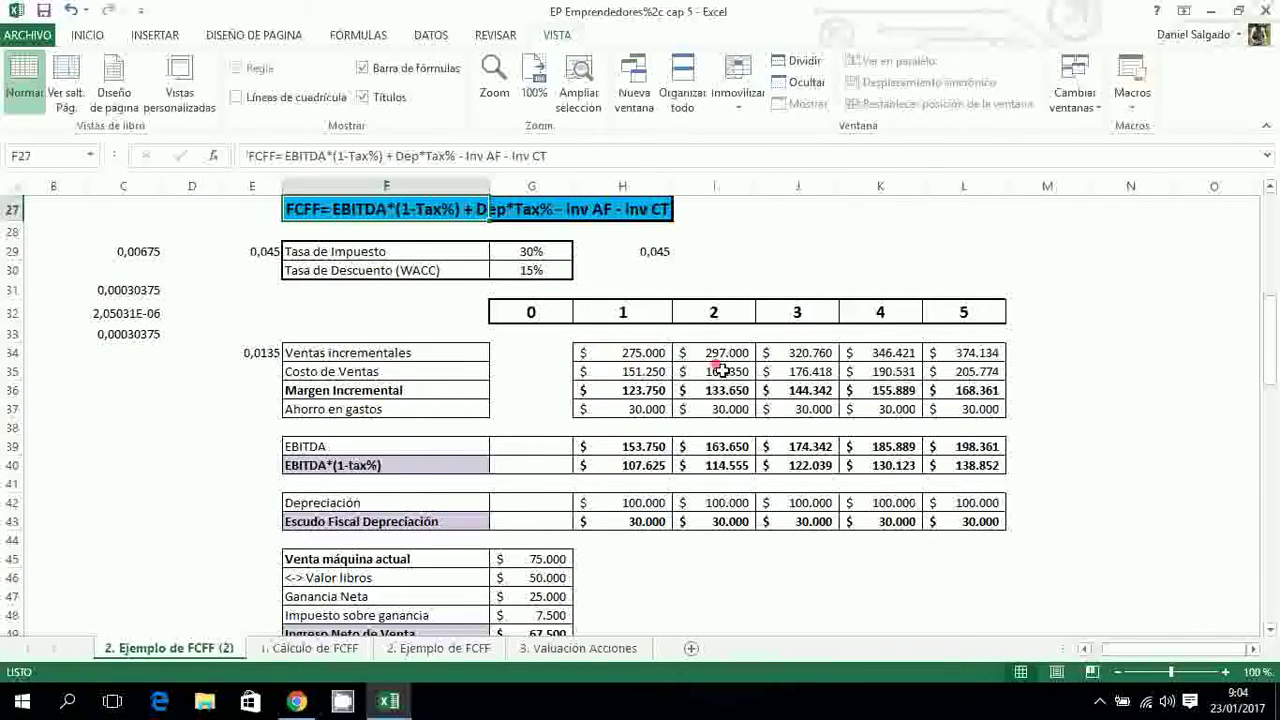
left_click(1271, 632)
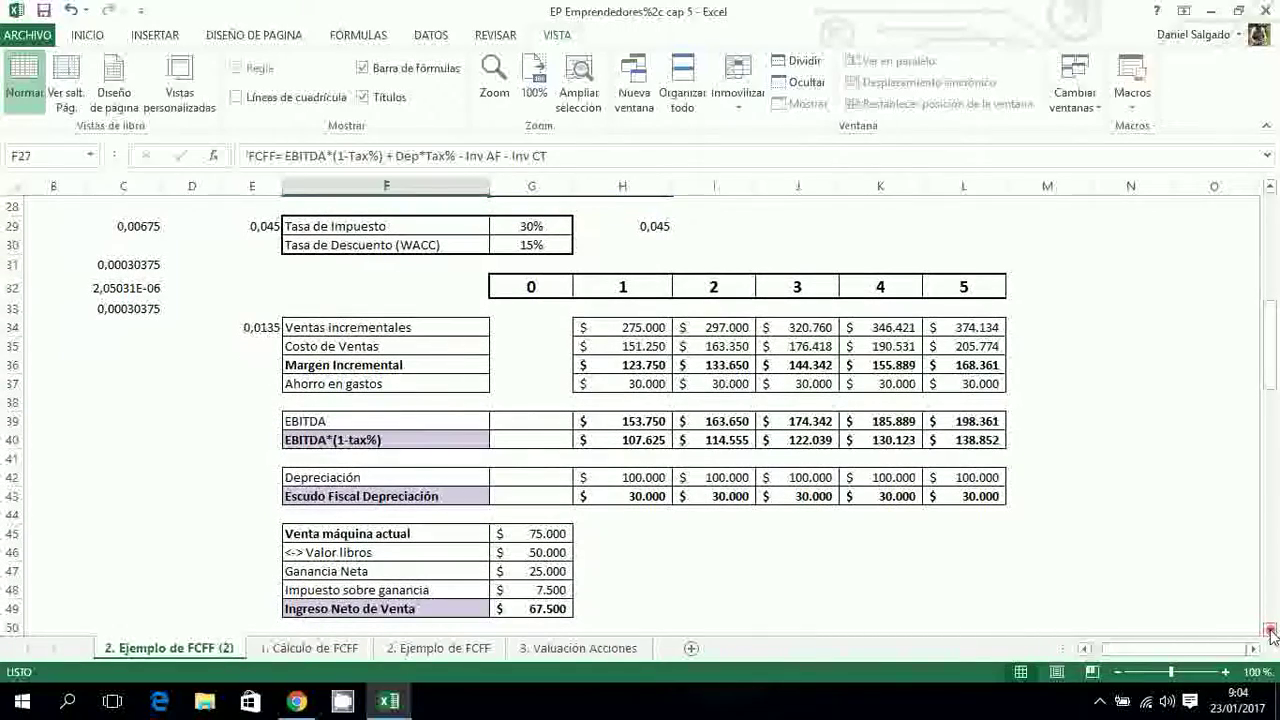
left_click(1271, 632)
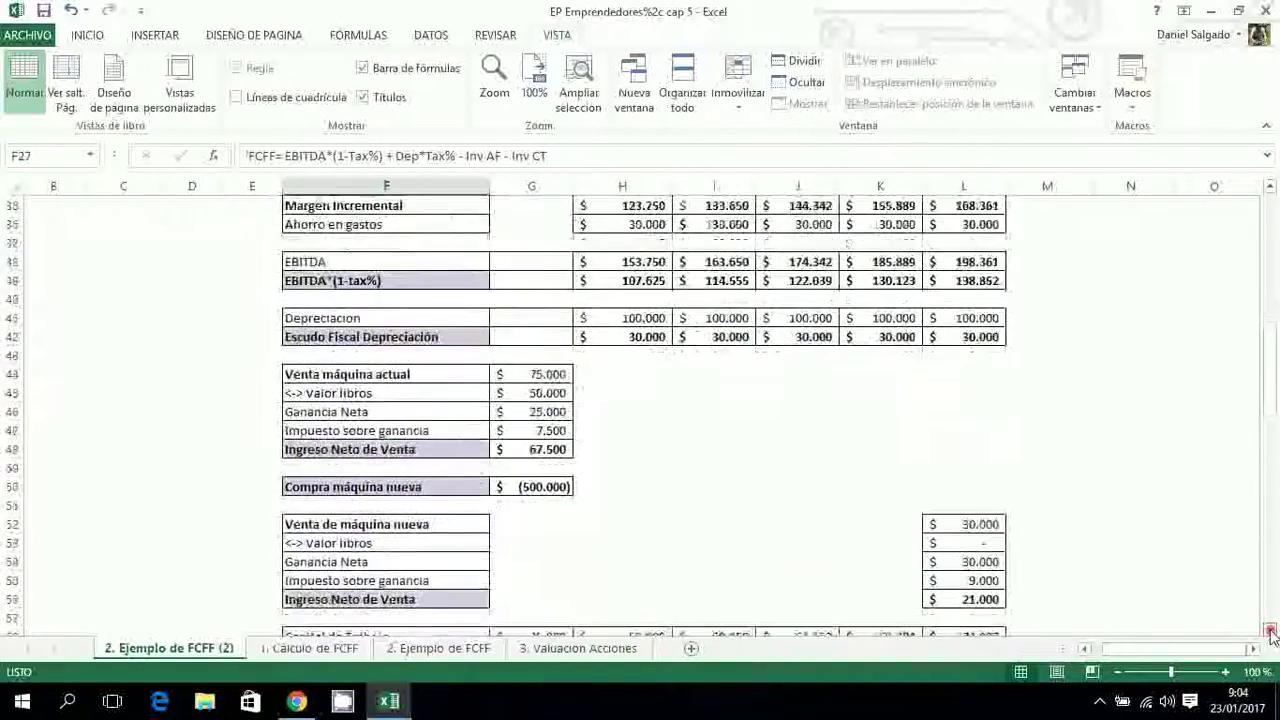